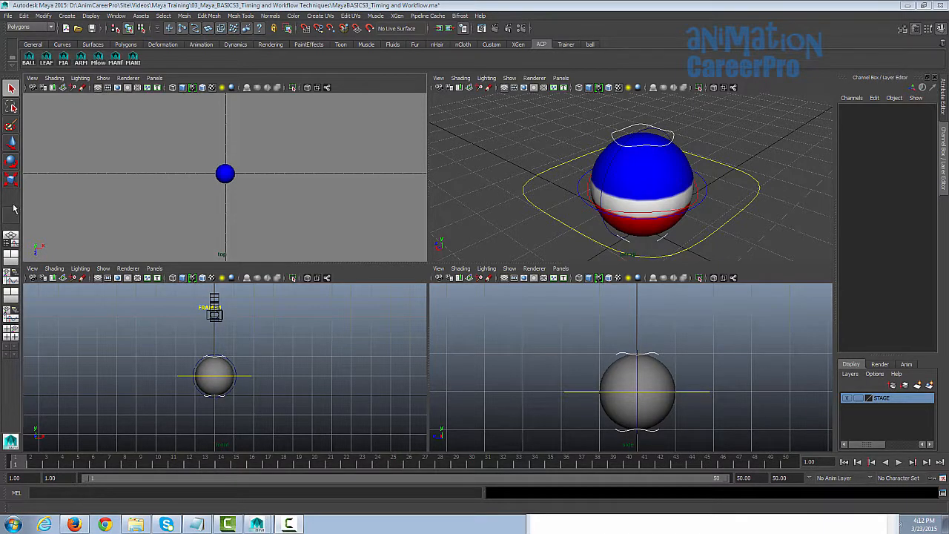
# Switch the workspace to the Persp/Graph/Hypergraph layout
pyautogui.rightClick(13, 261)
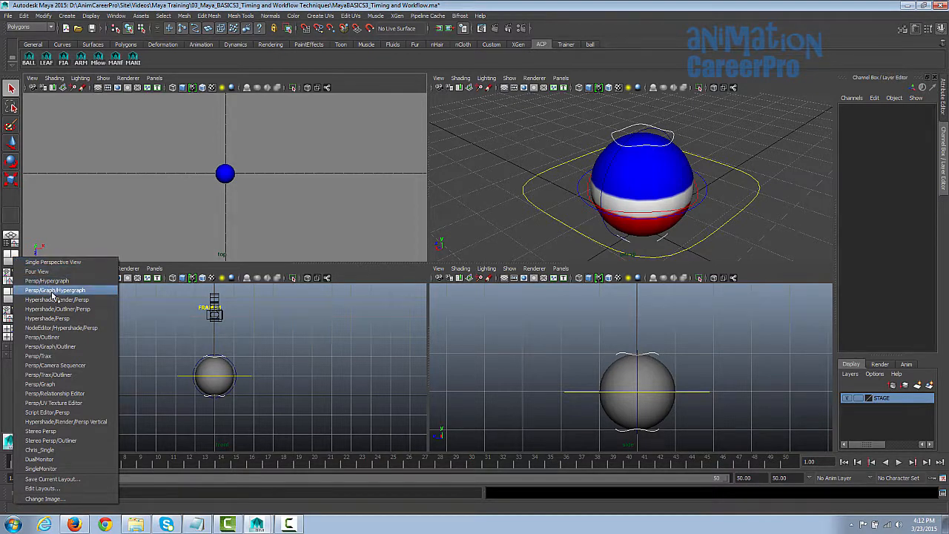
pyautogui.click(54, 292)
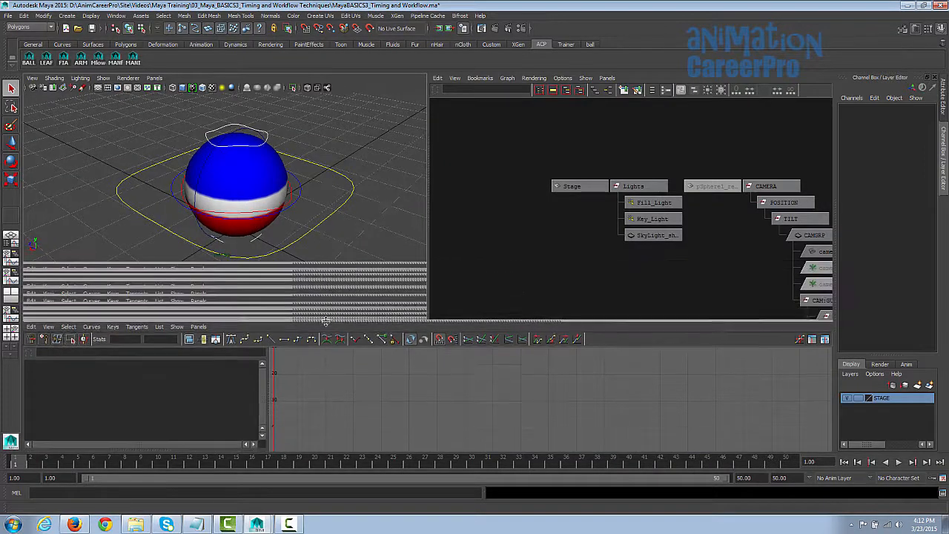
pyautogui.keyDown('alt'); pyautogui.moveTo(288, 190); pyautogui.dragTo(260, 192); pyautogui.keyUp('alt')
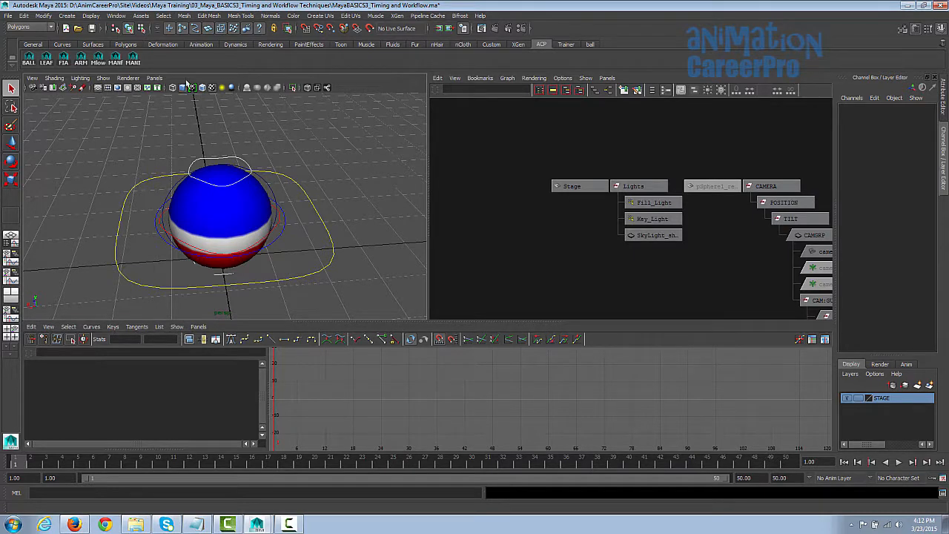
# Hide all object types in the perspective view, and show only polygons and NURBS curves
pyautogui.click(160, 79)
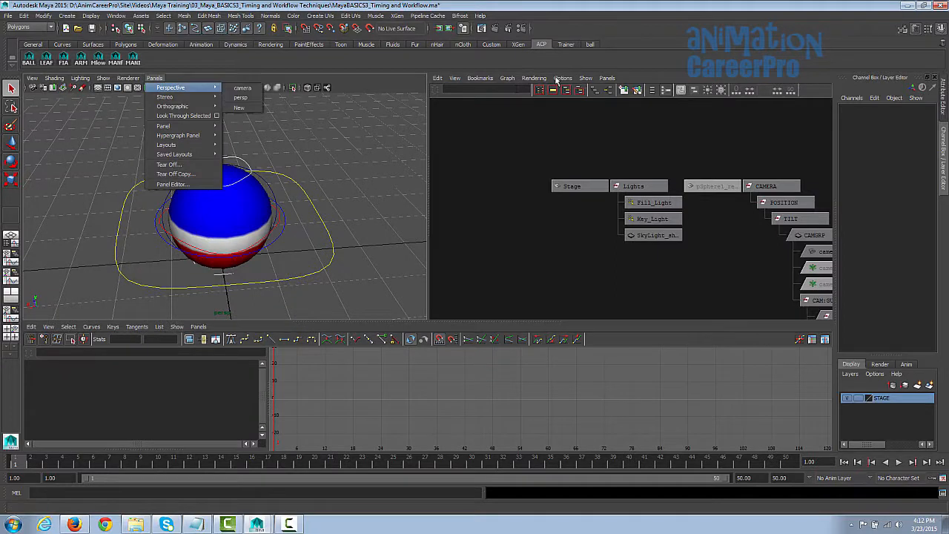
pyautogui.moveTo(109, 80)
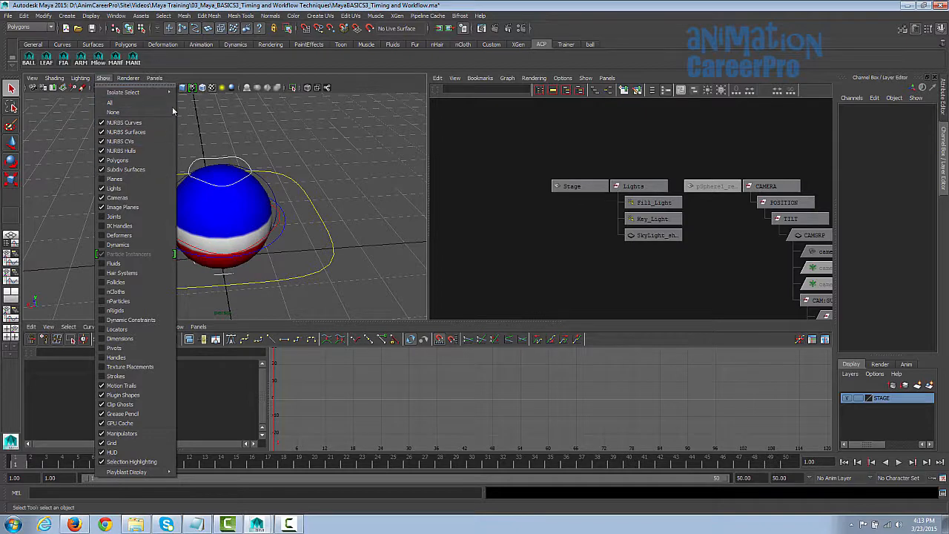
pyautogui.click(123, 113)
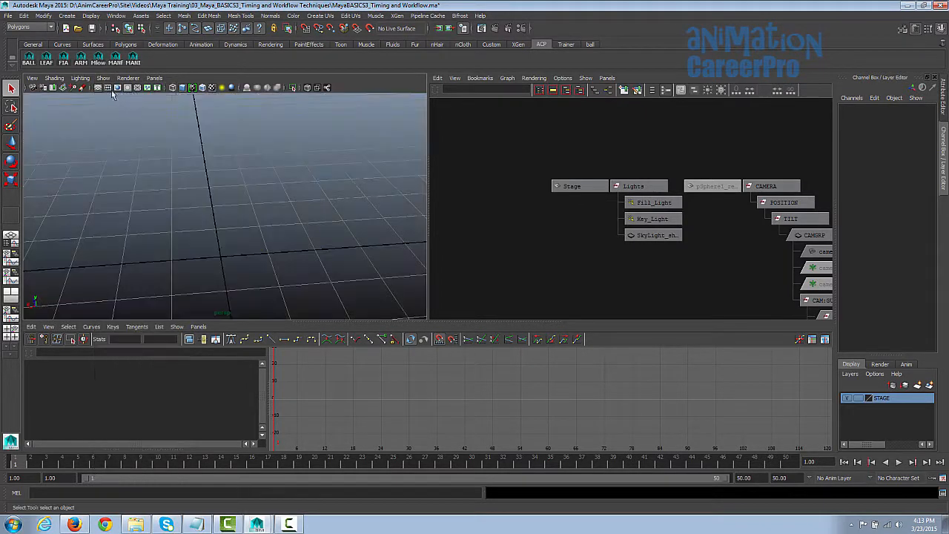
pyautogui.keyDown('alt'); pyautogui.moveTo(310, 180); pyautogui.dragTo(233, 180); pyautogui.keyUp('alt')
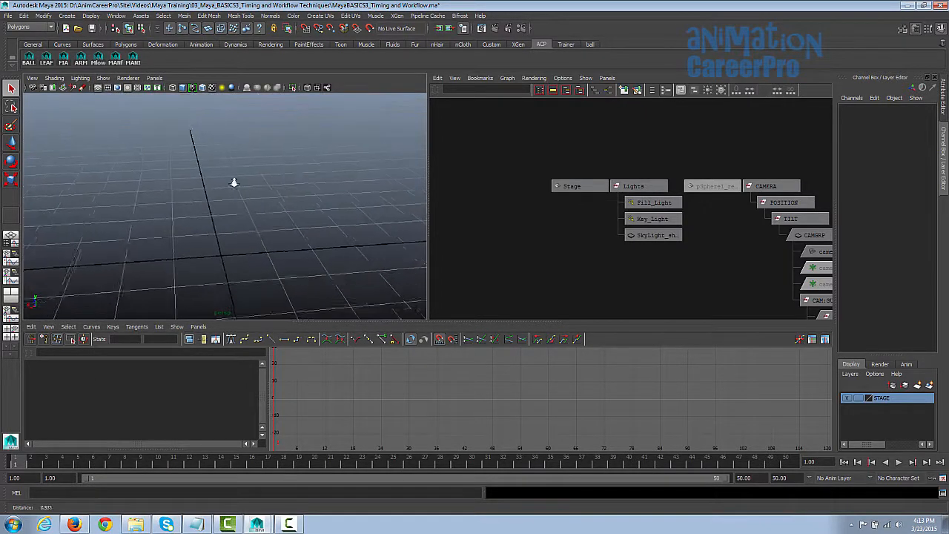
pyautogui.scroll(-3, 232, 180)
pyautogui.click(103, 78)
pyautogui.click(136, 161)
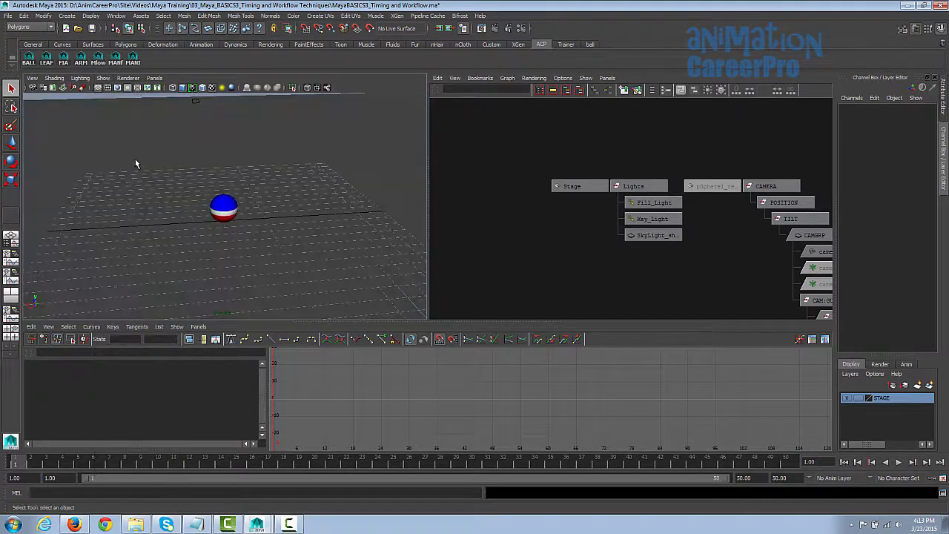
pyautogui.click(104, 79)
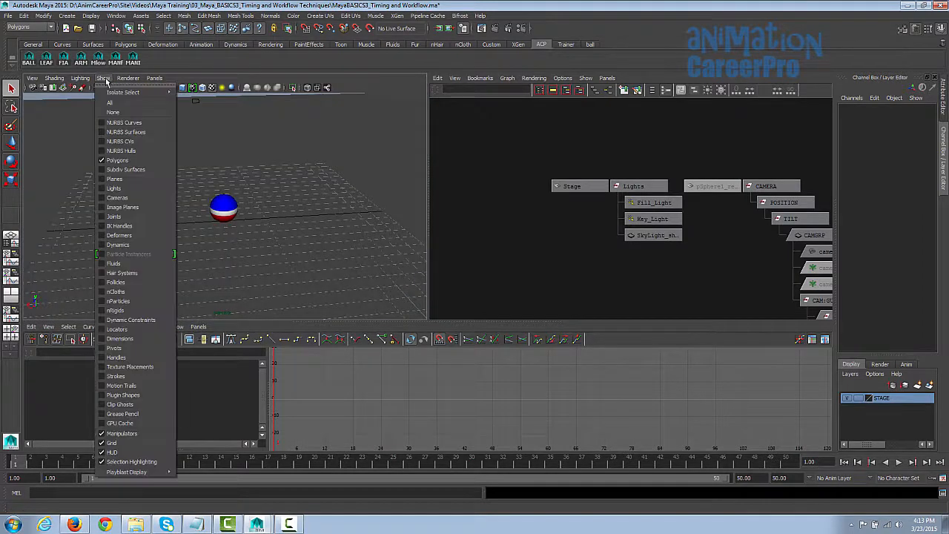
pyautogui.click(136, 122)
# Select the ball's outer placement control curve in the perspective view
pyautogui.click(250, 220)
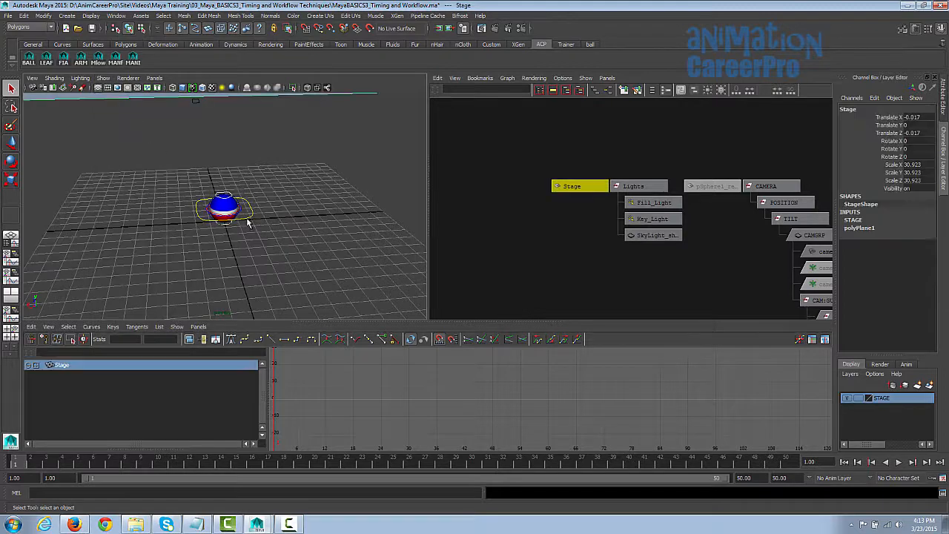
pyautogui.click(251, 220)
pyautogui.keyDown('alt'); pyautogui.moveTo(251, 220); pyautogui.dragTo(236, 218); pyautogui.keyUp('alt')
pyautogui.keyDown('alt'); pyautogui.moveTo(236, 218); pyautogui.dragTo(364, 229, button='right'); pyautogui.keyUp('alt')
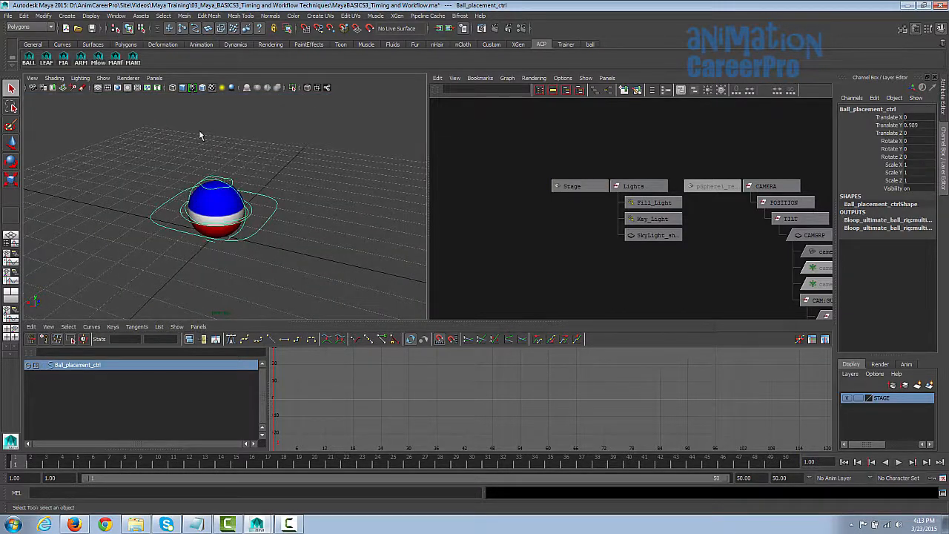
# Turn on the display of cameras in the perspective view
pyautogui.click(104, 78)
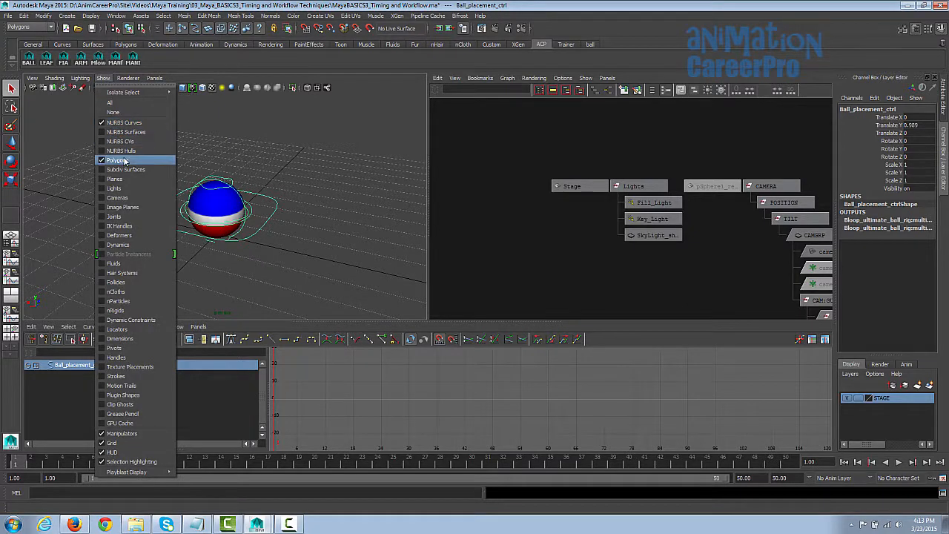
pyautogui.click(124, 198)
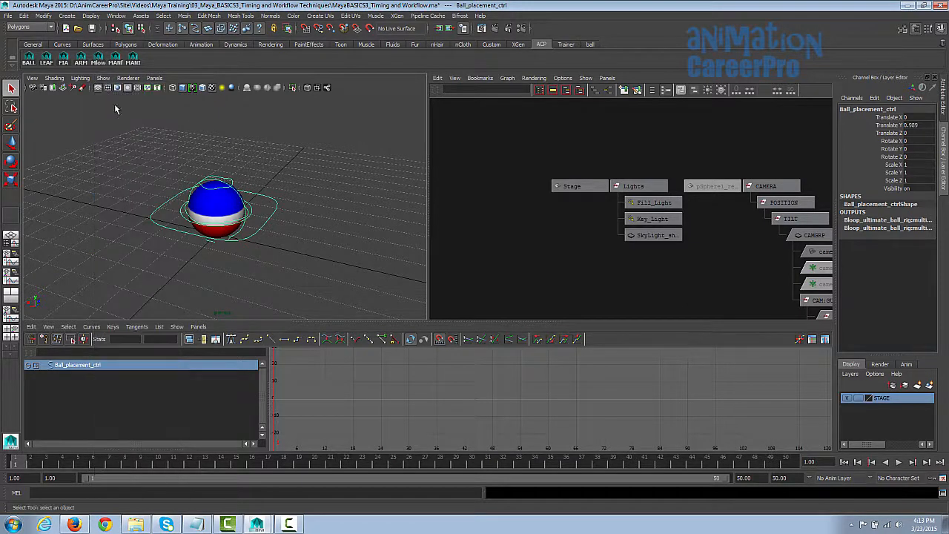
pyautogui.click(104, 79)
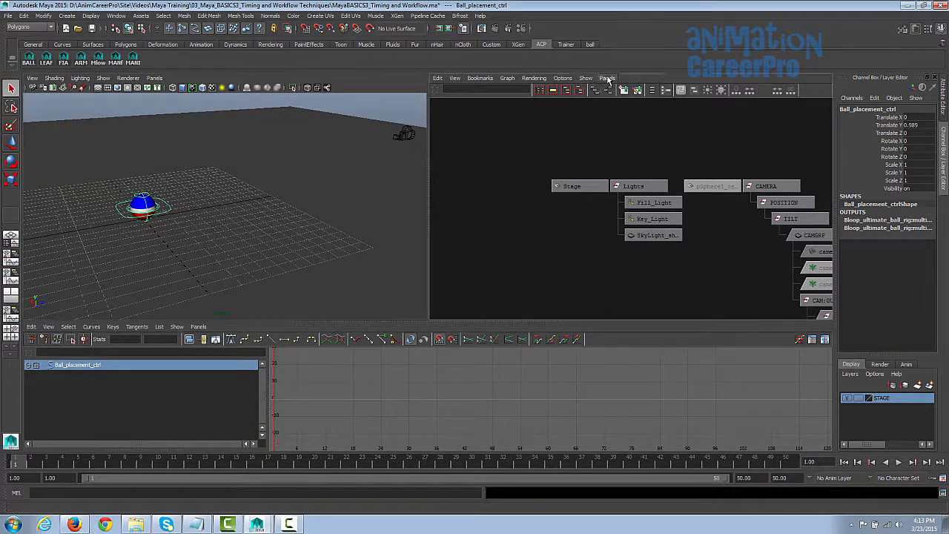
# Replace the Hypergraph with the view through the perspective camera named camera
pyautogui.click(608, 78)
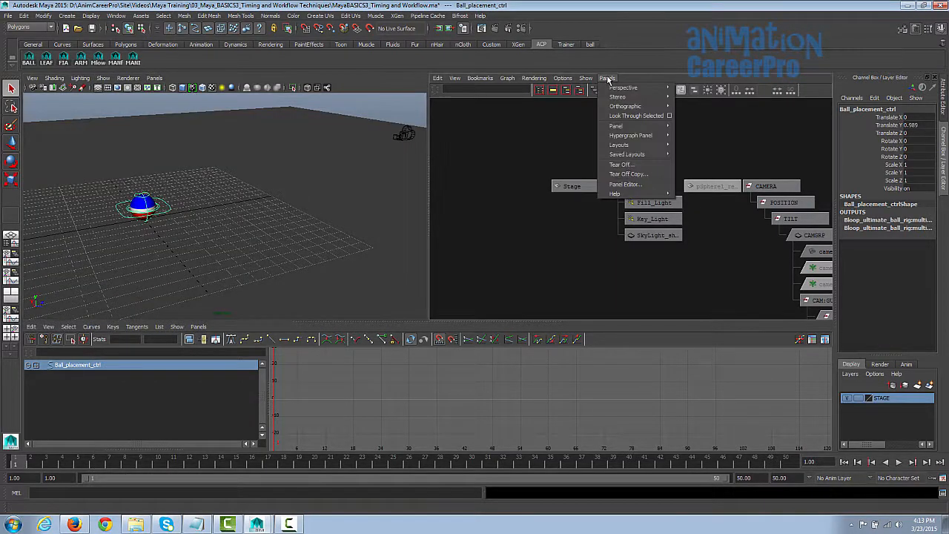
pyautogui.moveTo(624, 88)
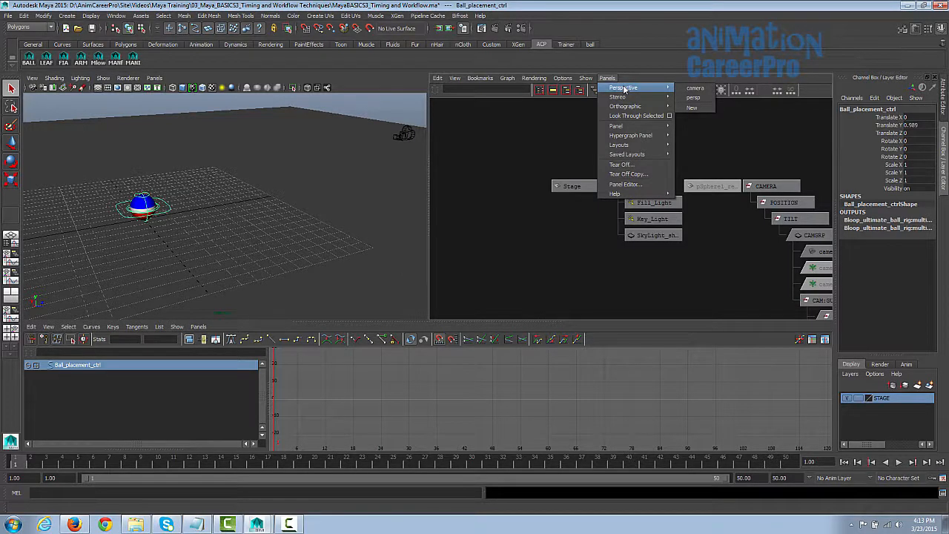
pyautogui.click(694, 88)
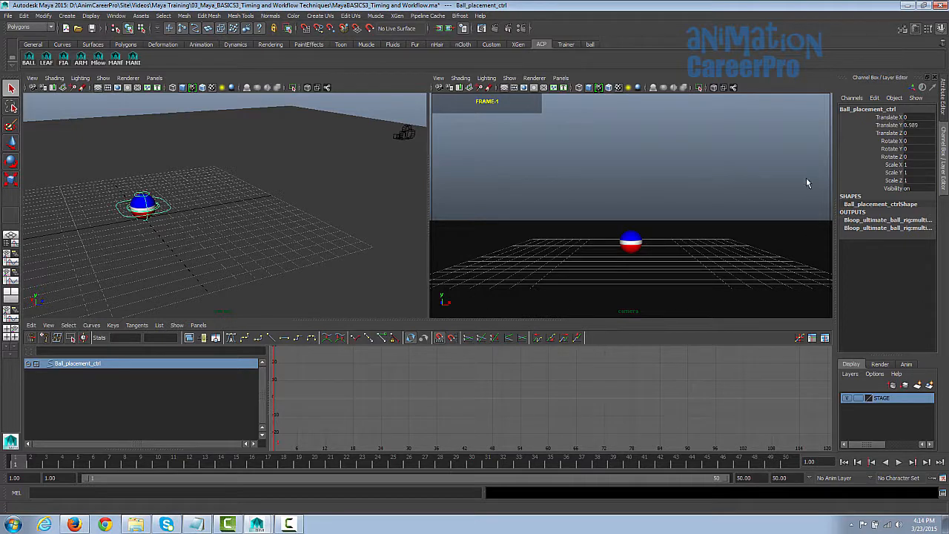
# Toggle the Dimensions display off and back on in the camera view
pyautogui.click(564, 79)
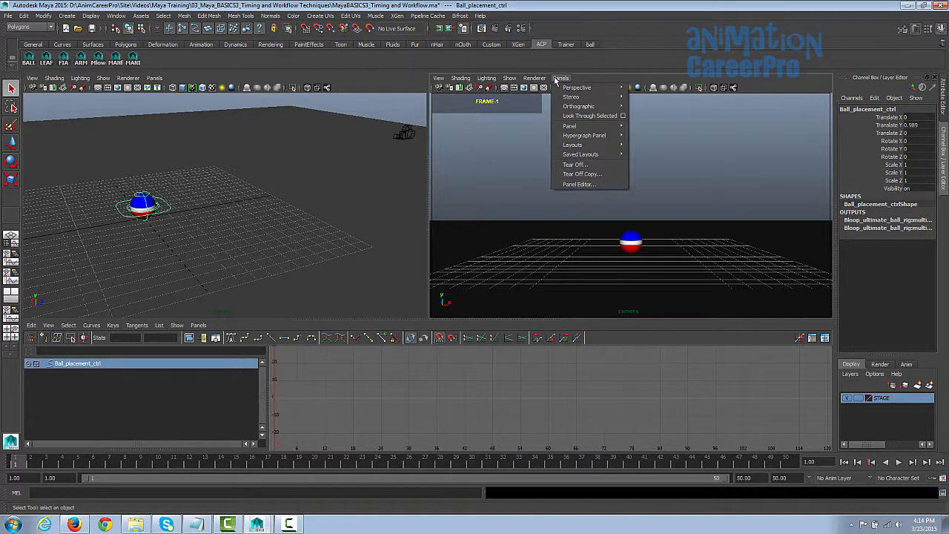
pyautogui.click(511, 79)
pyautogui.click(510, 79)
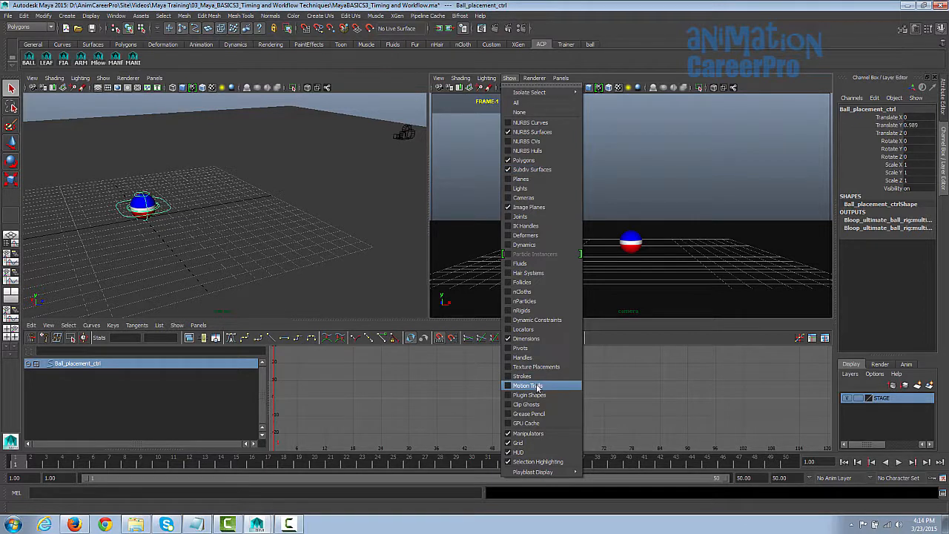
pyautogui.click(538, 339)
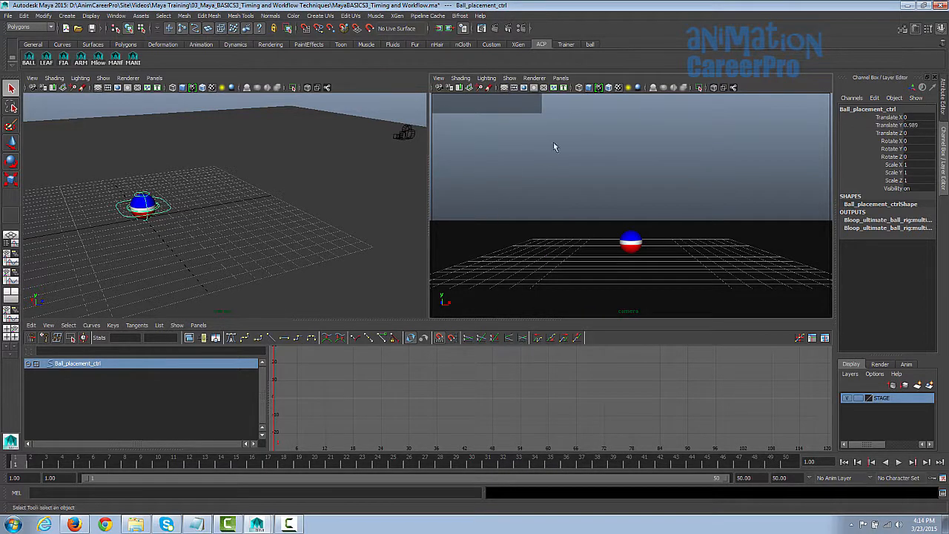
pyautogui.click(510, 78)
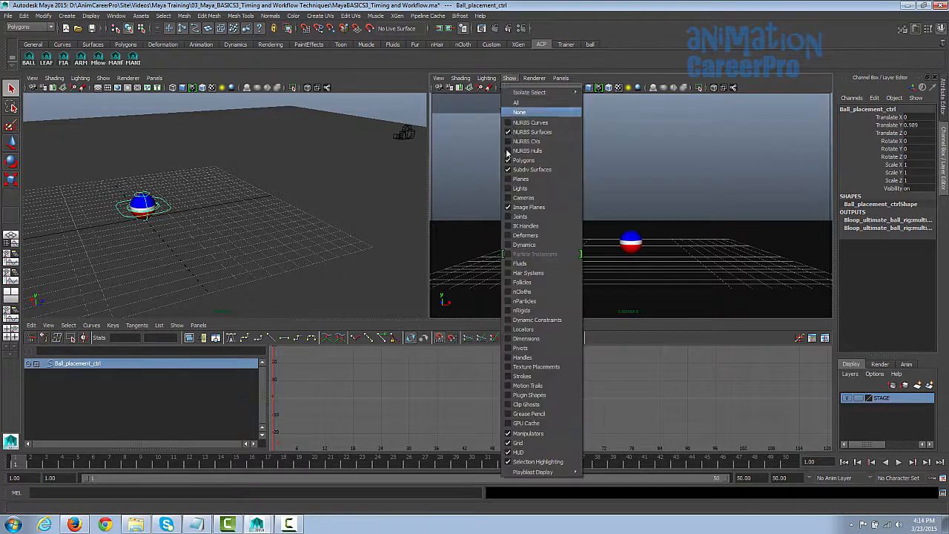
pyautogui.click(531, 340)
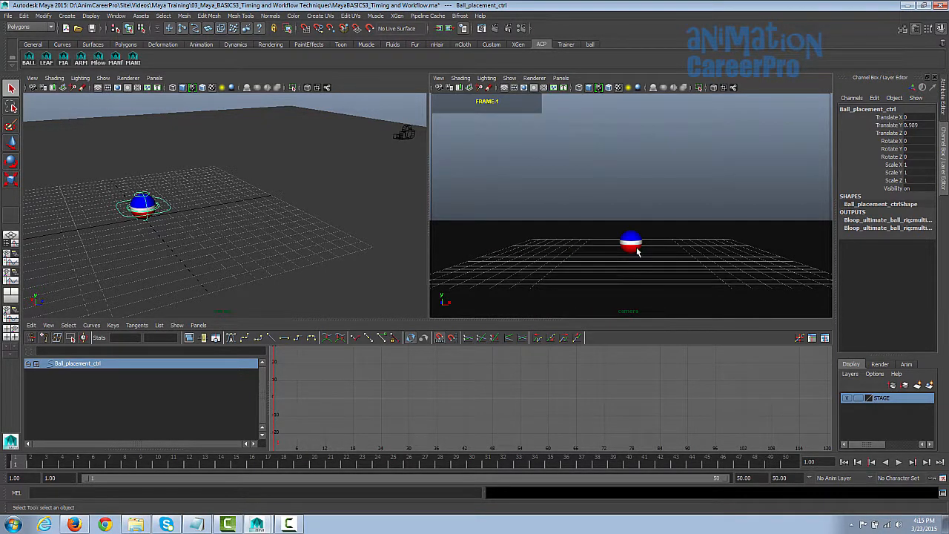
# Resize the panels to make the camera view larger than the perspective view and Graph Editor
pyautogui.moveTo(429, 287); pyautogui.dragTo(373, 326)
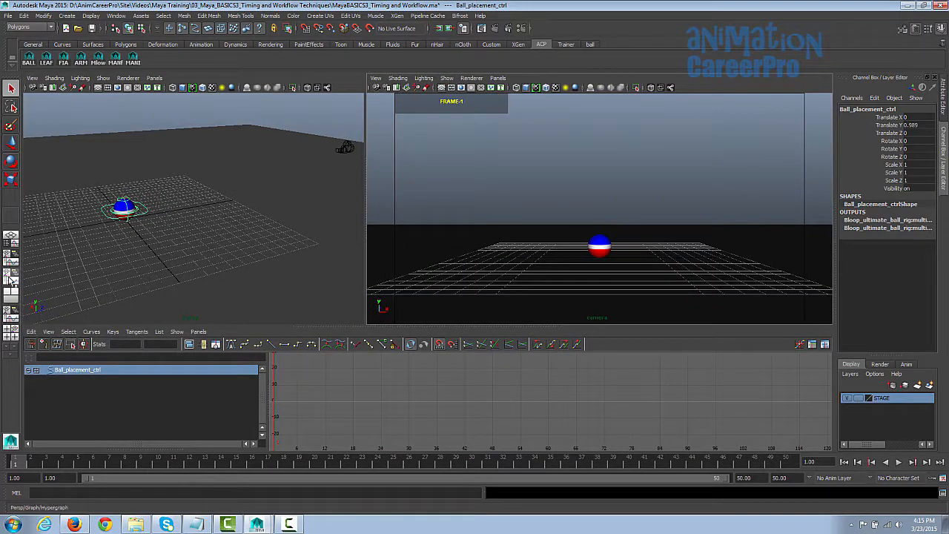
# Try to save the current panel arrangement as a new named layout
pyautogui.rightClick(10, 279)
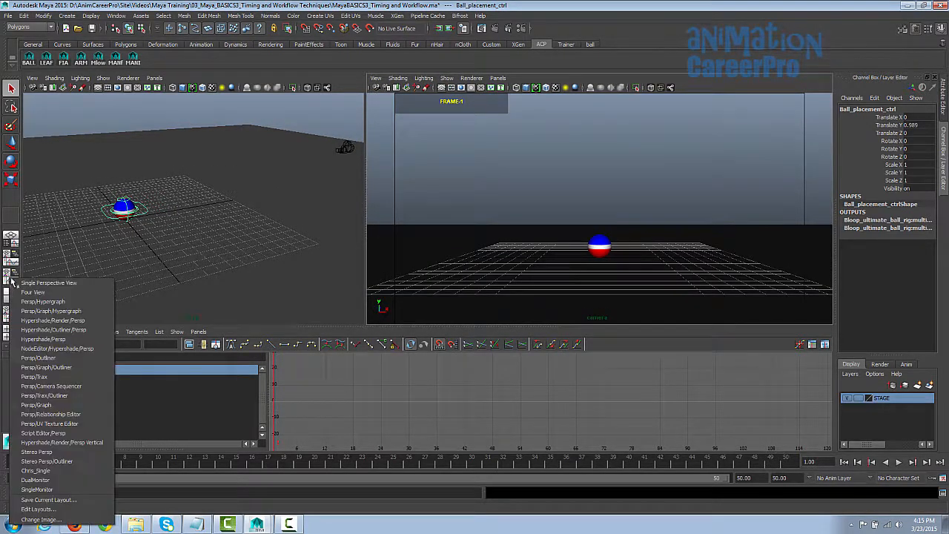
pyautogui.click(83, 504)
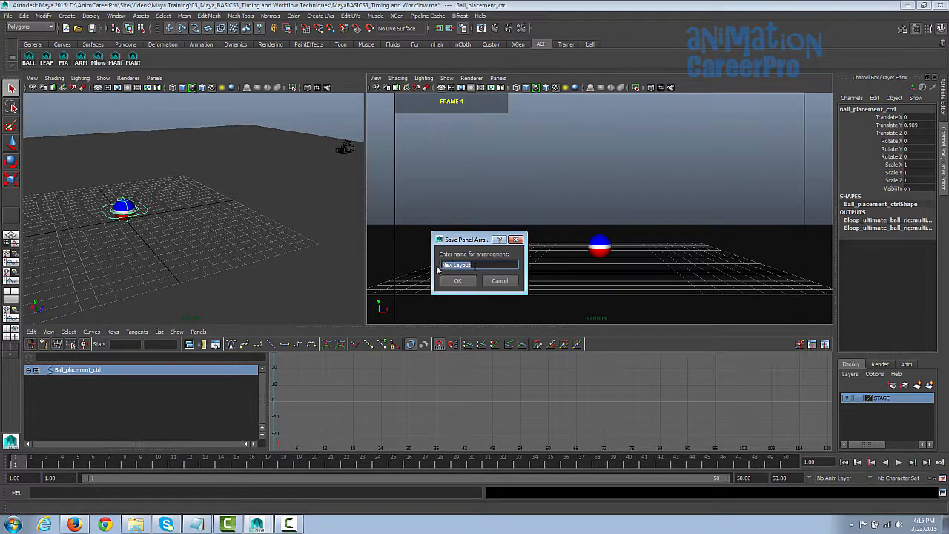
pyautogui.write('Chris')
pyautogui.click(493, 281)
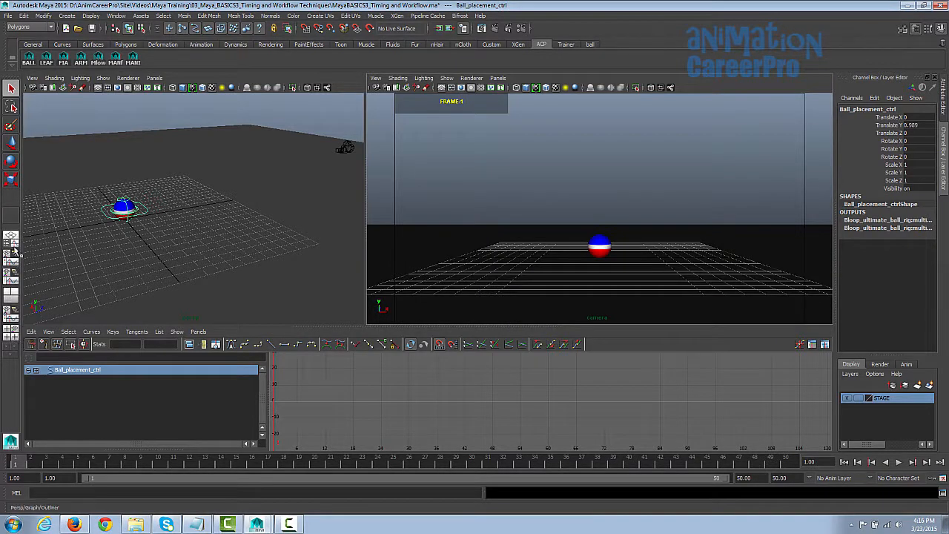
pyautogui.rightClick(10, 276)
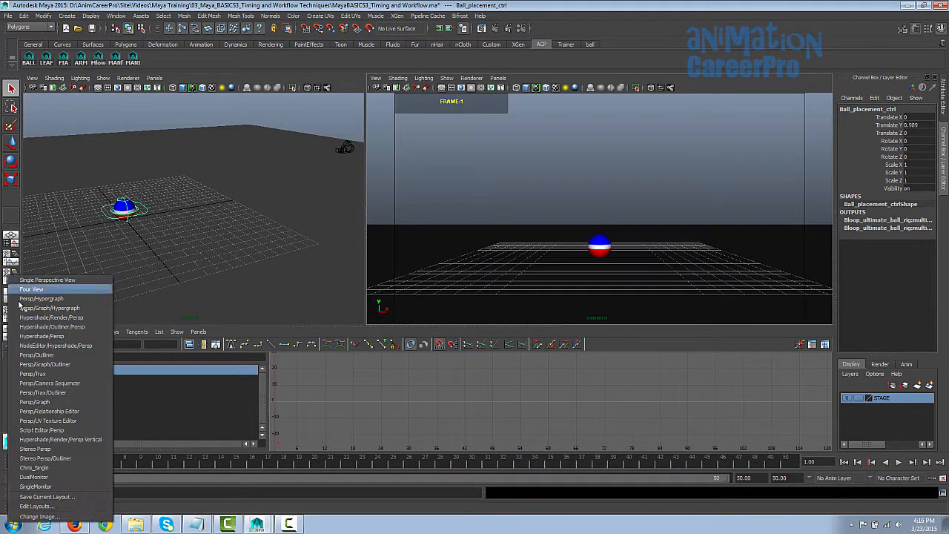
pyautogui.click(80, 487)
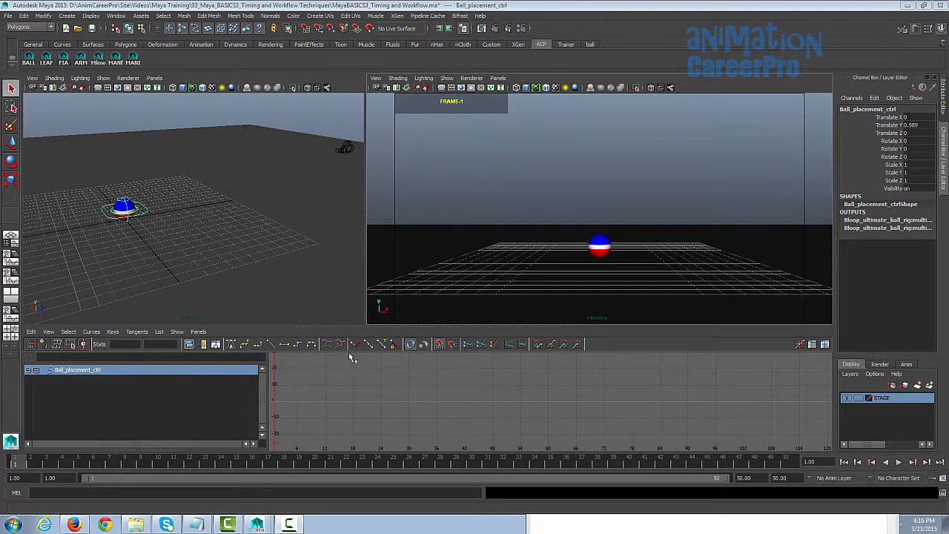
pyautogui.rightClick(11, 320)
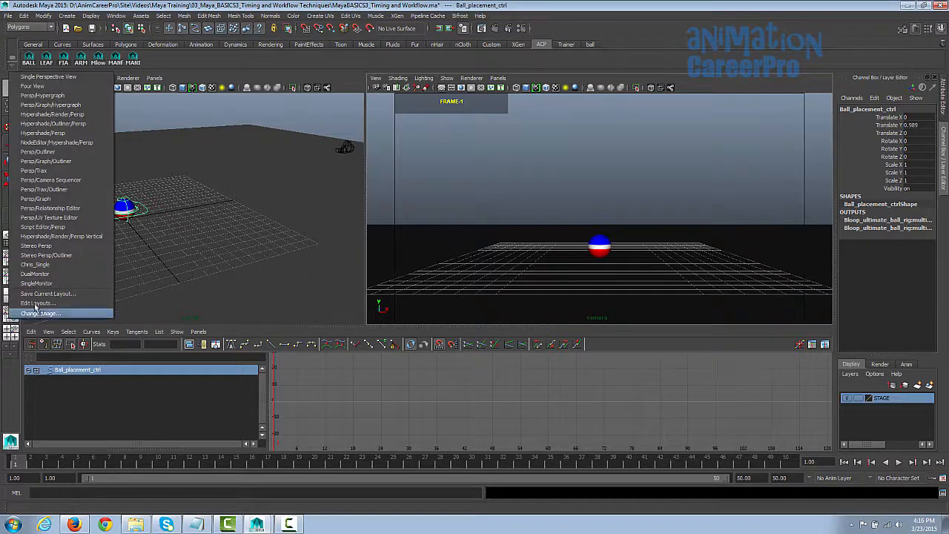
pyautogui.click(63, 278)
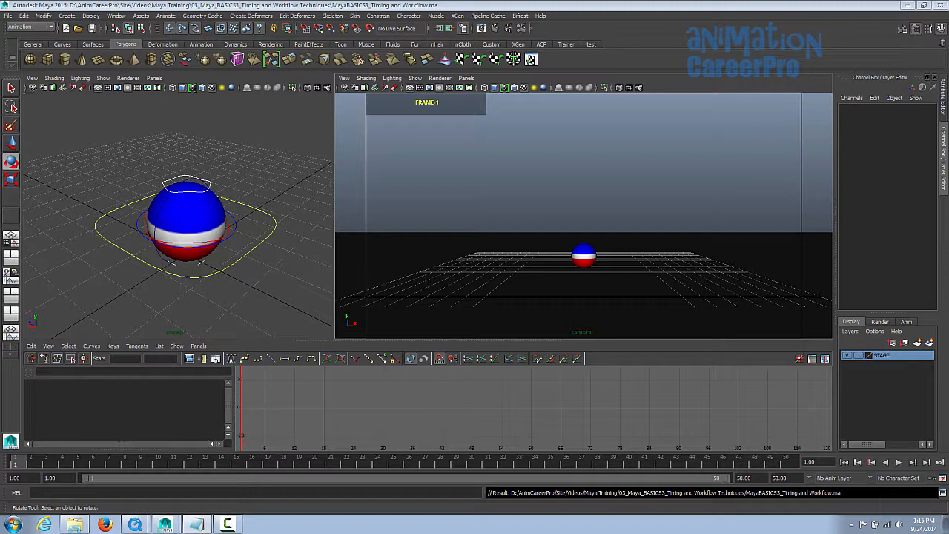
pyautogui.click(32, 467)
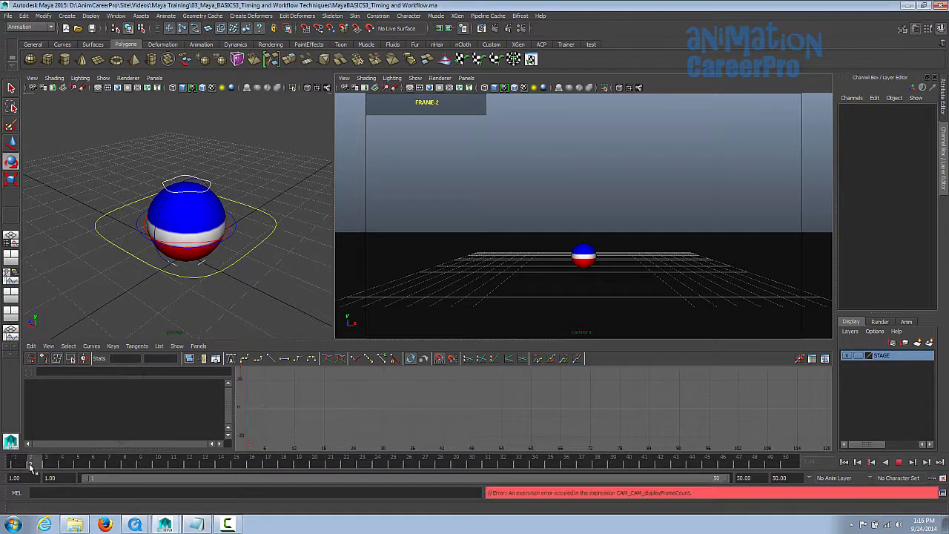
pyautogui.moveTo(37, 467)
pyautogui.mouseDown()
pyautogui.moveTo(612, 475)
pyautogui.moveTo(15, 463)
pyautogui.mouseUp()
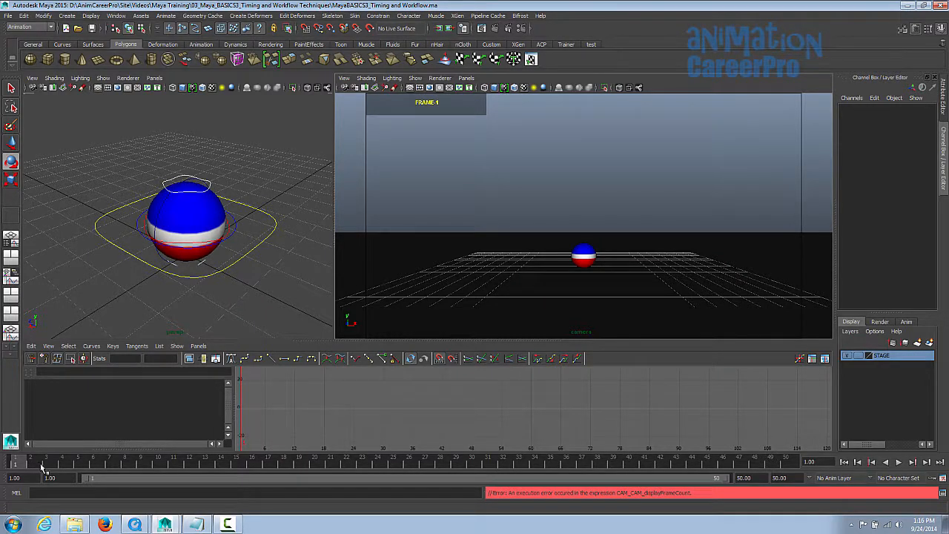
# Set a keyframe on all channels of the ball's placement control at frame 5
pyautogui.click(77, 465)
pyautogui.click(189, 277)
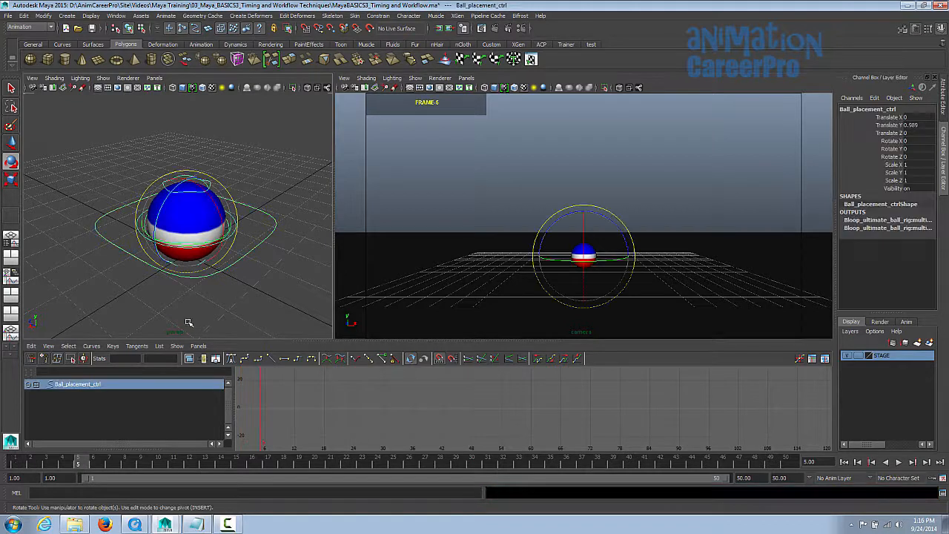
pyautogui.press('s')
pyautogui.click(96, 464)
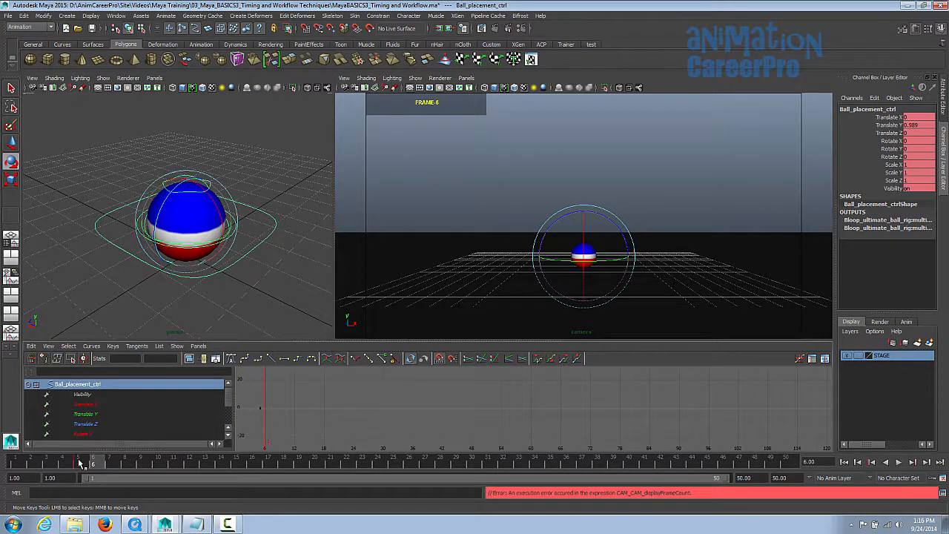
pyautogui.click(80, 464)
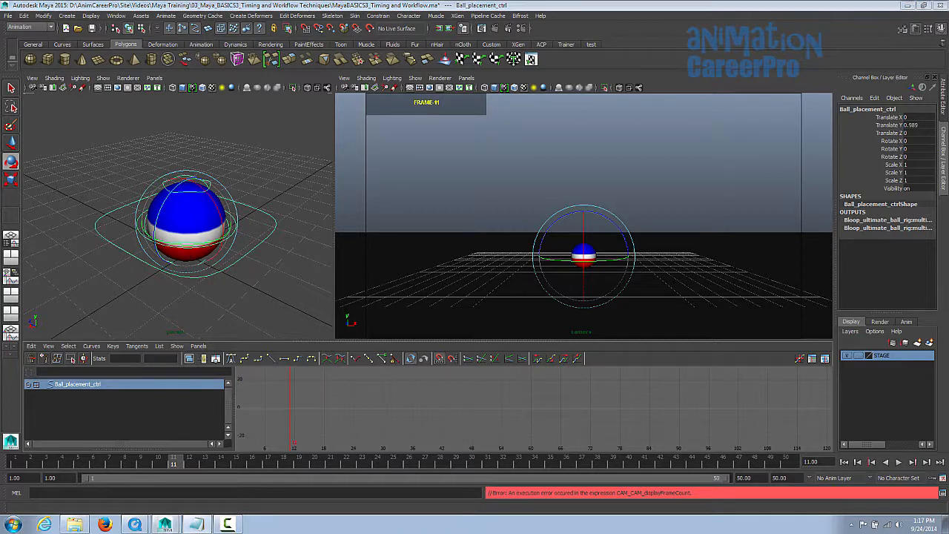
# Maximize the perspective view and examine the ball rig and the stage around it up close
pyautogui.middleClick(249, 163)
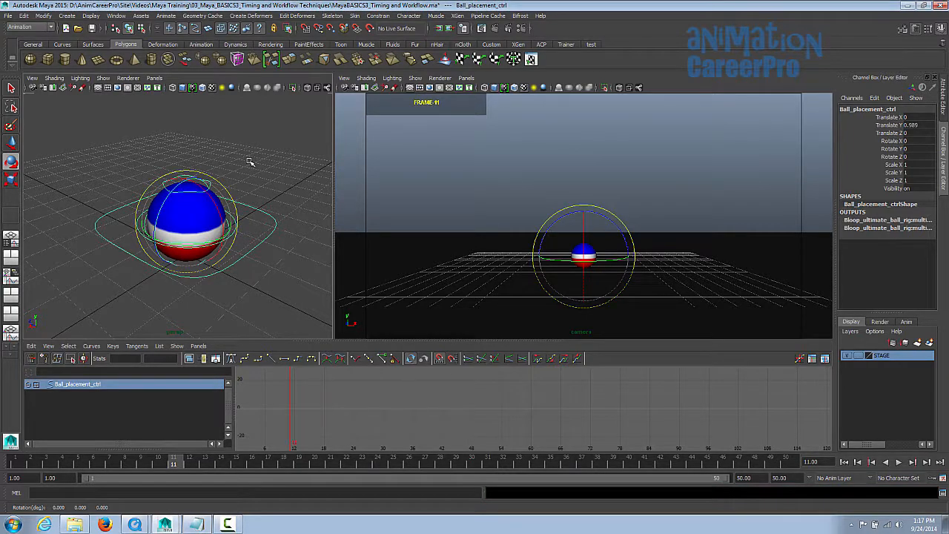
pyautogui.press('space')
pyautogui.keyDown('alt'); pyautogui.moveTo(693, 275); pyautogui.dragTo(502, 247, button='right'); pyautogui.keyUp('alt')
pyautogui.keyDown('alt'); pyautogui.moveTo(502, 248); pyautogui.dragTo(457, 246); pyautogui.keyUp('alt')
pyautogui.keyDown('alt'); pyautogui.moveTo(458, 245); pyautogui.dragTo(675, 315, button='right'); pyautogui.keyUp('alt')
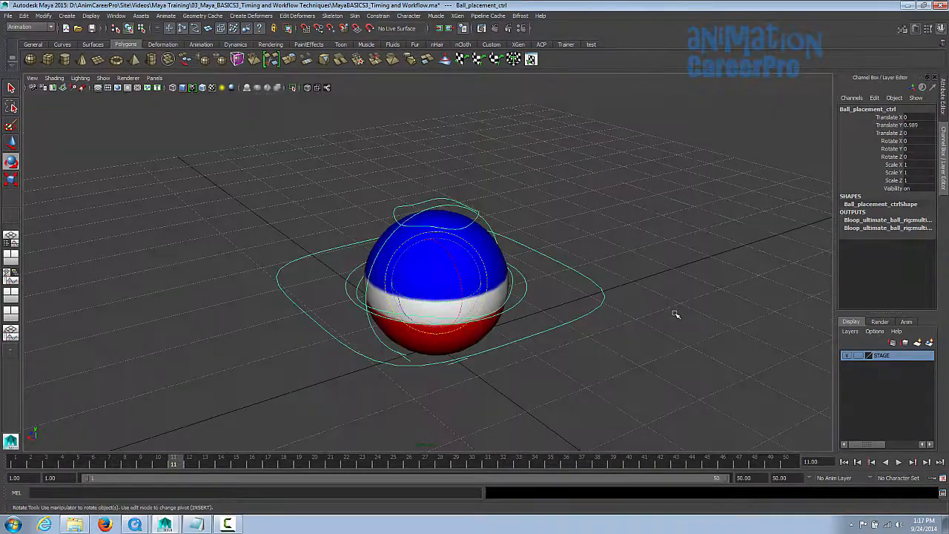
pyautogui.keyDown('alt'); pyautogui.moveTo(675, 315); pyautogui.dragTo(660, 301); pyautogui.keyUp('alt')
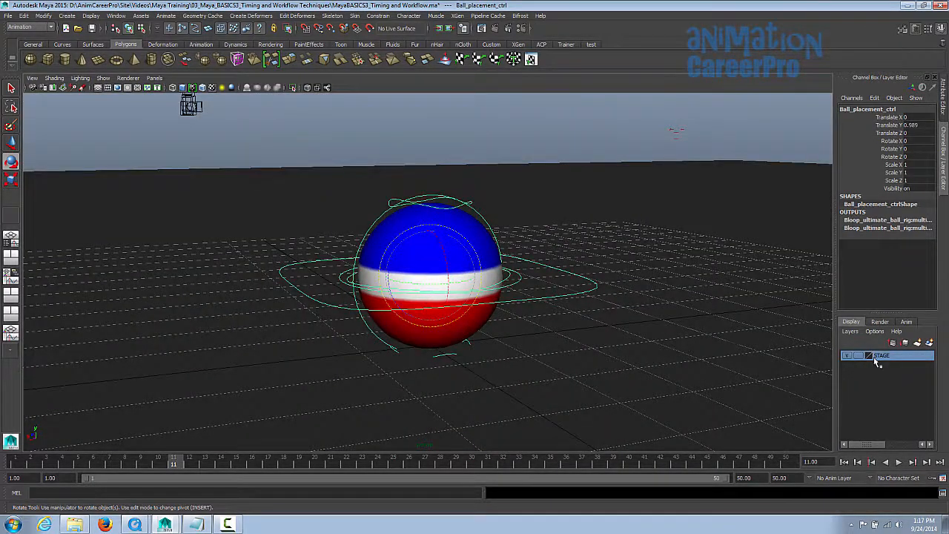
# Examine the whole stage from farther away, including its lights and the camera
pyautogui.keyDown('alt'); pyautogui.moveTo(712, 320); pyautogui.dragTo(213, 247, button='right'); pyautogui.keyUp('alt')
pyautogui.keyDown('alt'); pyautogui.moveTo(213, 248); pyautogui.dragTo(264, 299); pyautogui.keyUp('alt')
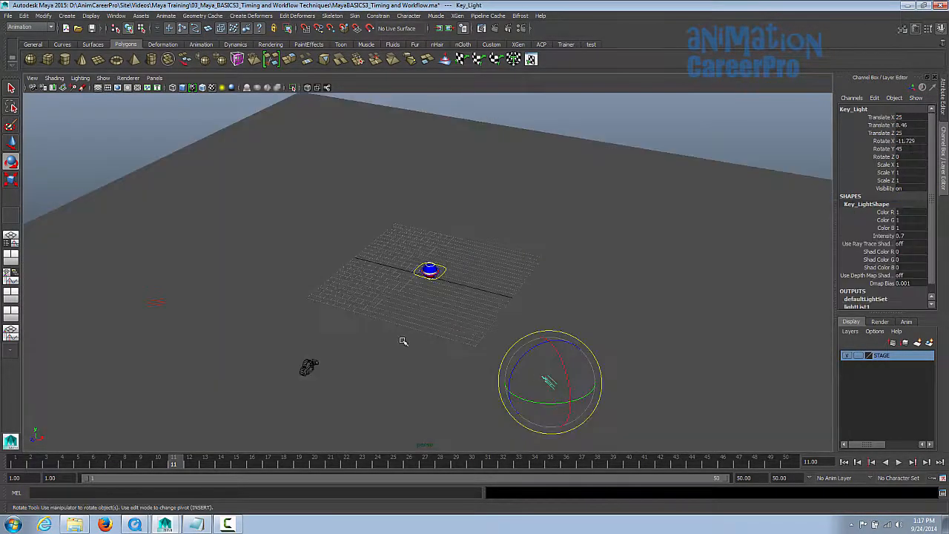
pyautogui.click(158, 304)
pyautogui.keyDown('alt'); pyautogui.moveTo(174, 307); pyautogui.dragTo(402, 313); pyautogui.keyUp('alt')
pyautogui.click(282, 354)
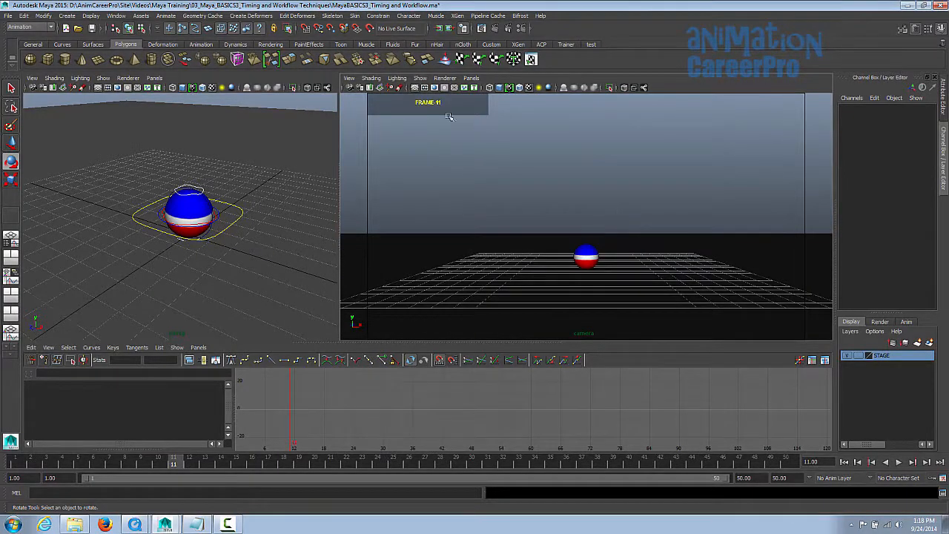
# Scrub through the timeline, play the animation and return to frame 1
pyautogui.moveTo(179, 460); pyautogui.dragTo(272, 457)
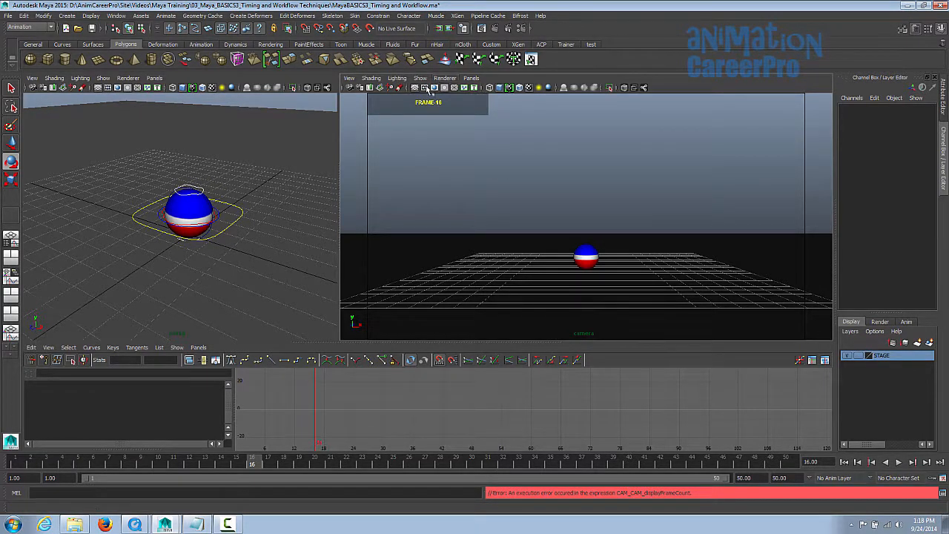
pyautogui.hotkey('alt', 'v')
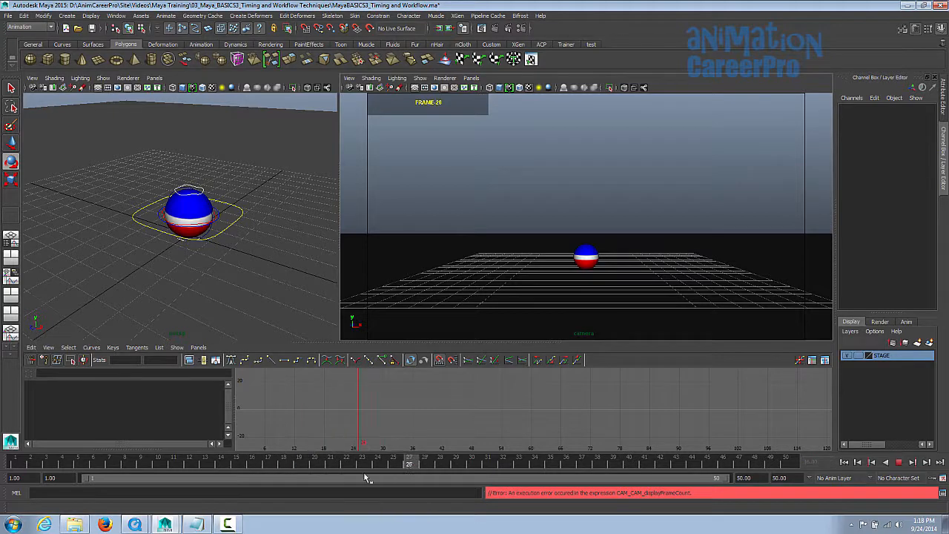
pyautogui.click(19, 462)
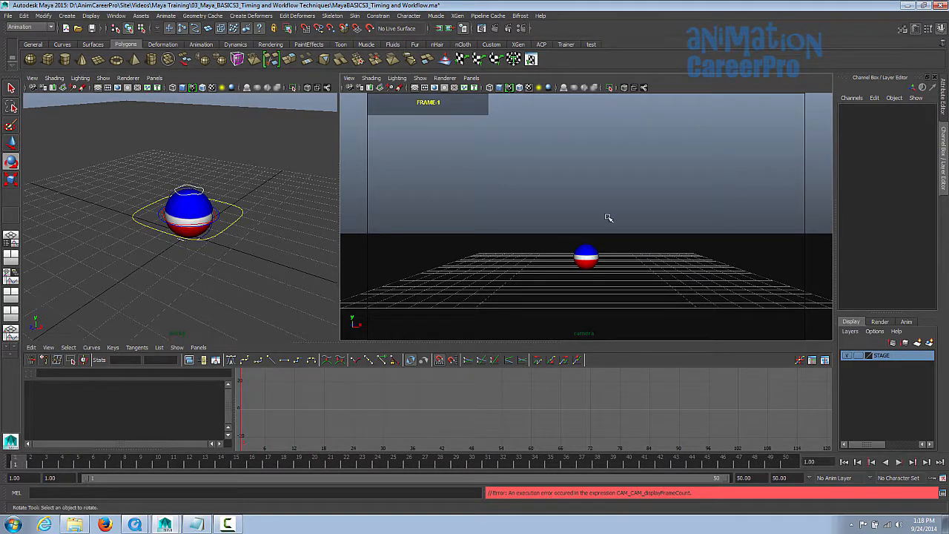
# Open the Outliner and place its window clear of the perspective view
pyautogui.keyDown('alt'); pyautogui.moveTo(255, 190); pyautogui.dragTo(149, 198, button='right'); pyautogui.keyUp('alt')
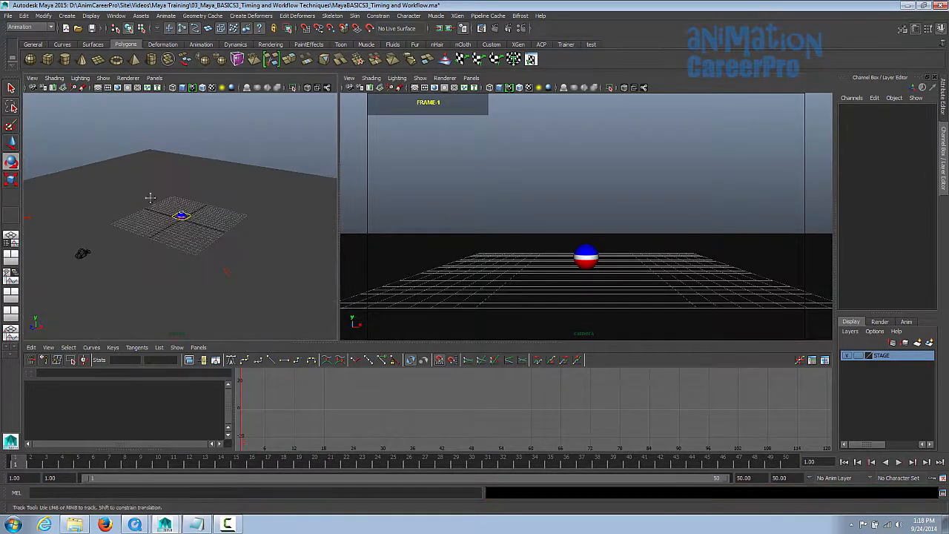
pyautogui.keyDown('alt'); pyautogui.moveTo(148, 197); pyautogui.dragTo(201, 180, button='middle'); pyautogui.keyUp('alt')
pyautogui.click(116, 15)
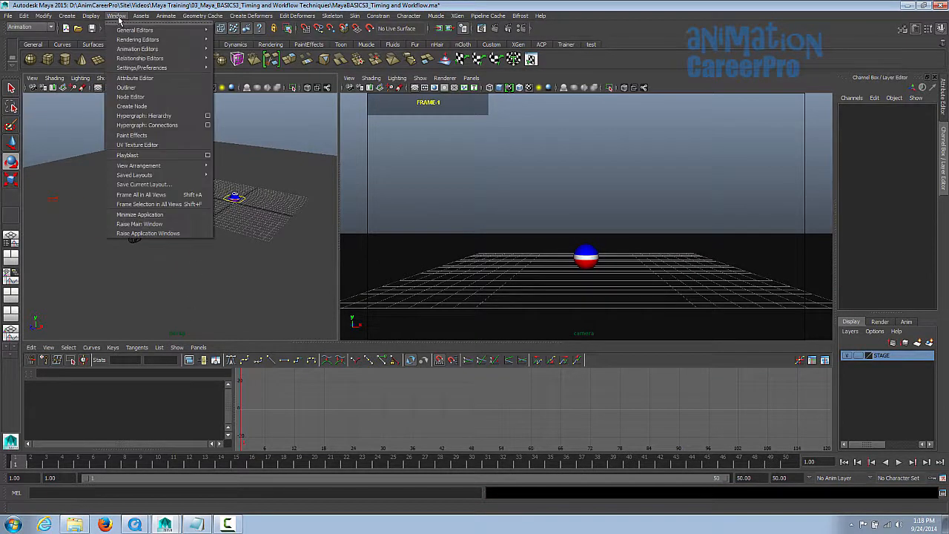
pyautogui.click(128, 87)
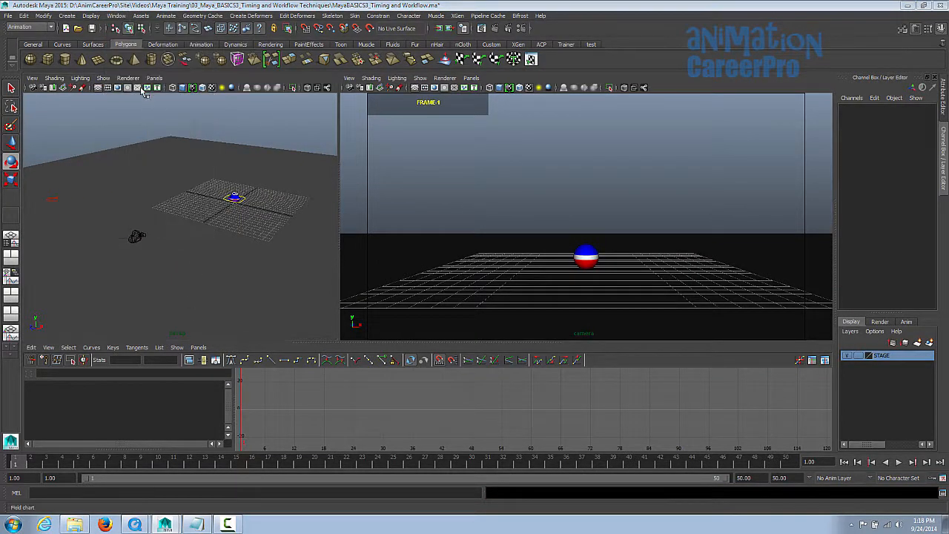
pyautogui.moveTo(780, 23); pyautogui.dragTo(681, 11)
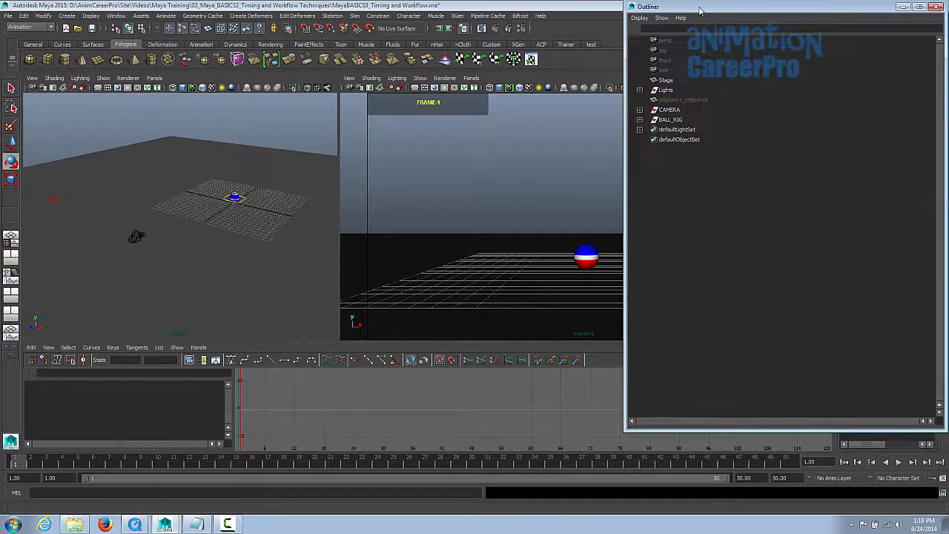
# Select Stage, Lights, BALL_RIG and CAMERA in turn in the Outliner to identify each one in the scene
pyautogui.click(671, 112)
pyautogui.click(672, 83)
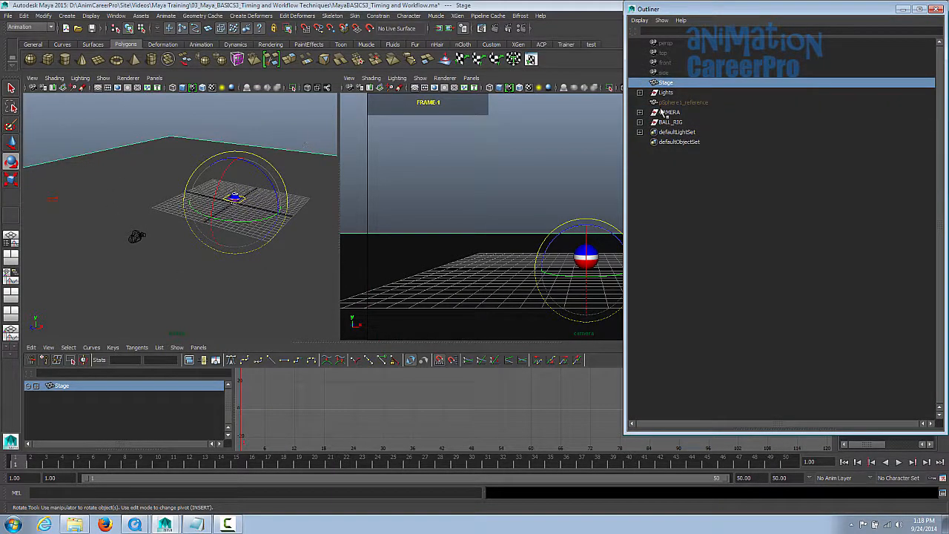
pyautogui.click(670, 92)
pyautogui.keyDown('alt'); pyautogui.moveTo(330, 232); pyautogui.dragTo(214, 268); pyautogui.keyUp('alt')
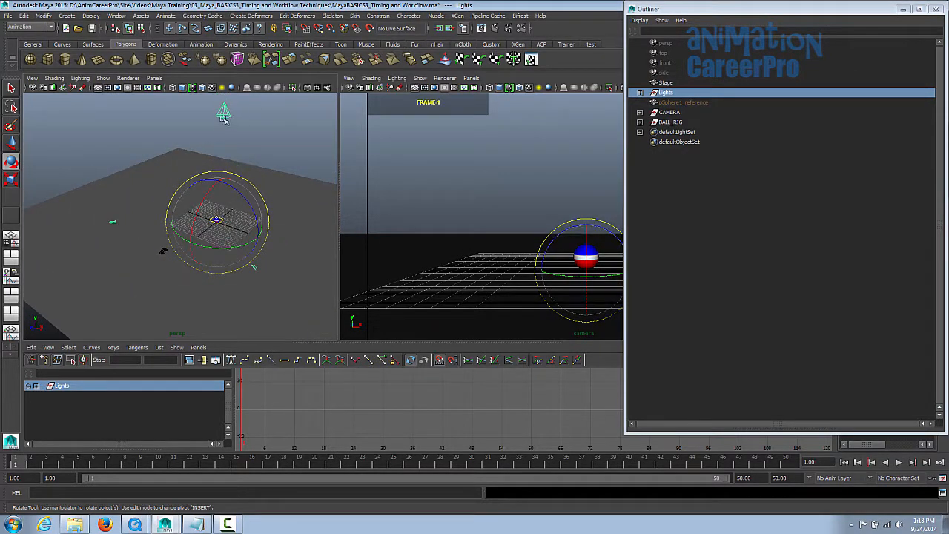
pyautogui.click(680, 122)
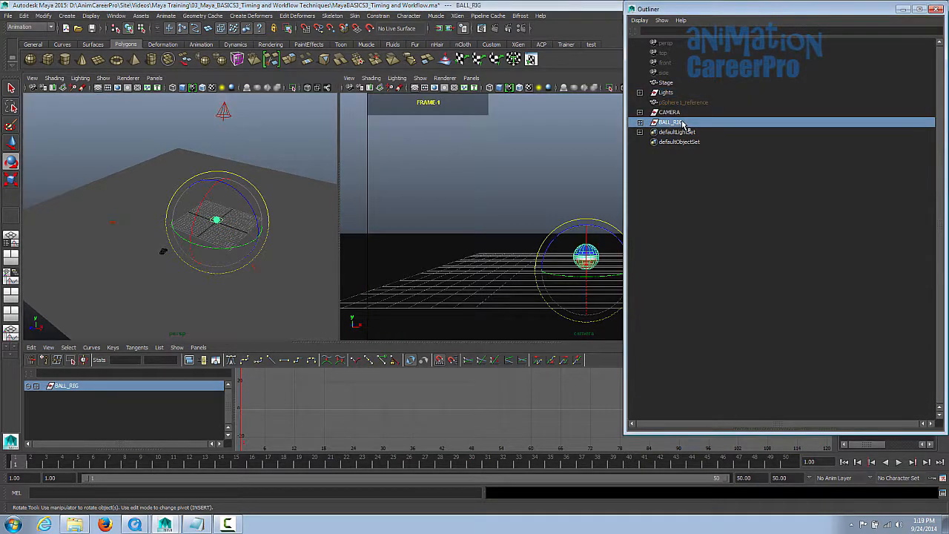
pyautogui.click(672, 112)
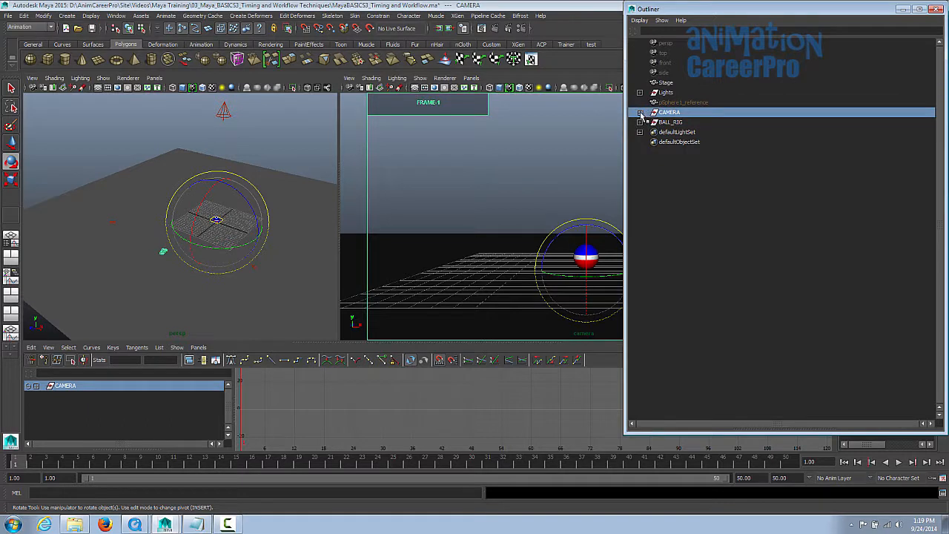
# Expand the CAMERA group, select its POSITION control for moving, and shift the Outliner away from the Channel Box
pyautogui.click(641, 111)
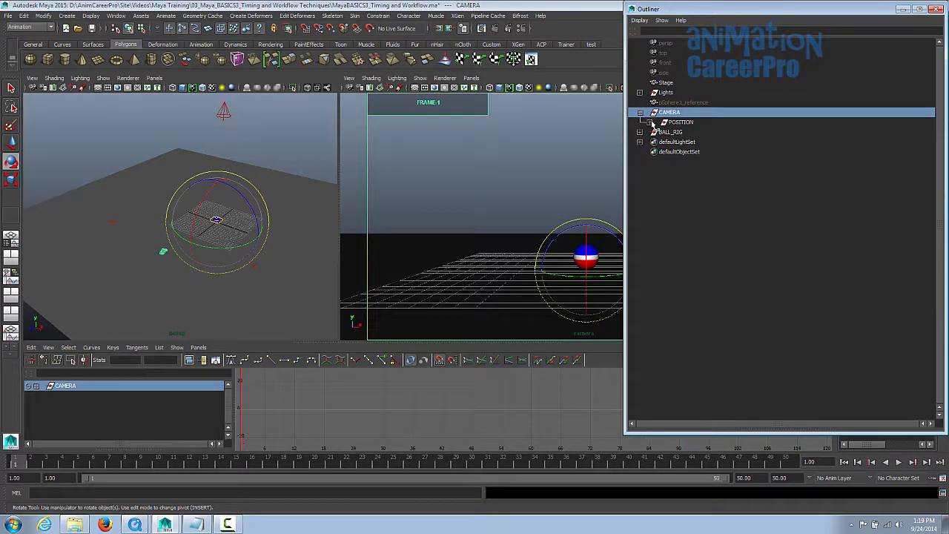
pyautogui.click(678, 122)
pyautogui.keyDown('alt'); pyautogui.moveTo(244, 245); pyautogui.dragTo(262, 240); pyautogui.keyUp('alt')
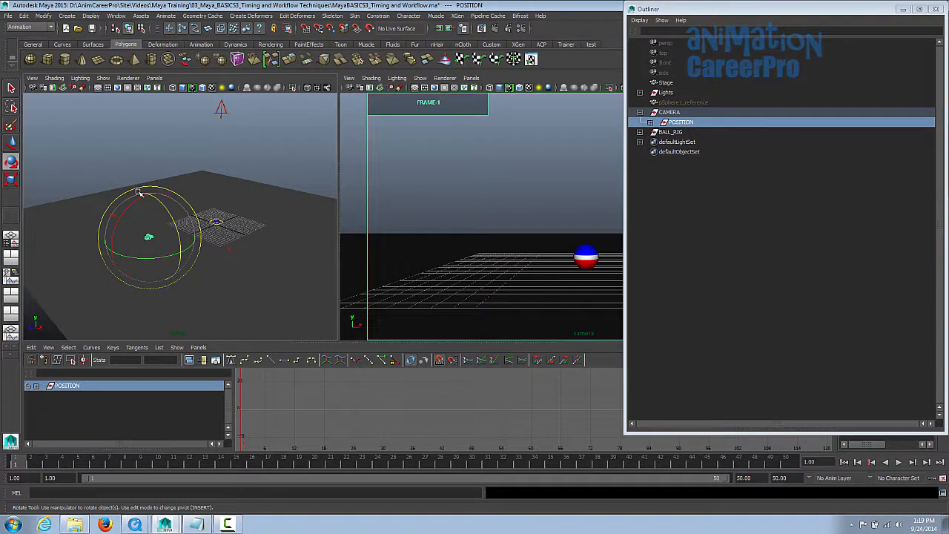
pyautogui.press('w')
pyautogui.press('e')
pyautogui.press('w')
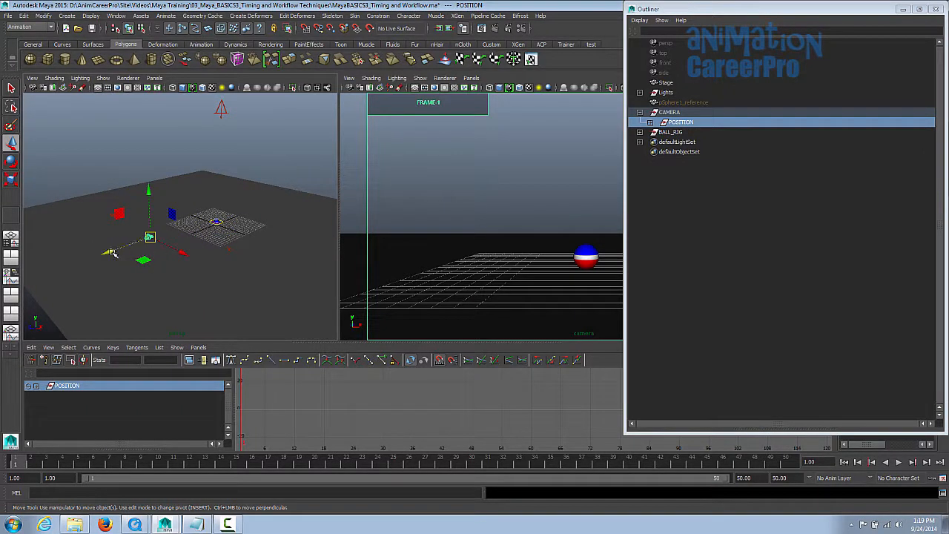
pyautogui.moveTo(779, 17); pyautogui.dragTo(948, 11)
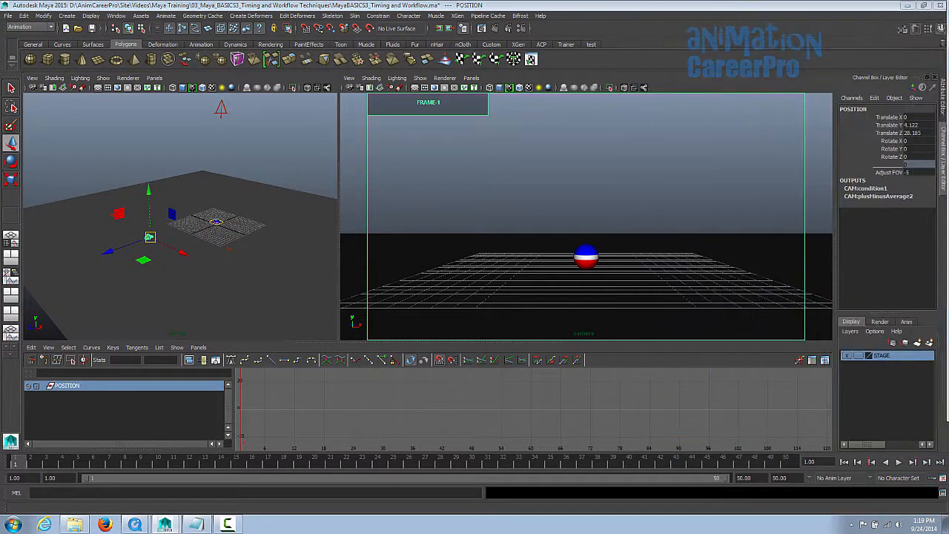
# Move the camera's POSITION control closer to the ball, to about 4.72 in Translate Y and 19.73 in Translate Z
pyautogui.moveTo(140, 247); pyautogui.dragTo(214, 270)
pyautogui.press('z')
pyautogui.press('e')
pyautogui.press('z')
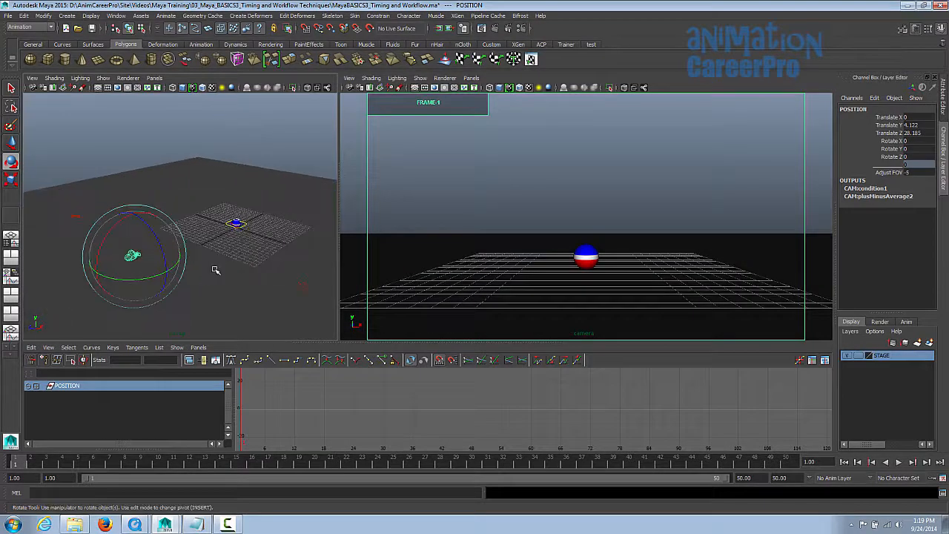
pyautogui.press('w')
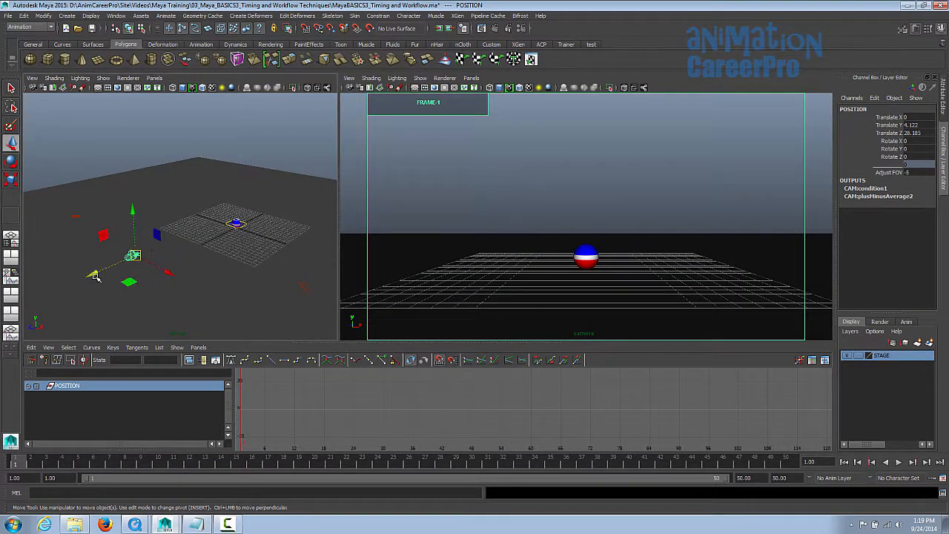
pyautogui.moveTo(95, 276); pyautogui.dragTo(151, 256)
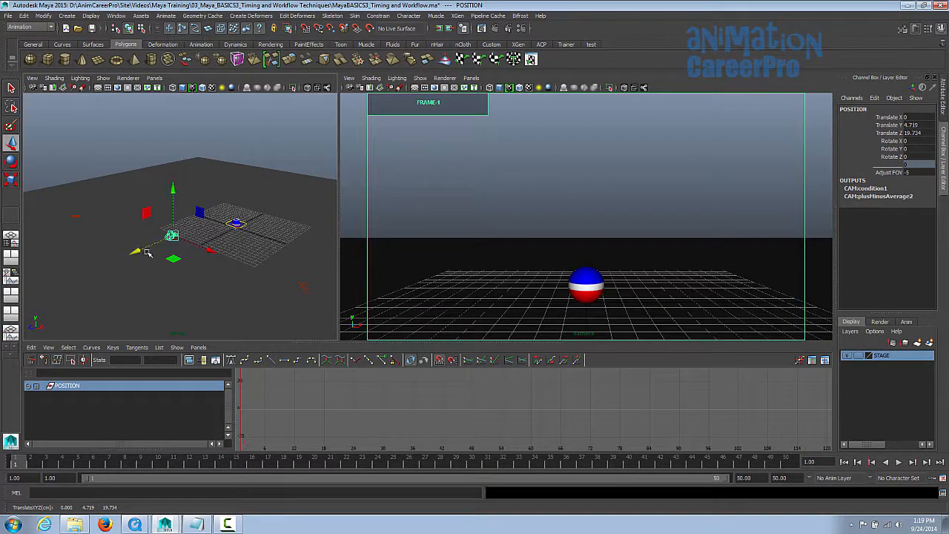
pyautogui.click(210, 250)
pyautogui.moveTo(177, 235); pyautogui.dragTo(166, 246)
pyautogui.hotkey('ctrl', 'z')
# Select the ball's placement control and frame it in the perspective view
pyautogui.keyDown('alt'); pyautogui.moveTo(275, 216); pyautogui.dragTo(214, 205, button='middle'); pyautogui.keyUp('alt')
pyautogui.keyDown('alt'); pyautogui.moveTo(214, 205); pyautogui.dragTo(272, 208, button='right'); pyautogui.keyUp('alt')
pyautogui.click(188, 215)
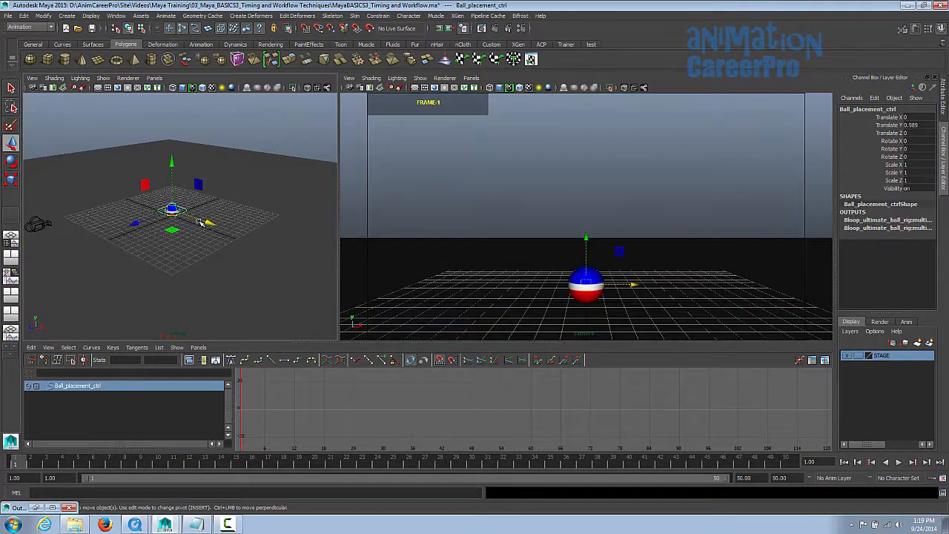
pyautogui.press('f')
pyautogui.moveTo(194, 213)
pyautogui.keyDown('alt'); pyautogui.mouseDown()
pyautogui.moveTo(216, 224)
pyautogui.moveTo(207, 207)
pyautogui.mouseUp(); pyautogui.keyUp('alt')
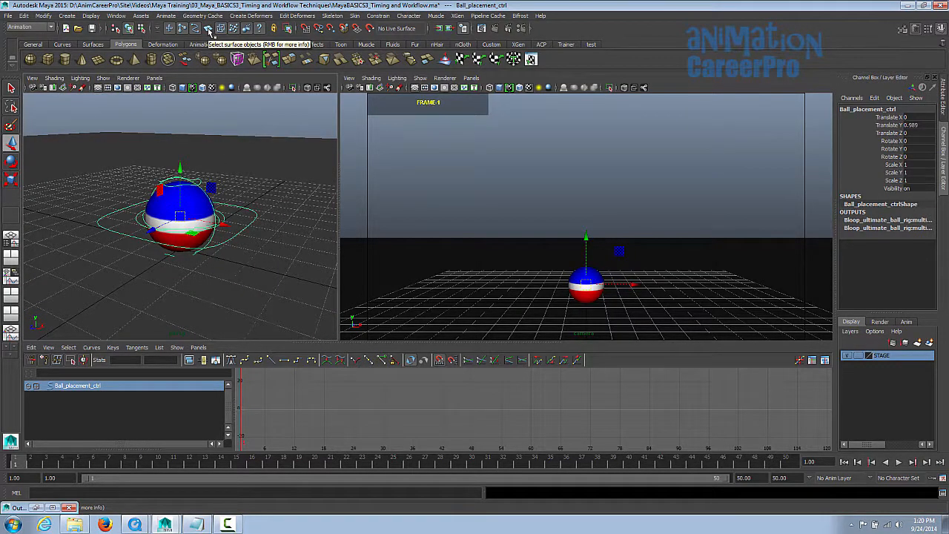
# Select the ball mesh, the top control and the placement control in turn to compare them, and clear the selection
pyautogui.click(212, 199)
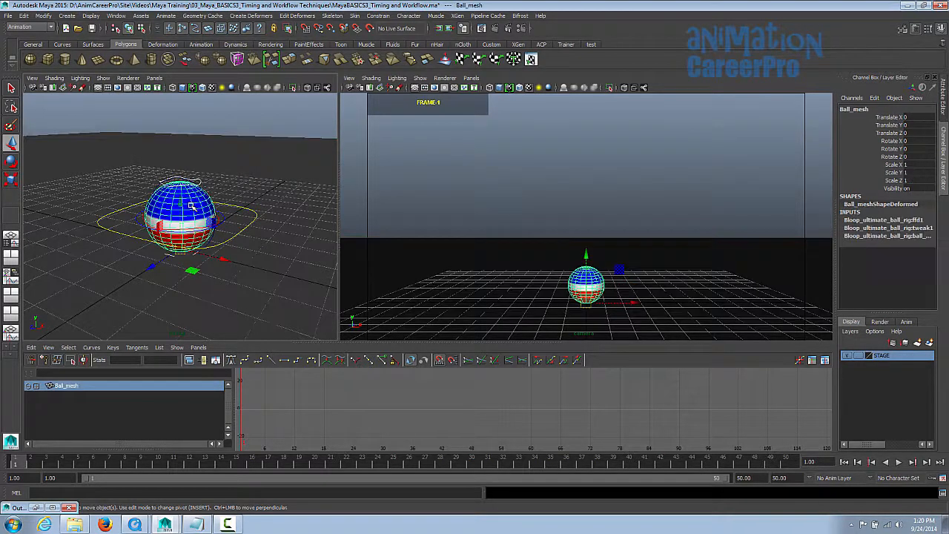
pyautogui.click(199, 181)
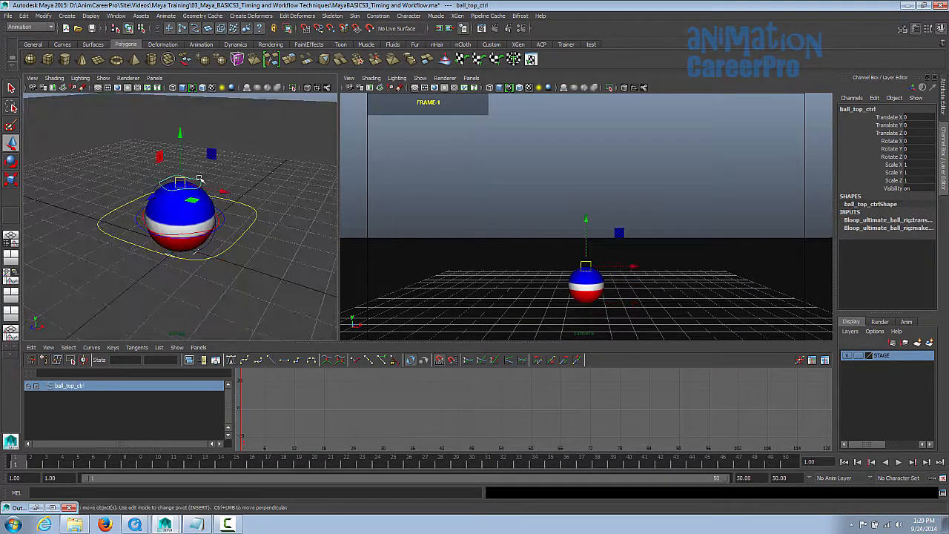
pyautogui.click(245, 206)
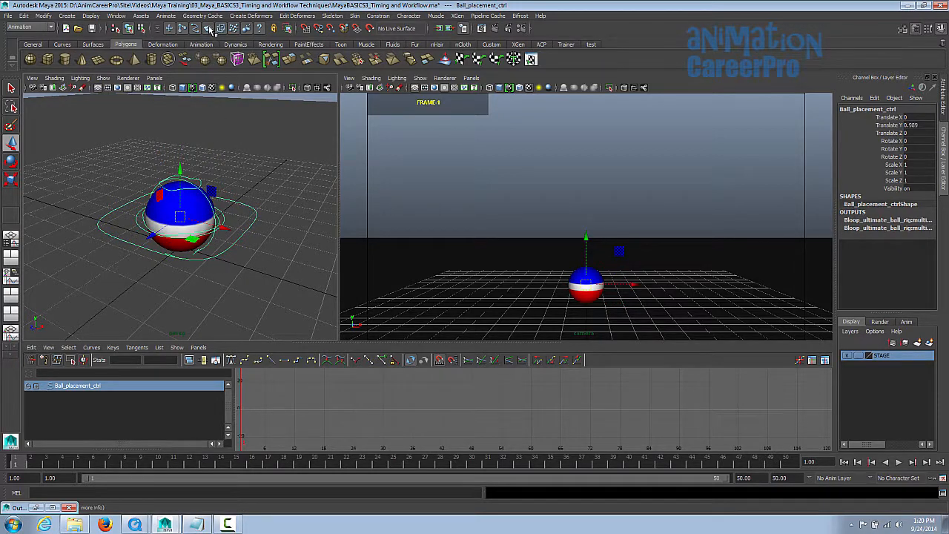
pyautogui.click(245, 163)
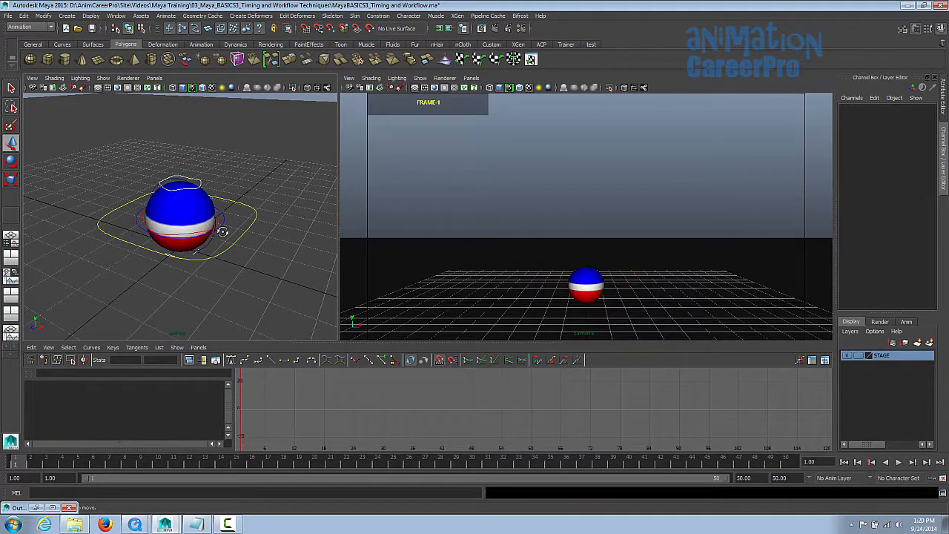
pyautogui.keyDown('alt'); pyautogui.moveTo(222, 229); pyautogui.dragTo(205, 238); pyautogui.keyUp('alt')
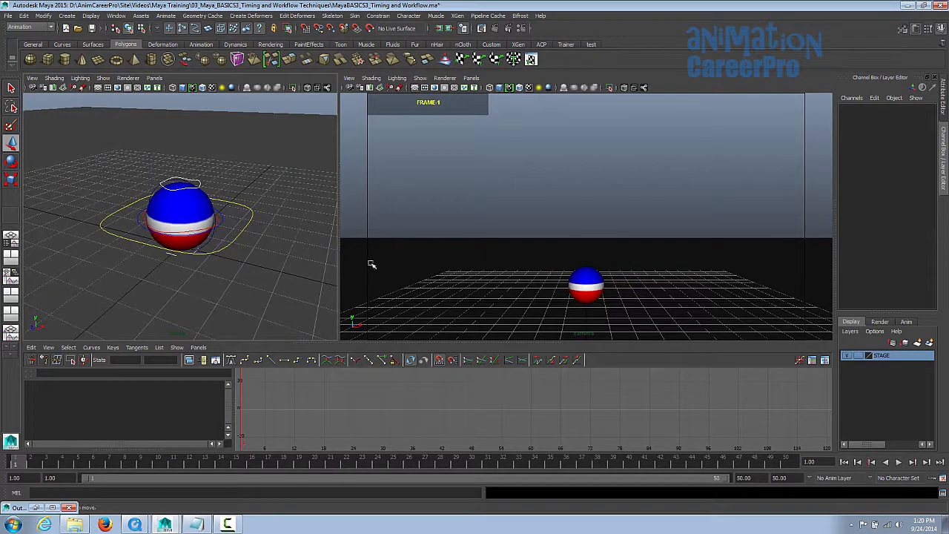
# Hide the STAGE layer and turn off the grid display
pyautogui.click(847, 355)
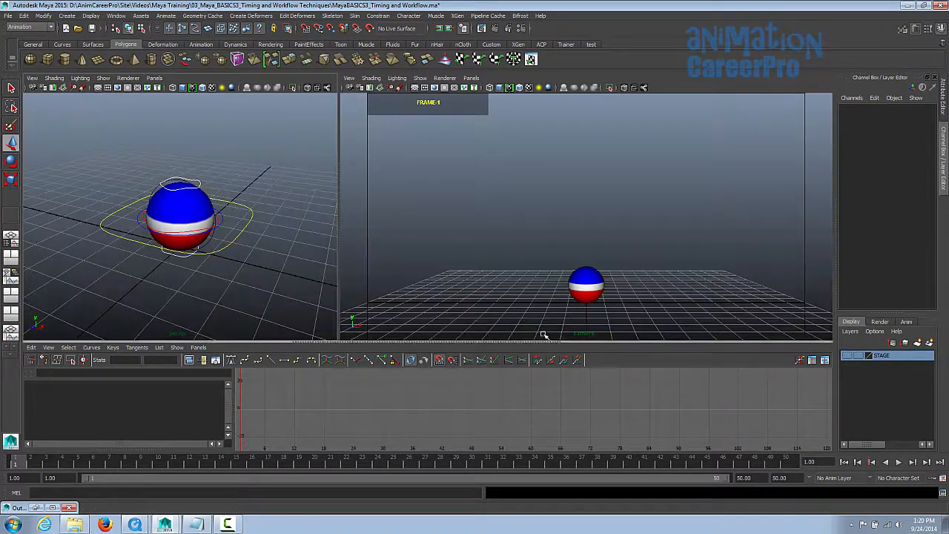
pyautogui.click(117, 15)
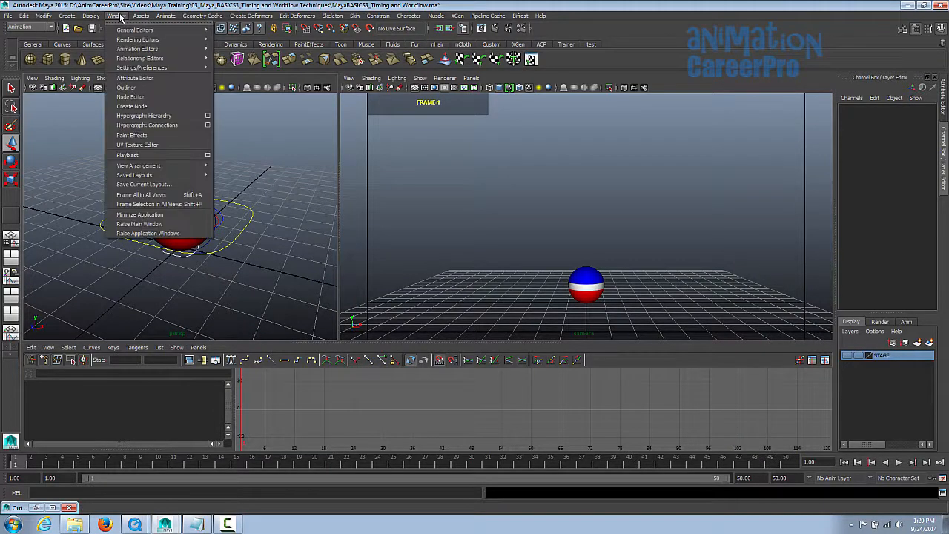
pyautogui.moveTo(92, 16)
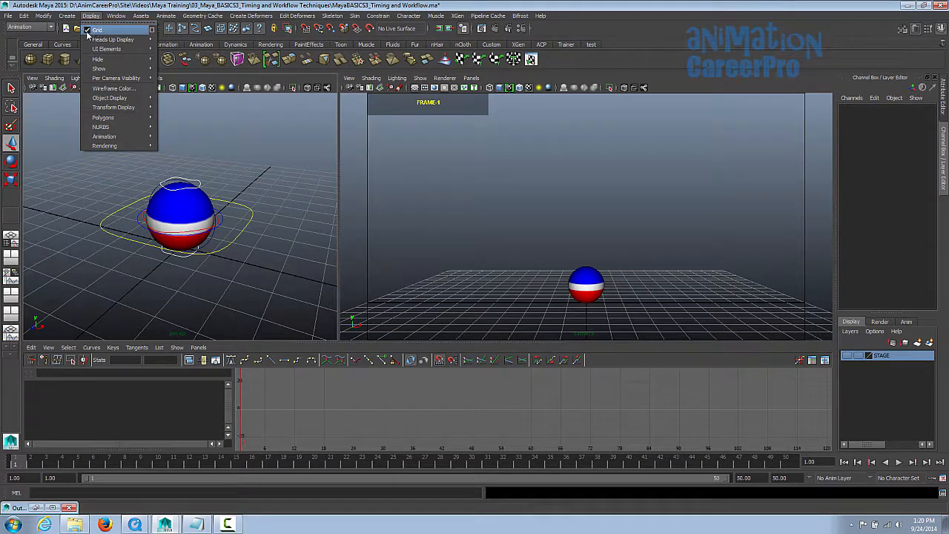
pyautogui.click(93, 31)
# Maximize the perspective view and examine the control curves around the ball
pyautogui.moveTo(252, 221)
pyautogui.keyDown('alt'); pyautogui.mouseDown()
pyautogui.moveTo(263, 164)
pyautogui.moveTo(269, 229)
pyautogui.mouseUp(); pyautogui.keyUp('alt')
pyautogui.press('space')
pyautogui.click(373, 257)
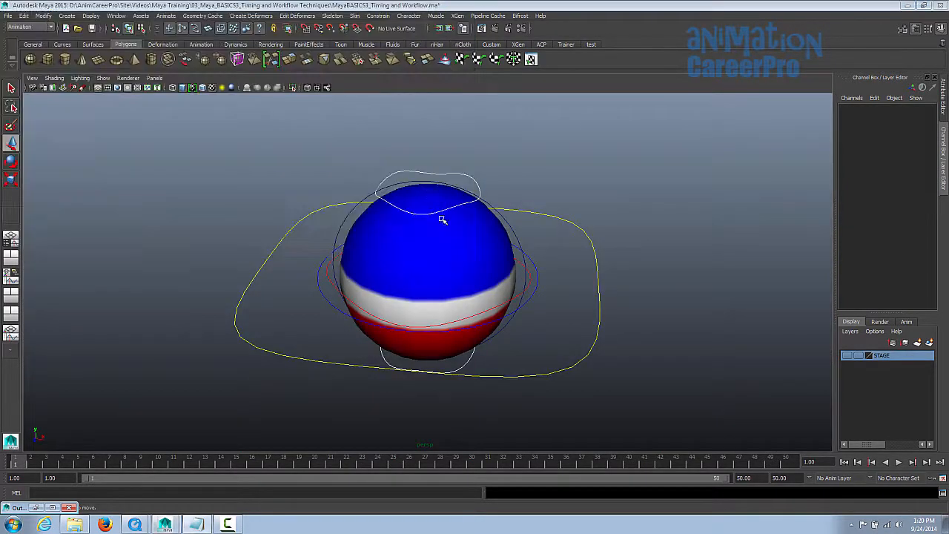
pyautogui.keyDown('alt'); pyautogui.moveTo(576, 282); pyautogui.dragTo(484, 193); pyautogui.keyUp('alt')
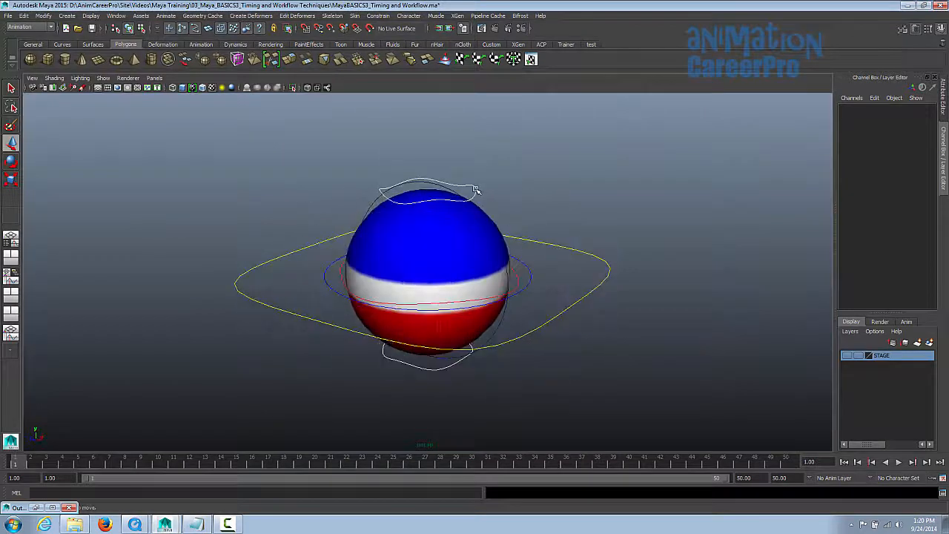
# Select the ball's top control and try moving and rotating it, undoing each change
pyautogui.click(478, 191)
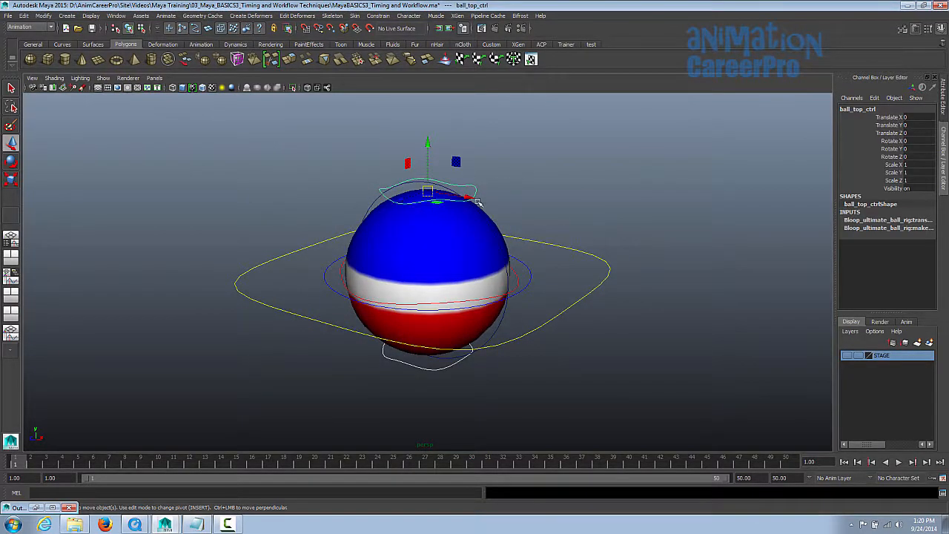
pyautogui.keyDown('alt'); pyautogui.moveTo(563, 219); pyautogui.dragTo(519, 208); pyautogui.keyUp('alt')
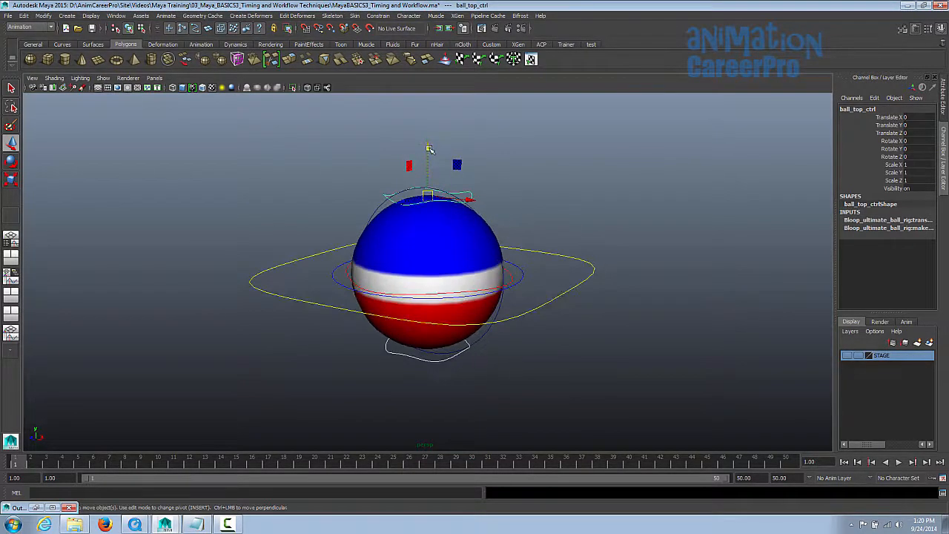
pyautogui.moveTo(427, 147); pyautogui.dragTo(427, 110)
pyautogui.hotkey('ctrl', 'z')
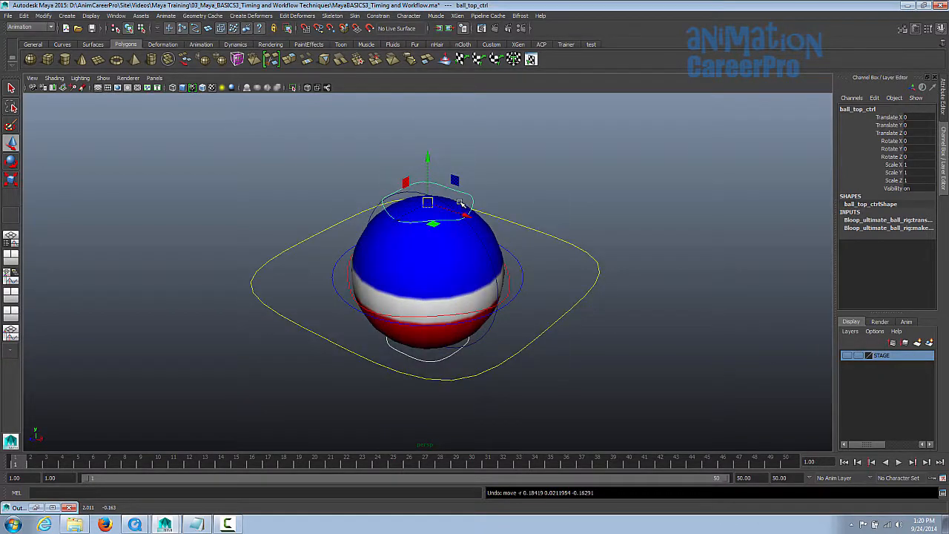
pyautogui.press('e')
pyautogui.moveTo(438, 198); pyautogui.dragTo(433, 179)
pyautogui.hotkey('ctrl', 'z')
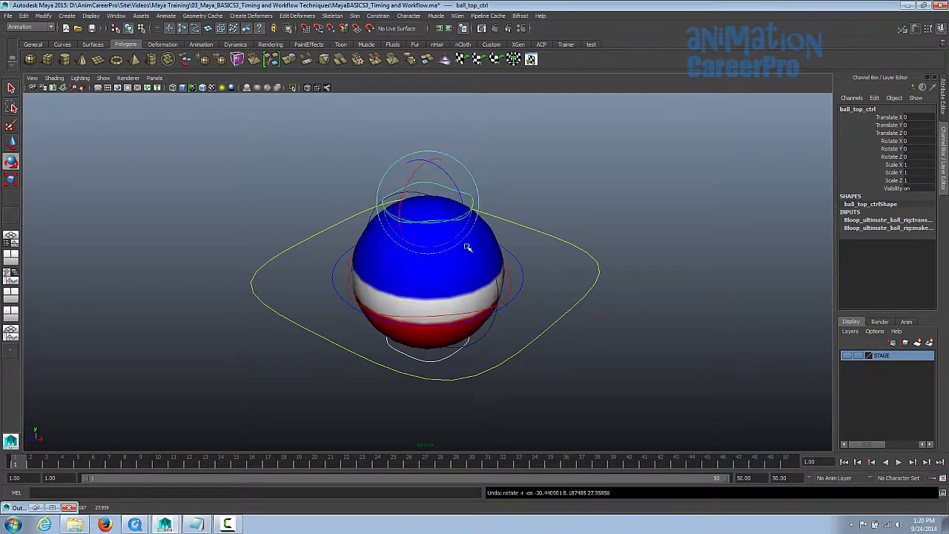
# Select the ball's bottom control and try rotating it
pyautogui.keyDown('alt'); pyautogui.moveTo(508, 300); pyautogui.dragTo(513, 256); pyautogui.keyUp('alt')
pyautogui.click(475, 348)
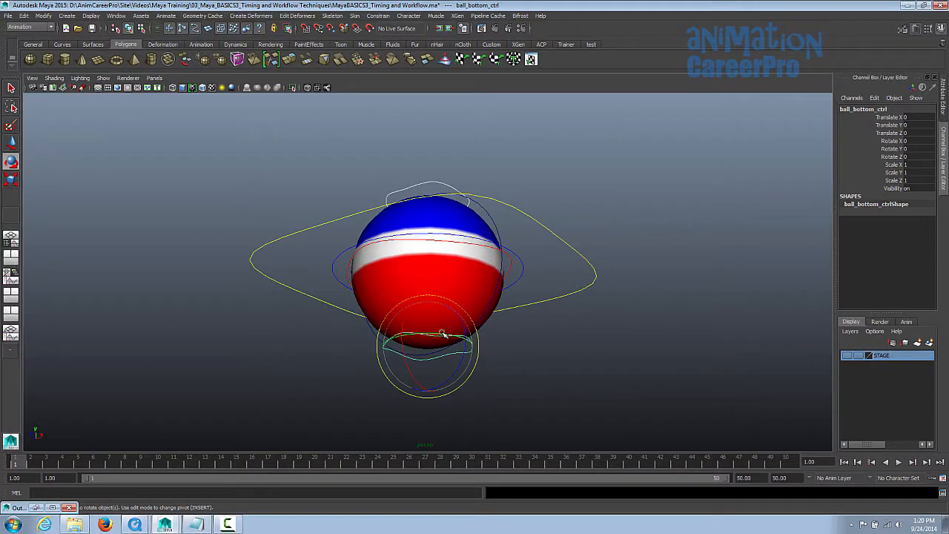
pyautogui.moveTo(443, 356); pyautogui.dragTo(440, 332)
# Try moving and rotating the ball with its rotate control, undoing each change
pyautogui.press('w')
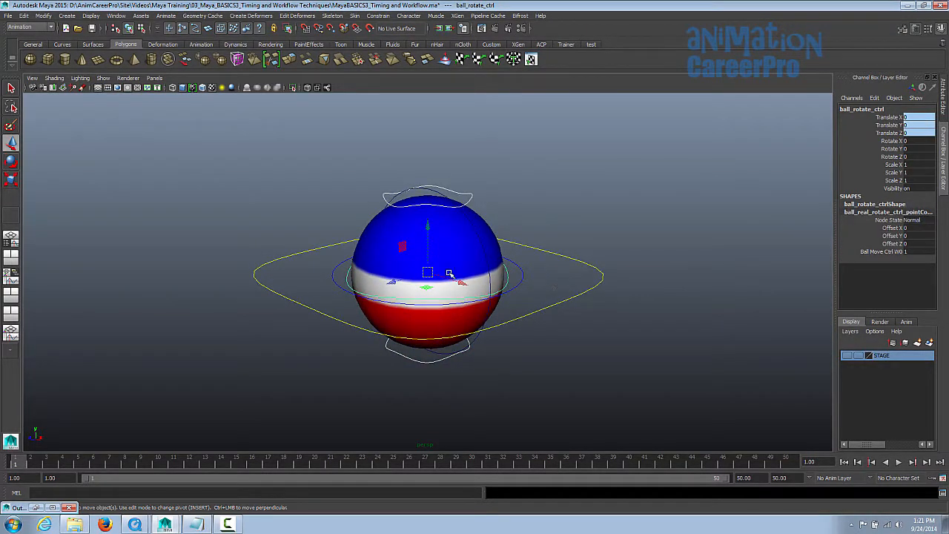
pyautogui.moveTo(448, 274); pyautogui.dragTo(449, 233)
pyautogui.hotkey('ctrl', 'z')
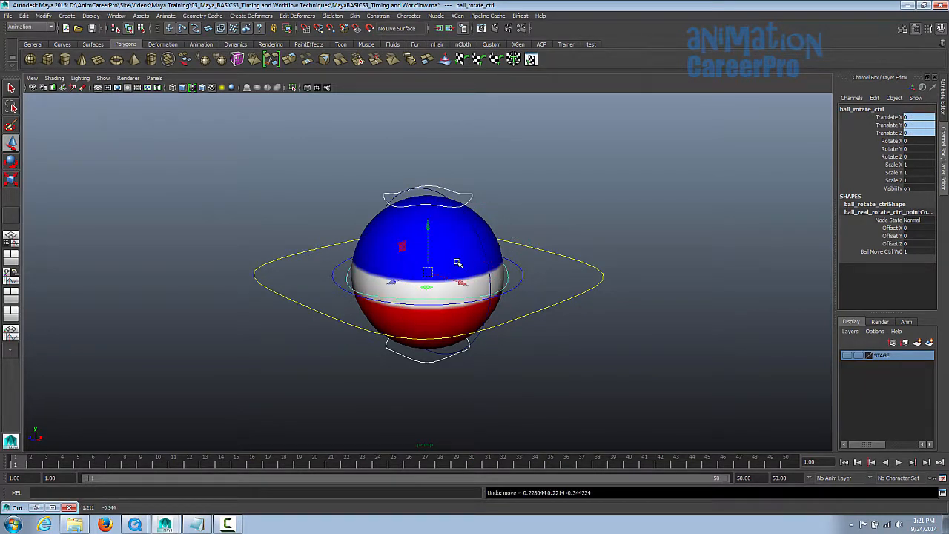
pyautogui.press('e')
pyautogui.moveTo(438, 259)
pyautogui.mouseDown()
pyautogui.moveTo(440, 294)
pyautogui.moveTo(438, 237)
pyautogui.moveTo(445, 269)
pyautogui.mouseUp()
pyautogui.hotkey('ctrl', 'z')
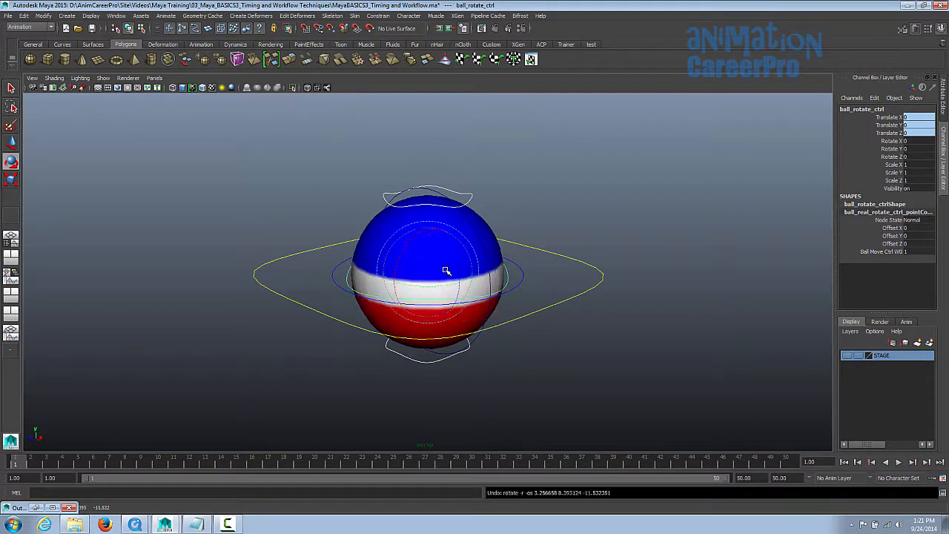
# Select the ball's move control, try moving the ball out of its placement curve, and undo the latest actions
pyautogui.click(521, 280)
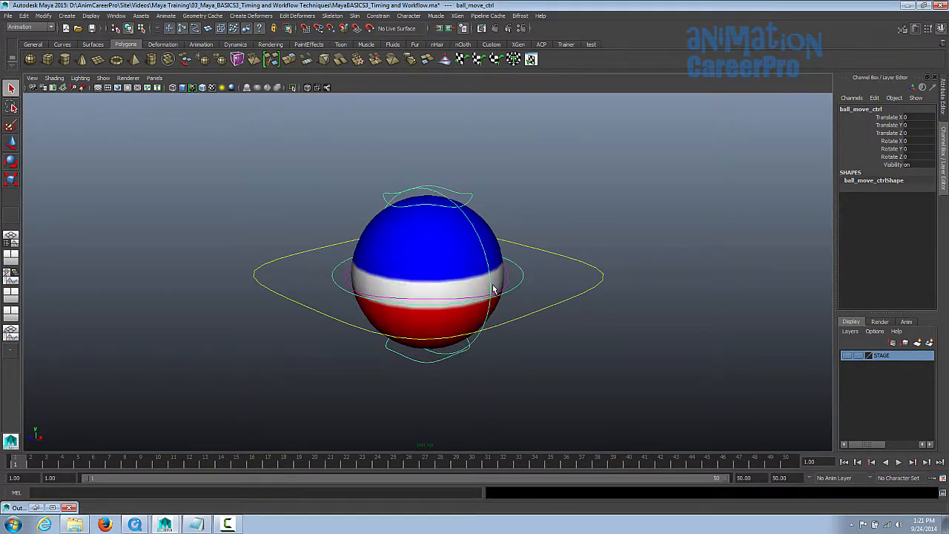
pyautogui.press('w')
pyautogui.moveTo(427, 272); pyautogui.dragTo(534, 350)
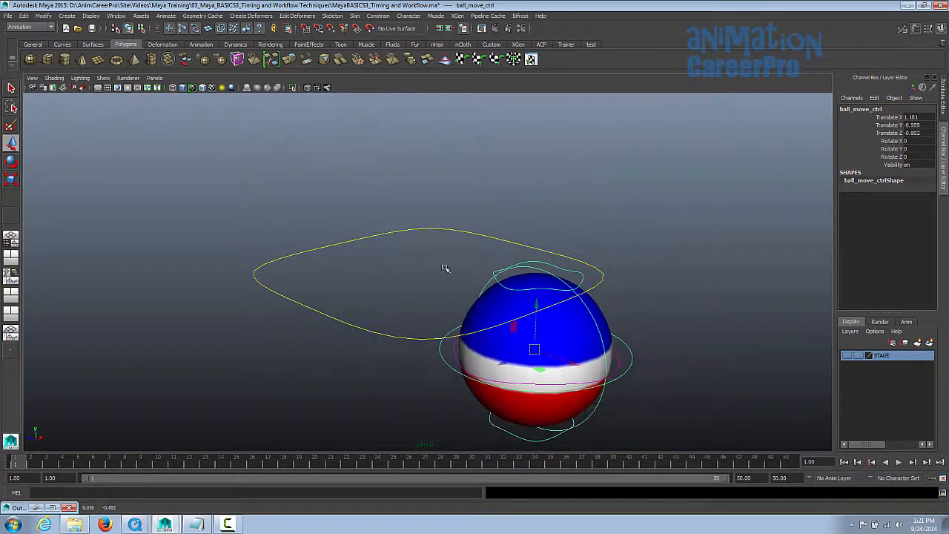
pyautogui.moveTo(272, 233); pyautogui.dragTo(354, 277)
pyautogui.hotkey('ctrl', 'z')
pyautogui.hotkey('ctrl', 'z')
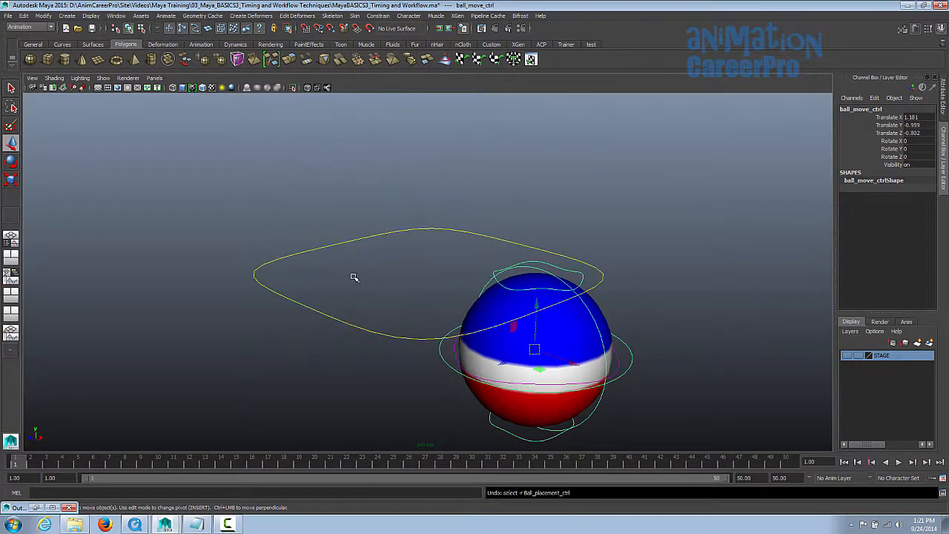
# Select the ball's placement control and try moving the whole rig along X
pyautogui.click(599, 270)
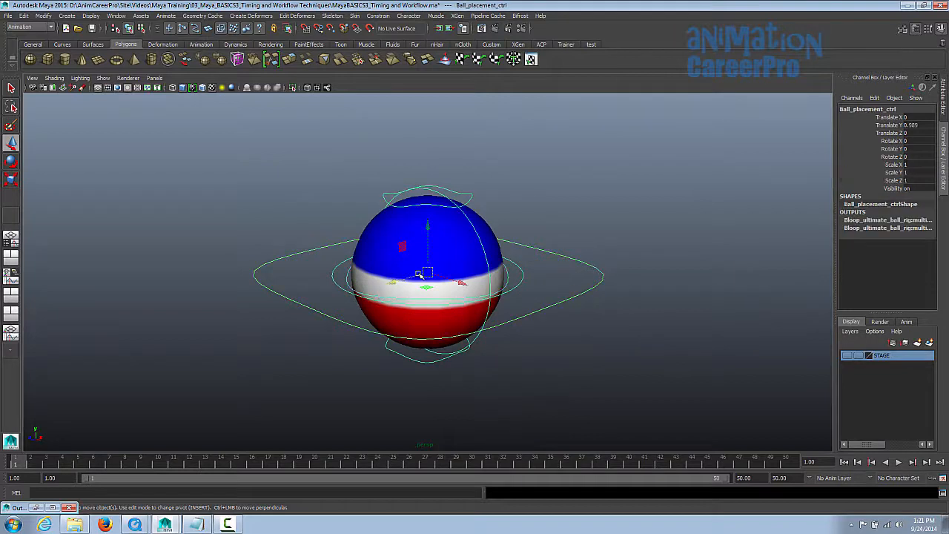
pyautogui.keyDown('alt'); pyautogui.moveTo(500, 271); pyautogui.dragTo(542, 287); pyautogui.keyUp('alt')
pyautogui.keyDown('alt'); pyautogui.moveTo(389, 294); pyautogui.dragTo(504, 290, button='right'); pyautogui.keyUp('alt')
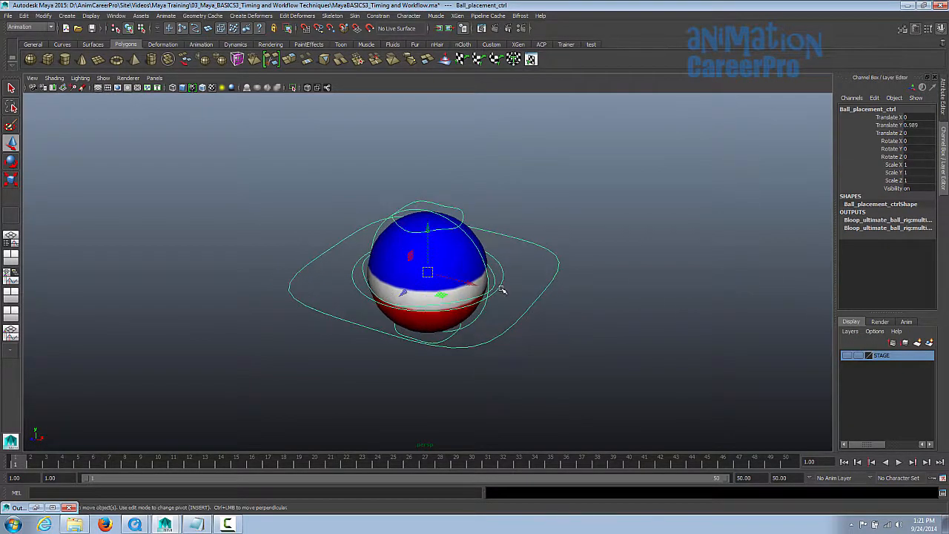
pyautogui.moveTo(471, 284); pyautogui.dragTo(618, 314)
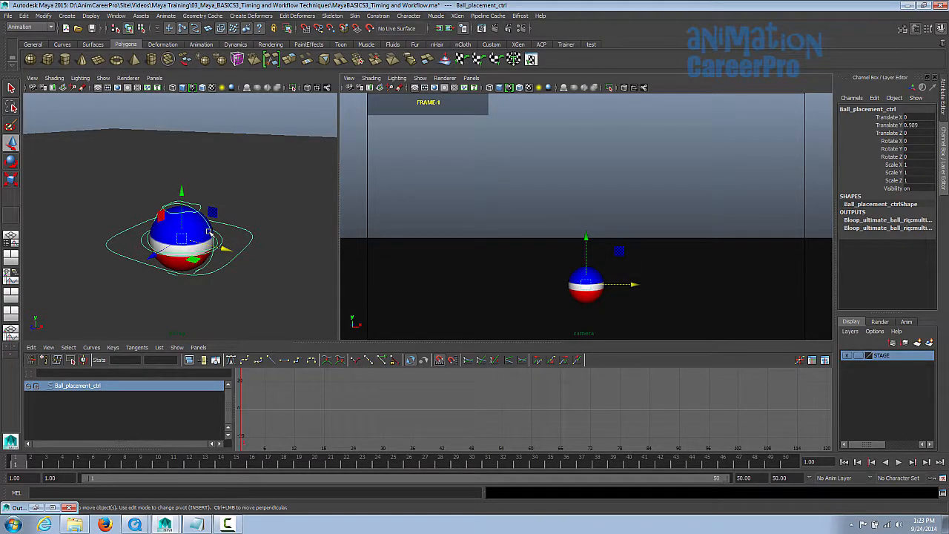
# Look at the ball from a closer perspective angle and go to frame 13
pyautogui.moveTo(226, 208)
pyautogui.keyDown('alt'); pyautogui.mouseDown()
pyautogui.moveTo(230, 172)
pyautogui.moveTo(227, 241)
pyautogui.moveTo(234, 225)
pyautogui.mouseUp(); pyautogui.keyUp('alt')
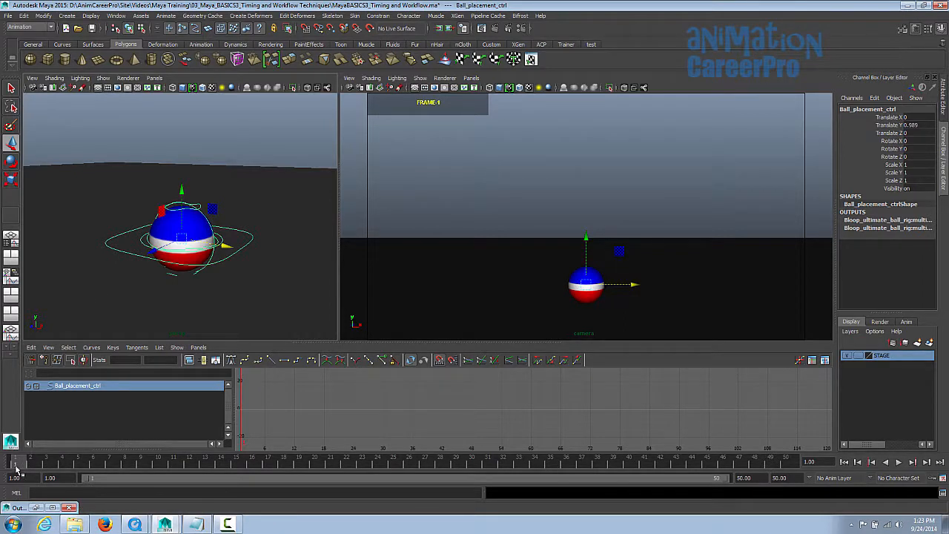
pyautogui.keyDown('alt'); pyautogui.moveTo(203, 130); pyautogui.dragTo(193, 141); pyautogui.keyUp('alt')
pyautogui.keyDown('alt'); pyautogui.moveTo(193, 141); pyautogui.dragTo(236, 140, button='right'); pyautogui.keyUp('alt')
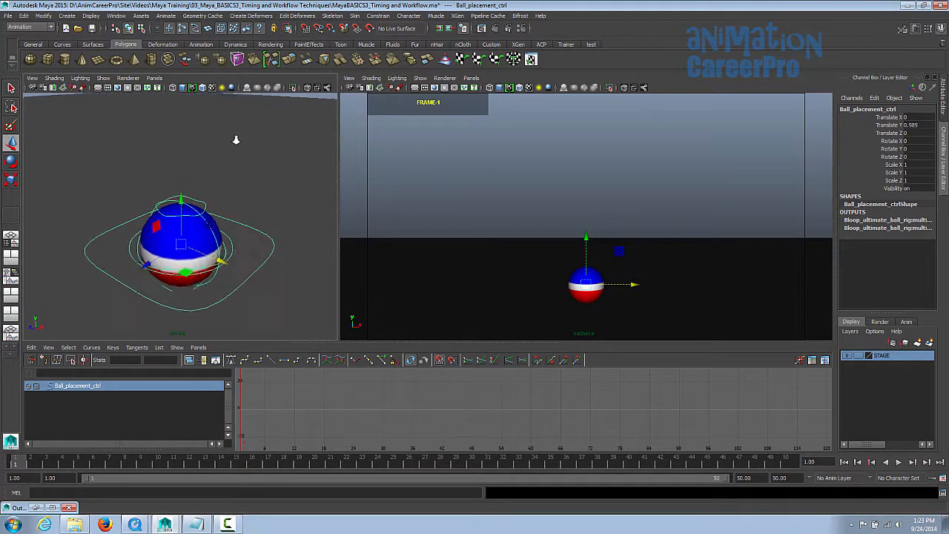
pyautogui.click(205, 465)
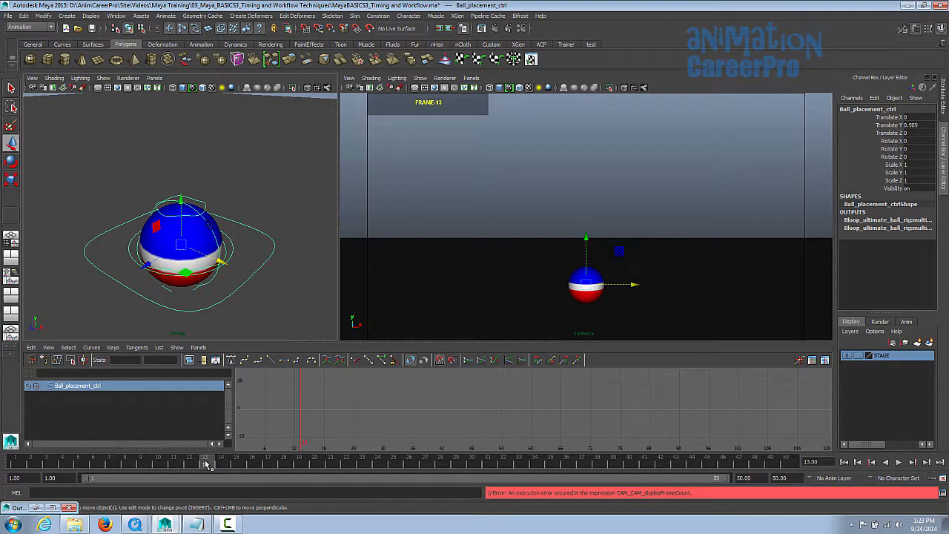
pyautogui.moveTo(255, 218)
pyautogui.keyDown('alt'); pyautogui.mouseDown()
pyautogui.moveTo(264, 207)
pyautogui.moveTo(259, 214)
pyautogui.mouseUp(); pyautogui.keyUp('alt')
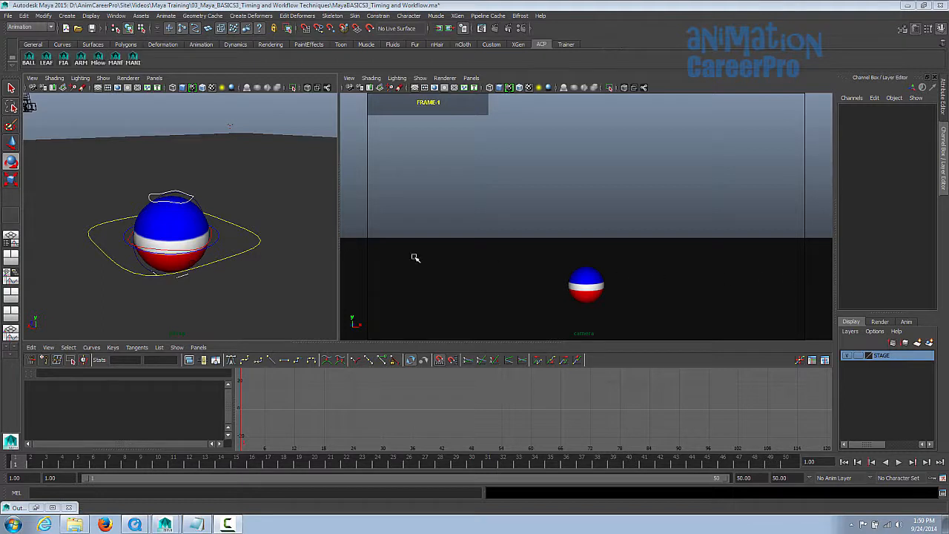
# Select the ball's top, rotate, move, bottom and placement controls together, ending with the placement control
pyautogui.keyDown('alt'); pyautogui.moveTo(230, 199); pyautogui.dragTo(227, 203); pyautogui.keyUp('alt')
pyautogui.keyDown('alt'); pyautogui.moveTo(192, 199); pyautogui.dragTo(196, 184, button='middle'); pyautogui.keyUp('alt')
pyautogui.keyDown('alt'); pyautogui.moveTo(196, 184); pyautogui.dragTo(247, 198, button='right'); pyautogui.keyUp('alt')
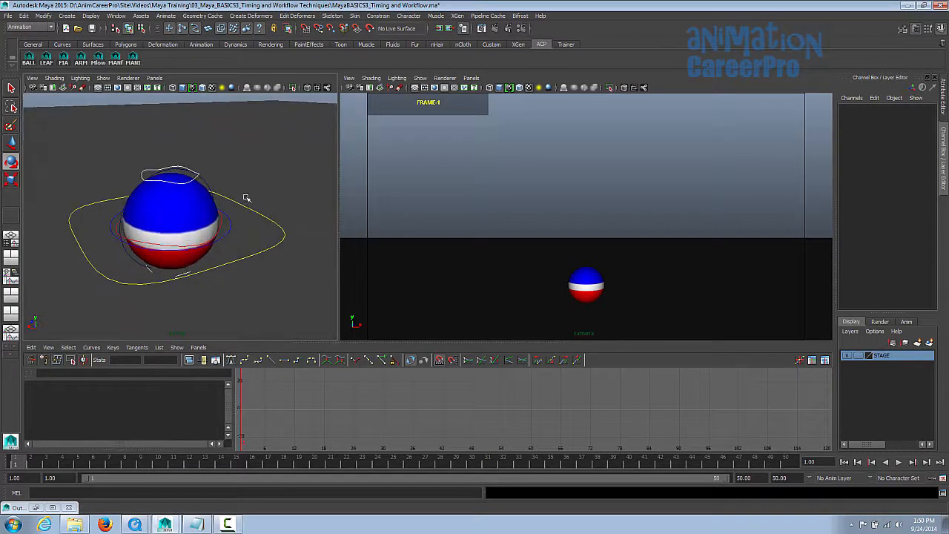
pyautogui.click(181, 165)
pyautogui.keyDown('alt'); pyautogui.moveTo(181, 165); pyautogui.dragTo(208, 175, button='right'); pyautogui.keyUp('alt')
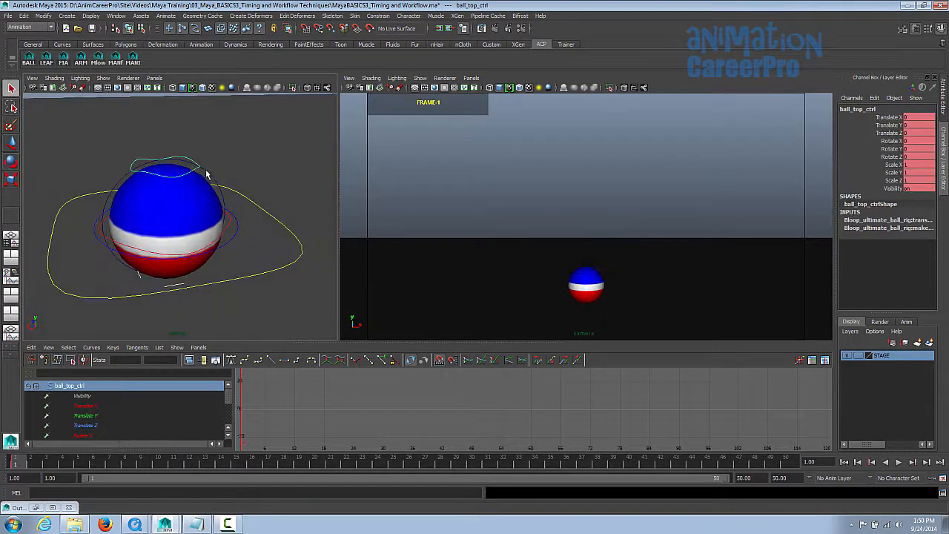
pyautogui.keyDown('shift'); pyautogui.click(227, 228); pyautogui.keyUp('shift')
pyautogui.keyDown('shift'); pyautogui.click(232, 235); pyautogui.keyUp('shift')
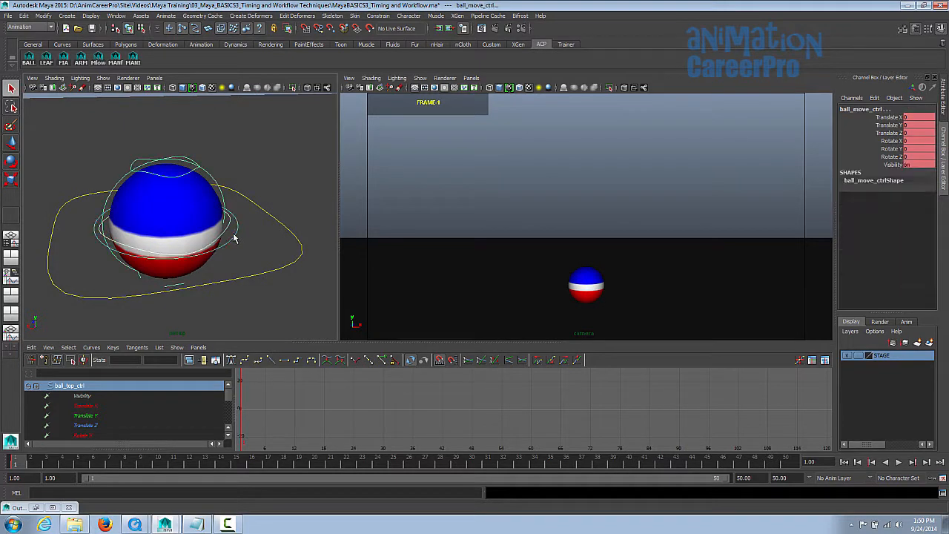
pyautogui.keyDown('alt'); pyautogui.moveTo(240, 282); pyautogui.dragTo(262, 271); pyautogui.keyUp('alt')
pyautogui.keyDown('shift'); pyautogui.click(193, 266); pyautogui.keyUp('shift')
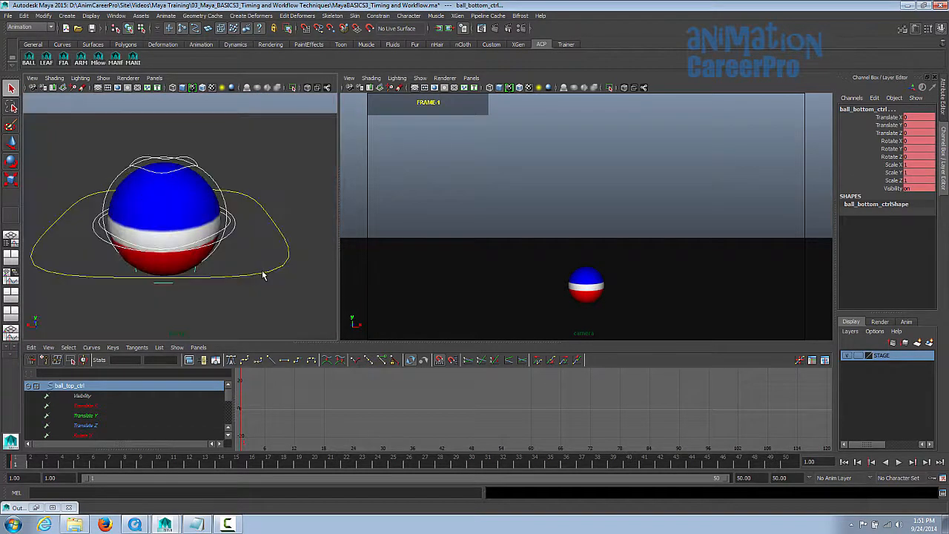
pyautogui.click(263, 274)
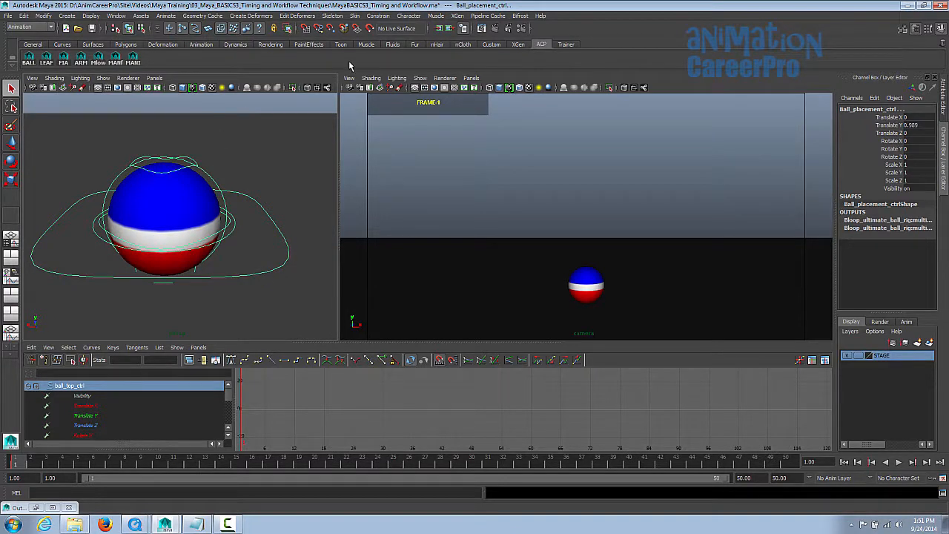
# Create a character set named Ball from the selected controls, including all keyable attributes except scale and visibility
pyautogui.click(410, 15)
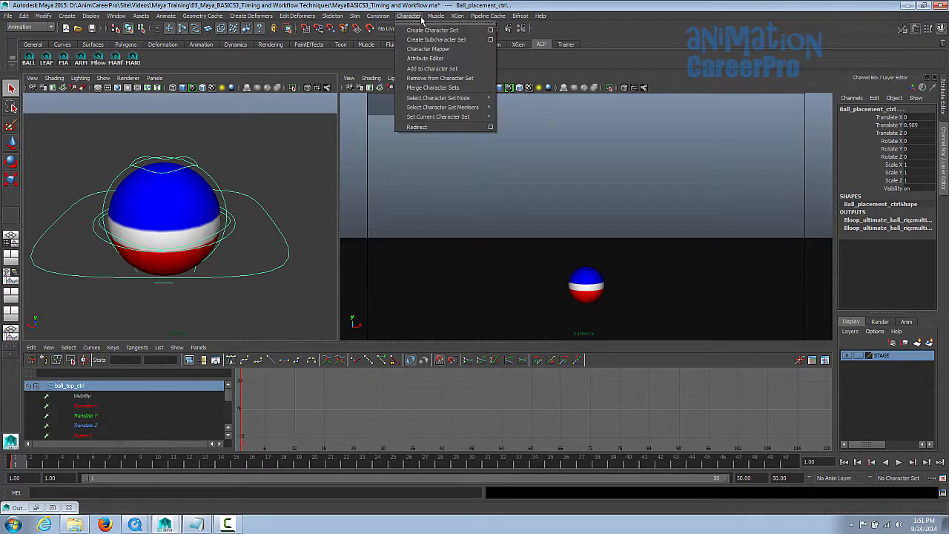
pyautogui.click(490, 31)
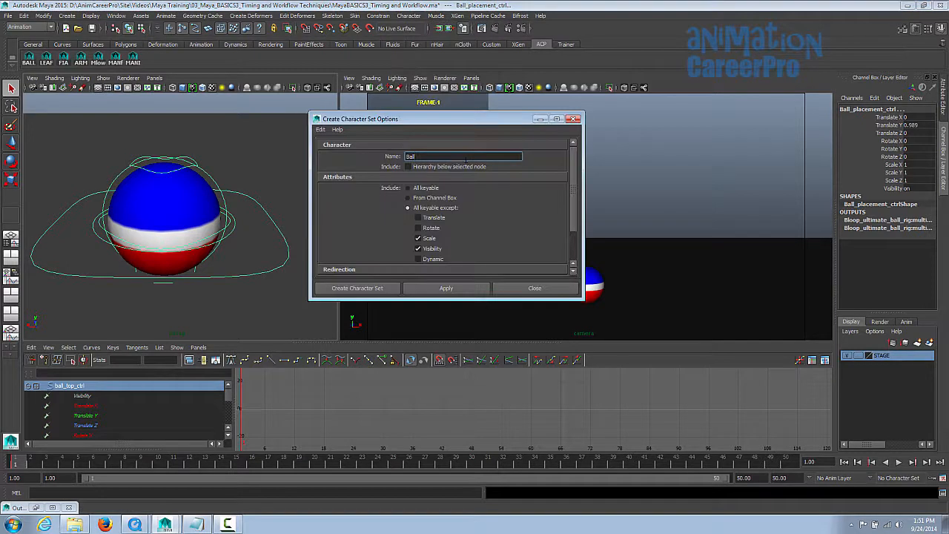
pyautogui.moveTo(447, 156); pyautogui.dragTo(399, 162)
pyautogui.click(420, 157)
pyautogui.click(351, 291)
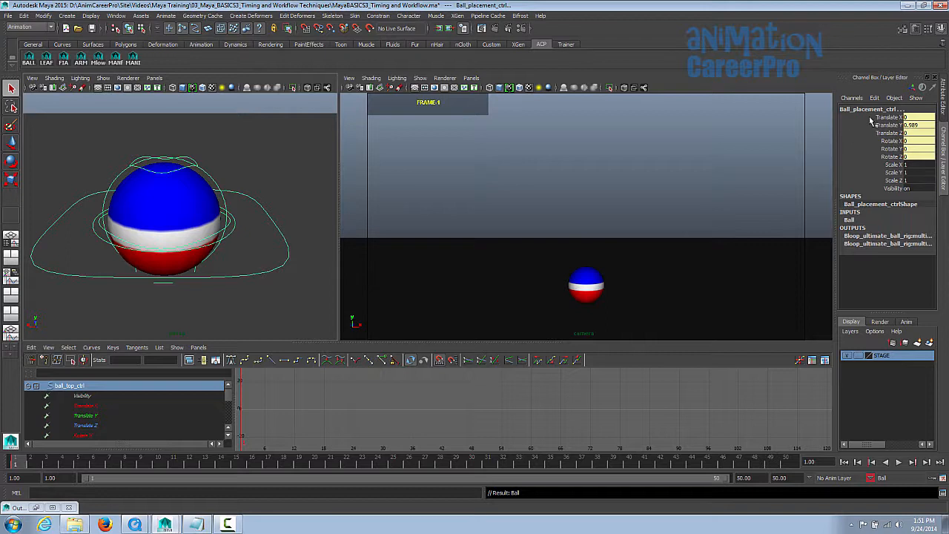
# Check the placement control's translate and rotate channels, and switch the current character set to None and back to Ball
pyautogui.moveTo(870, 117); pyautogui.dragTo(870, 153)
pyautogui.click(917, 123)
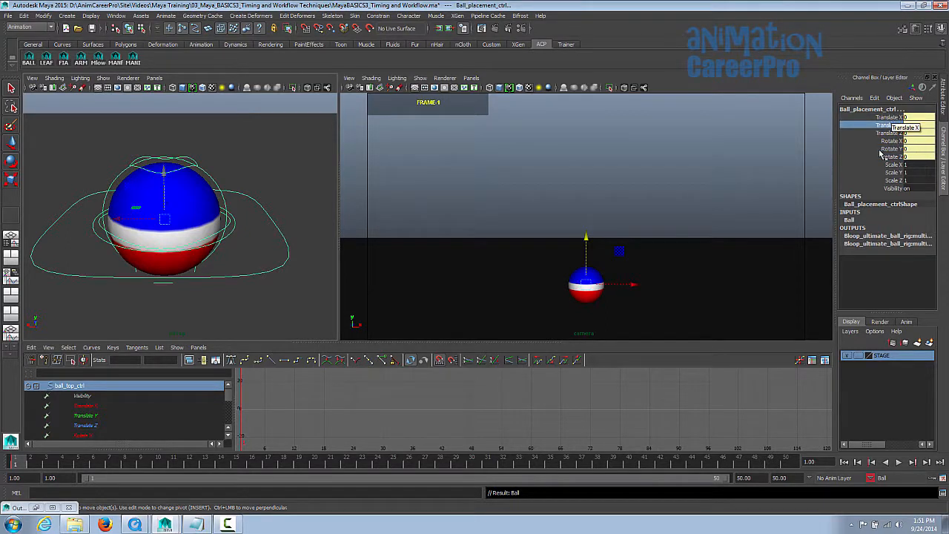
pyautogui.click(872, 479)
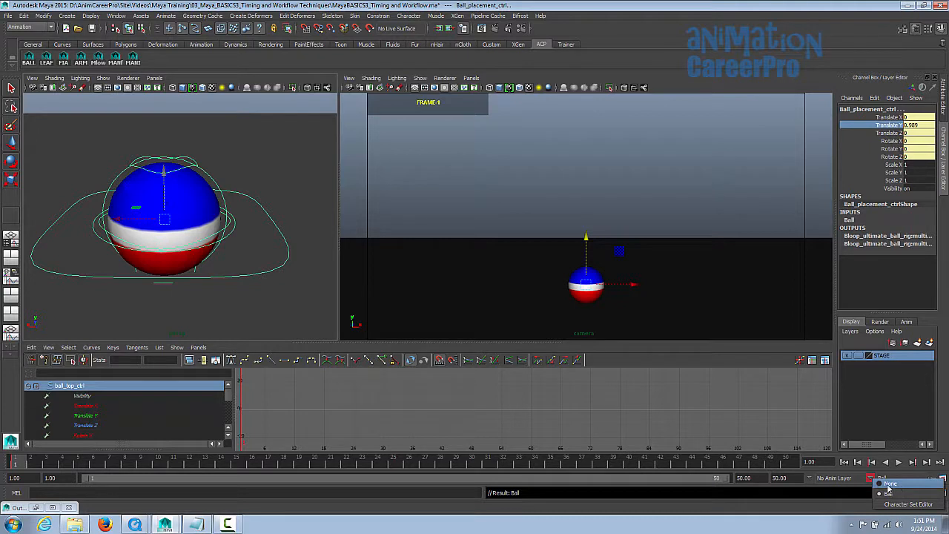
pyautogui.click(892, 486)
pyautogui.click(873, 479)
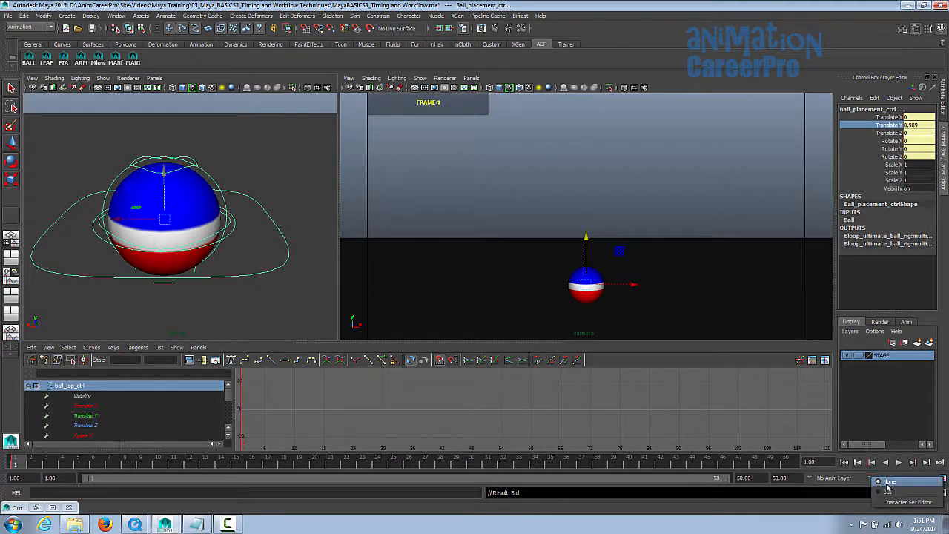
pyautogui.click(890, 493)
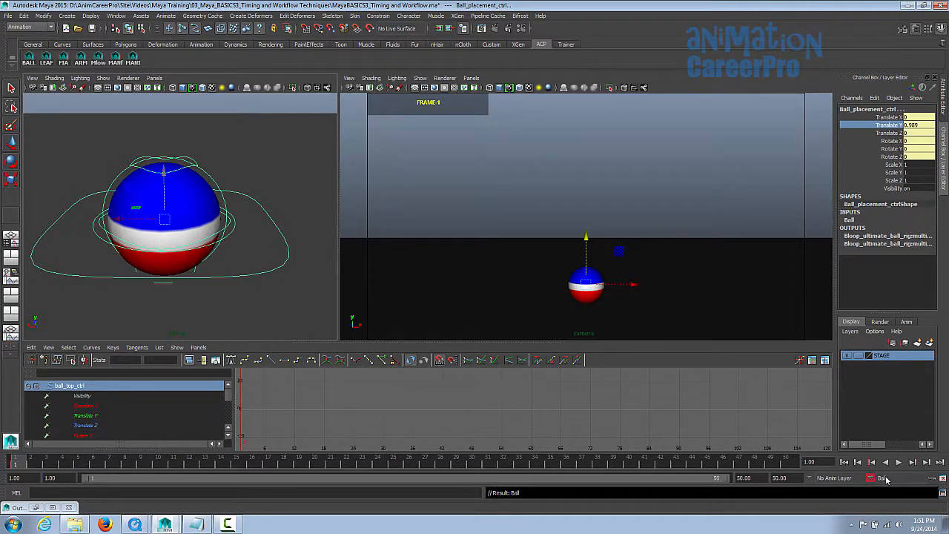
# Clear the selection and delete the Ball character set's keys at frame 1
pyautogui.keyDown('alt'); pyautogui.moveTo(252, 208); pyautogui.dragTo(234, 226); pyautogui.keyUp('alt')
pyautogui.keyDown('alt'); pyautogui.moveTo(233, 226); pyautogui.dragTo(214, 224, button='right'); pyautogui.keyUp('alt')
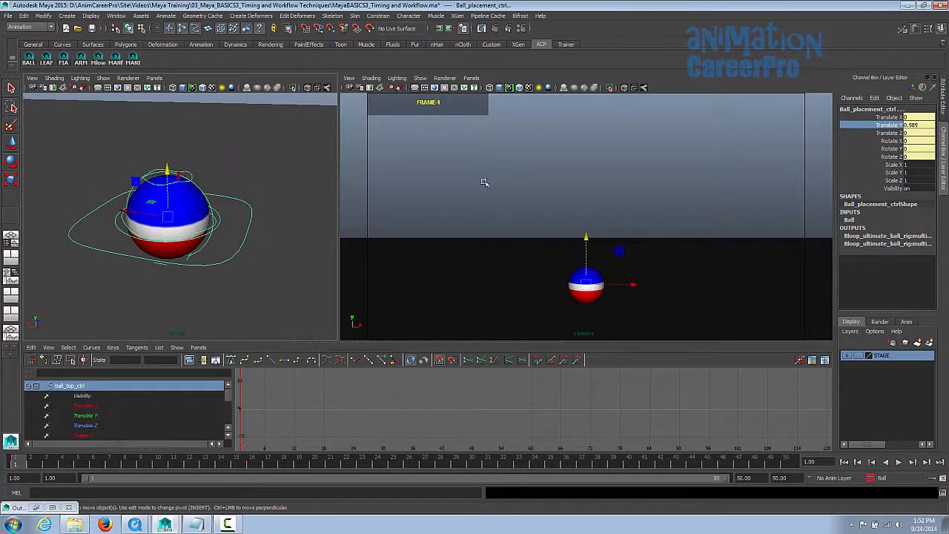
pyautogui.click(601, 150)
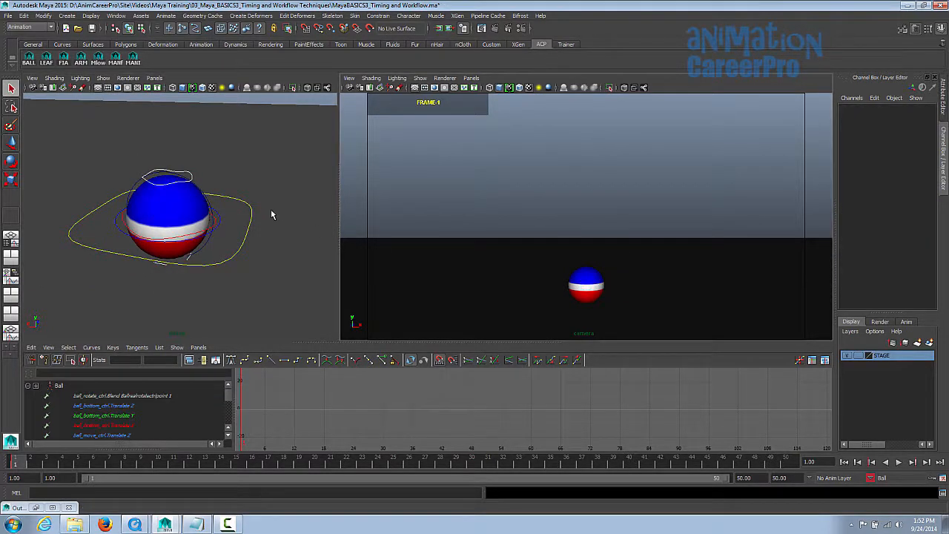
pyautogui.rightClick(15, 465)
pyautogui.click(35, 353)
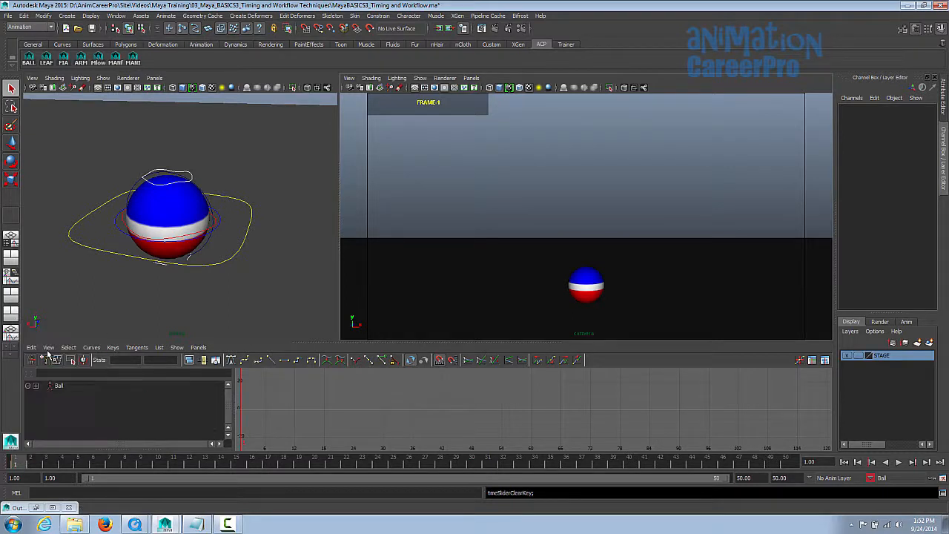
# Set a key on the Ball character set at frame 14
pyautogui.click(221, 464)
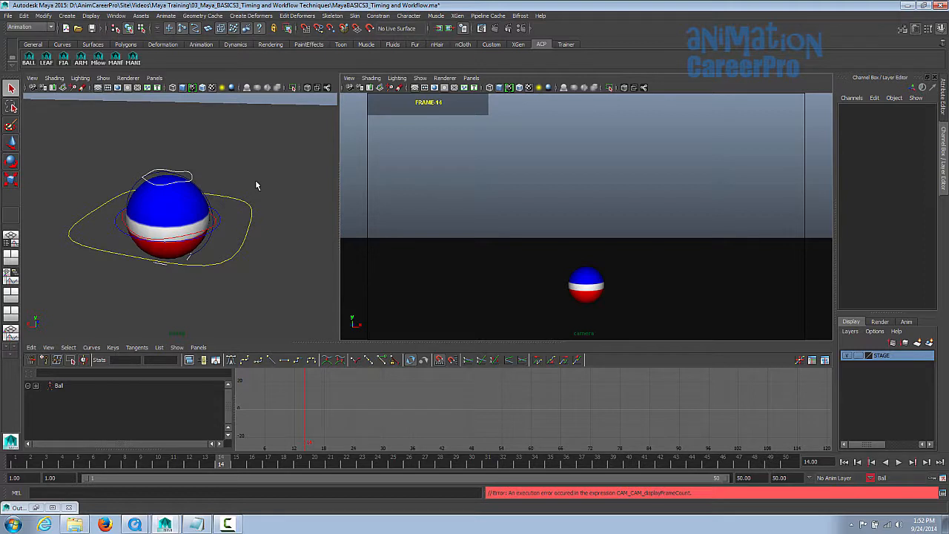
pyautogui.press('s')
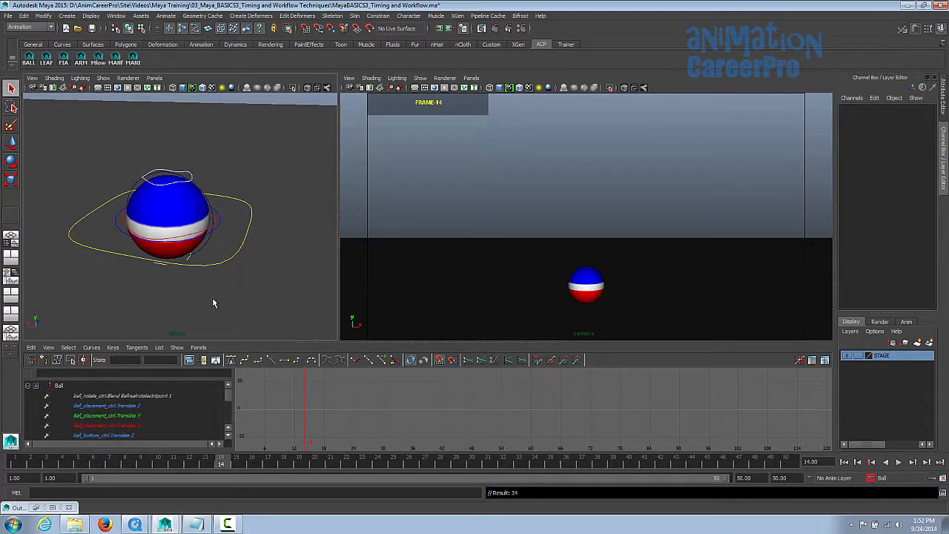
# Set a key on the Ball character set at frame 19
pyautogui.click(299, 461)
pyautogui.press('s')
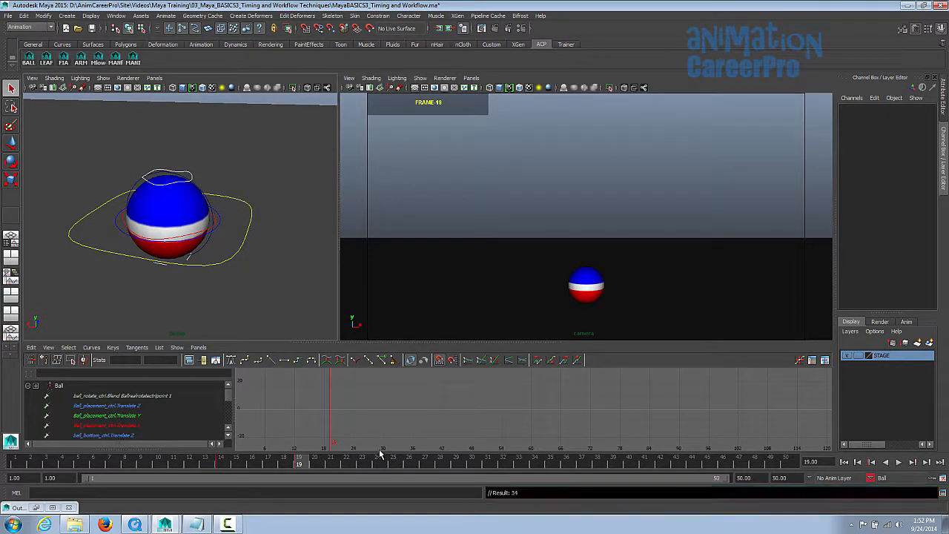
# Undo the Ball character set keys at frames 19 and 14
pyautogui.hotkey('ctrl', 'z')
pyautogui.hotkey('ctrl', 'z')
pyautogui.hotkey('ctrl', 'z')
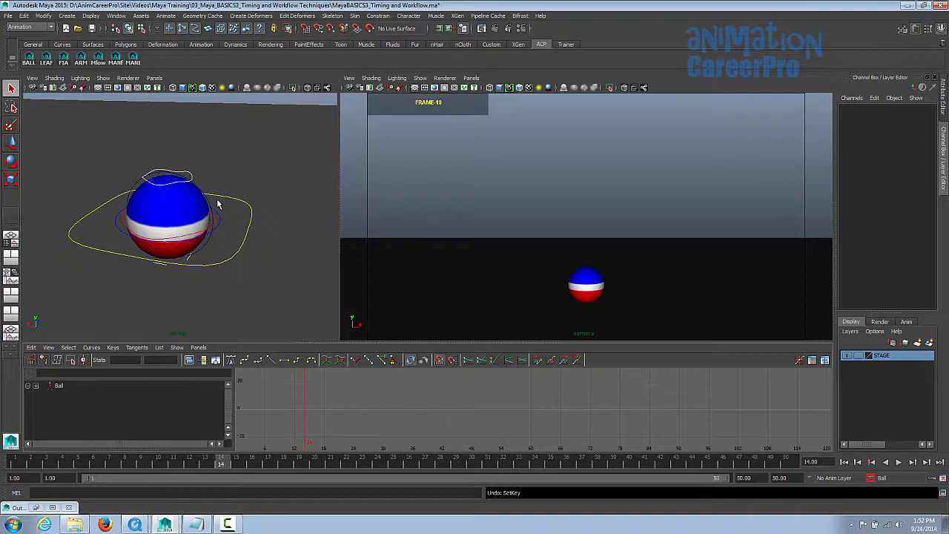
pyautogui.keyDown('alt'); pyautogui.moveTo(216, 226); pyautogui.dragTo(211, 217); pyautogui.keyUp('alt')
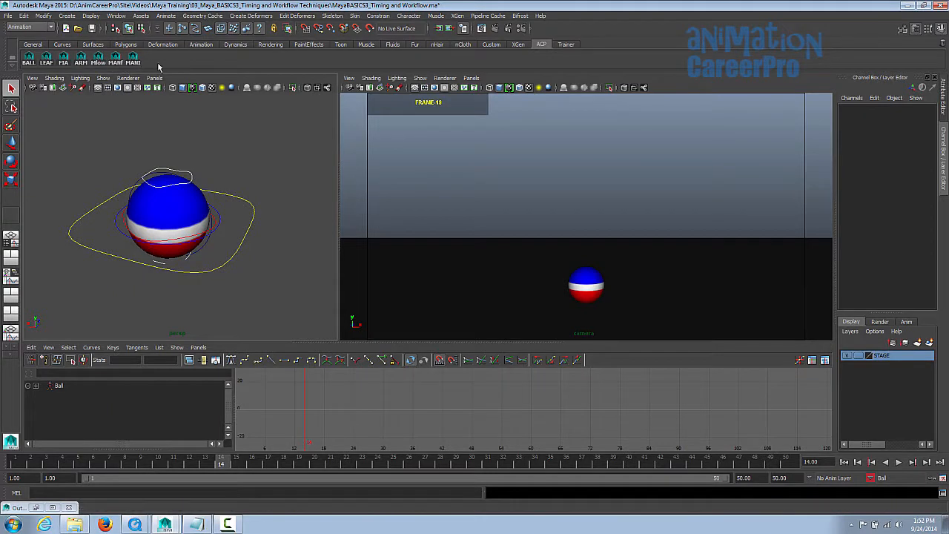
# Create a new shelf named ball, and view the ACP shelf's contents for comparison before returning to it
pyautogui.click(566, 44)
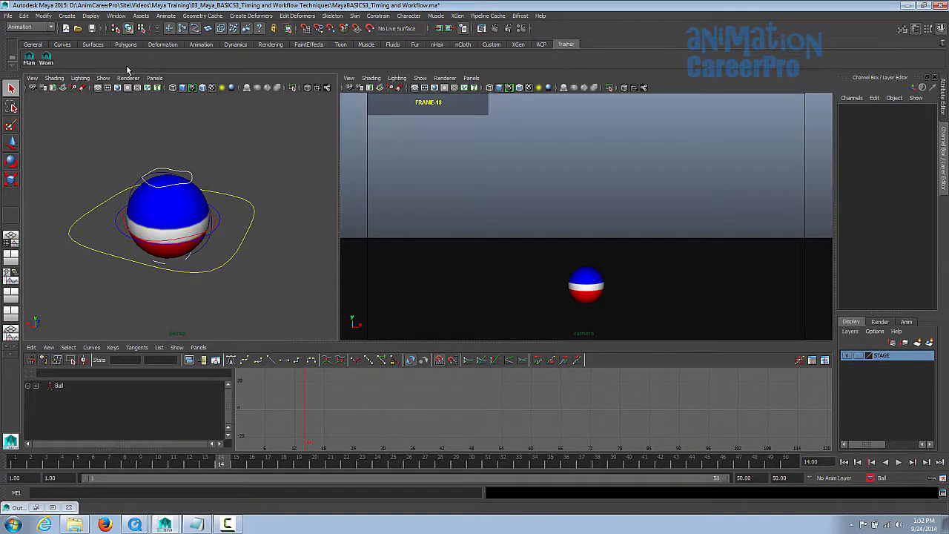
pyautogui.click(13, 68)
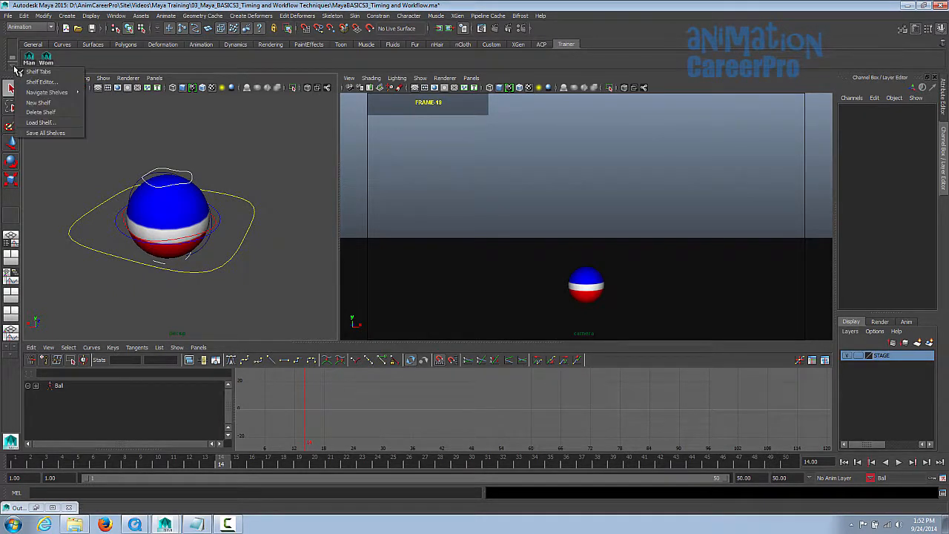
pyautogui.click(65, 103)
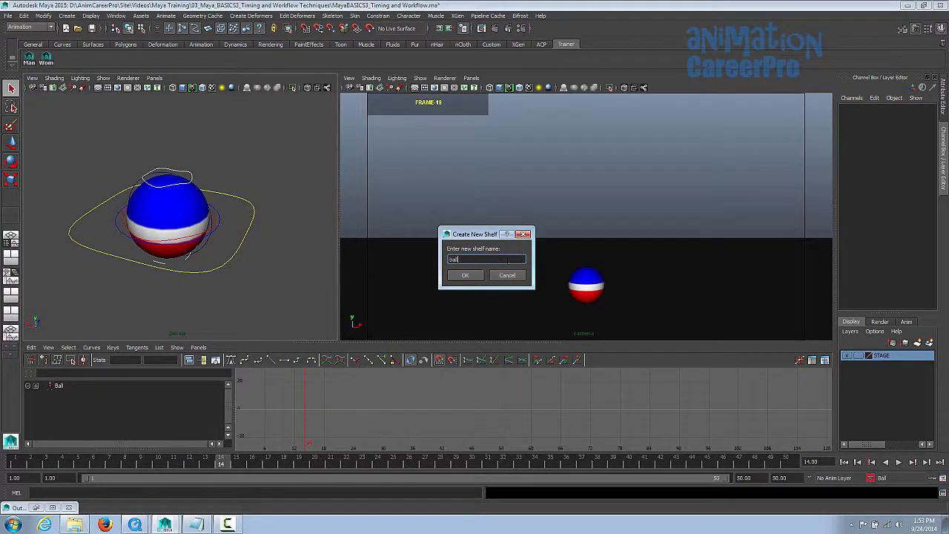
pyautogui.write('ball')
pyautogui.click(464, 275)
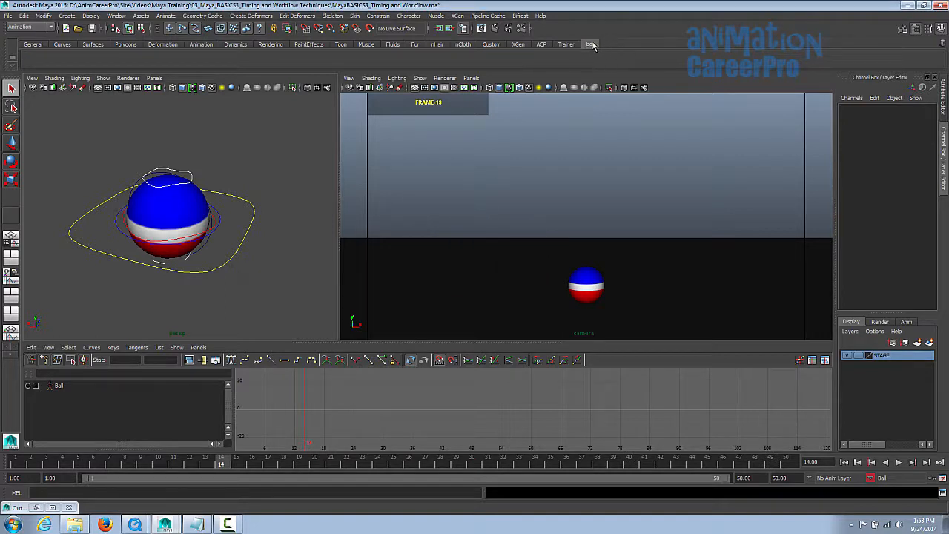
pyautogui.click(542, 45)
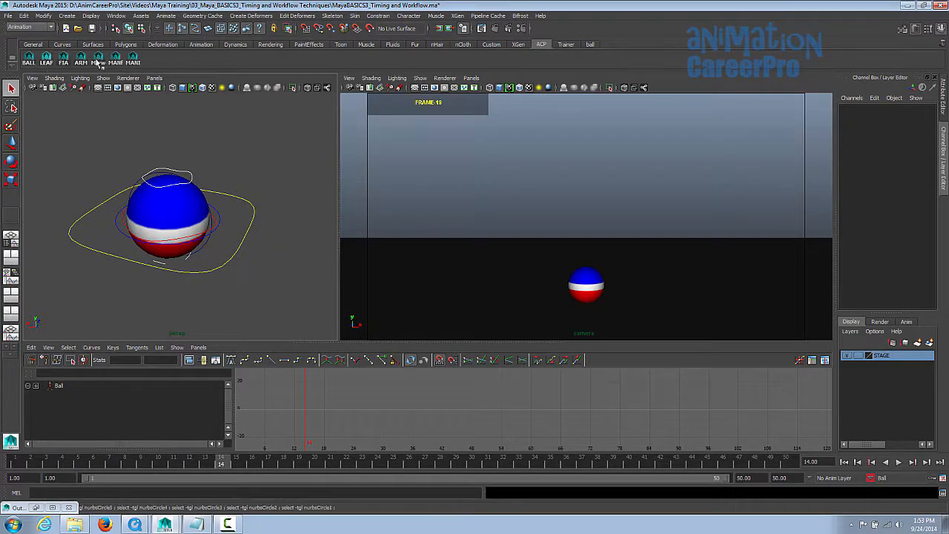
pyautogui.click(591, 45)
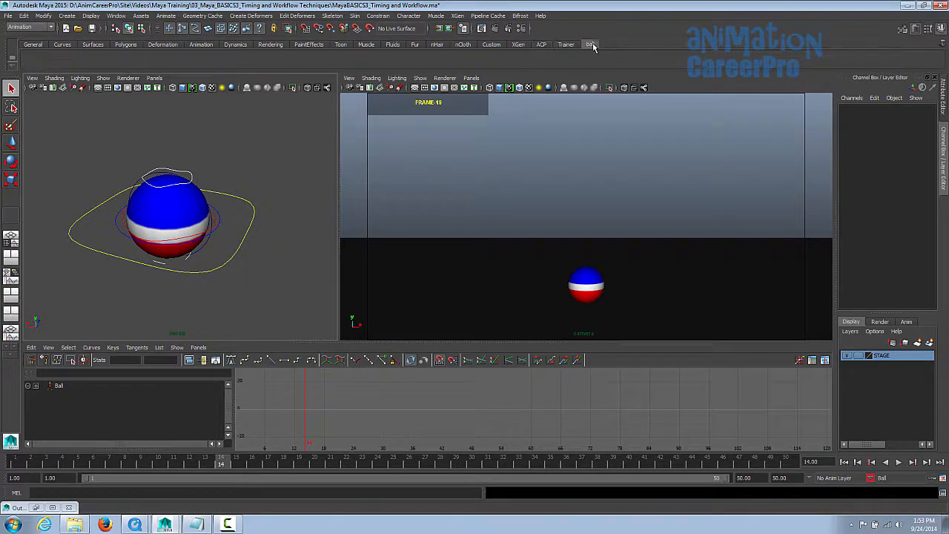
# Open the Script Editor with an enlarged history pane and clear all its history and input
pyautogui.click(942, 494)
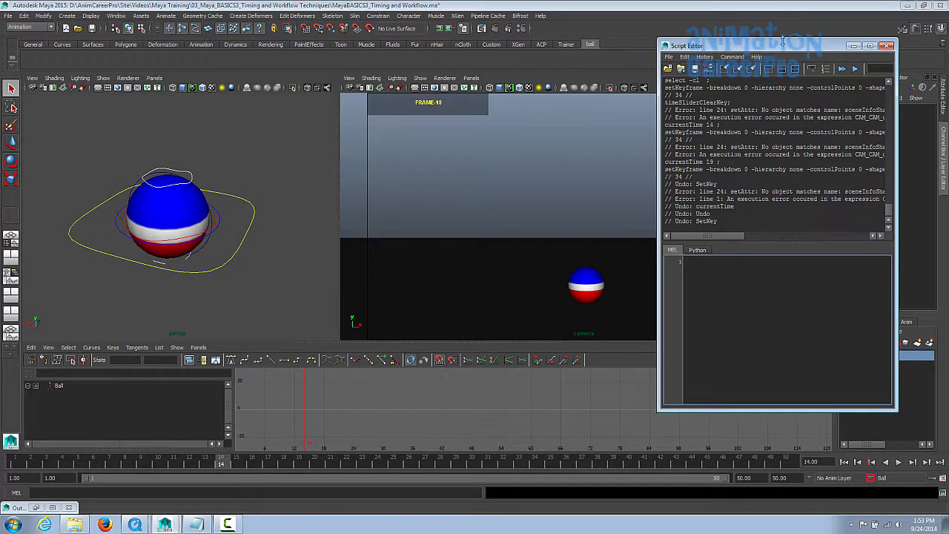
pyautogui.moveTo(699, 239); pyautogui.dragTo(700, 295)
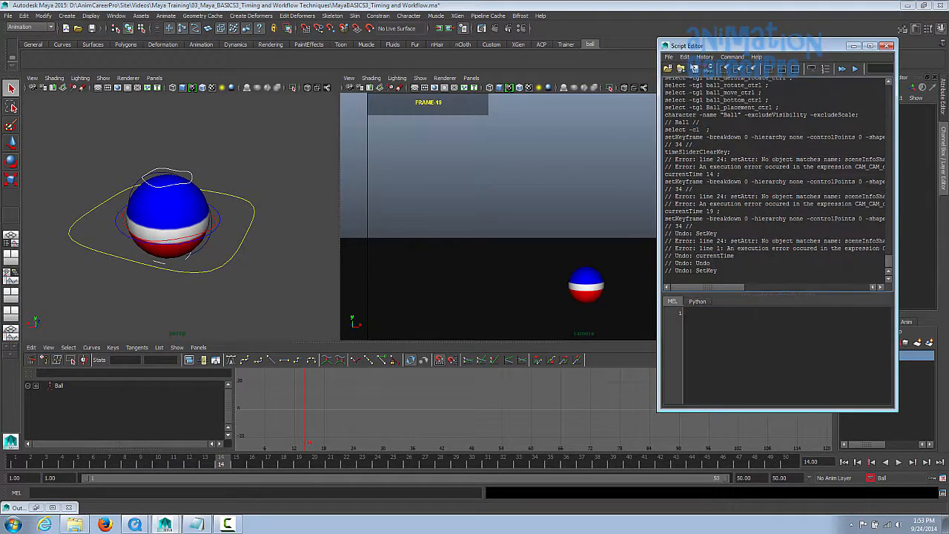
pyautogui.click(685, 57)
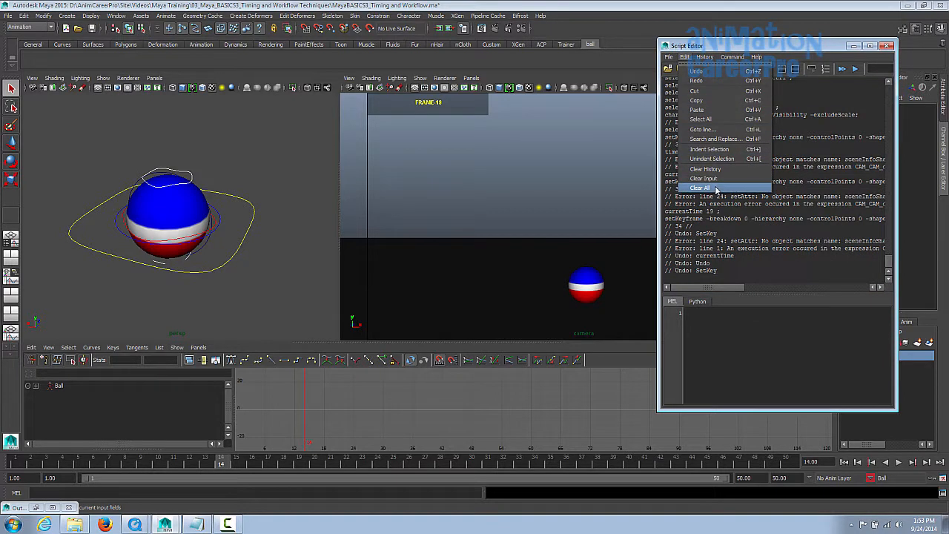
pyautogui.click(717, 188)
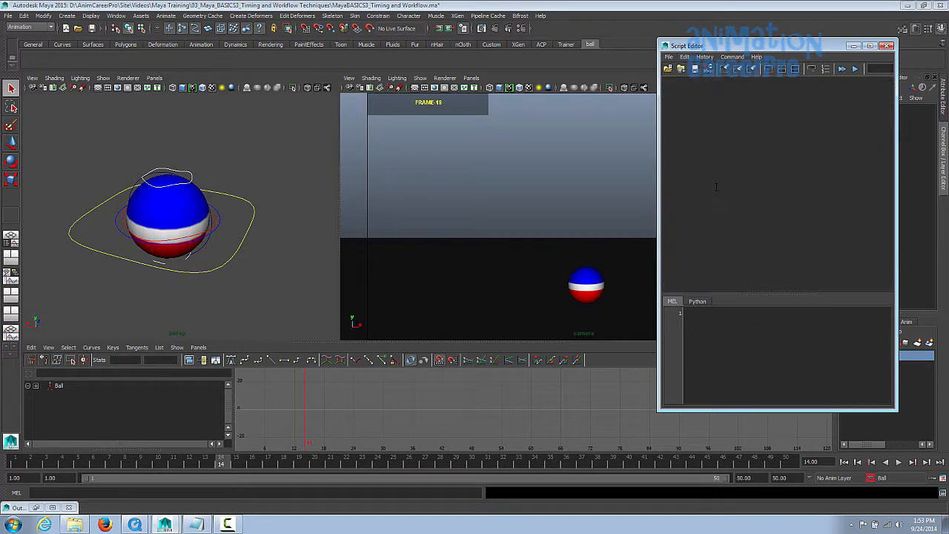
pyautogui.click(191, 184)
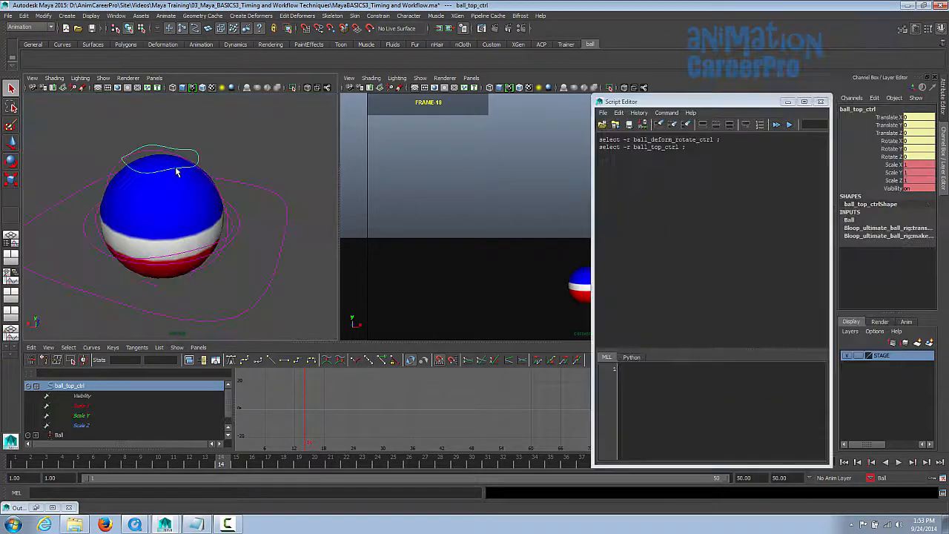
pyautogui.click(619, 112)
pyautogui.click(670, 242)
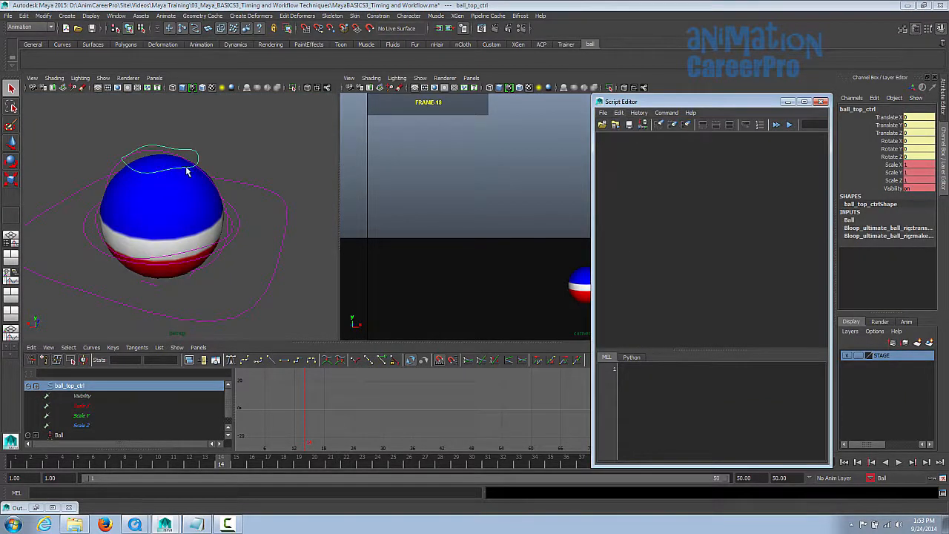
# Select the ball's top, bottom, rotate, move, deform rotate and placement controls together in the perspective view
pyautogui.click(187, 175)
pyautogui.keyDown('shift'); pyautogui.click(232, 211); pyautogui.keyUp('shift')
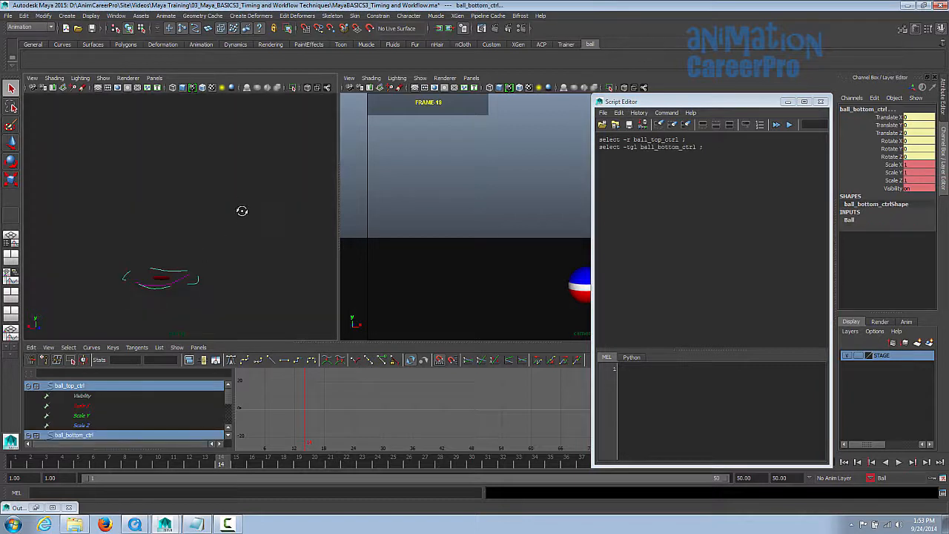
pyautogui.keyDown('shift'); pyautogui.click(229, 220); pyautogui.keyUp('shift')
pyautogui.keyDown('shift'); pyautogui.click(229, 221); pyautogui.keyUp('shift')
pyautogui.keyDown('shift'); pyautogui.click(226, 218); pyautogui.keyUp('shift')
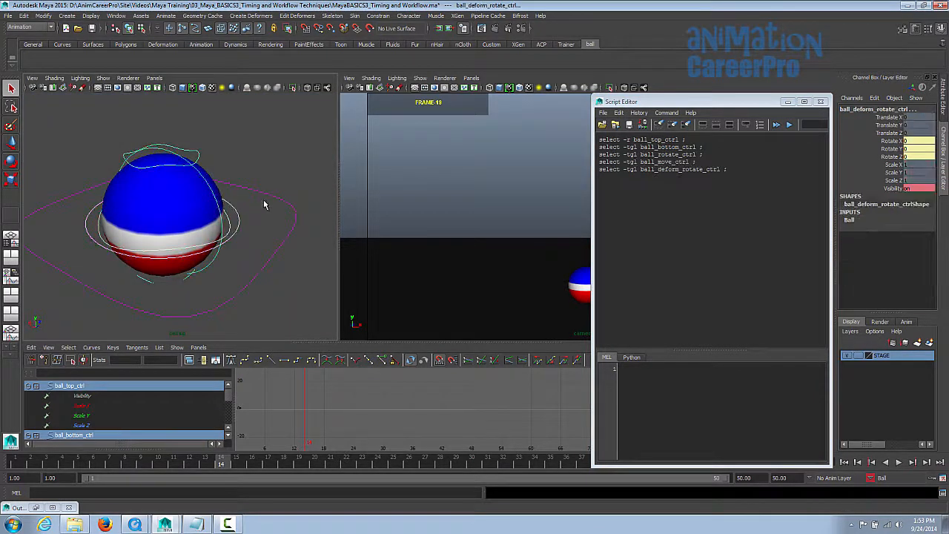
pyautogui.keyDown('shift'); pyautogui.click(268, 193); pyautogui.keyUp('shift')
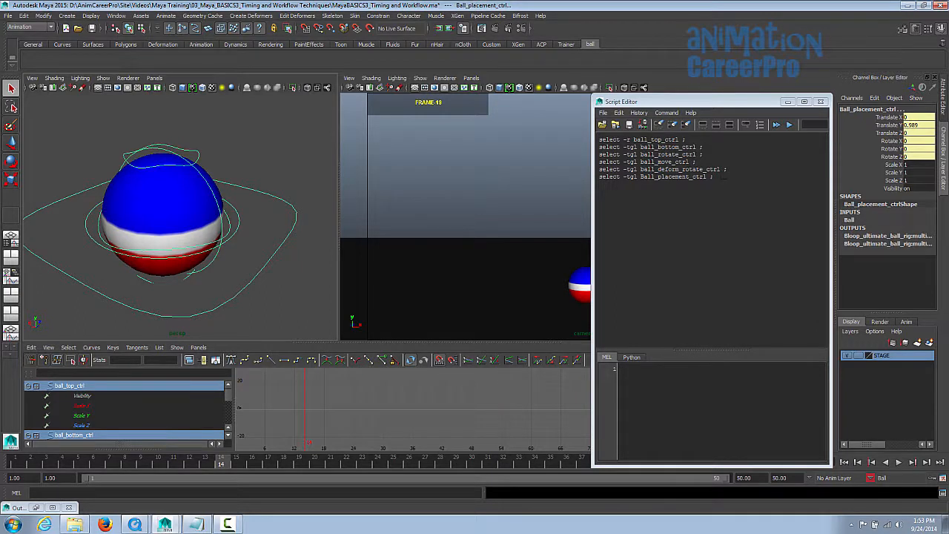
# Save the six recorded control selection commands from the Script Editor history to the ball shelf as a MEL script
pyautogui.moveTo(724, 178); pyautogui.dragTo(606, 179)
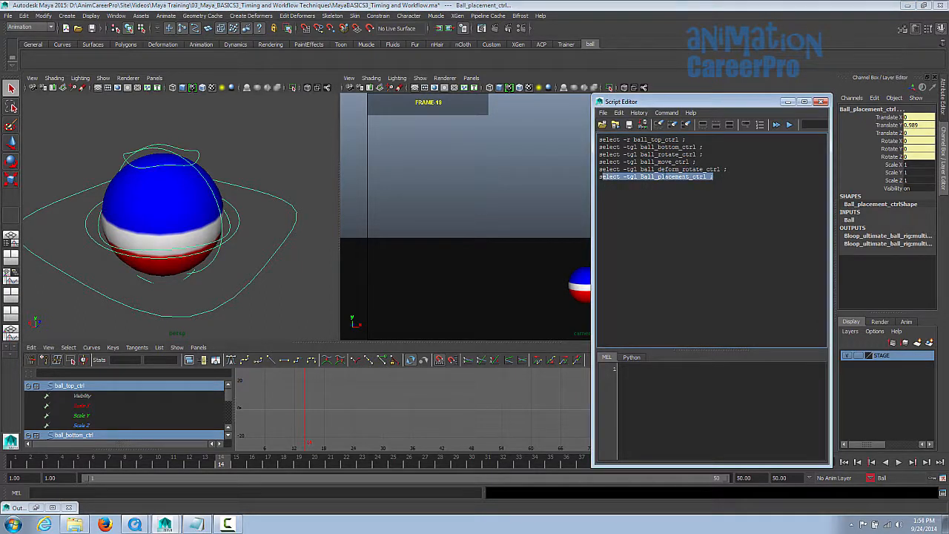
pyautogui.click(717, 177)
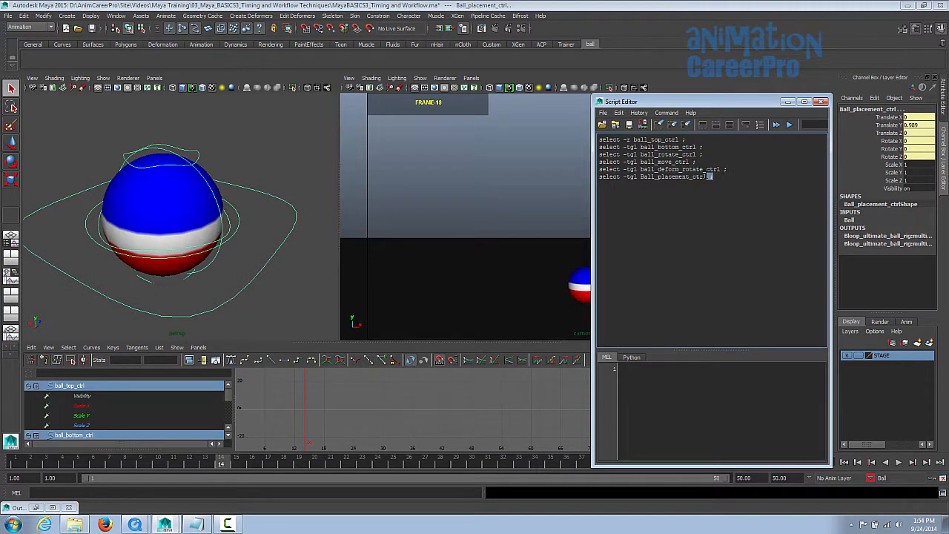
pyautogui.moveTo(713, 178); pyautogui.dragTo(617, 133)
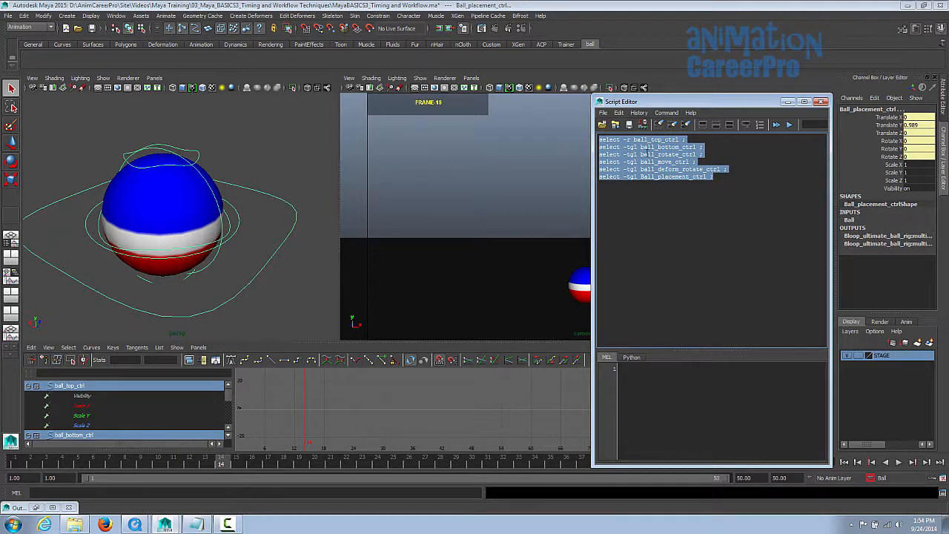
pyautogui.moveTo(645, 154); pyautogui.dragTo(455, 64, button='middle')
pyautogui.moveTo(440, 60); pyautogui.dragTo(442, 61, button='middle')
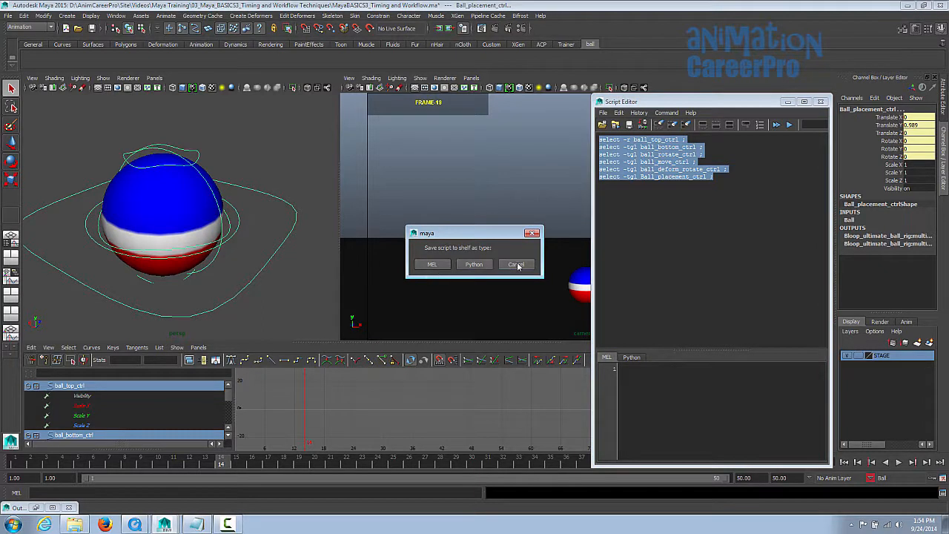
pyautogui.click(432, 264)
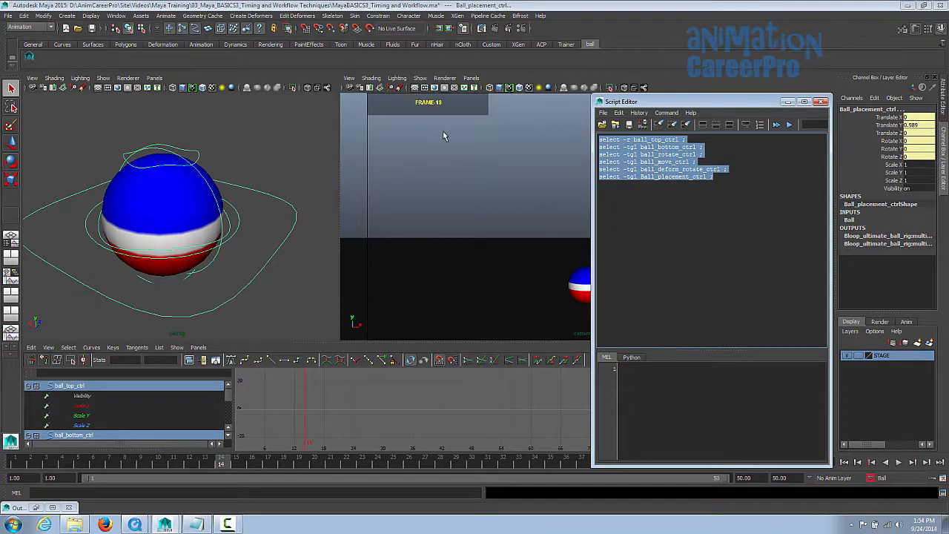
# Clear the selection, reselect all the ball controls with the new shelf script, and close the Script Editor
pyautogui.click(443, 130)
pyautogui.click(30, 57)
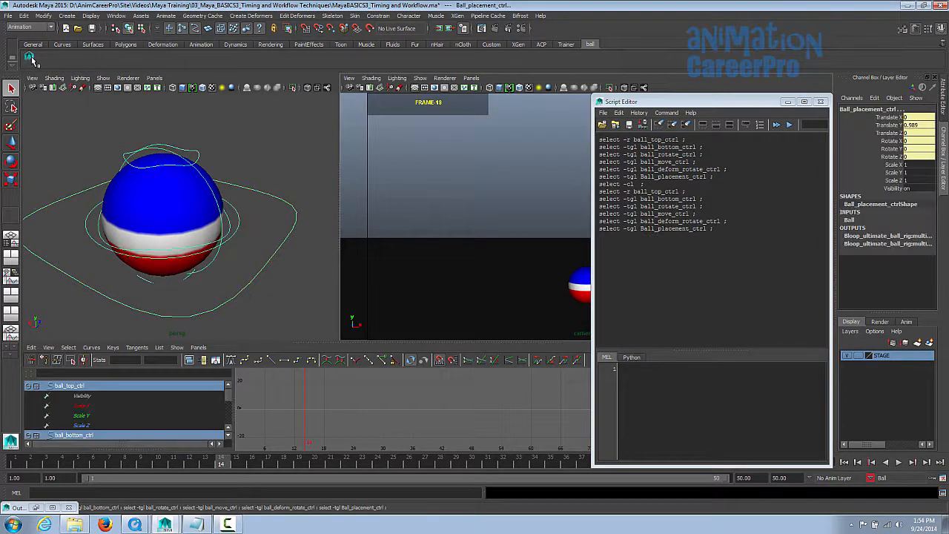
pyautogui.moveTo(741, 235); pyautogui.dragTo(599, 191)
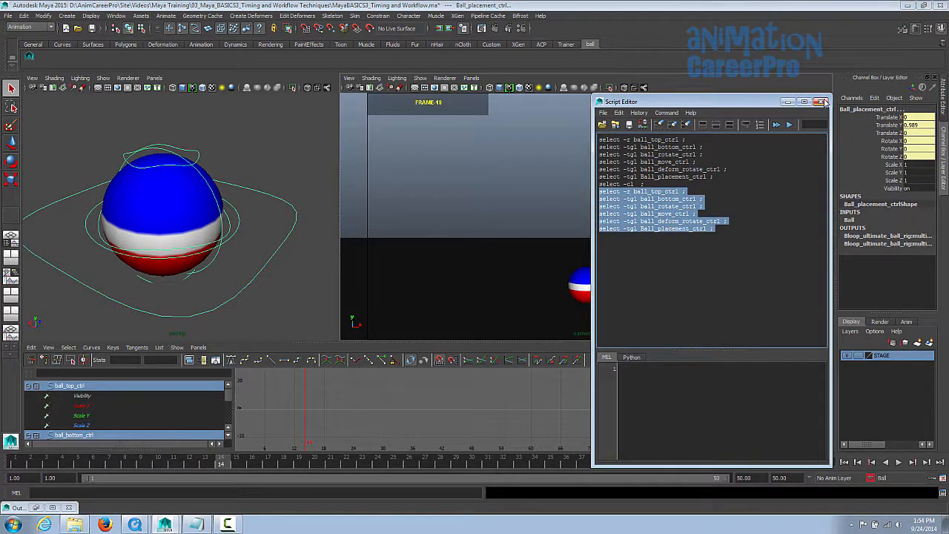
pyautogui.click(824, 102)
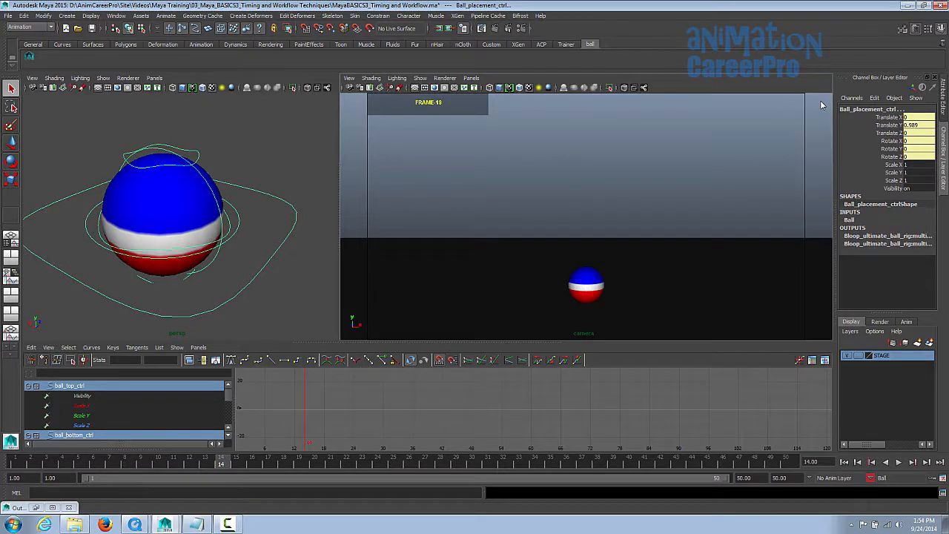
# Give the new script on the ball shelf the icon label ball in the Shelf Editor and save all shelves
pyautogui.click(12, 58)
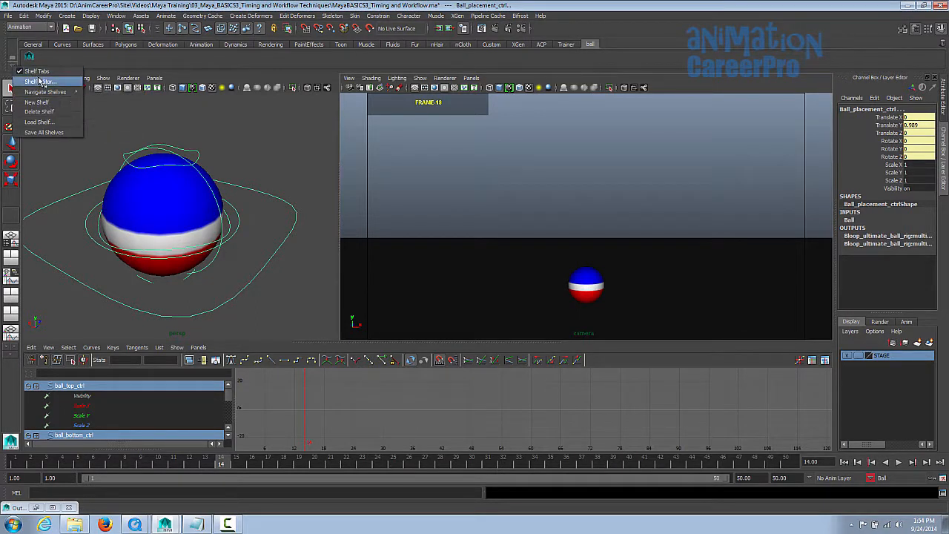
pyautogui.click(41, 82)
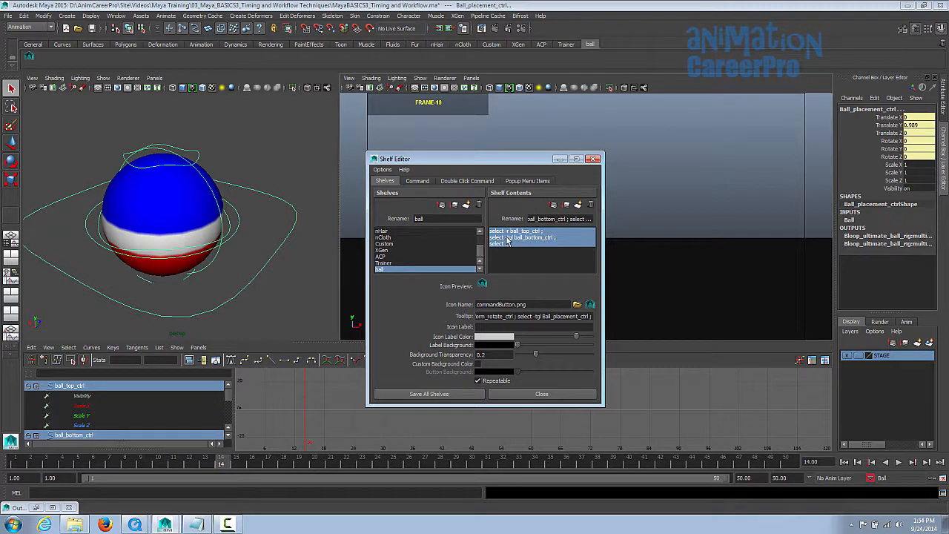
pyautogui.moveTo(589, 219); pyautogui.dragTo(512, 220)
pyautogui.click(527, 250)
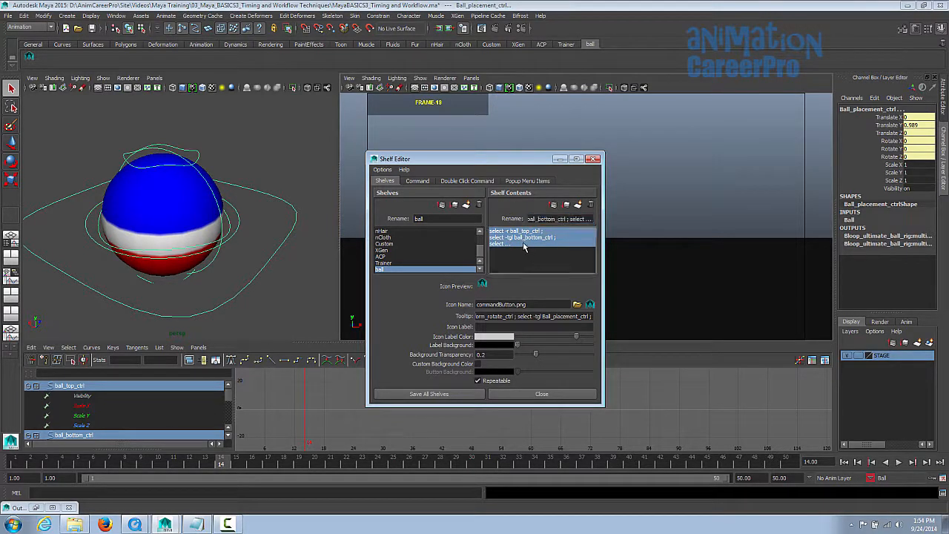
pyautogui.click(495, 327)
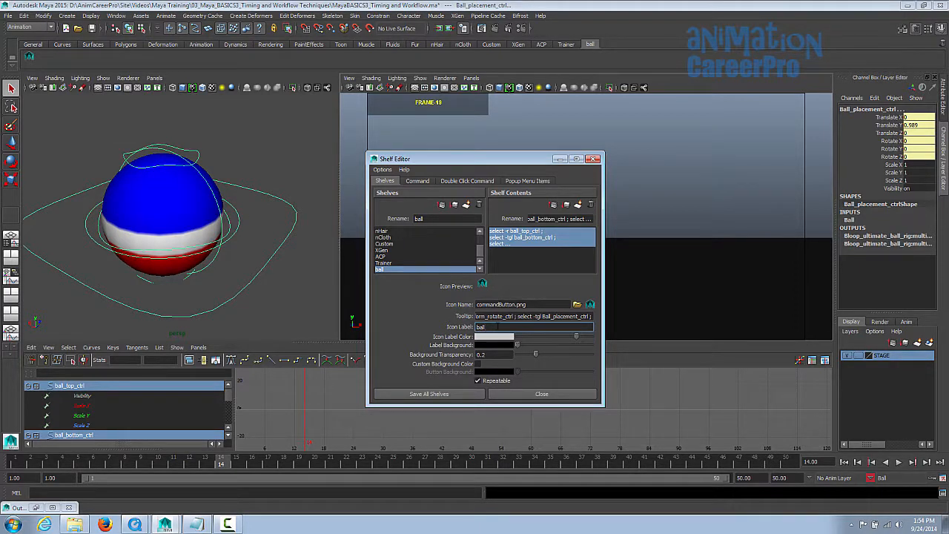
pyautogui.click(438, 395)
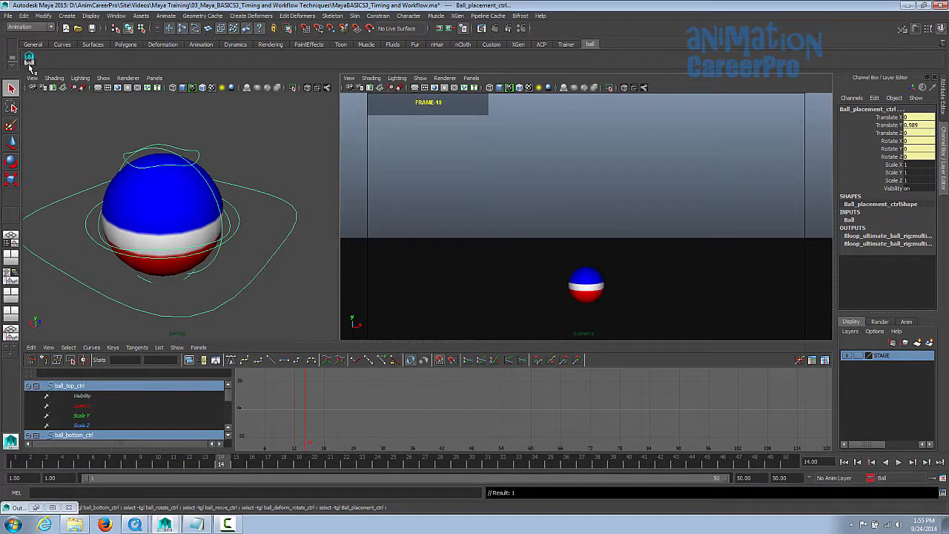
# Test the labelled ball shelf script by deselecting everything, reselecting all the controls with it, and clearing the selection
pyautogui.click(466, 240)
pyautogui.click(29, 61)
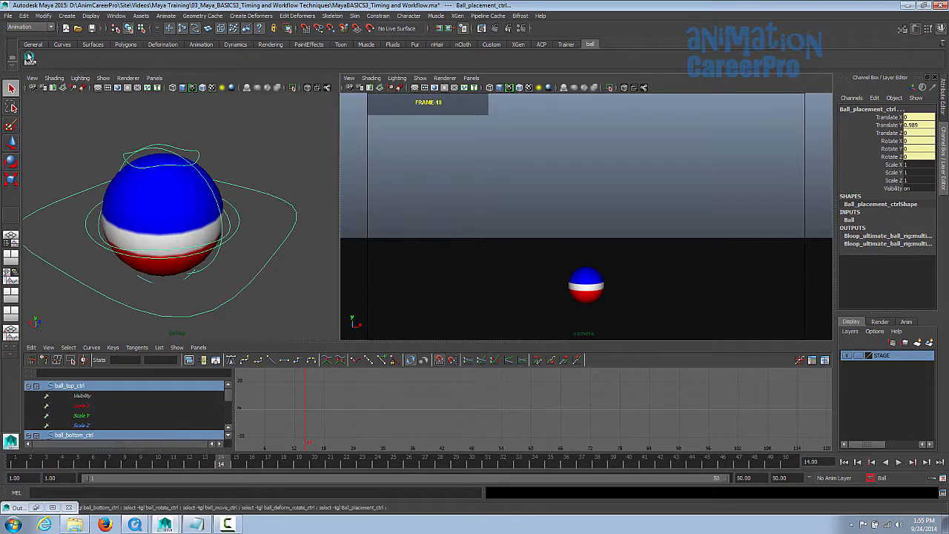
pyautogui.click(691, 195)
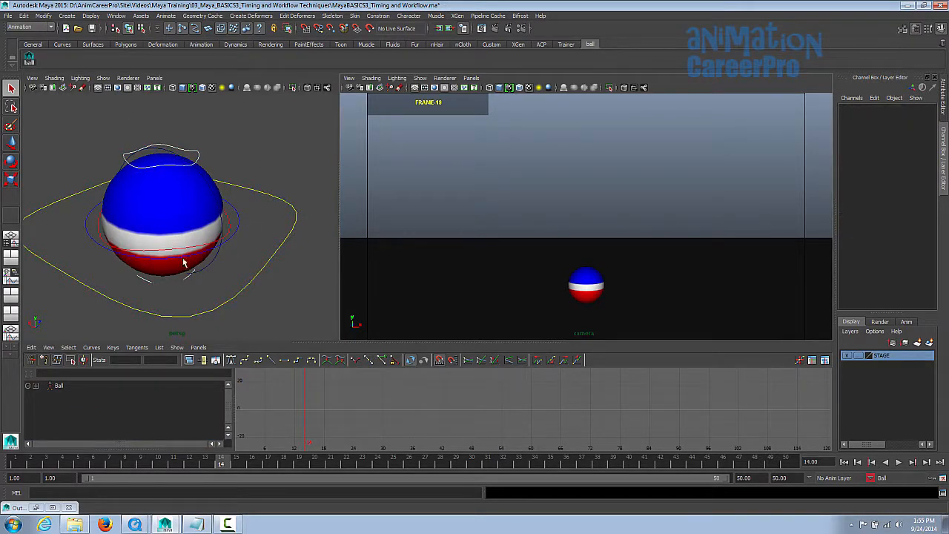
# Select all the ball controls with the ball shelf script and delete their keys between frames 20 and 31
pyautogui.click(29, 59)
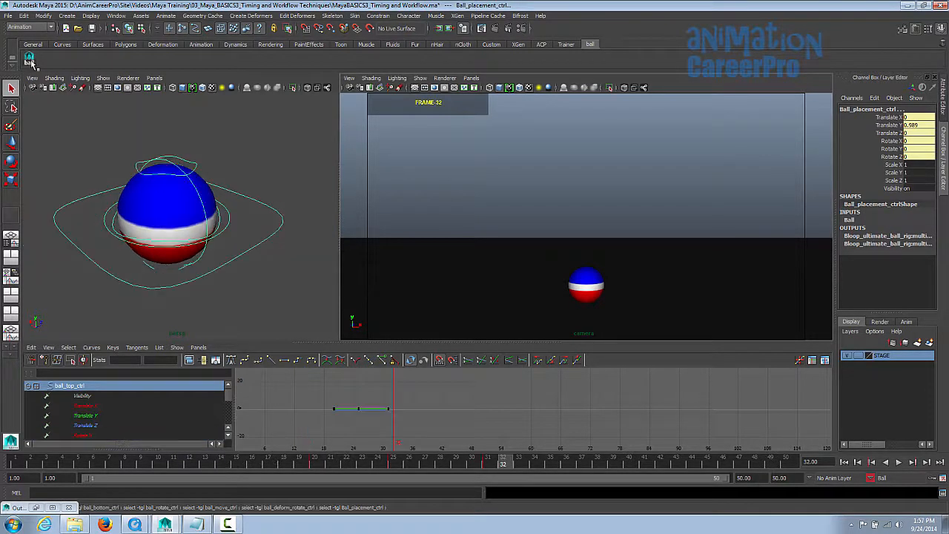
pyautogui.click(318, 464)
pyautogui.click(396, 464)
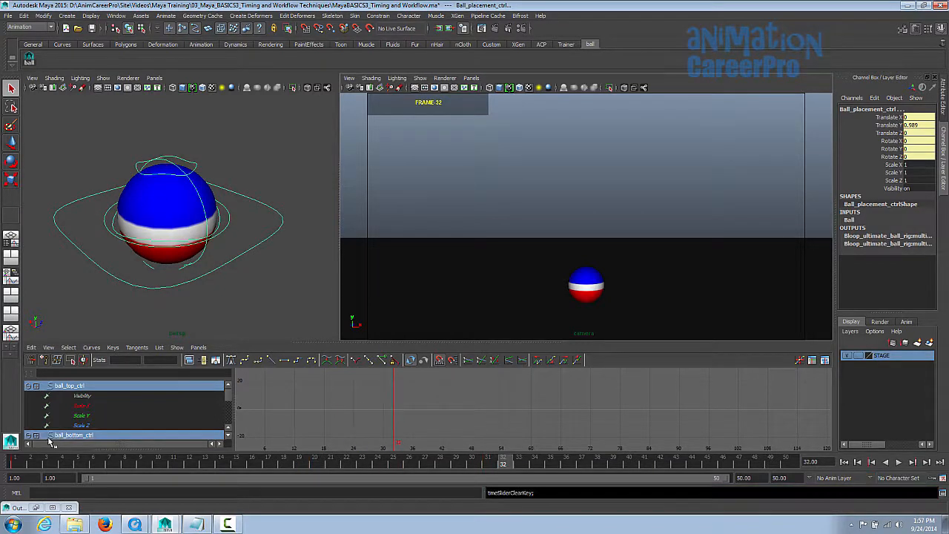
# Go to frame 1, select the camera's POSITION node in the Outliner, and move the camera slightly closer to the ball
pyautogui.click(22, 464)
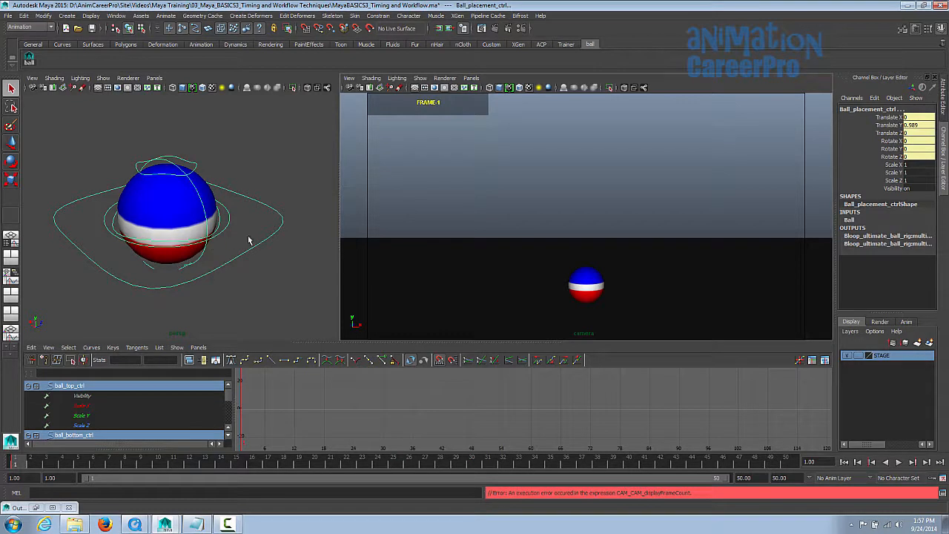
pyautogui.keyDown('alt'); pyautogui.moveTo(249, 240); pyautogui.dragTo(78, 229, button='right'); pyautogui.keyUp('alt')
pyautogui.keyDown('alt'); pyautogui.moveTo(204, 233); pyautogui.dragTo(428, 317); pyautogui.keyUp('alt')
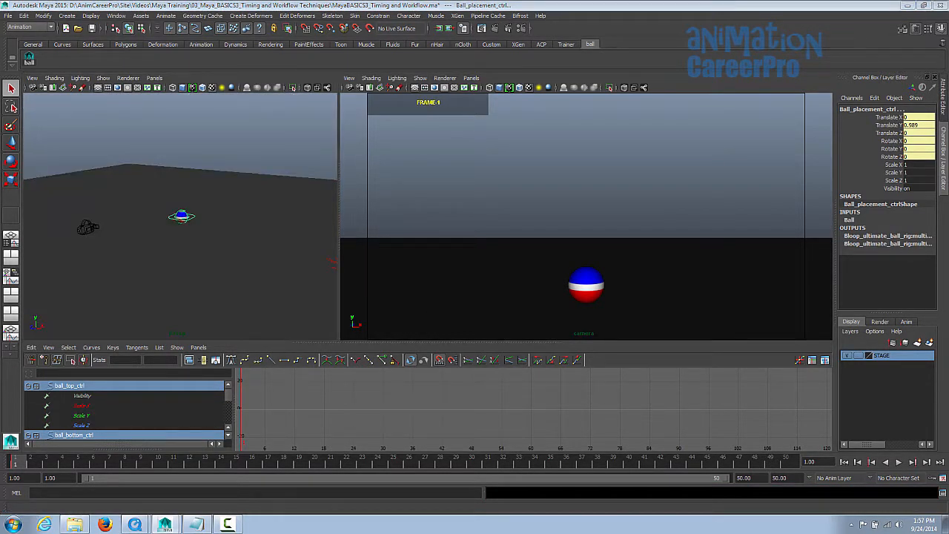
pyautogui.moveTo(948, 11); pyautogui.dragTo(731, 14)
pyautogui.click(630, 122)
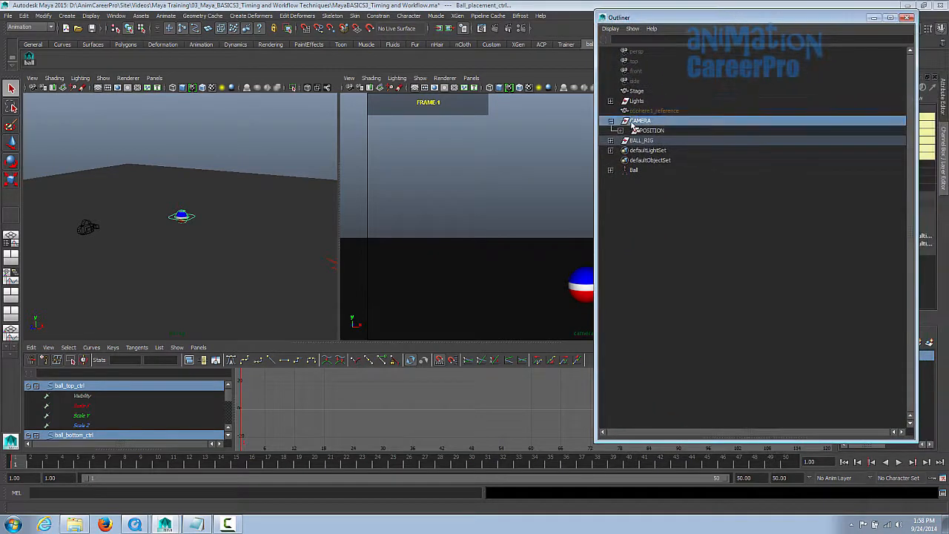
pyautogui.click(644, 131)
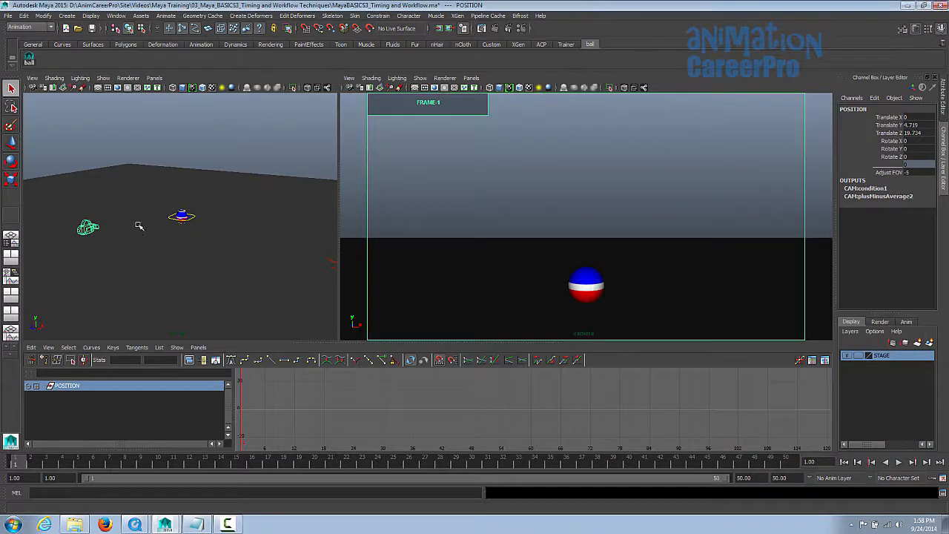
pyautogui.press('w')
pyautogui.moveTo(64, 239)
pyautogui.mouseDown()
pyautogui.moveTo(89, 231)
pyautogui.moveTo(68, 241)
pyautogui.mouseUp()
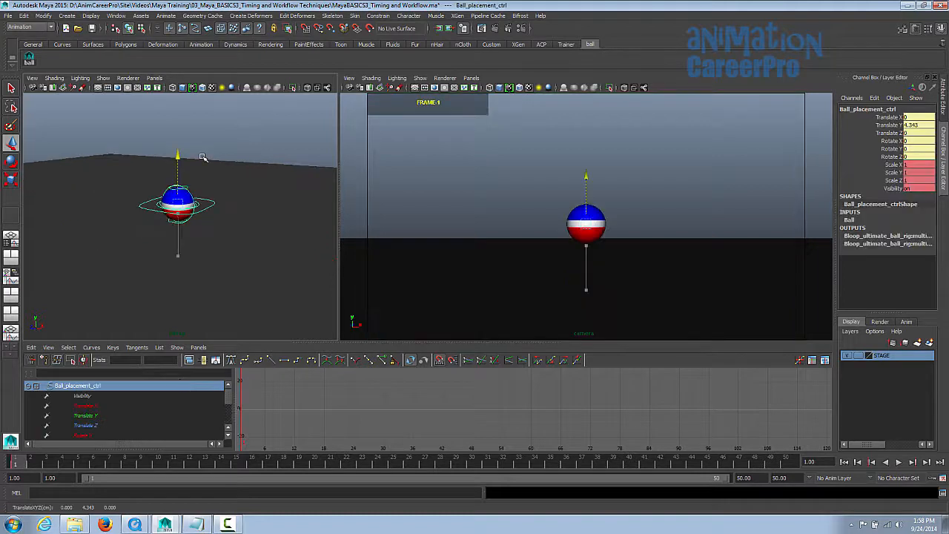
# Key all ball controls at frame 1 with the ball raised to Translate Y about 9, and key it lowered to about 0.99 at frame 5
pyautogui.moveTo(203, 157); pyautogui.dragTo(250, 60, button='middle')
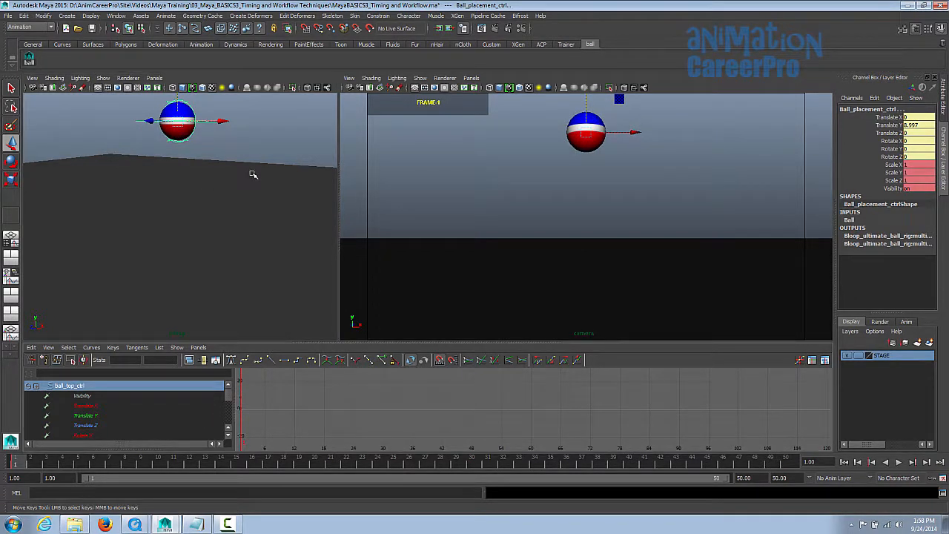
pyautogui.press('s')
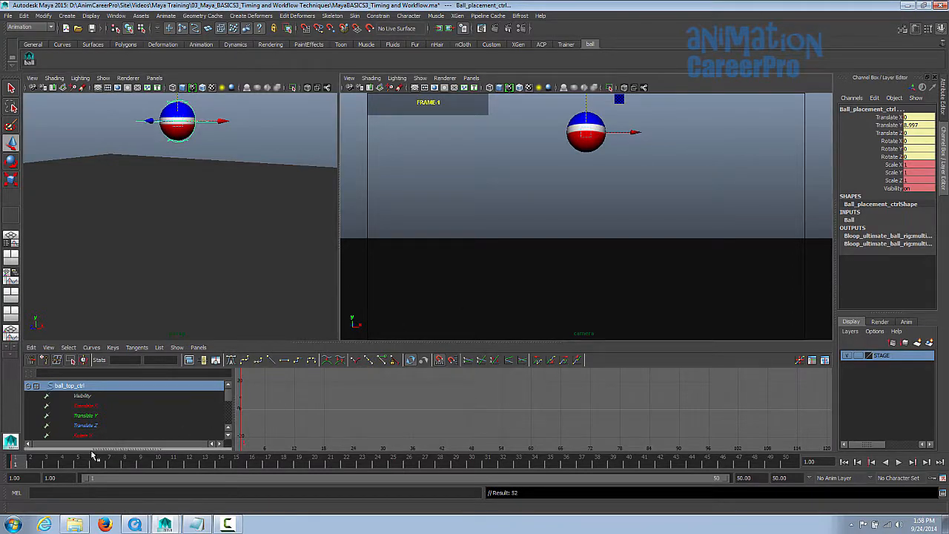
pyautogui.moveTo(26, 465); pyautogui.dragTo(80, 466)
pyautogui.press('w')
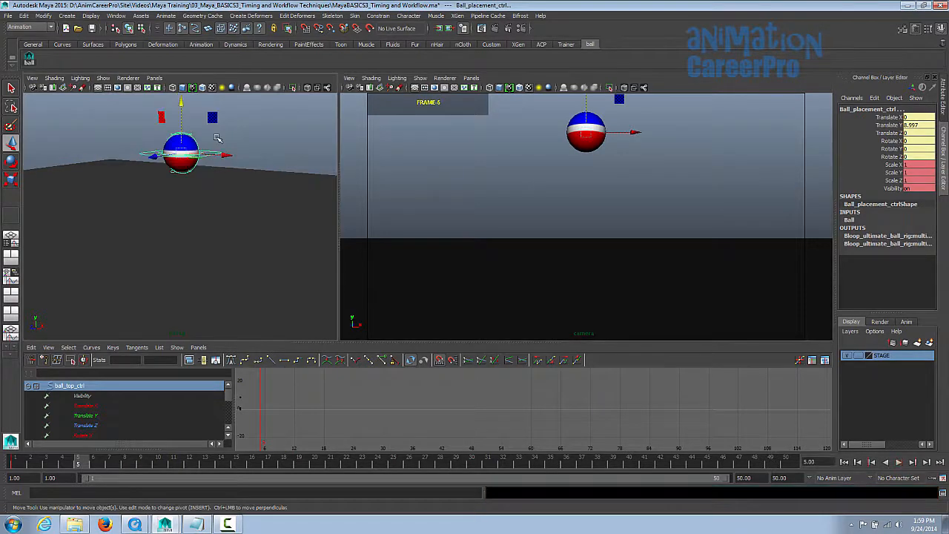
pyautogui.click(215, 137)
pyautogui.click(214, 151)
pyautogui.moveTo(180, 102); pyautogui.dragTo(197, 226)
pyautogui.keyDown('alt'); pyautogui.moveTo(212, 264); pyautogui.dragTo(187, 168); pyautogui.keyUp('alt')
pyautogui.press('f')
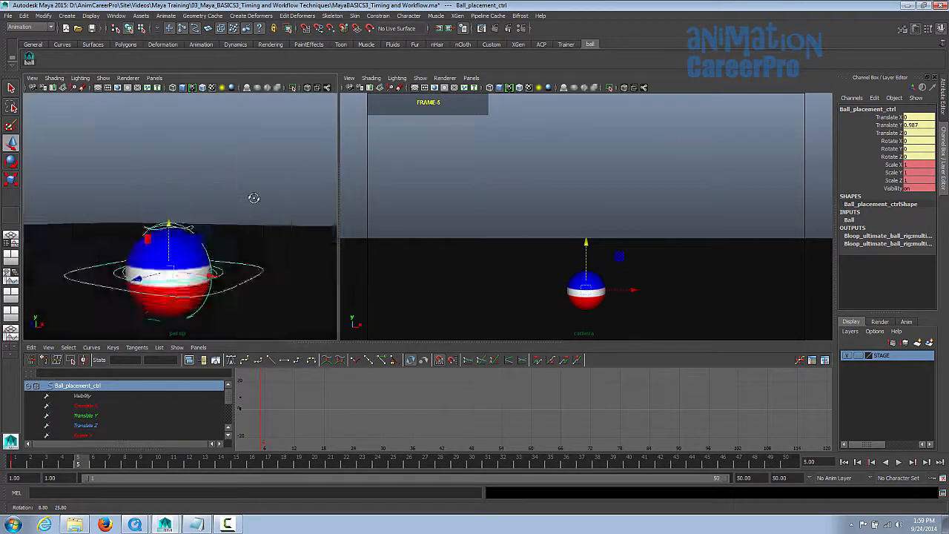
pyautogui.press('s')
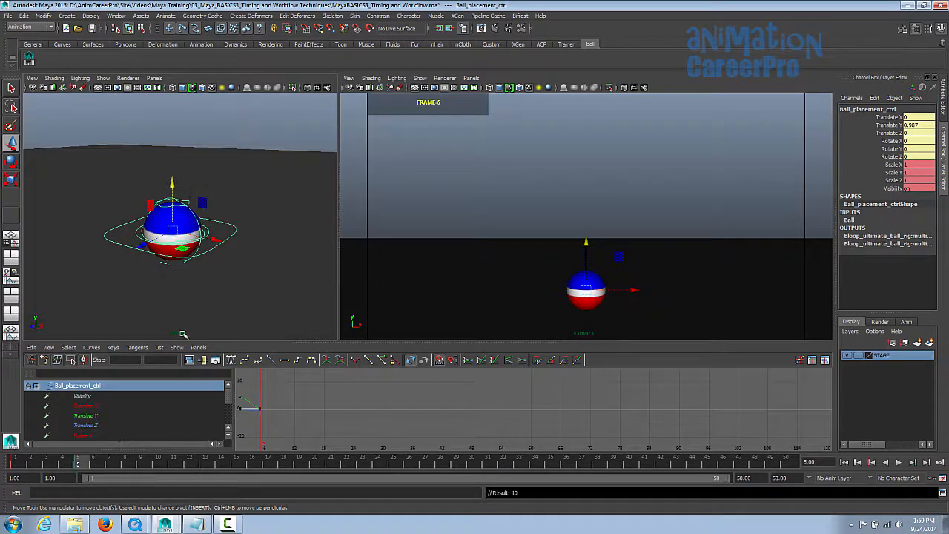
# Raise the ball placement control to a Translate Y of about 8.8 at frame 10
pyautogui.click(157, 465)
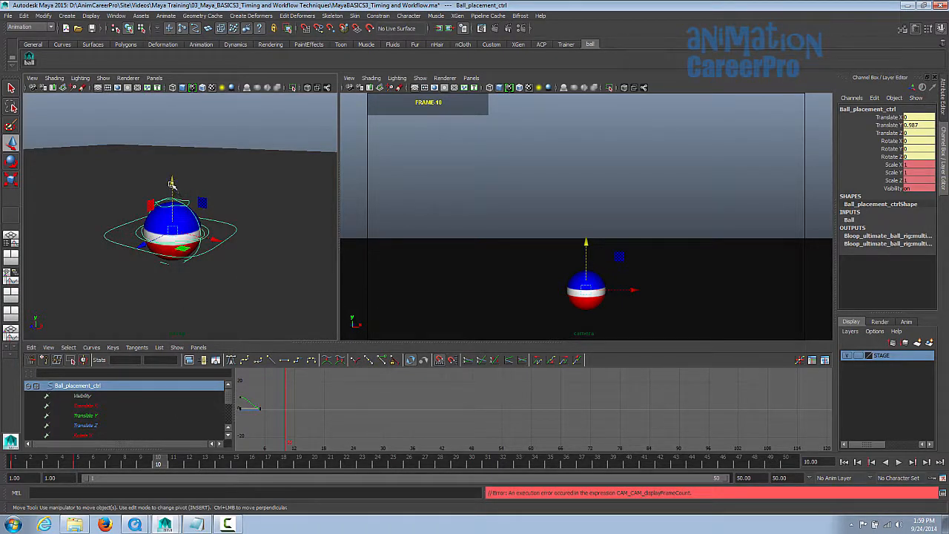
pyautogui.moveTo(170, 184); pyautogui.dragTo(231, 9)
pyautogui.press('f')
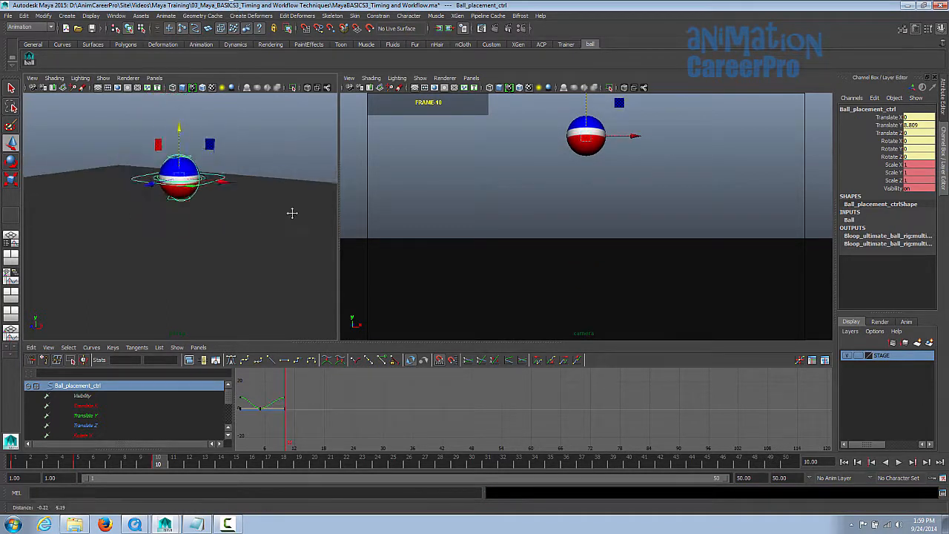
# Copy the ball placement control's key at frame 1 and paste it at frame 10
pyautogui.click(17, 463)
pyautogui.rightClick(18, 463)
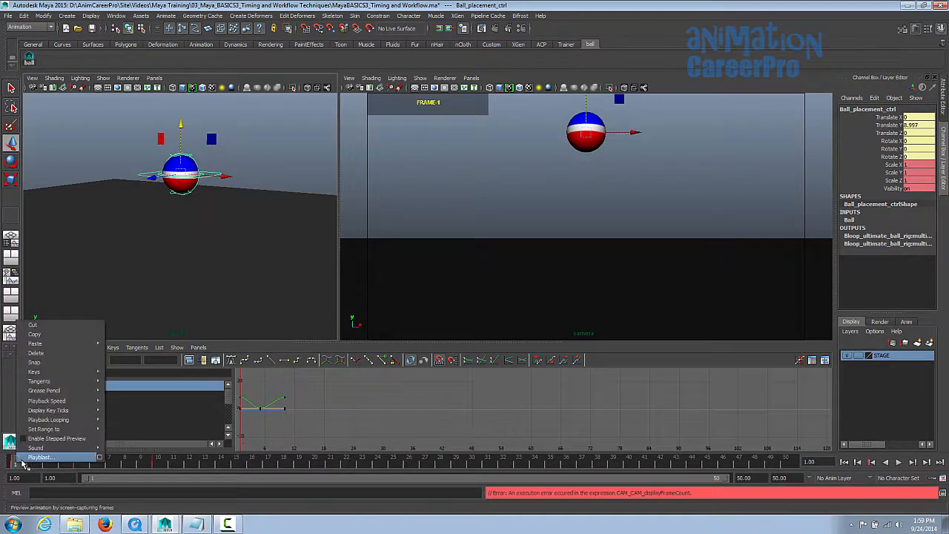
pyautogui.click(55, 335)
pyautogui.click(158, 464)
pyautogui.rightClick(158, 466)
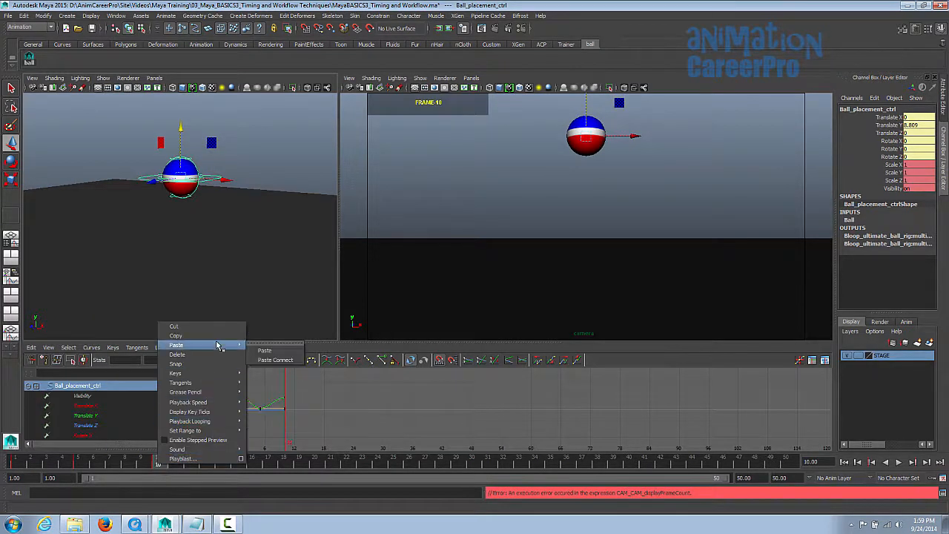
pyautogui.moveTo(223, 345)
pyautogui.click(257, 351)
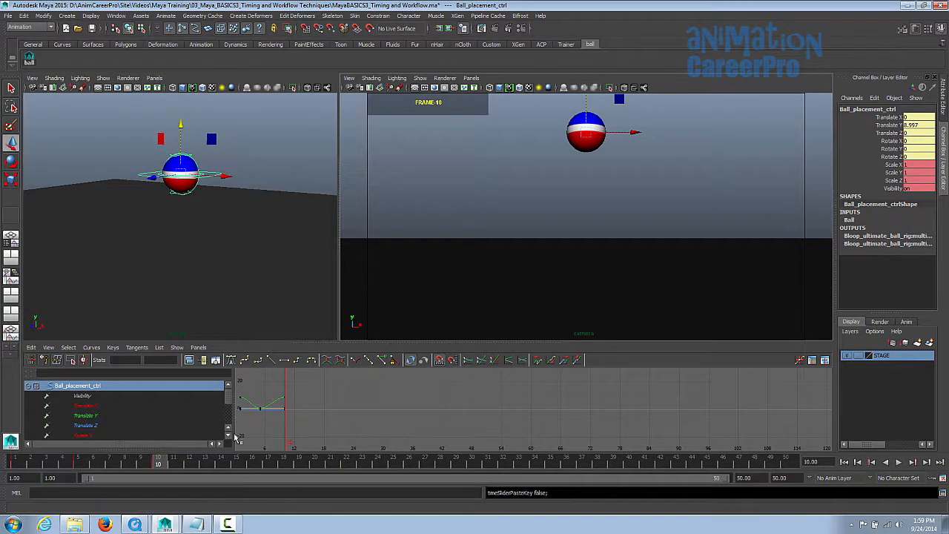
# Examine the ball's bounce curve in the Graph Editor and play the animation in the camera view
pyautogui.keyDown('alt'); pyautogui.moveTo(348, 410); pyautogui.dragTo(516, 409, button='middle'); pyautogui.keyUp('alt')
pyautogui.keyDown('alt'); pyautogui.moveTo(516, 409); pyautogui.dragTo(531, 411, button='right'); pyautogui.keyUp('alt')
pyautogui.keyDown('alt'); pyautogui.moveTo(531, 411); pyautogui.dragTo(565, 419, button='middle'); pyautogui.keyUp('alt')
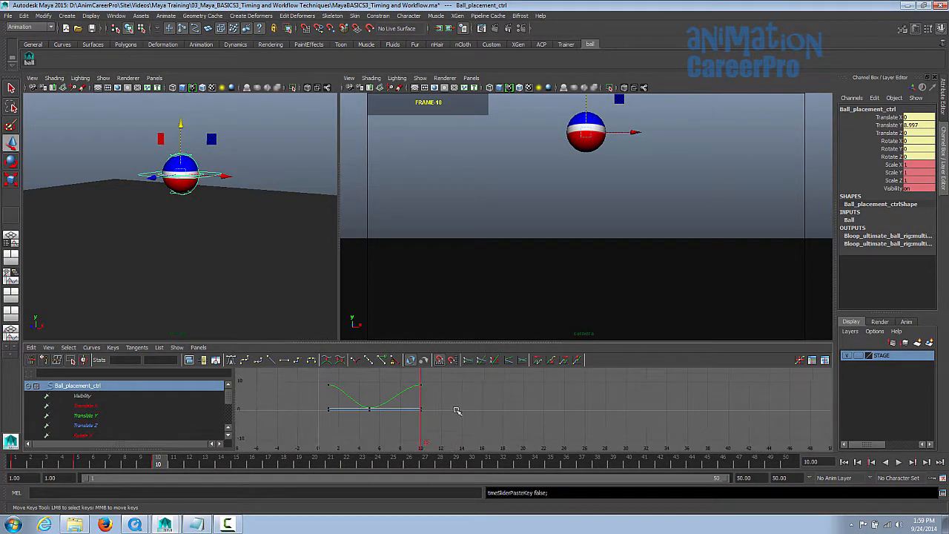
pyautogui.click(697, 91)
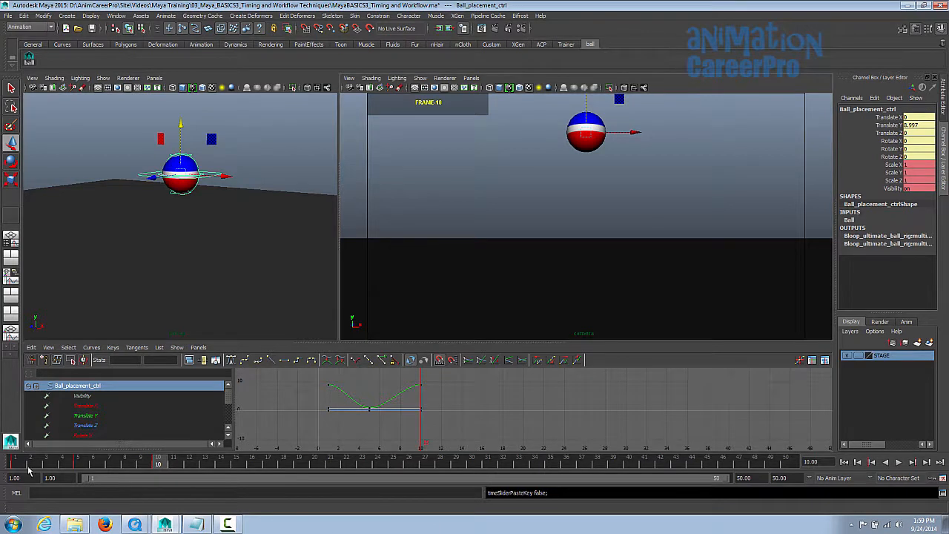
pyautogui.hotkey('alt', 'v')
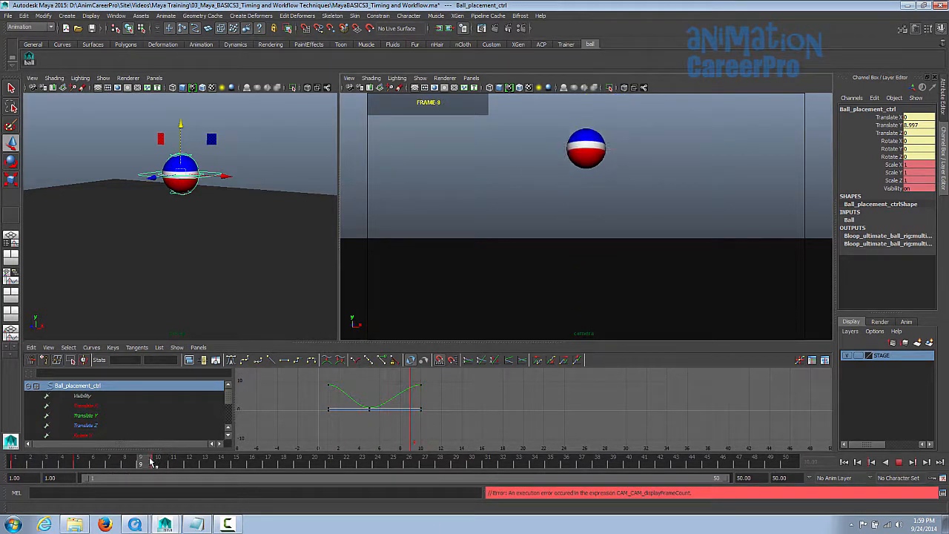
pyautogui.hotkey('alt', 'v')
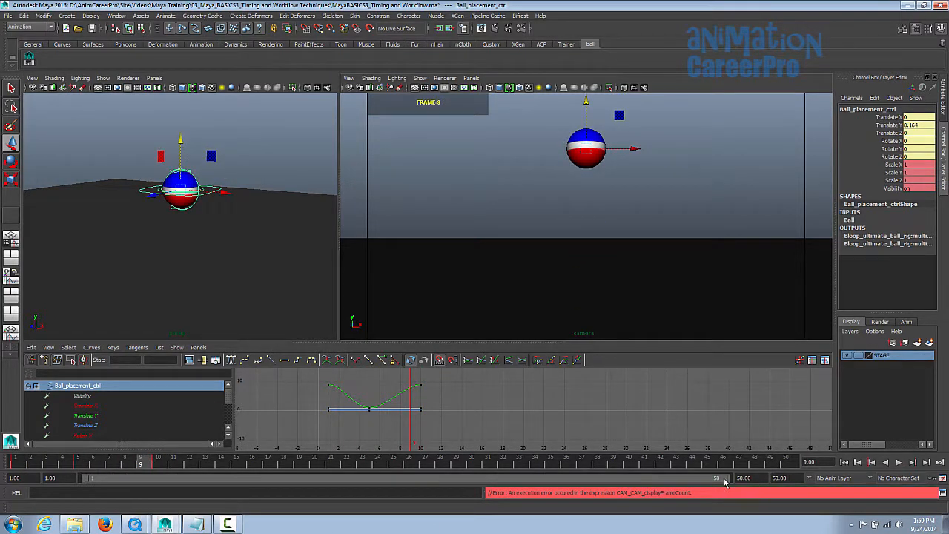
# Shorten the playback range to end at frame 9 and play the bounce as a loop
pyautogui.moveTo(725, 482); pyautogui.dragTo(369, 469)
pyautogui.click(16, 466)
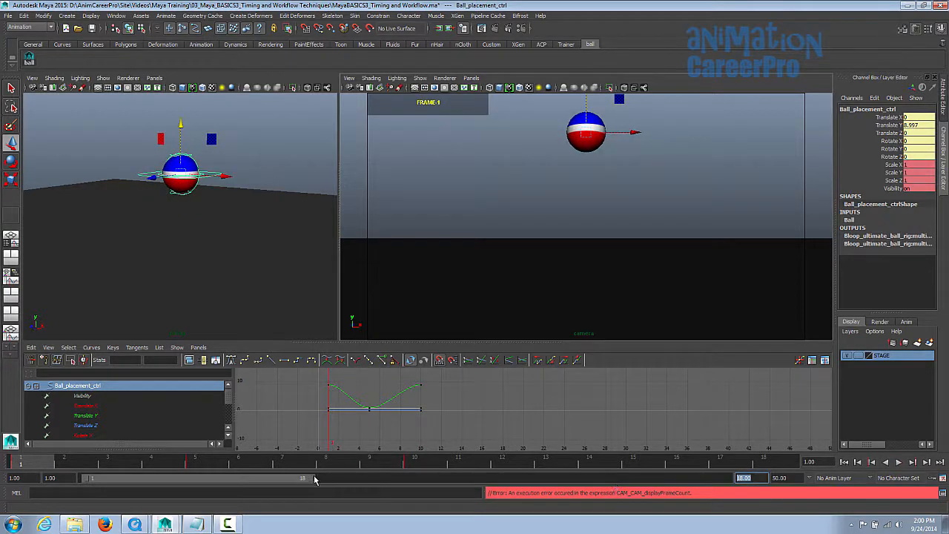
pyautogui.moveTo(315, 480); pyautogui.dragTo(259, 479)
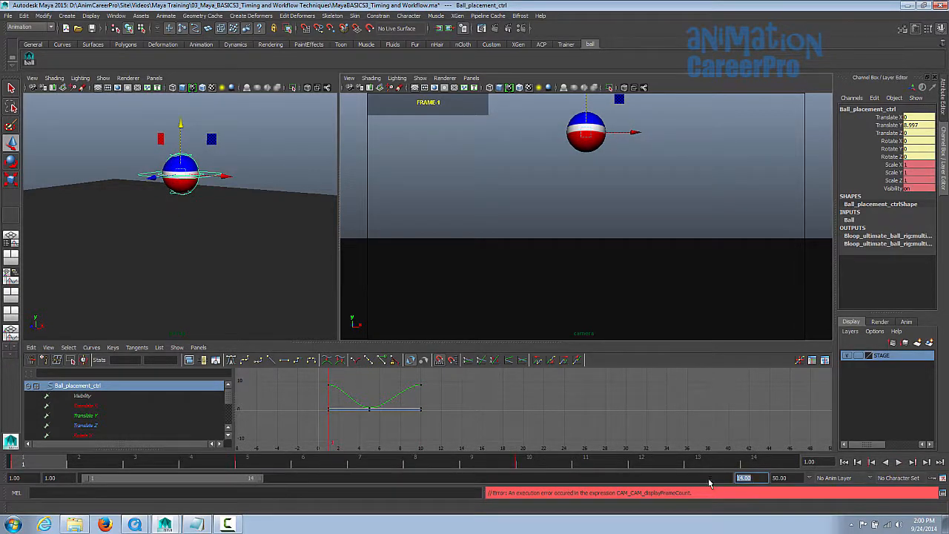
pyautogui.write('9')
pyautogui.press('Return')
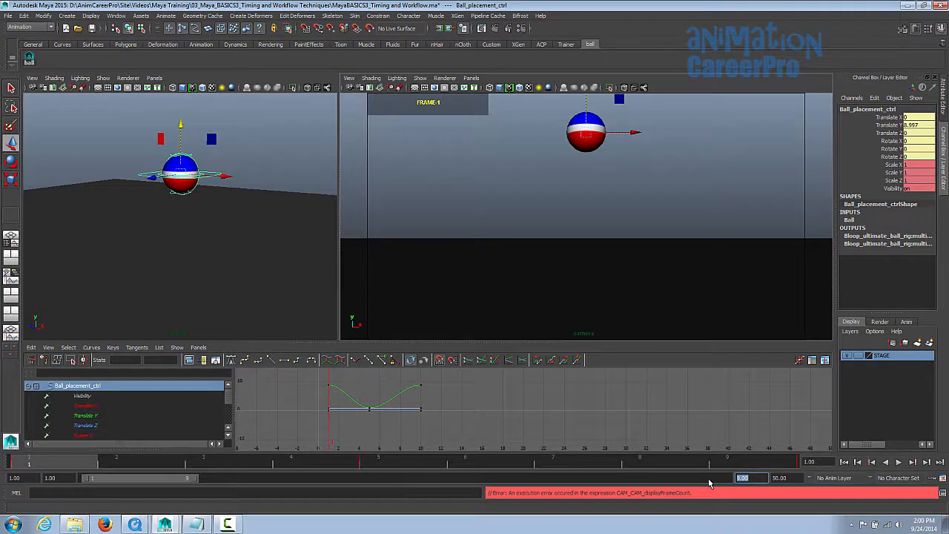
pyautogui.click(900, 462)
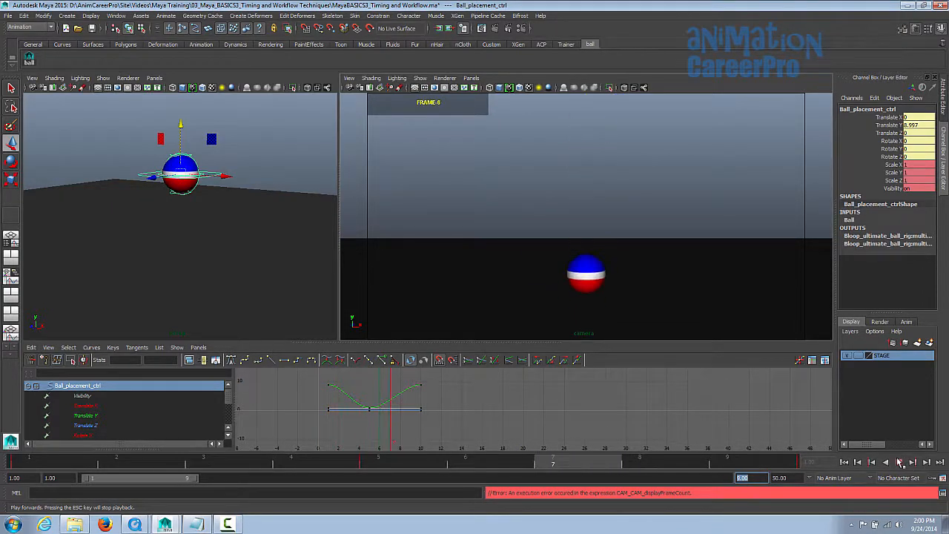
pyautogui.click(899, 462)
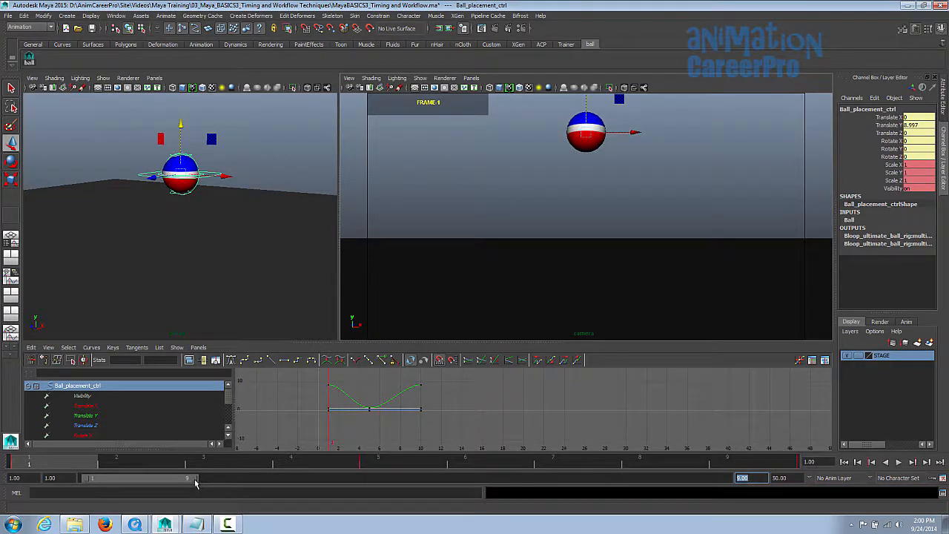
# Extend the playback range to end at frame 25 and review the bounce through its key poses at frames 1, 5 and 10
pyautogui.moveTo(195, 483); pyautogui.dragTo(414, 477)
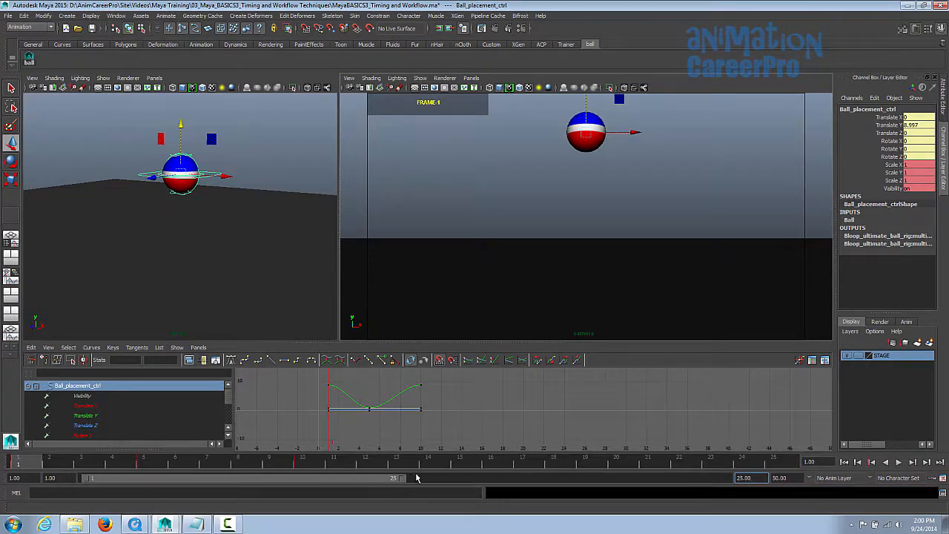
pyautogui.hotkey('alt', 'v')
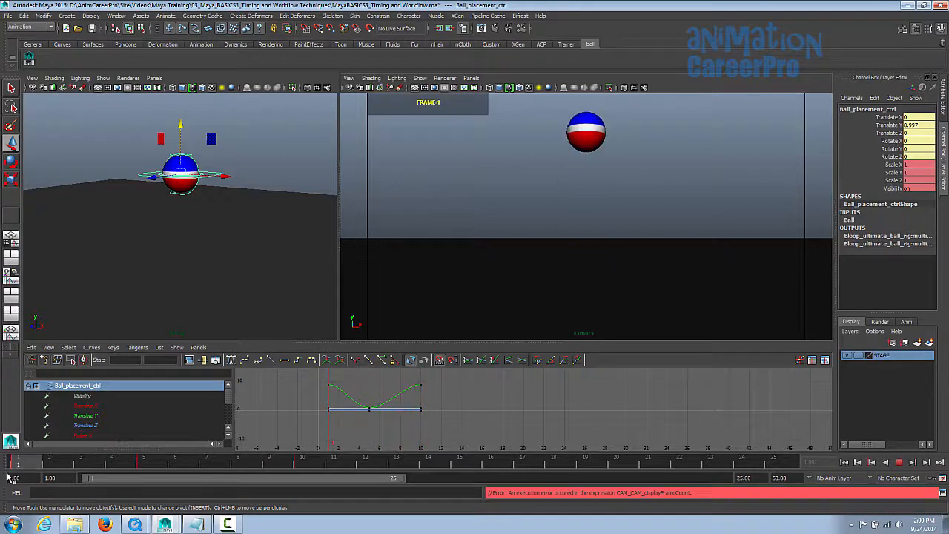
pyautogui.click(153, 466)
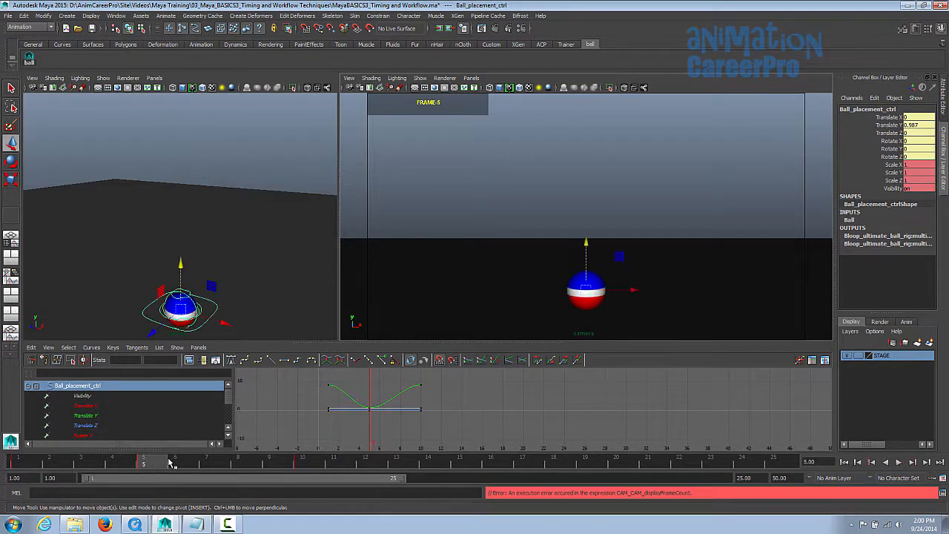
pyautogui.hotkey('alt', 'v')
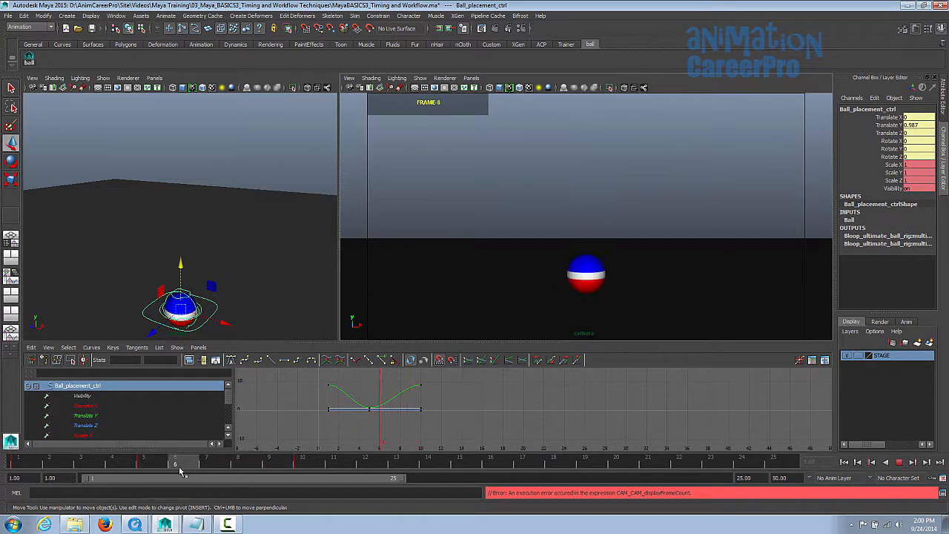
pyautogui.hotkey('alt', 'v')
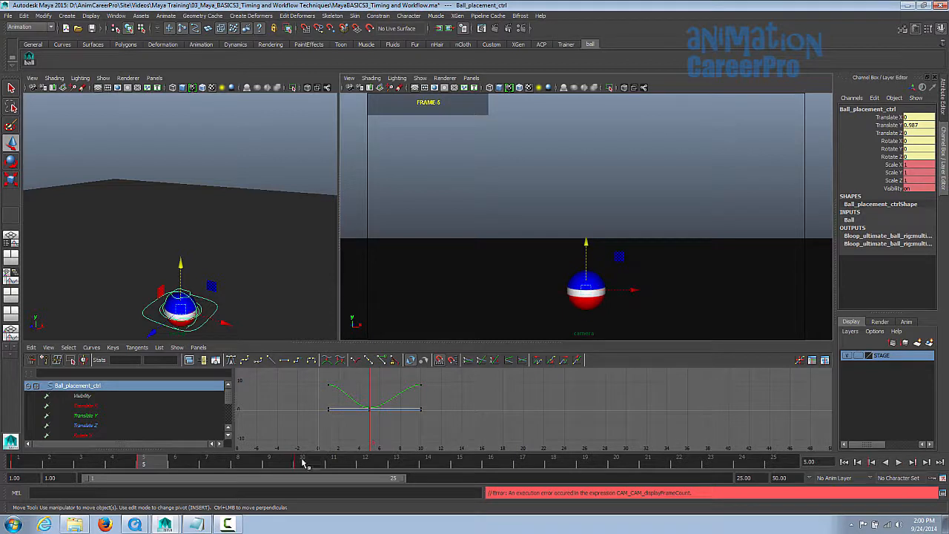
pyautogui.click(304, 461)
pyautogui.click(141, 464)
pyautogui.click(15, 463)
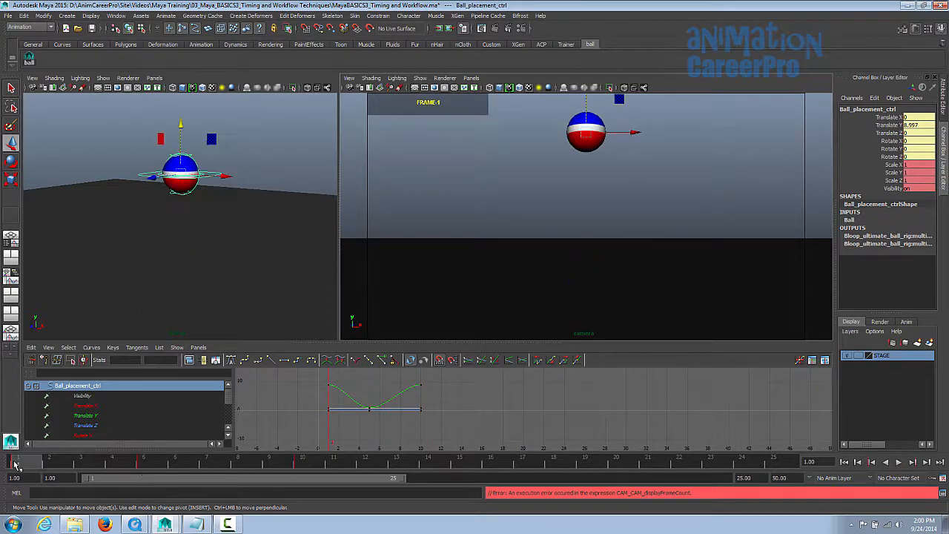
pyautogui.click(140, 464)
# Play the looping bounce over frames 1 to 9, and set the playback range's end back to frame 25
pyautogui.click(899, 462)
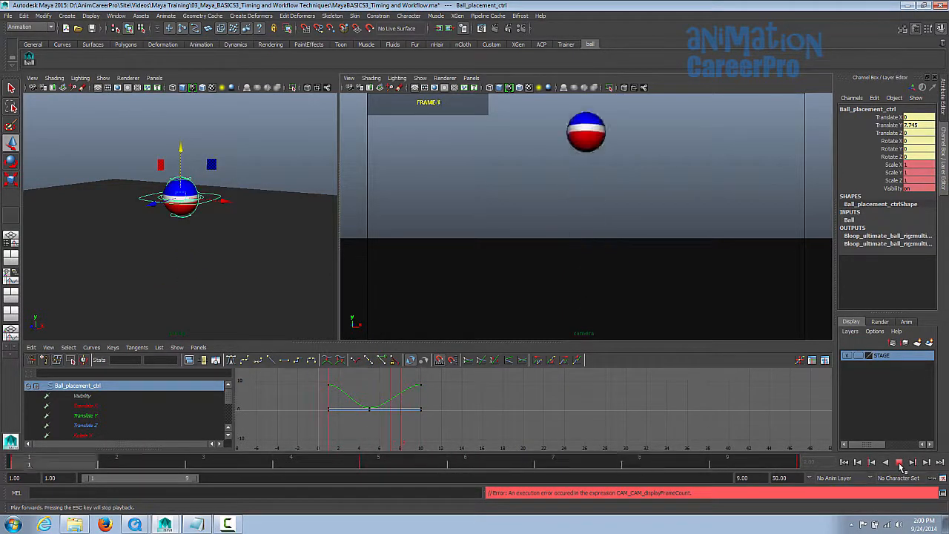
pyautogui.click(900, 462)
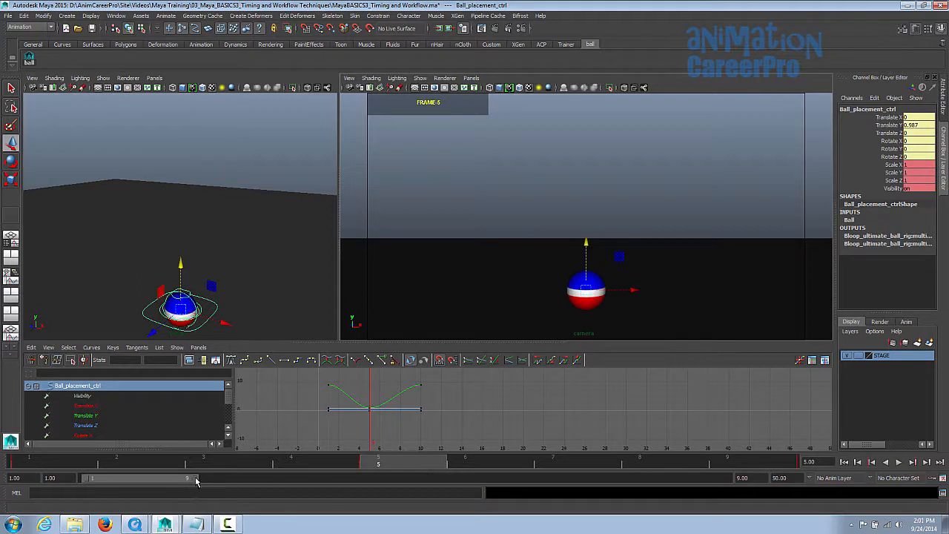
pyautogui.moveTo(195, 478); pyautogui.dragTo(405, 478)
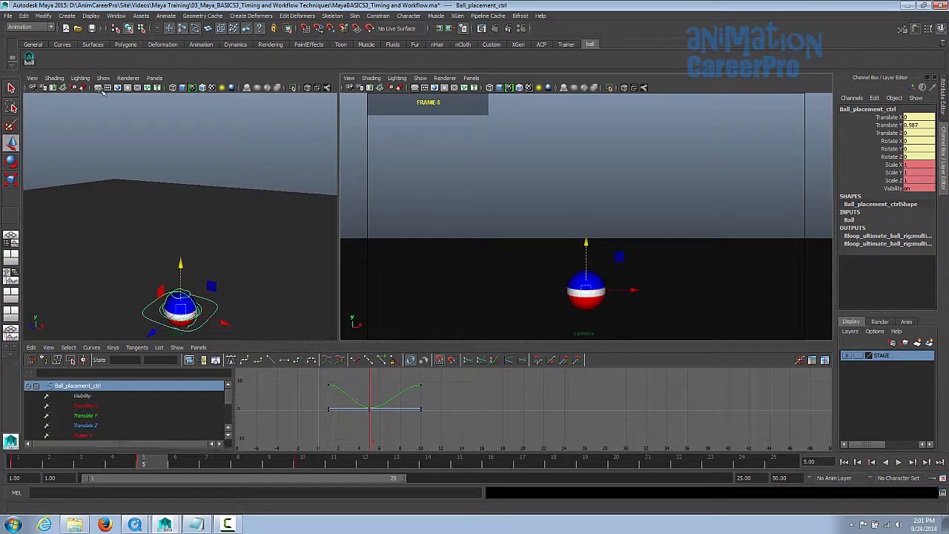
# Select all the ball controls with the ball shelf script, play the animation briefly, and go to frame 5
pyautogui.click(30, 61)
pyautogui.hotkey('alt', 'v')
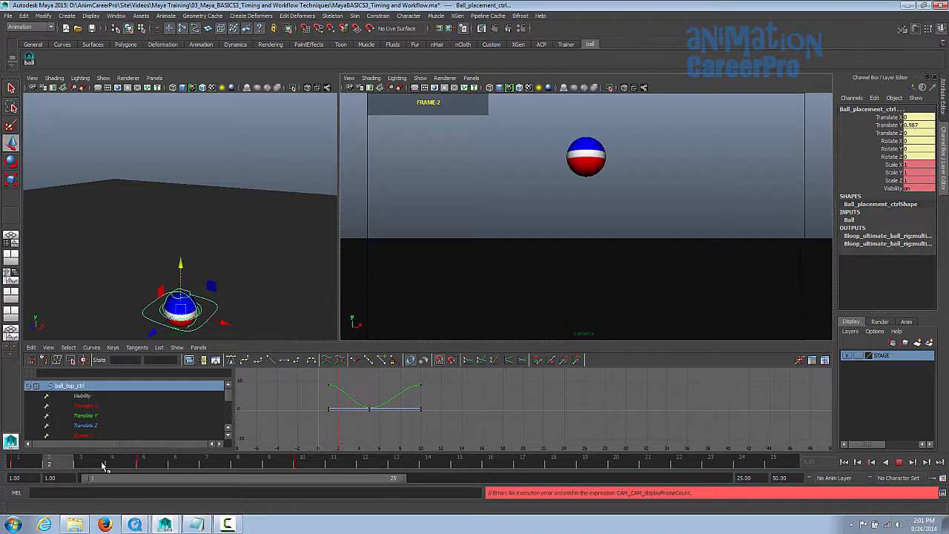
pyautogui.click(144, 464)
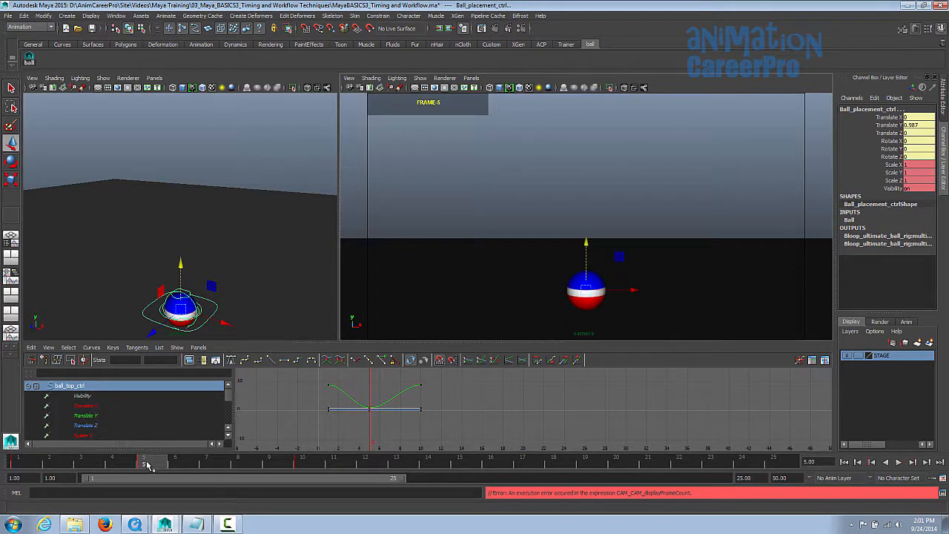
# Shift the ball keys at frames 5 and 10 three frames later, then move the last key to frame 15 and return to frame 1
pyautogui.keyDown('shift'); pyautogui.moveTo(147, 465); pyautogui.dragTo(313, 462); pyautogui.keyUp('shift')
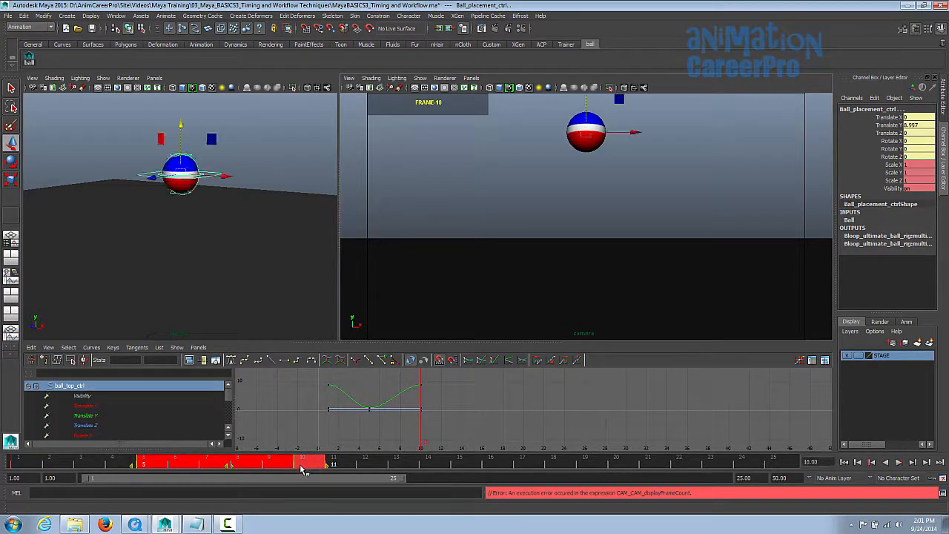
pyautogui.moveTo(229, 467); pyautogui.dragTo(301, 470)
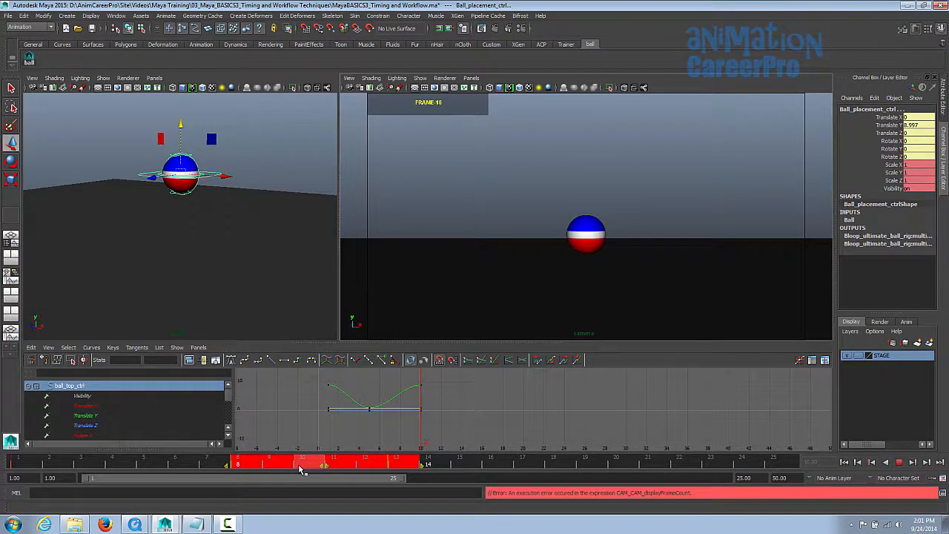
pyautogui.click(173, 466)
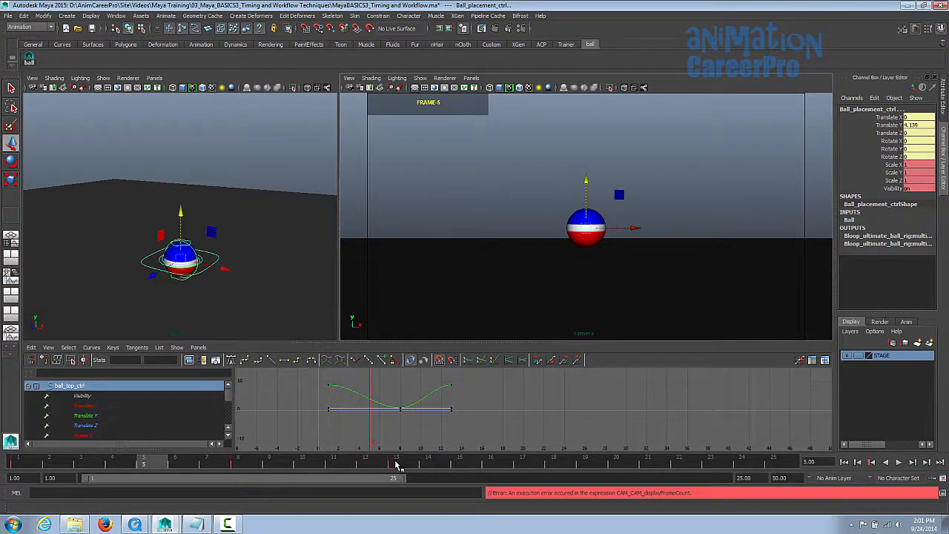
pyautogui.keyDown('shift'); pyautogui.click(397, 464); pyautogui.keyUp('shift')
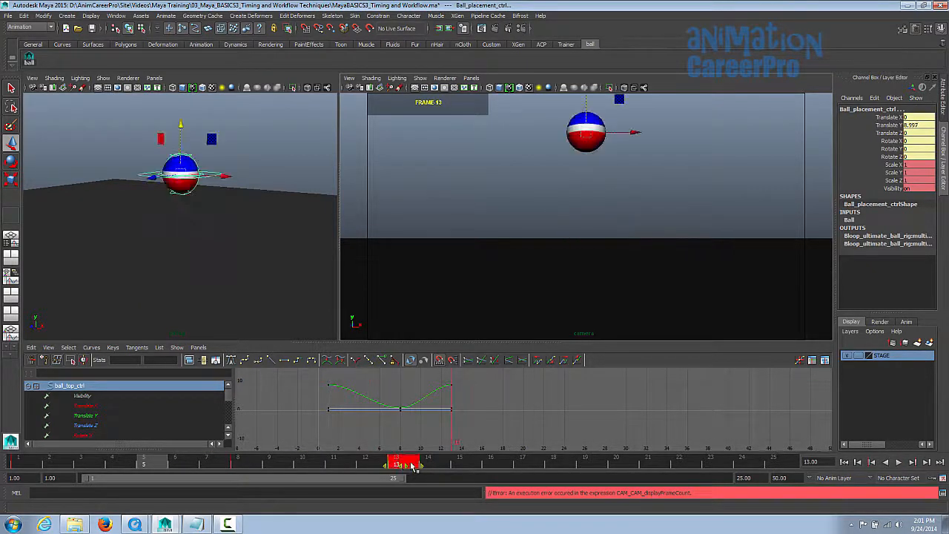
pyautogui.moveTo(413, 465); pyautogui.dragTo(28, 473)
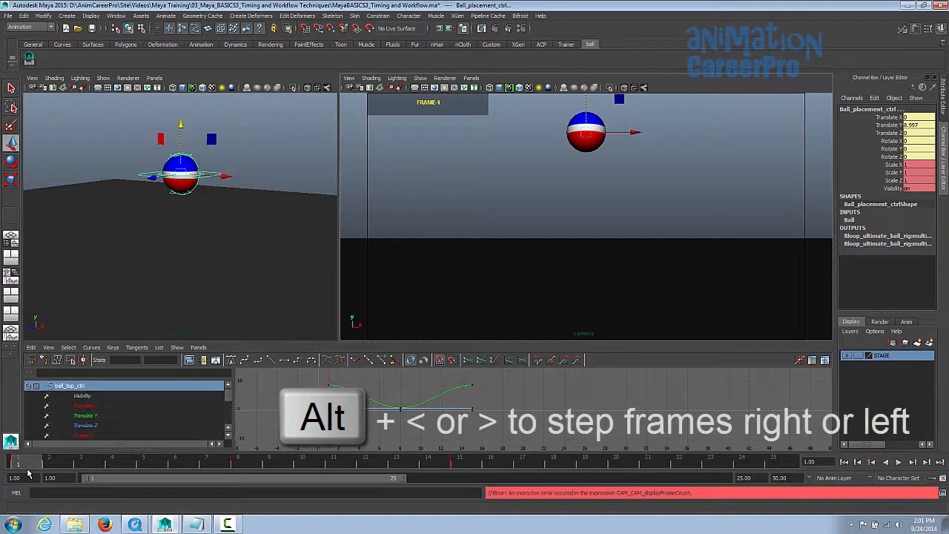
# Step through the bounce frame by frame from frame 1 to 15, back to 12, and forward again to 15
pyautogui.hotkey('alt', '.')
pyautogui.hotkey('alt', '.')
pyautogui.hotkey('alt', '.')
pyautogui.hotkey('alt', '.')
pyautogui.hotkey('alt', '.')
pyautogui.hotkey('alt', '.')
pyautogui.hotkey('alt', '.')
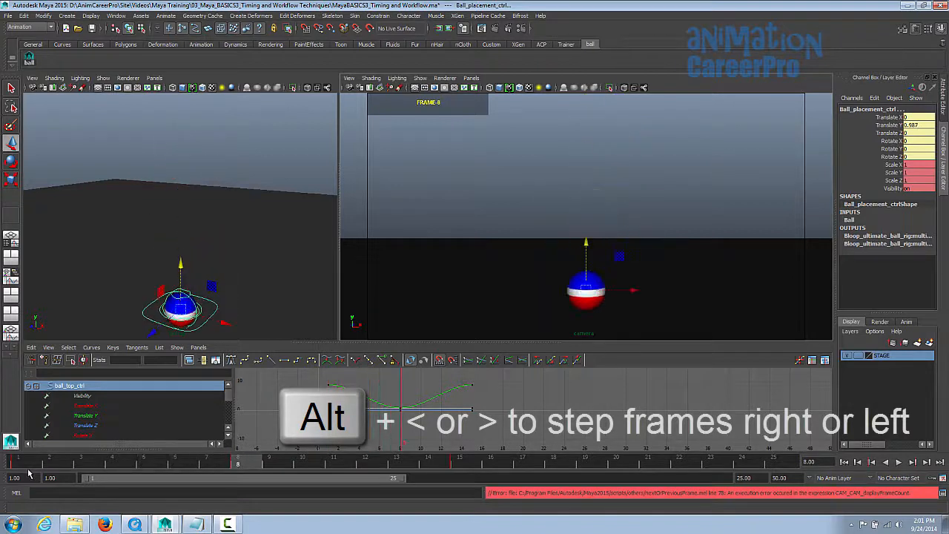
pyautogui.hotkey('alt', '.')
pyautogui.hotkey('alt', '.')
pyautogui.hotkey('alt', '.')
pyautogui.hotkey('alt', '.')
pyautogui.hotkey('alt', '.')
pyautogui.hotkey('alt', '.')
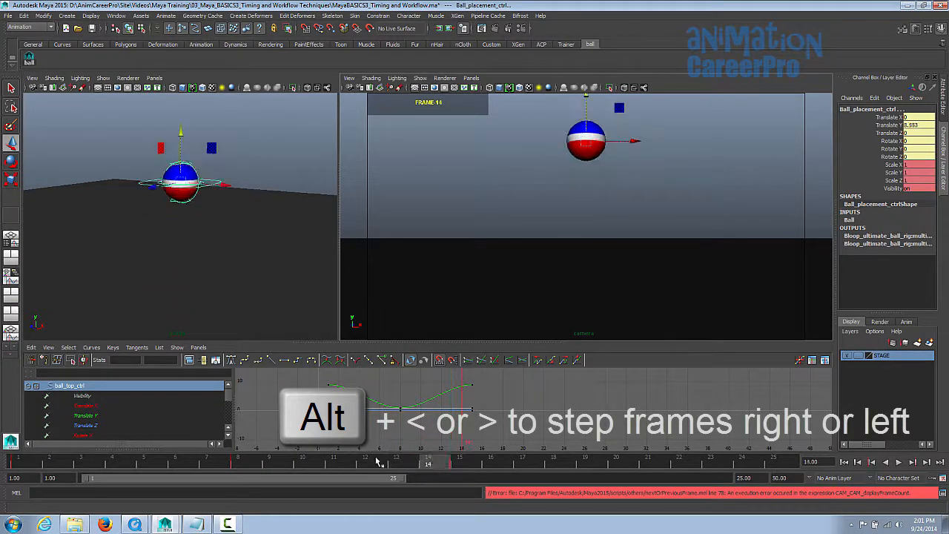
pyautogui.hotkey('alt', '.')
pyautogui.hotkey('alt', ',')
pyautogui.hotkey('alt', ',')
pyautogui.hotkey('alt', ',')
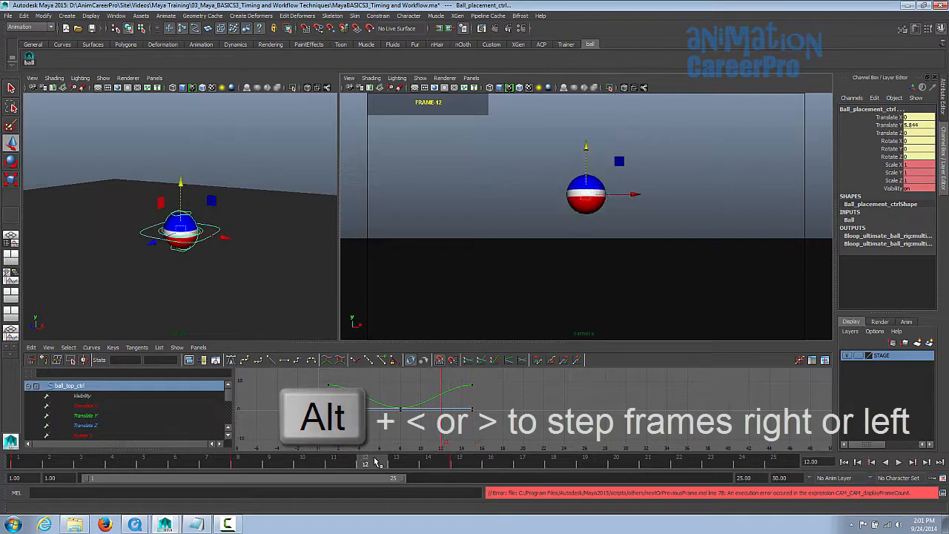
pyautogui.hotkey('alt', '.')
pyautogui.hotkey('alt', '.')
pyautogui.hotkey('alt', '.')
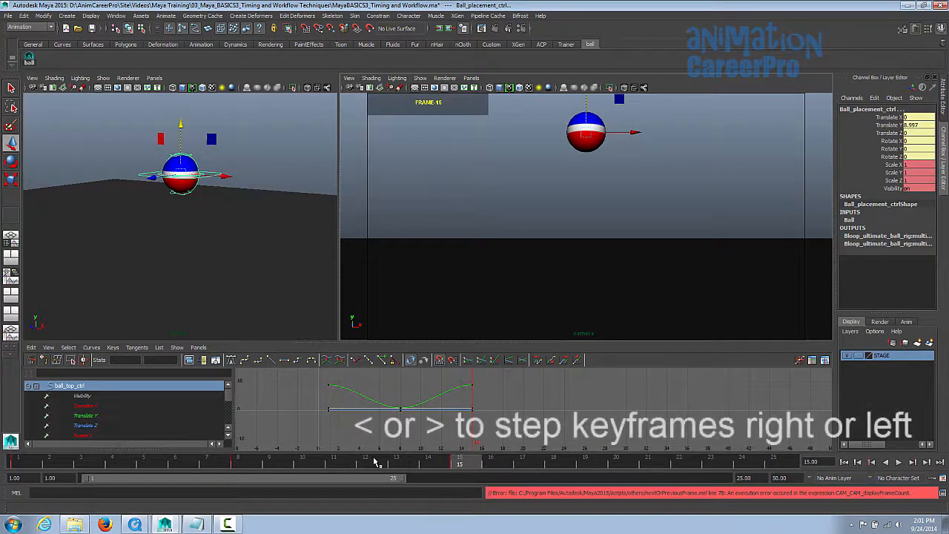
# Jump back and forth between the bounce's keyframes at frames 1, 8 and 15, ending at frame 15
pyautogui.press(',')
pyautogui.press(',')
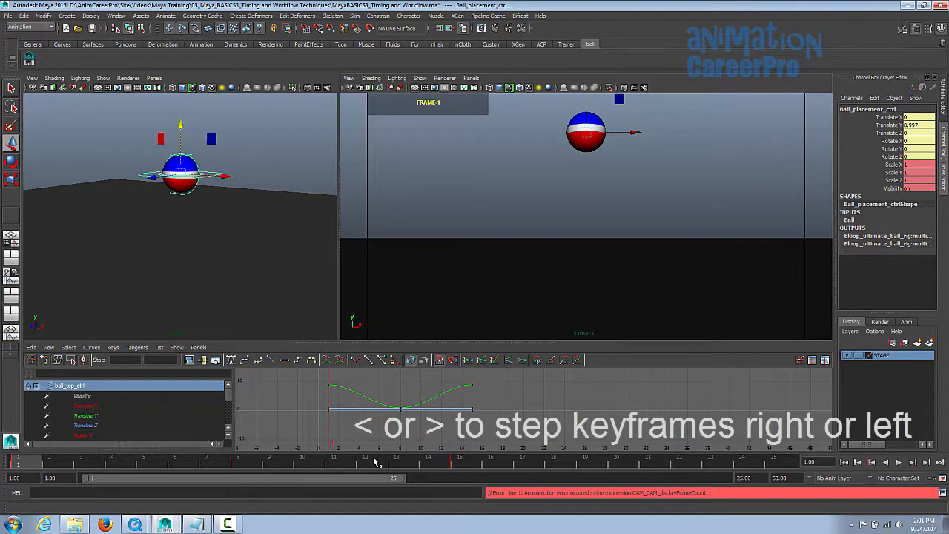
pyautogui.press('.')
pyautogui.press('.')
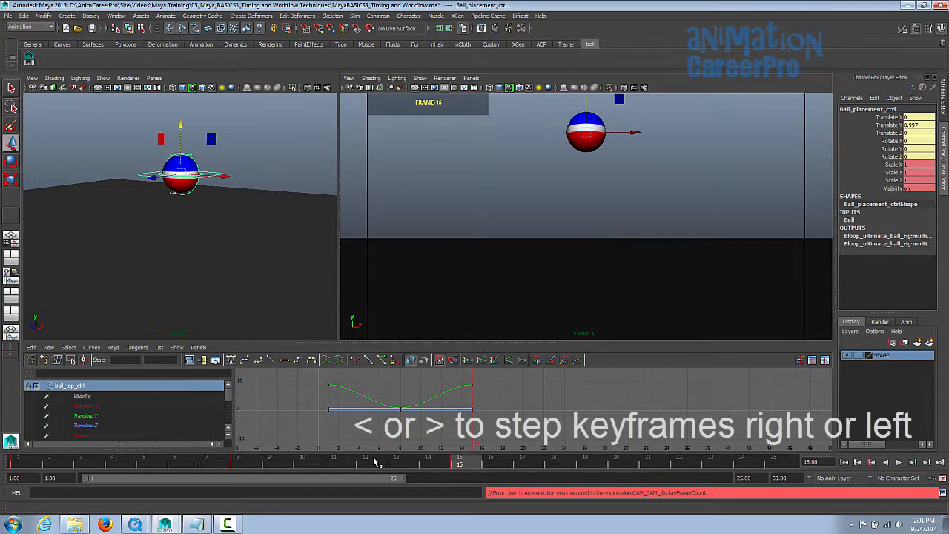
pyautogui.press(',')
pyautogui.press('.')
pyautogui.press(',')
pyautogui.press('.')
# Set the playback range to end at frame 14 and play the looping bounce, stopping it at frame 7
pyautogui.click(429, 464)
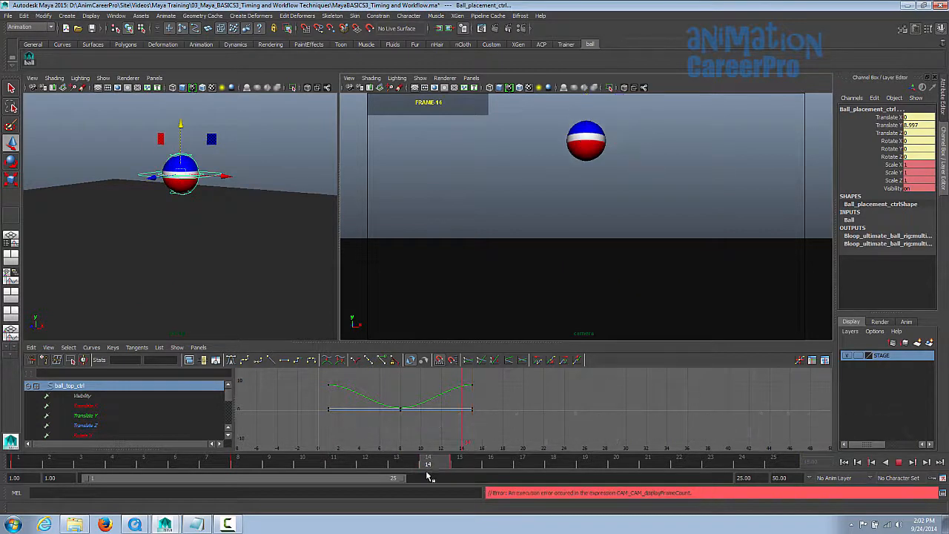
pyautogui.moveTo(440, 462)
pyautogui.mouseDown()
pyautogui.moveTo(455, 461)
pyautogui.moveTo(442, 464)
pyautogui.mouseUp()
pyautogui.moveTo(766, 479); pyautogui.dragTo(729, 481)
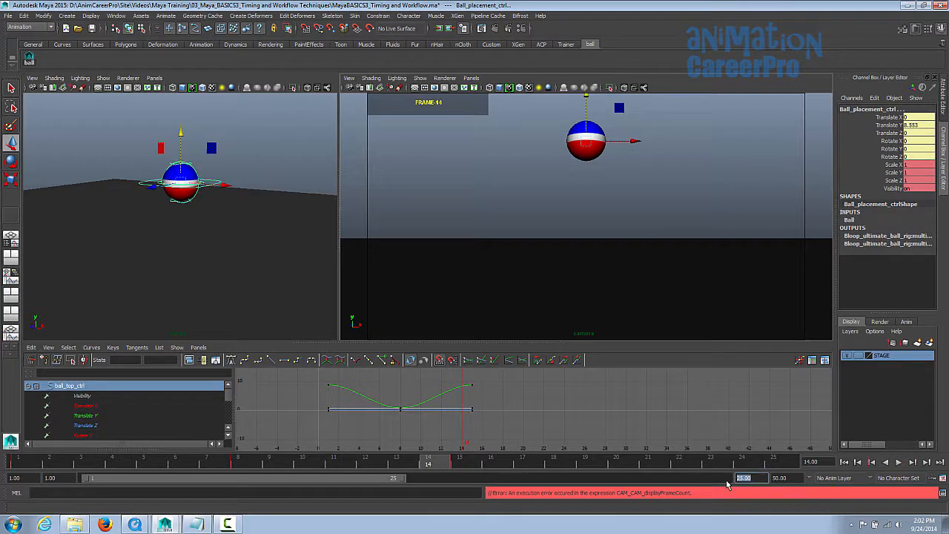
pyautogui.write('14')
pyautogui.press('Return')
pyautogui.click(898, 462)
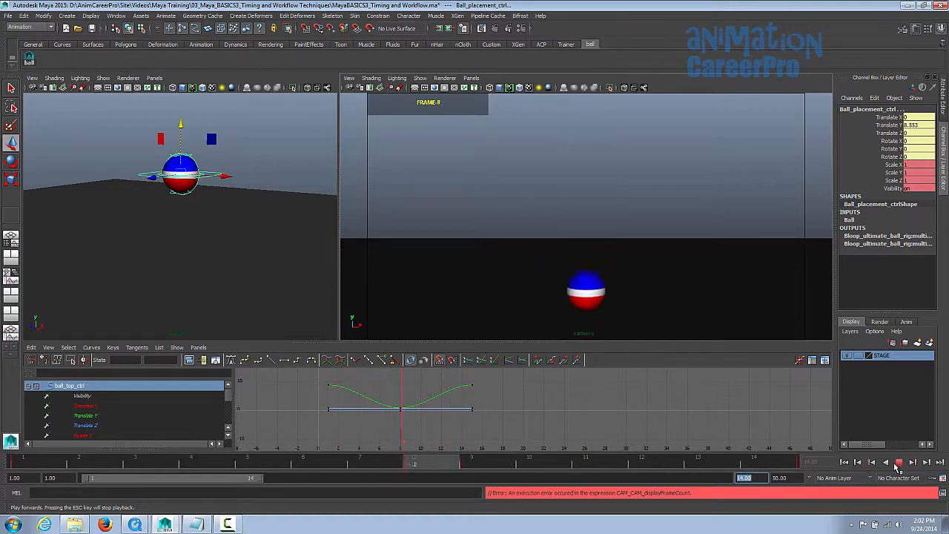
pyautogui.click(358, 464)
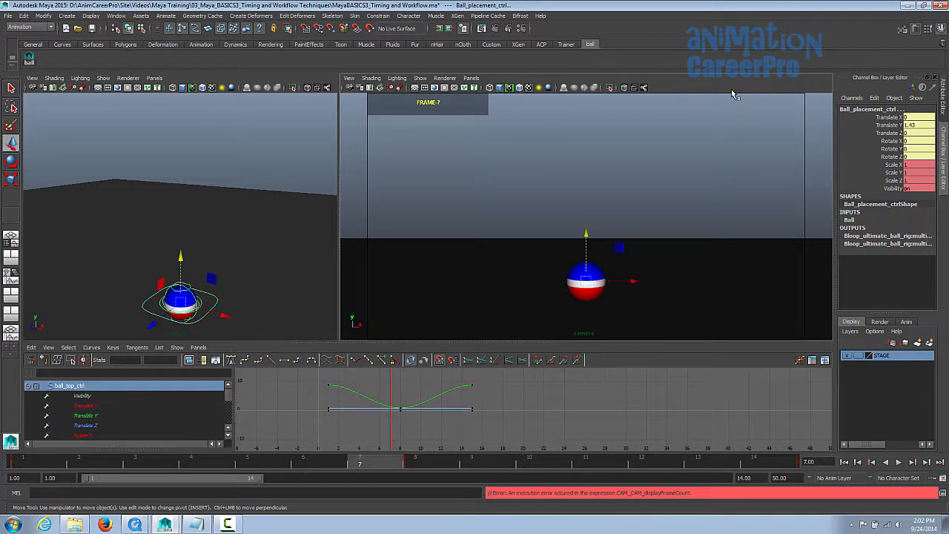
# Select the camera's frame control and open the playblast options, choosing From Render Settings as the display size
pyautogui.click(805, 199)
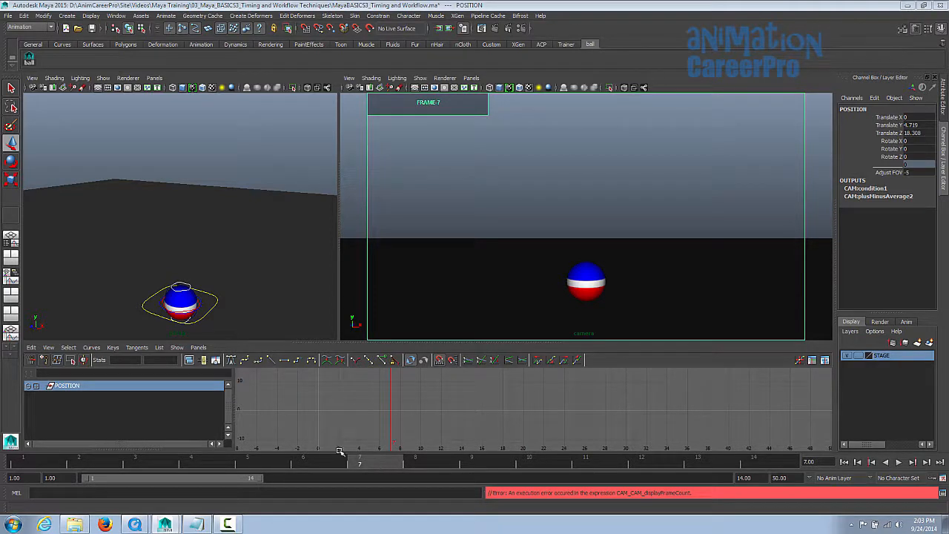
pyautogui.rightClick(374, 465)
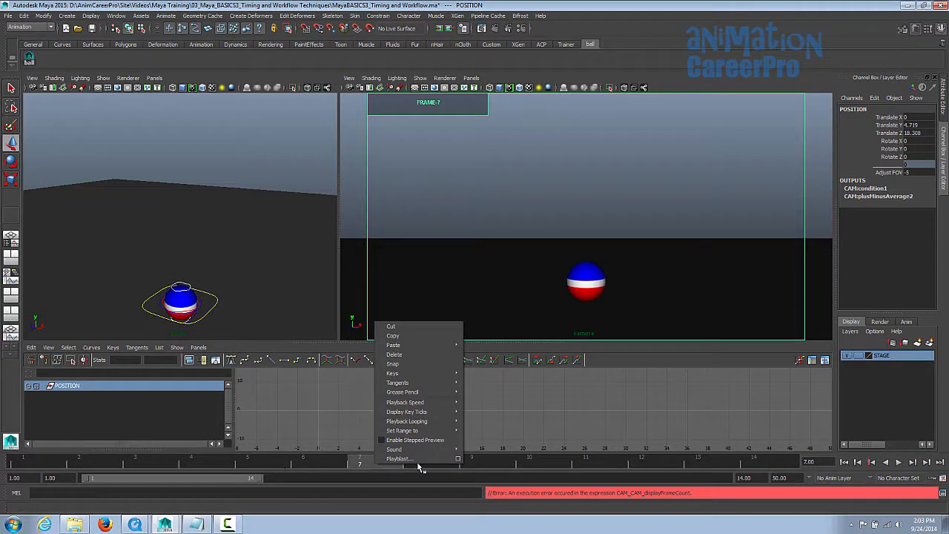
pyautogui.click(458, 459)
pyautogui.moveTo(560, 153); pyautogui.dragTo(688, 157)
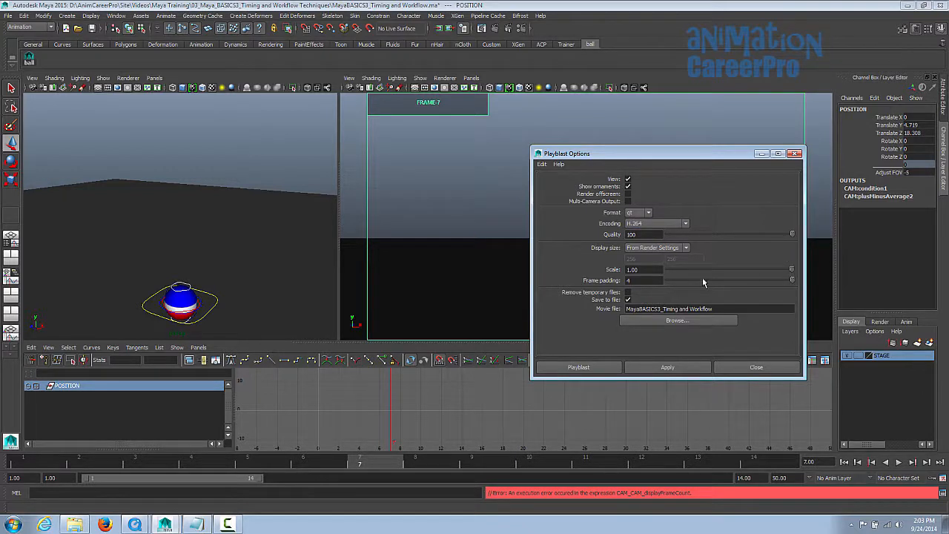
pyautogui.click(636, 280)
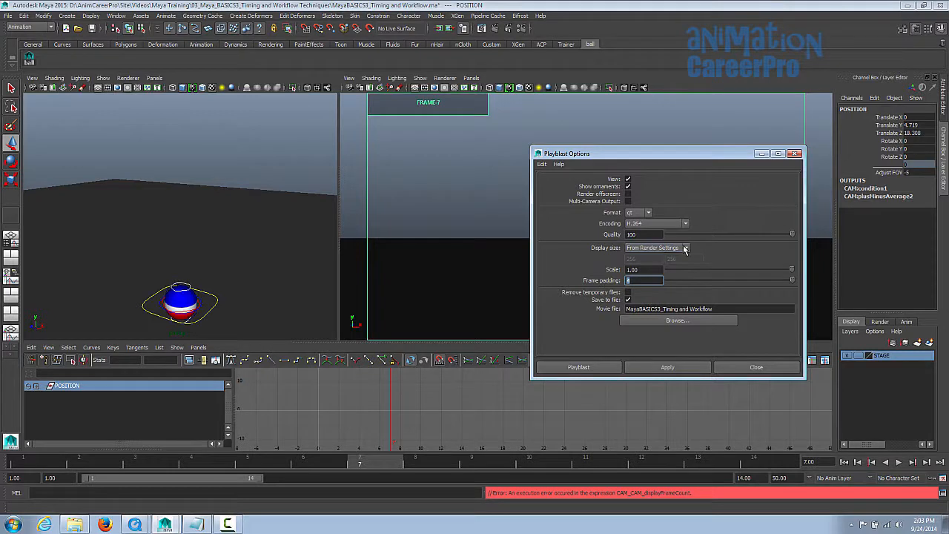
pyautogui.click(686, 249)
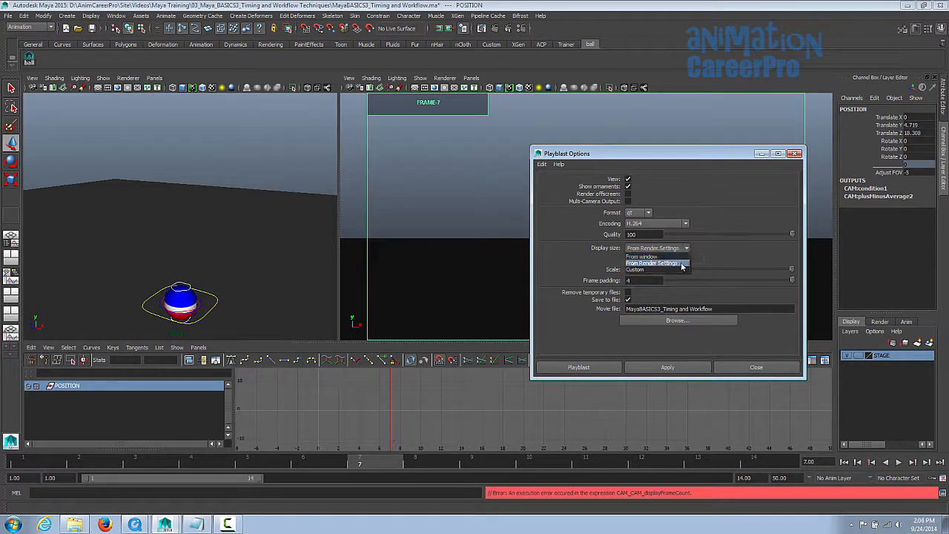
pyautogui.click(680, 262)
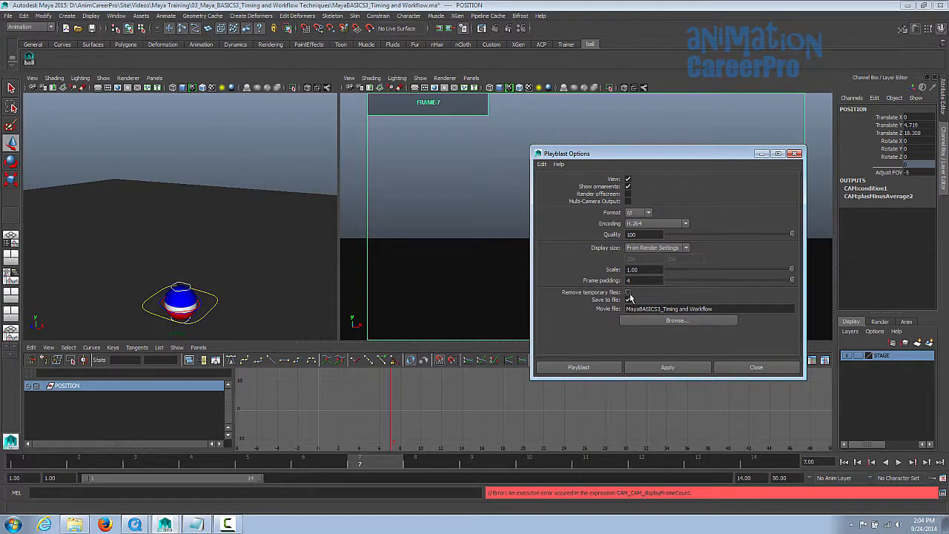
# Keep saving the playblast to file with temporary file removal off, and name the movie ball_no_principles on the Desktop
pyautogui.click(629, 300)
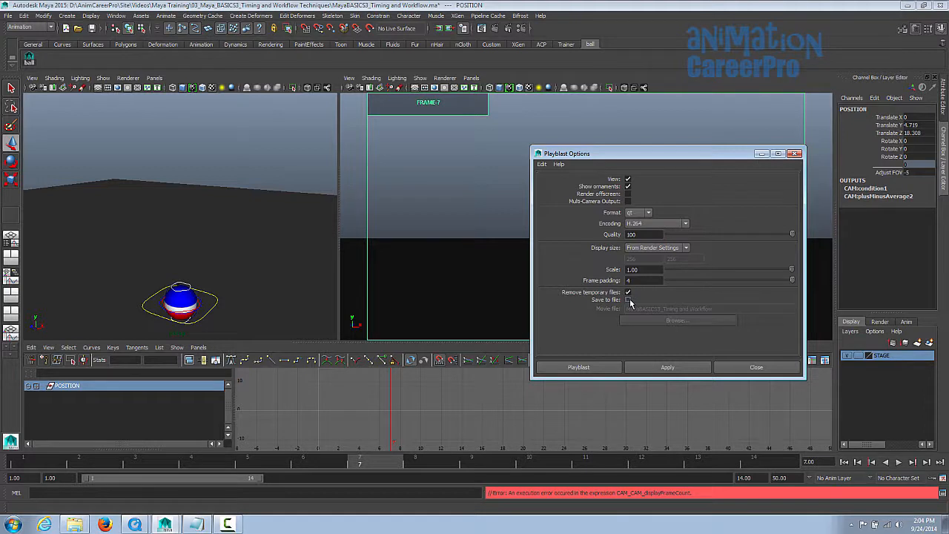
pyautogui.click(628, 299)
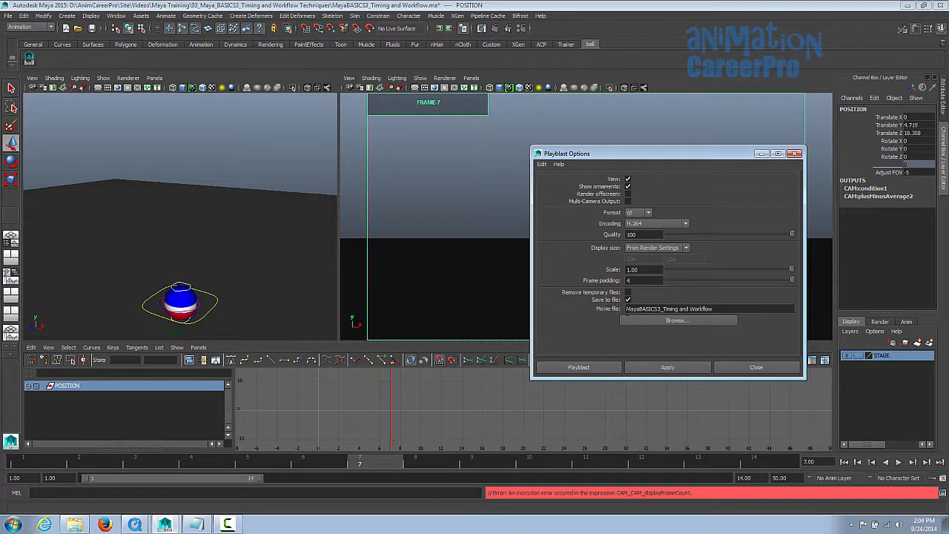
pyautogui.click(674, 321)
pyautogui.click(288, 169)
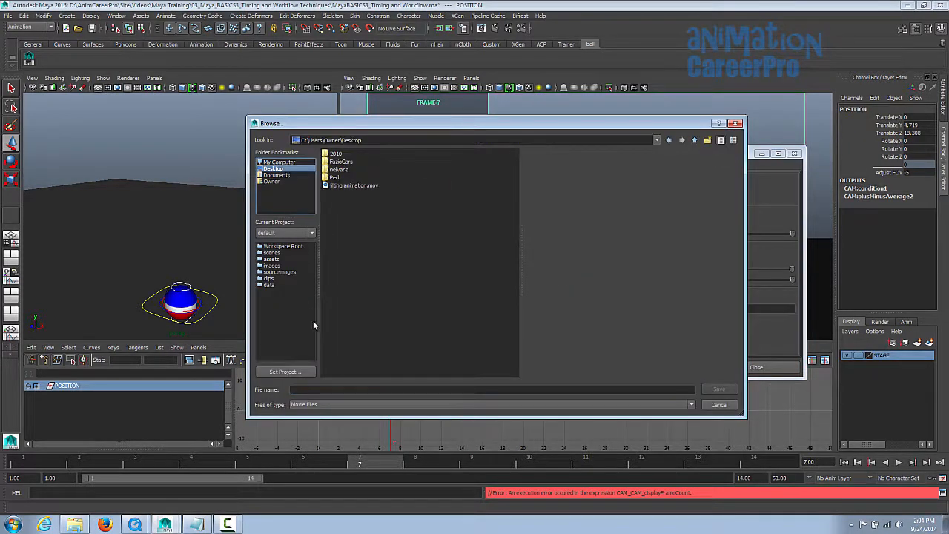
pyautogui.click(341, 388)
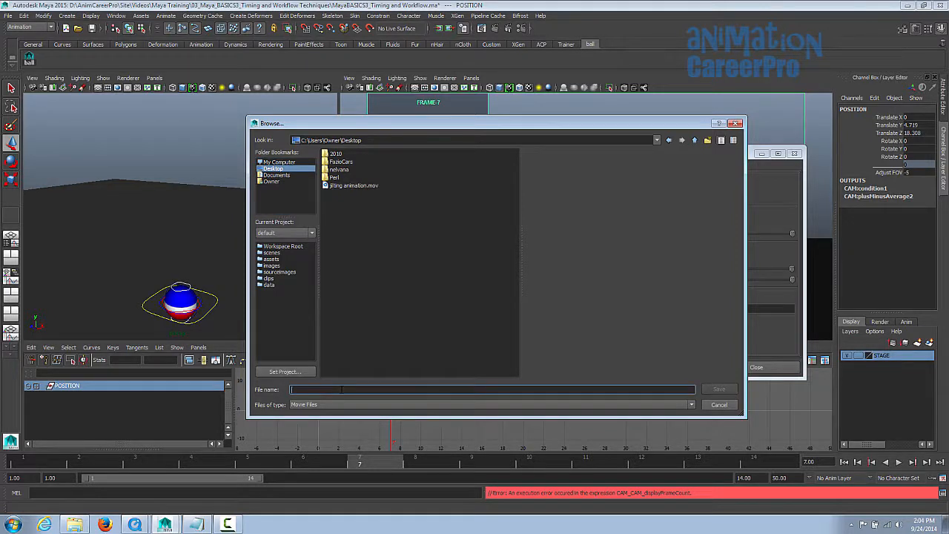
pyautogui.write('ball_no_principles')
pyautogui.click(719, 389)
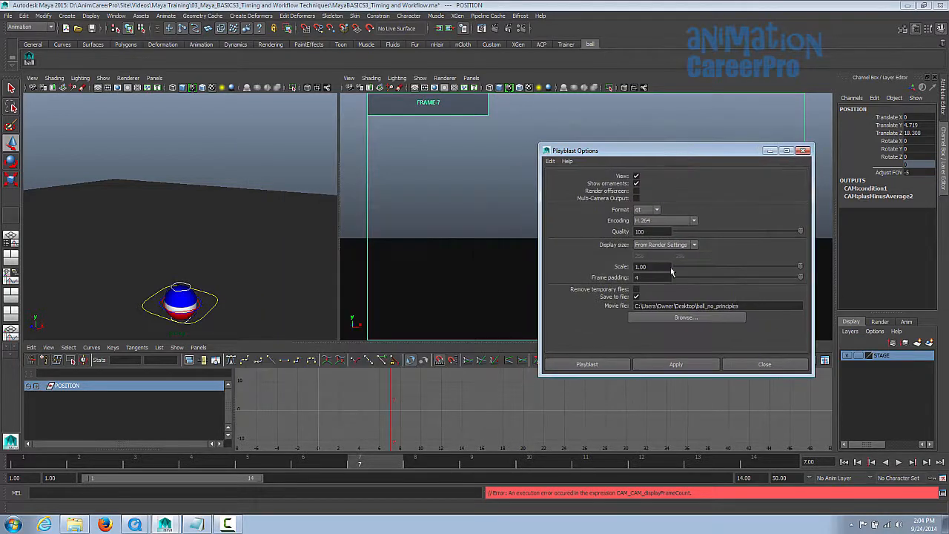
# Open the render settings alongside the playblast options and examine the Image Size section for width, height and preset
pyautogui.click(521, 28)
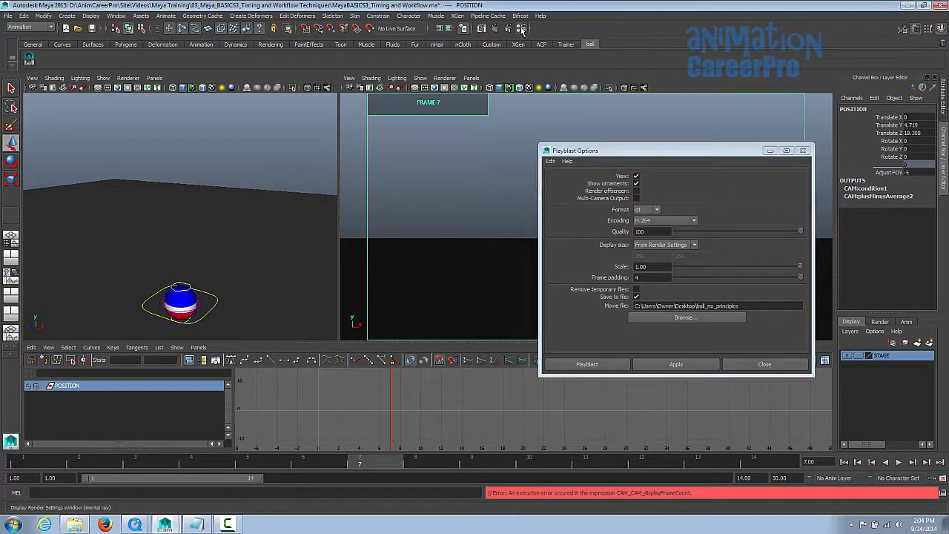
pyautogui.click(527, 29)
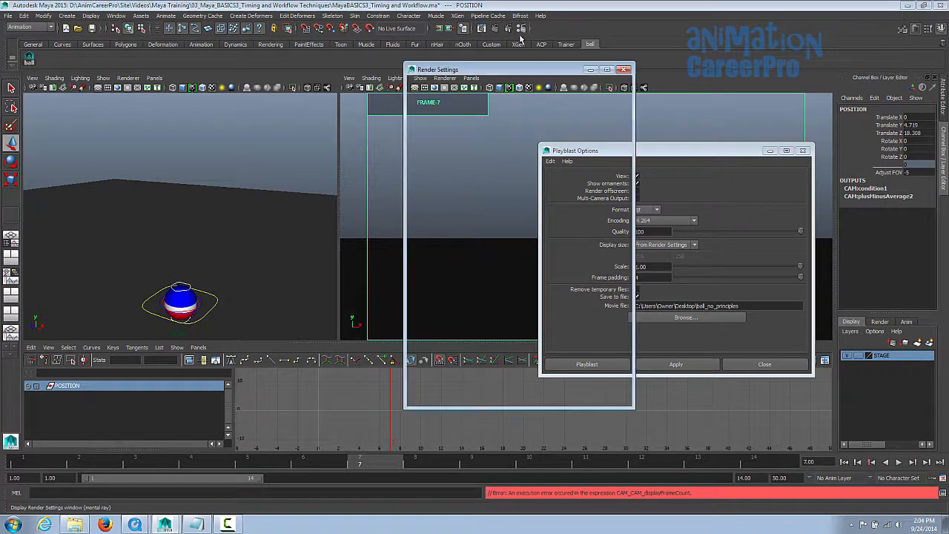
pyautogui.moveTo(548, 72); pyautogui.dragTo(407, 72)
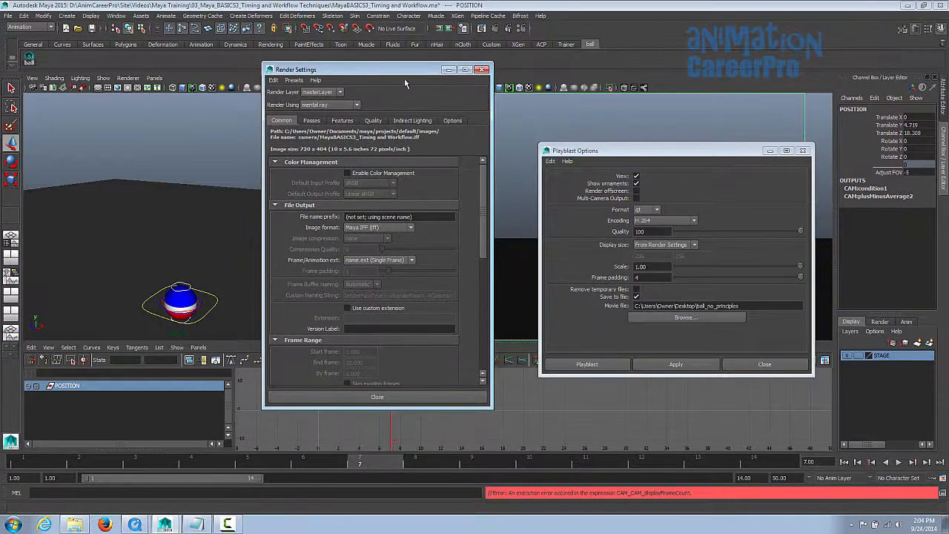
pyautogui.scroll(-10, 472, 297)
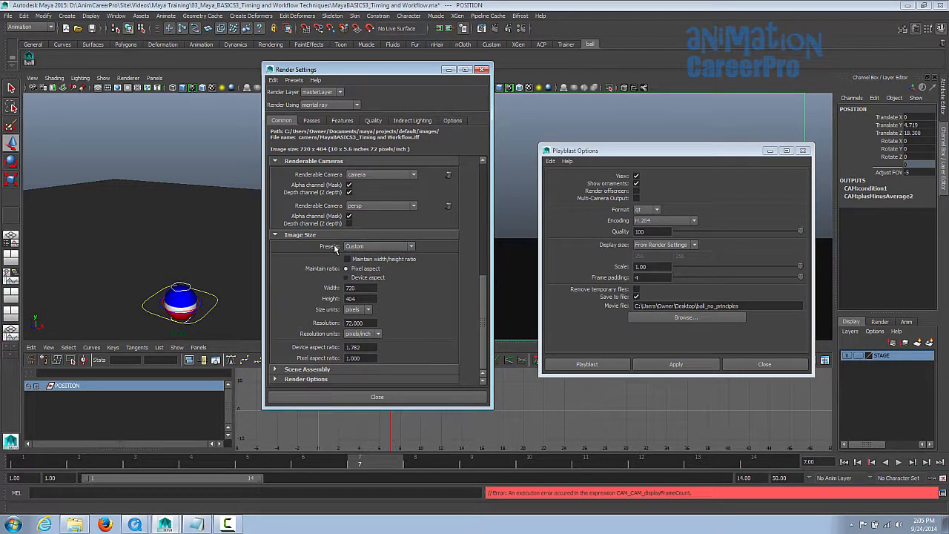
# Set the render image size preset to HD 720 and close the render settings
pyautogui.click(410, 247)
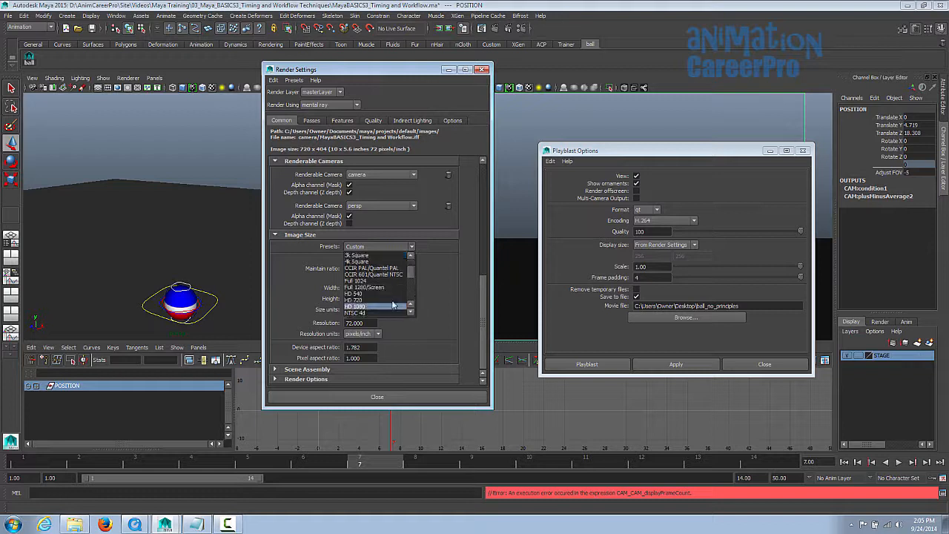
pyautogui.scroll(-2, 412, 303)
pyautogui.click(390, 301)
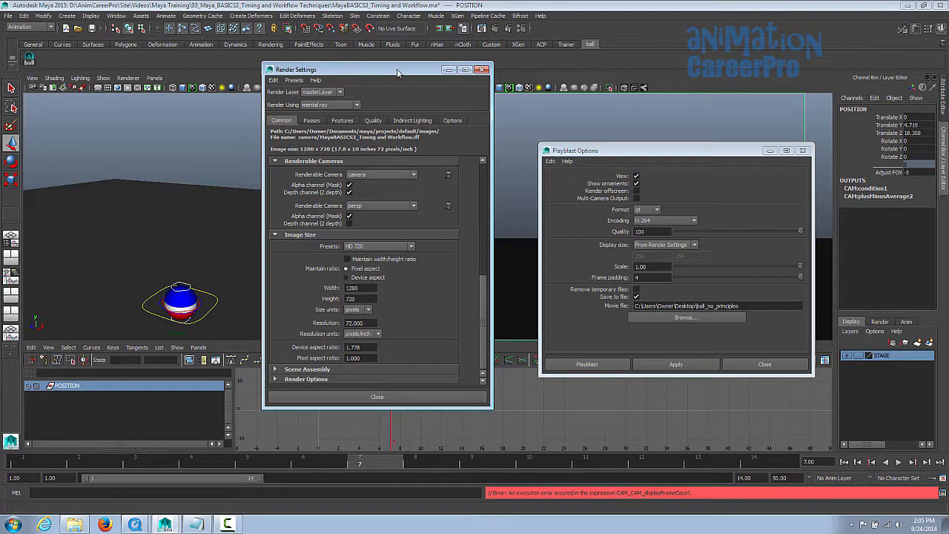
pyautogui.moveTo(397, 72); pyautogui.dragTo(401, 70)
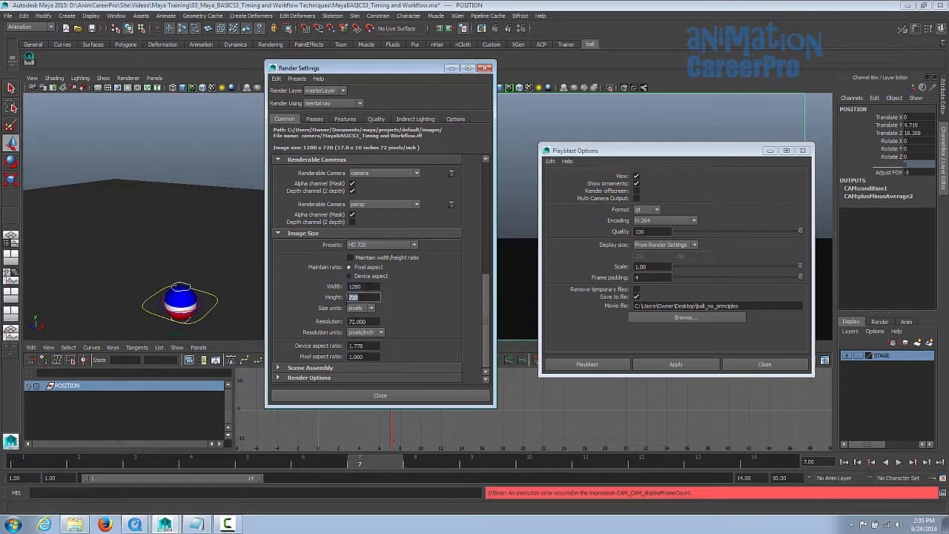
pyautogui.doubleClick(375, 298)
pyautogui.click(379, 395)
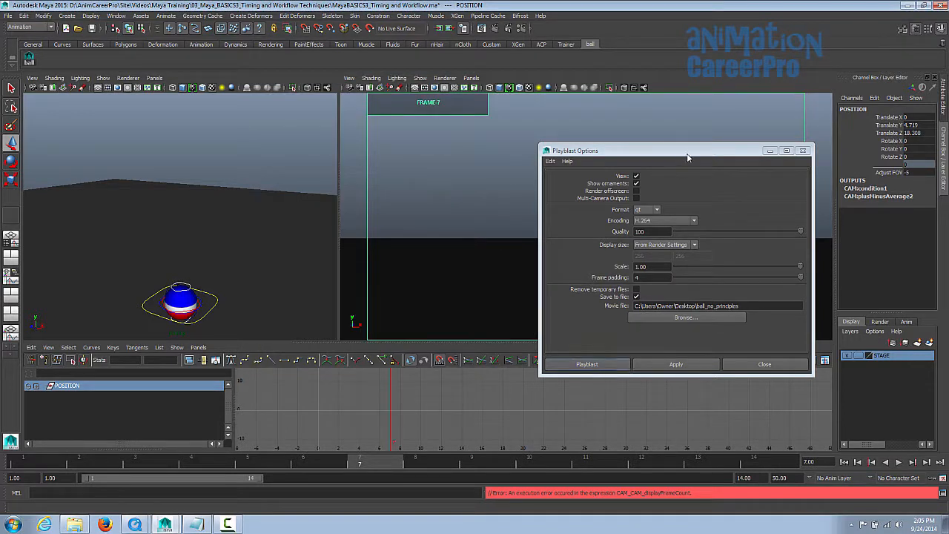
# Maximize the camera view and playblast the animation to the ball_no_principles movie file
pyautogui.moveTo(712, 151); pyautogui.dragTo(717, 150)
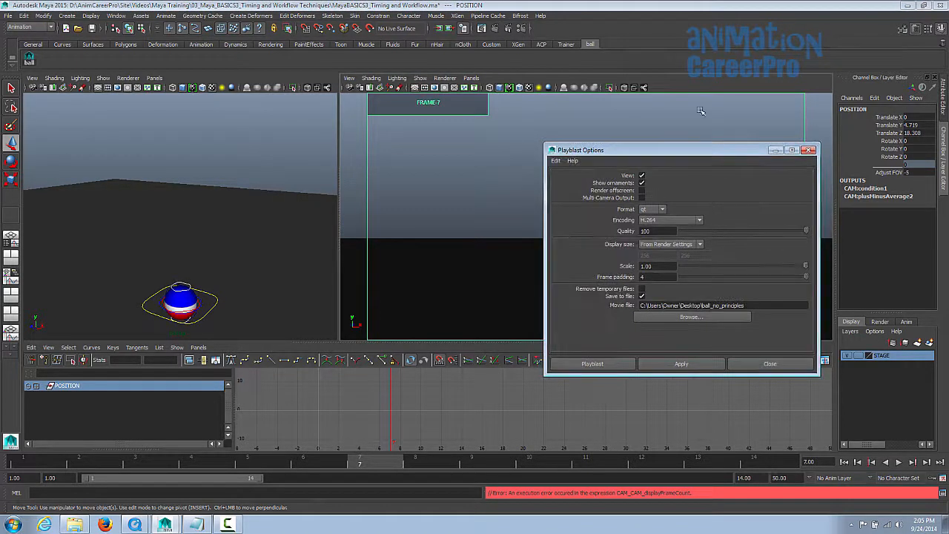
pyautogui.click(710, 81)
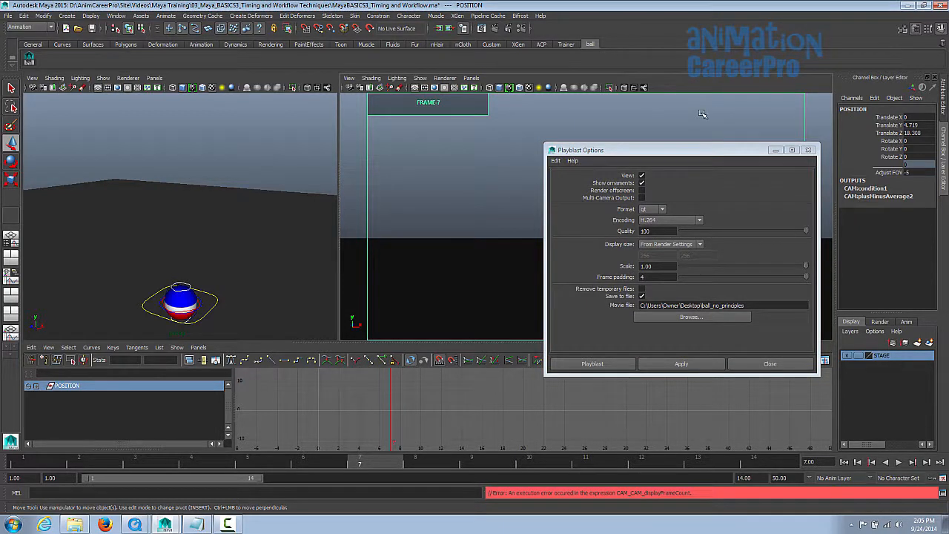
pyautogui.press('space')
pyautogui.moveTo(691, 153); pyautogui.dragTo(696, 114)
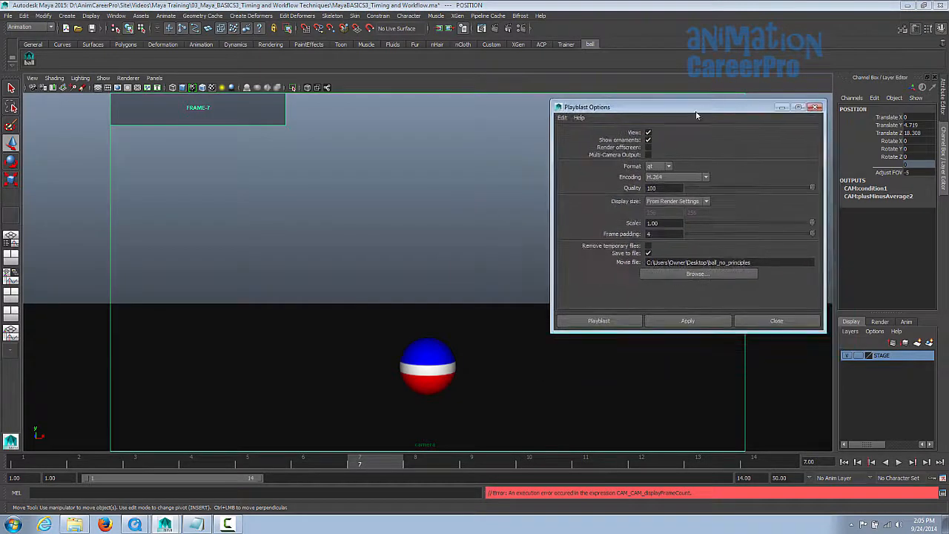
pyautogui.click(587, 318)
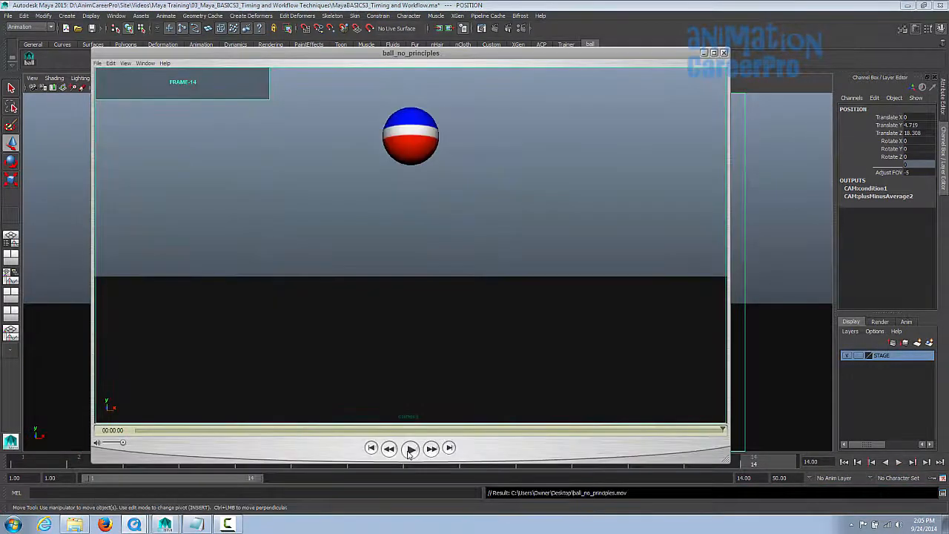
# Review the ball_no_principles movie by scrubbing, comparing half and normal size, and playing it, and move its window out of the way
pyautogui.moveTo(255, 348); pyautogui.dragTo(271, 339)
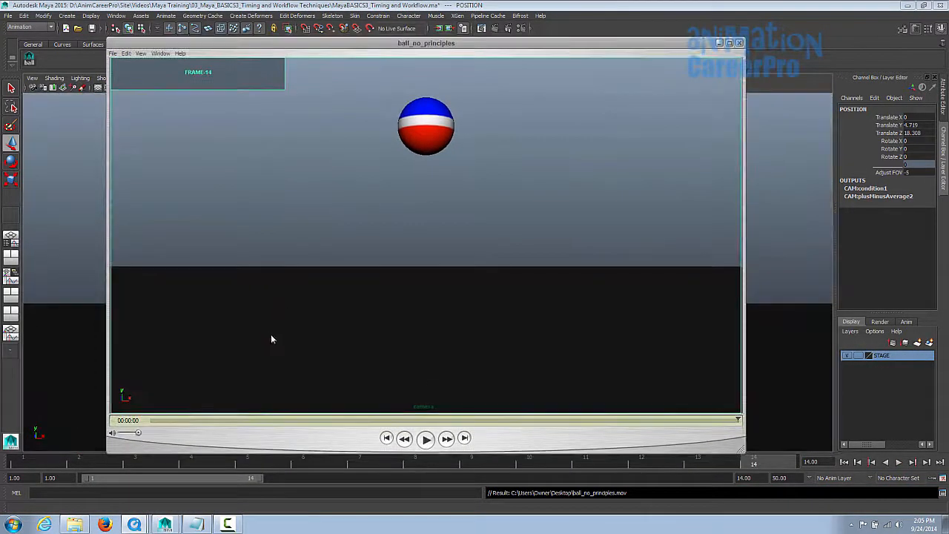
pyautogui.moveTo(157, 421); pyautogui.dragTo(347, 422)
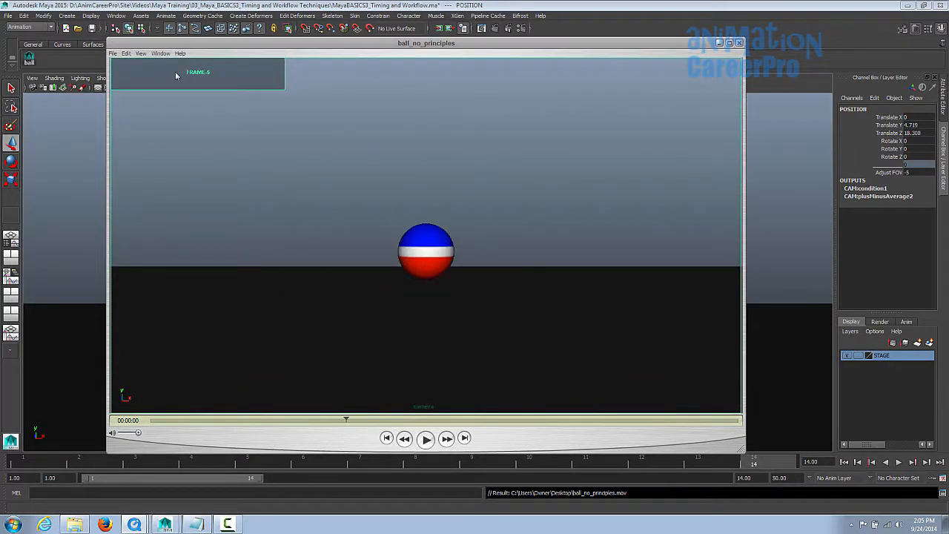
pyautogui.moveTo(353, 420); pyautogui.dragTo(151, 421)
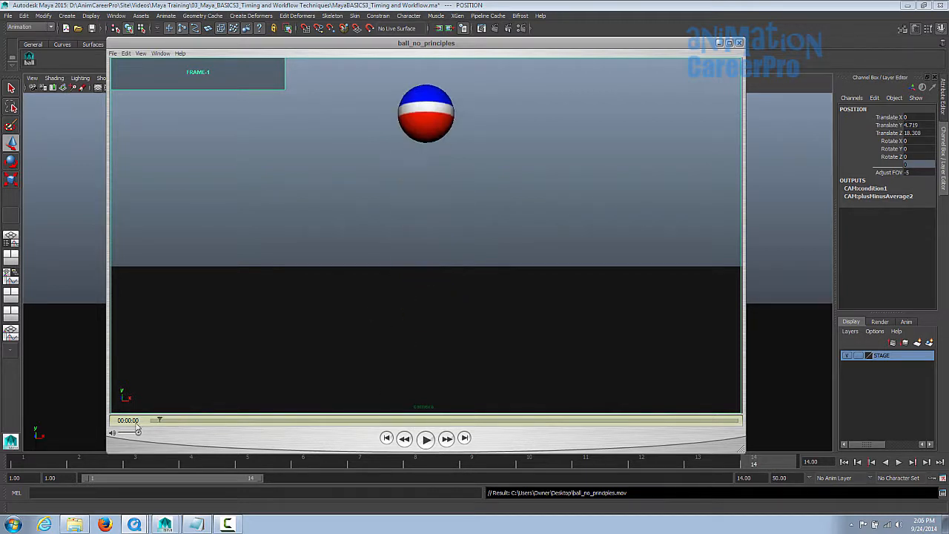
pyautogui.click(139, 53)
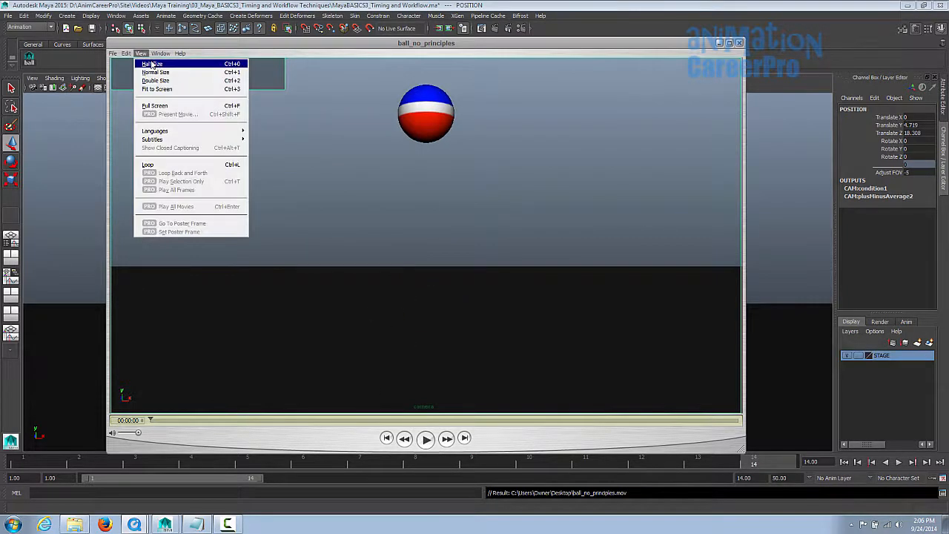
pyautogui.click(152, 64)
pyautogui.click(141, 54)
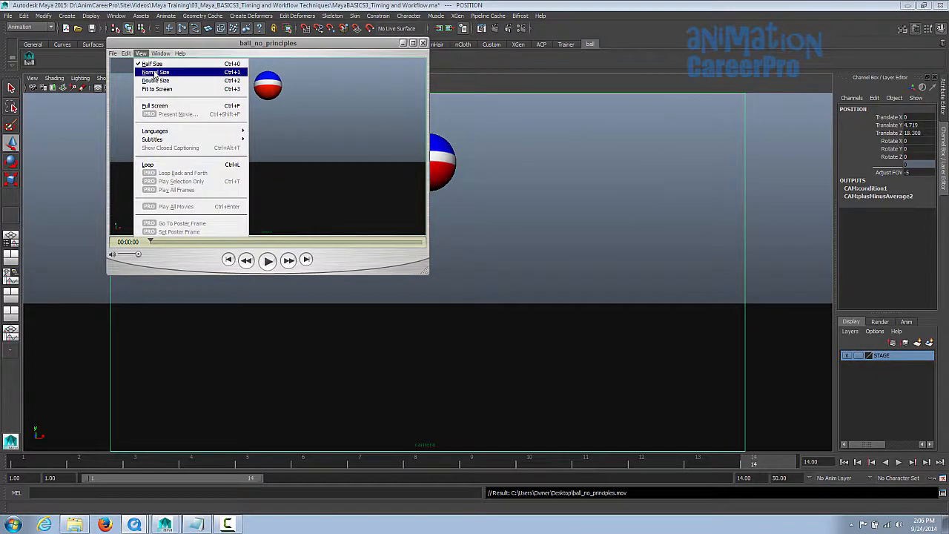
pyautogui.click(153, 71)
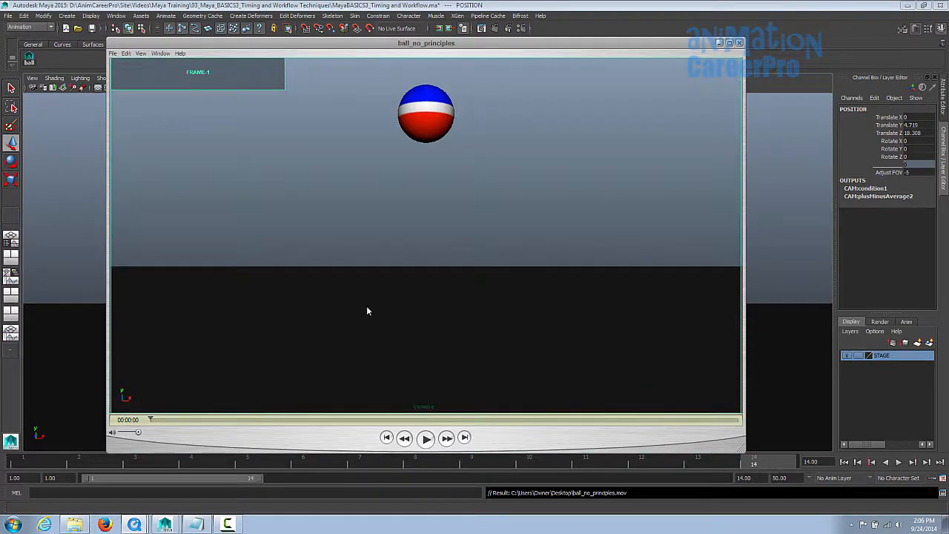
pyautogui.click(428, 439)
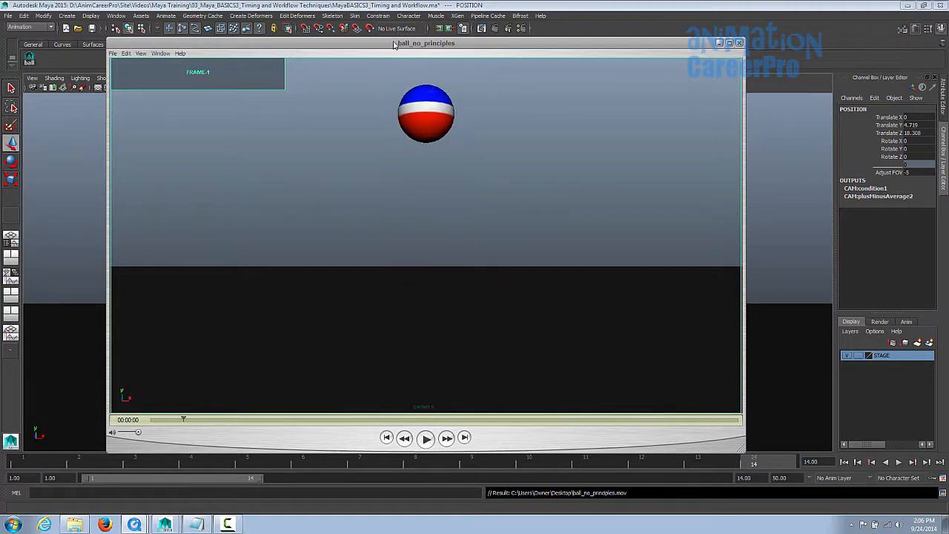
pyautogui.moveTo(461, 46); pyautogui.dragTo(948, 34)
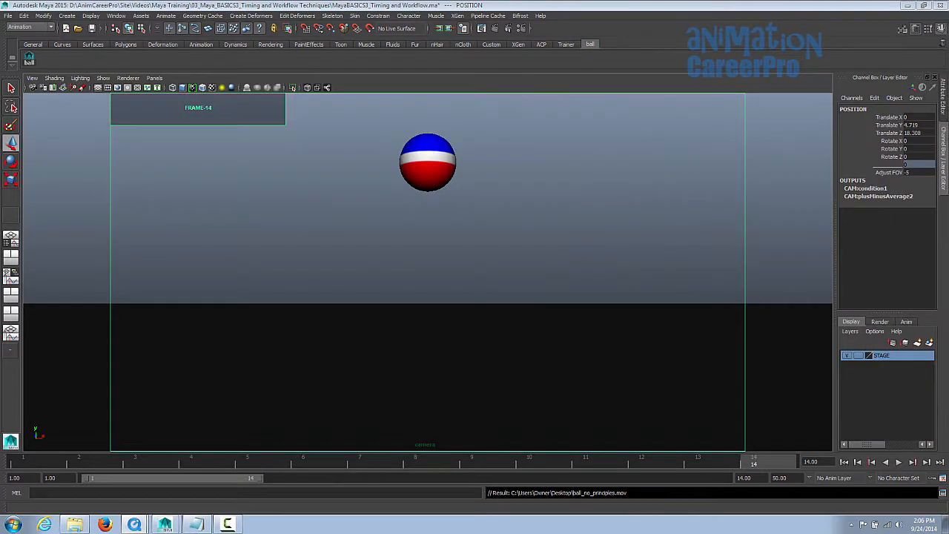
# Restore the multi-view layout, select all the ball's controls, and extend the playback range to frame 28
pyautogui.click(585, 210)
pyautogui.press('space')
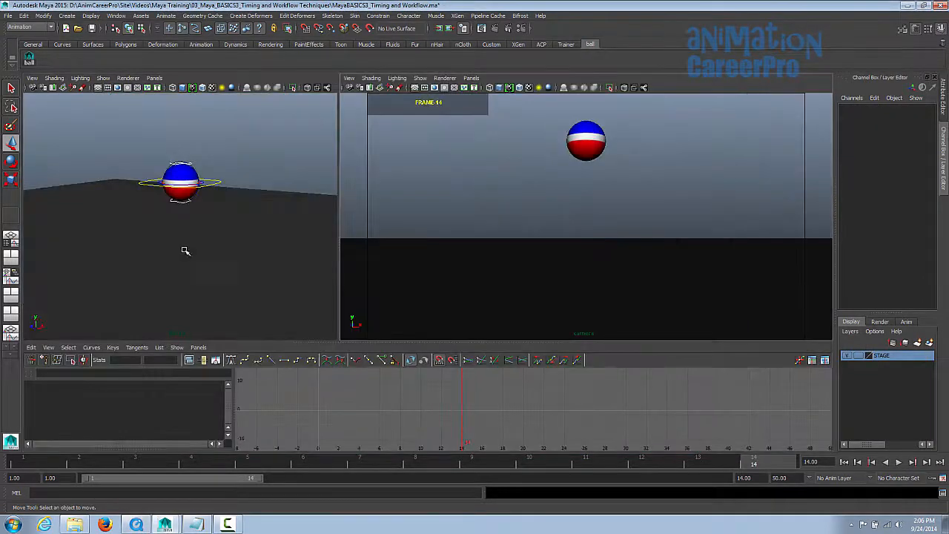
pyautogui.keyDown('alt'); pyautogui.moveTo(201, 169); pyautogui.dragTo(209, 184); pyautogui.keyUp('alt')
pyautogui.click(29, 59)
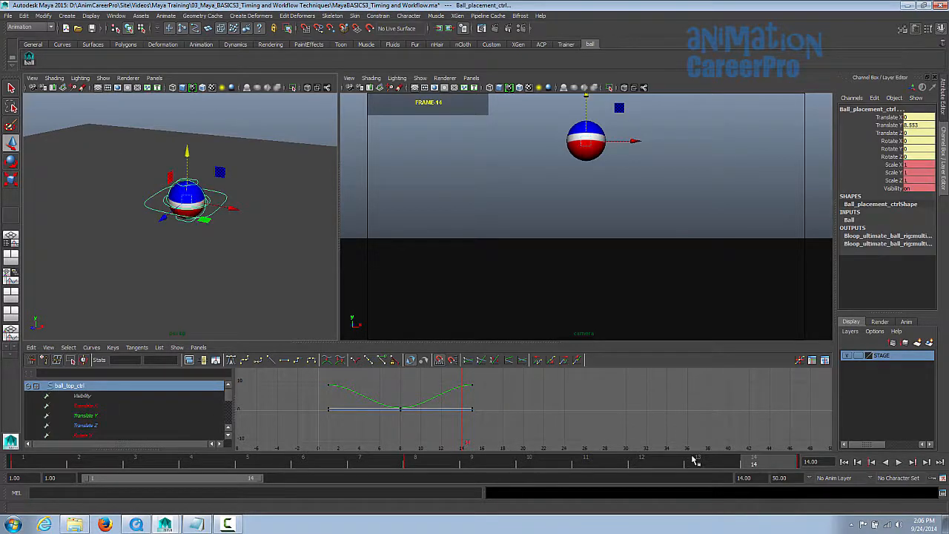
pyautogui.moveTo(260, 478); pyautogui.dragTo(445, 492)
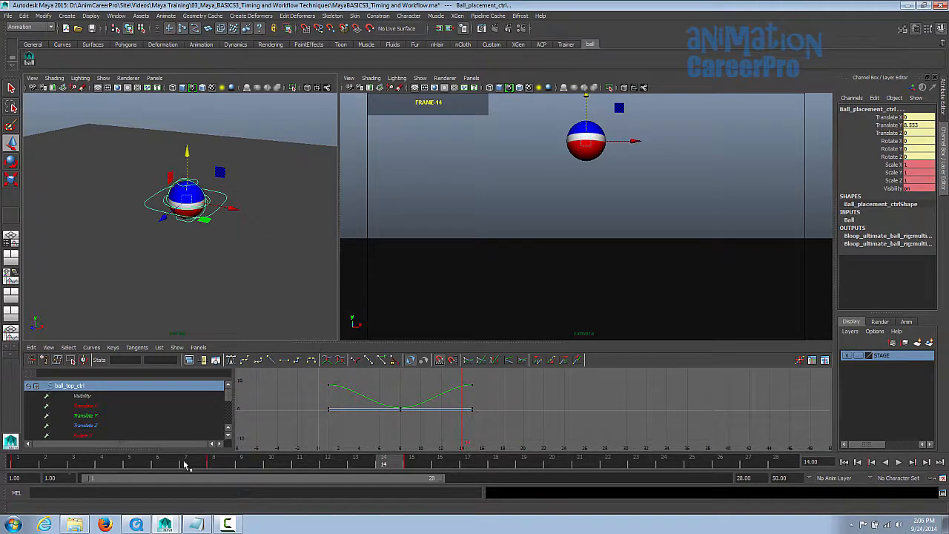
# Delete all the ball's keyframes from frame 7 through frame 16
pyautogui.keyDown('shift'); pyautogui.moveTo(199, 463); pyautogui.dragTo(445, 464); pyautogui.keyUp('shift')
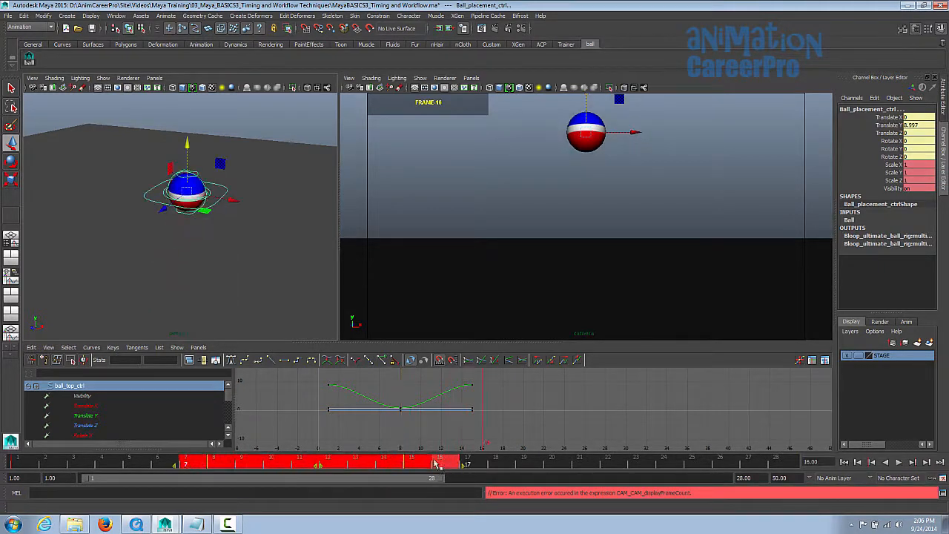
pyautogui.rightClick(426, 464)
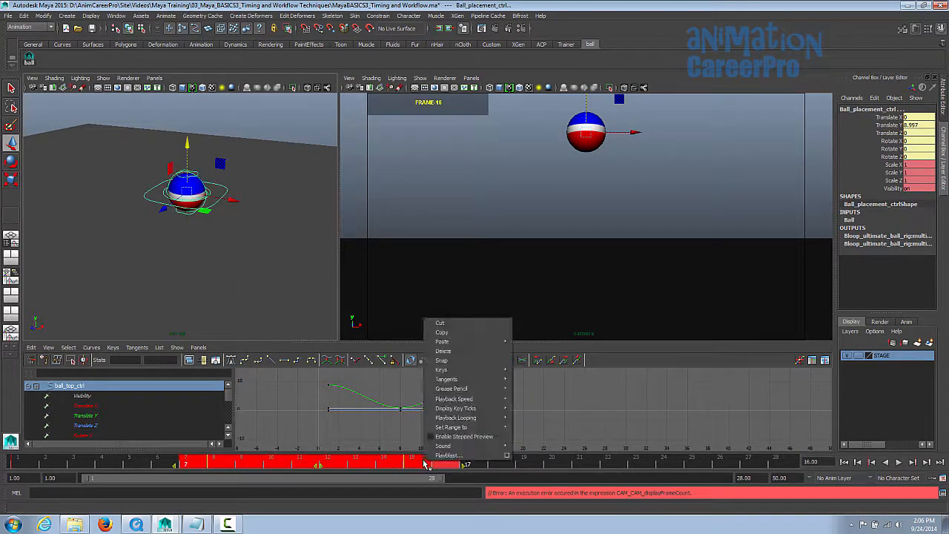
pyautogui.click(470, 352)
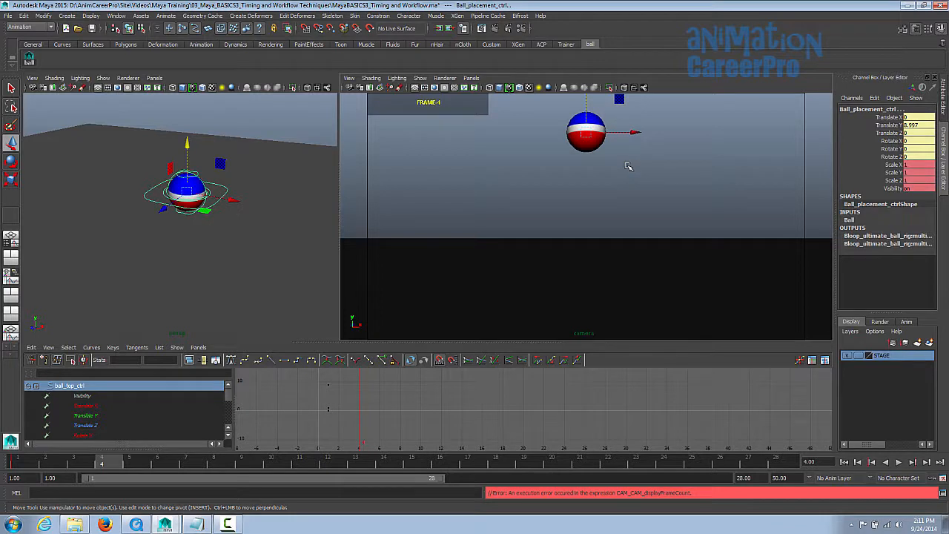
# At frame 6, lower the ball placement control to about 6.22 in Translate Y, key all ball controls, and play back the motion
pyautogui.moveTo(142, 466); pyautogui.dragTo(230, 463)
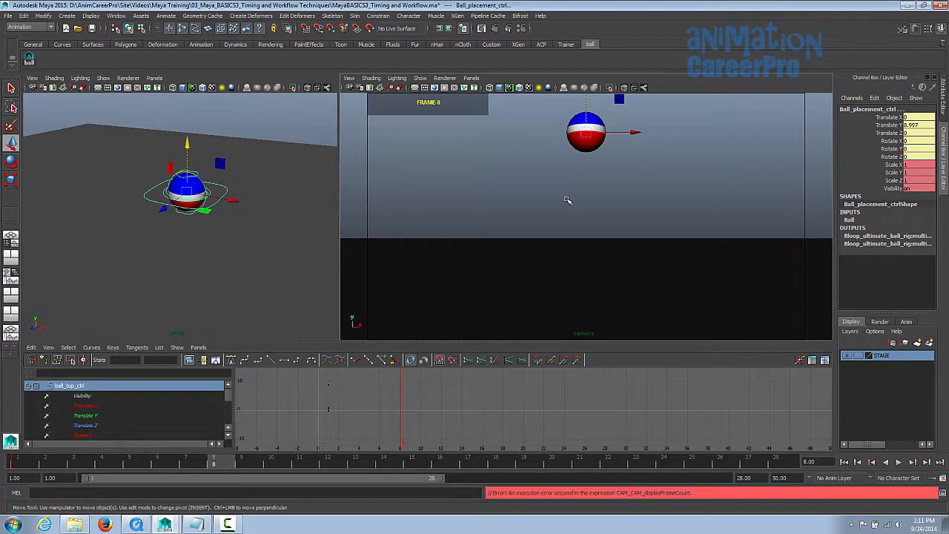
pyautogui.moveTo(102, 467)
pyautogui.mouseDown()
pyautogui.moveTo(43, 467)
pyautogui.moveTo(103, 467)
pyautogui.mouseUp()
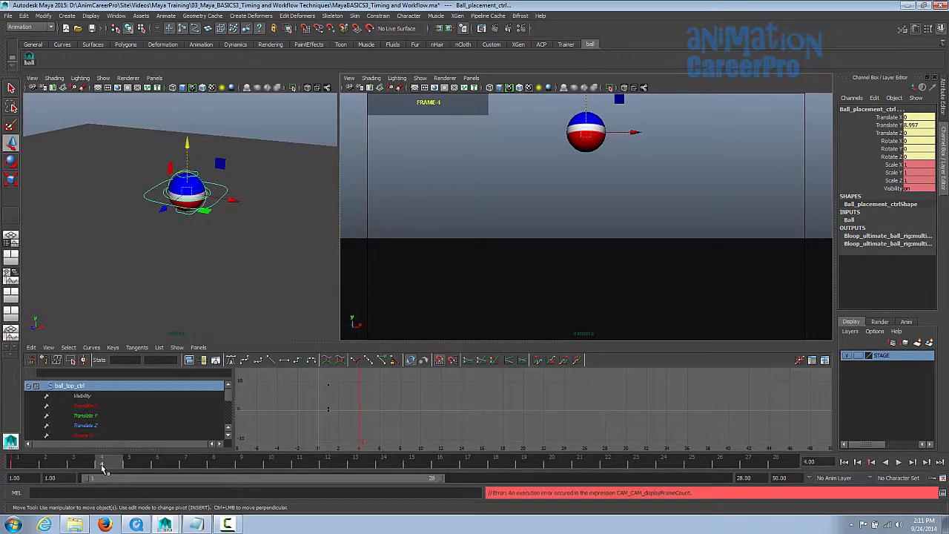
pyautogui.moveTo(103, 467); pyautogui.dragTo(157, 464)
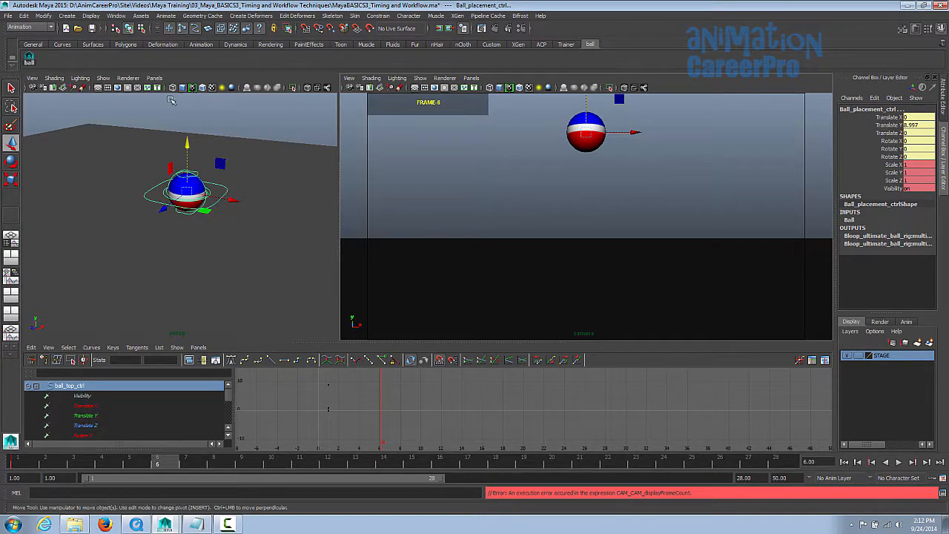
pyautogui.click(188, 141)
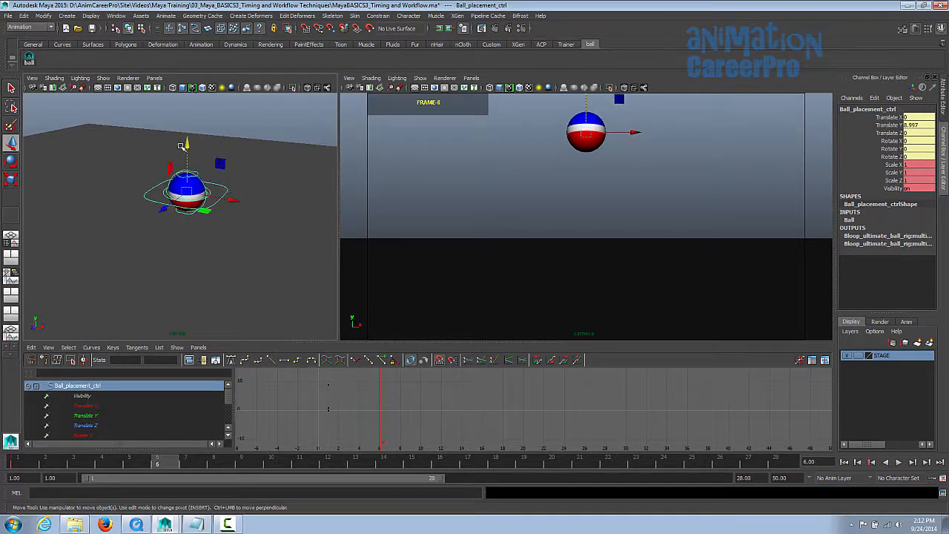
pyautogui.moveTo(187, 142); pyautogui.dragTo(194, 196)
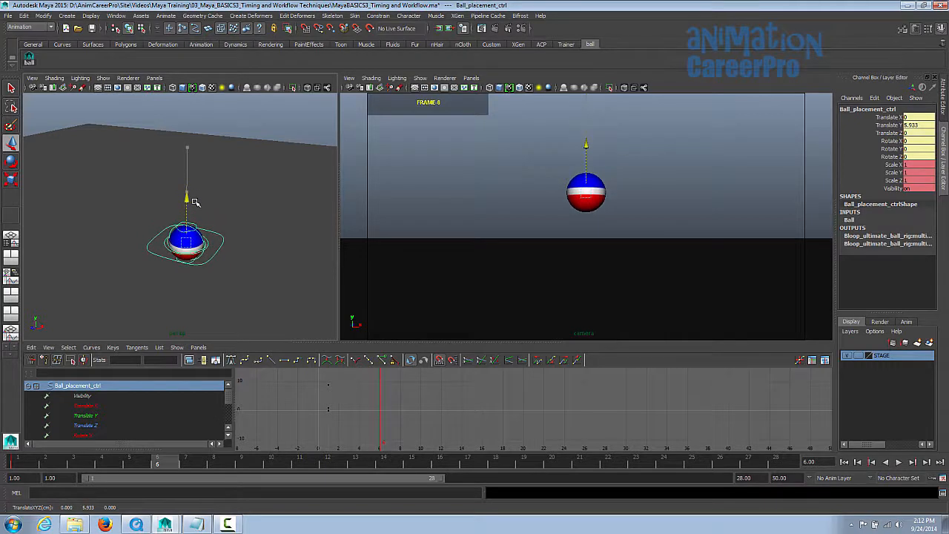
pyautogui.click(29, 59)
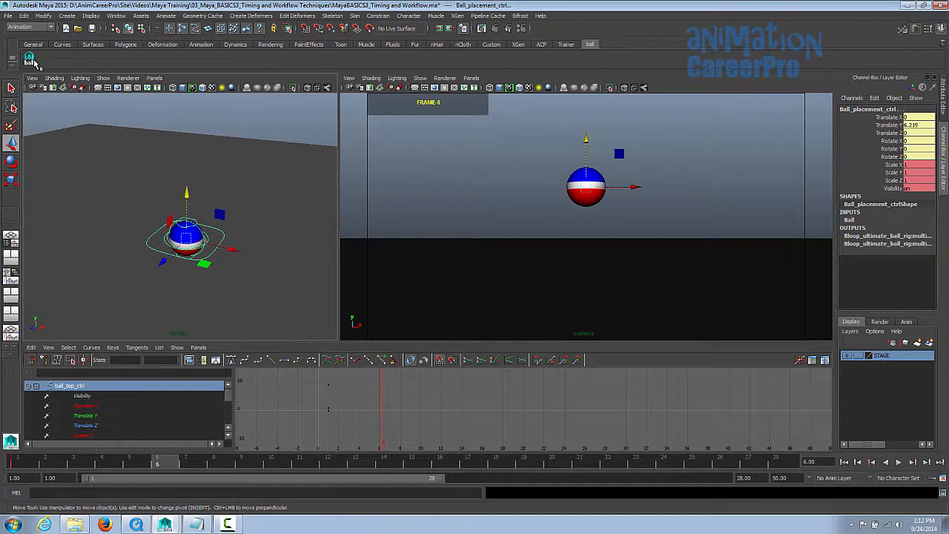
pyautogui.press('s')
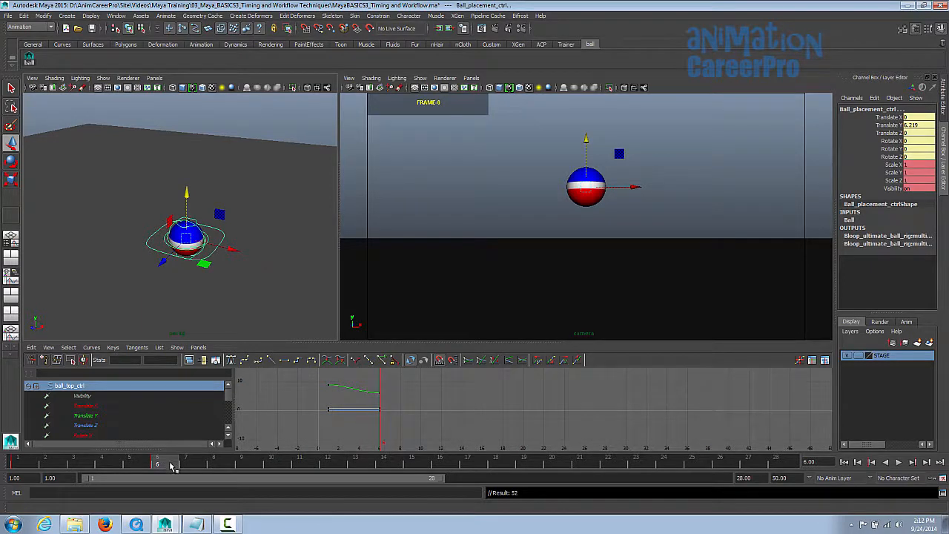
pyautogui.hotkey('alt', 'v')
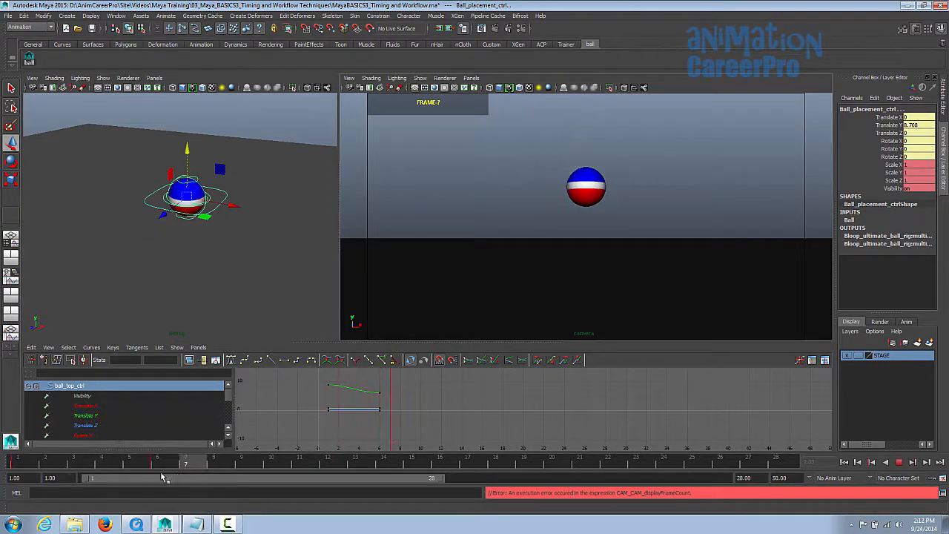
pyautogui.hotkey('alt', 'v')
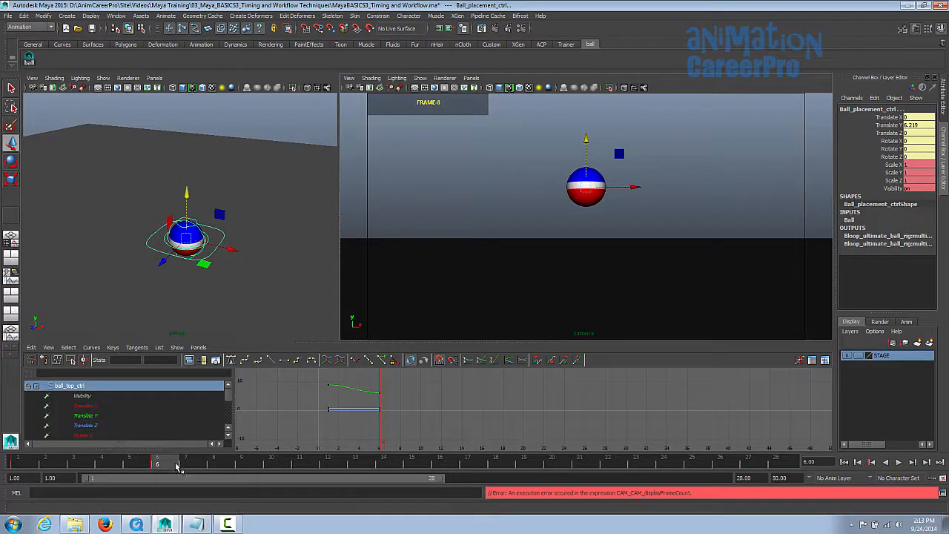
# At frame 9, lower only the ball placement control to about 2.85 in Translate Y
pyautogui.moveTo(177, 466); pyautogui.dragTo(241, 466)
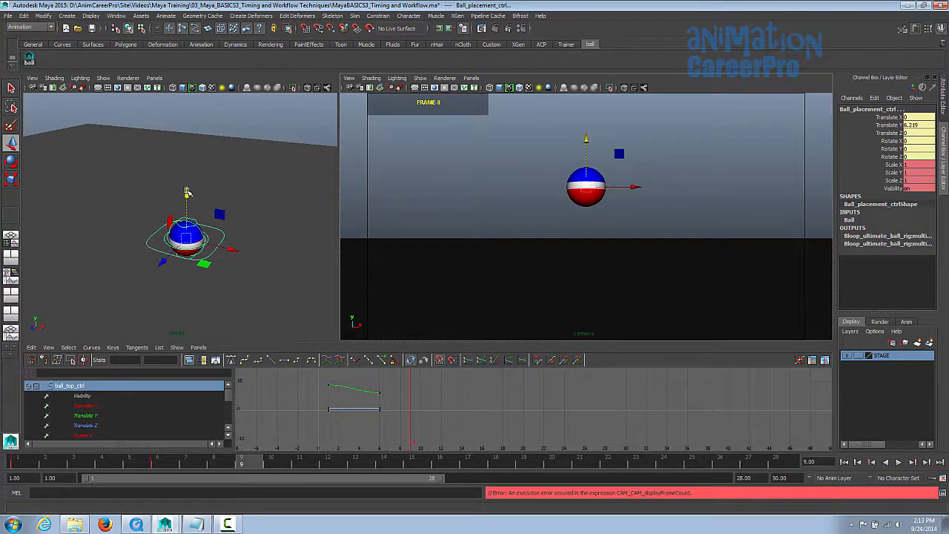
pyautogui.moveTo(188, 192); pyautogui.dragTo(188, 213)
pyautogui.hotkey('ctrl', 'z')
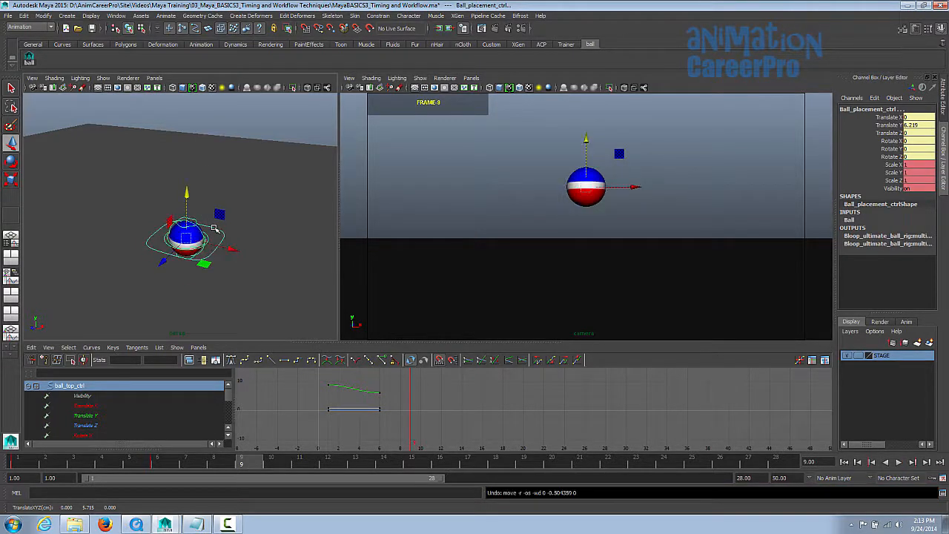
pyautogui.click(215, 228)
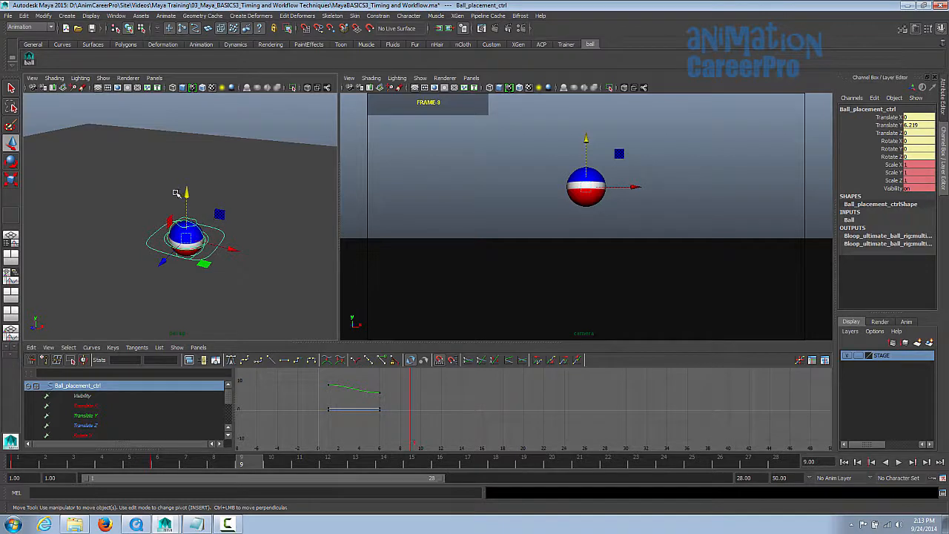
pyautogui.moveTo(187, 192); pyautogui.dragTo(187, 242)
pyautogui.keyDown('alt'); pyautogui.moveTo(255, 265); pyautogui.dragTo(256, 241); pyautogui.keyUp('alt')
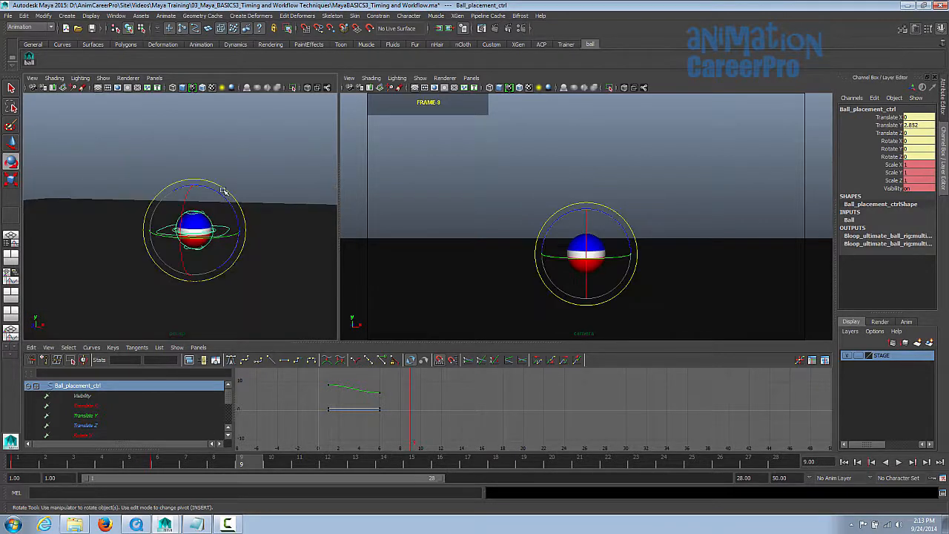
# Stretch the ball by raising its top control to about 0.22 in Translate Y, and key all ball controls at frame 9
pyautogui.press('q')
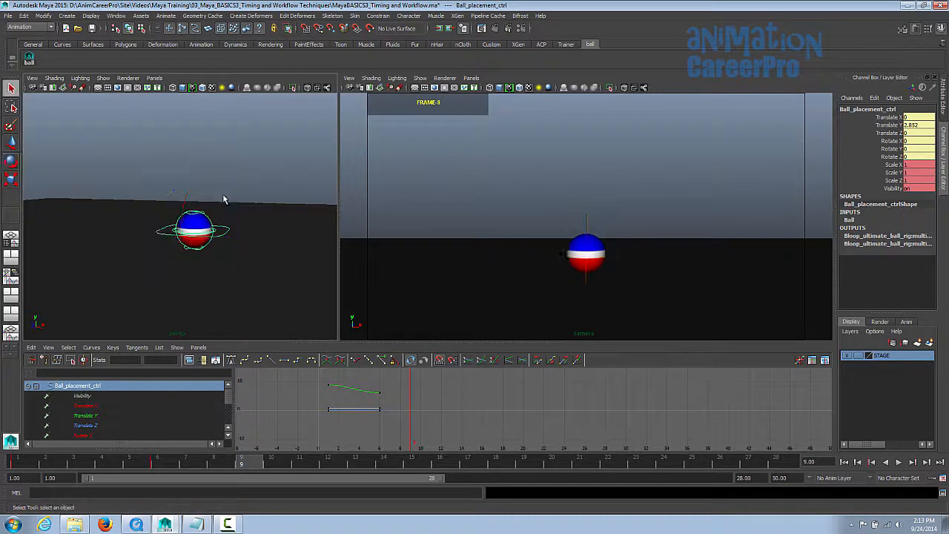
pyautogui.scroll(5, 219, 205)
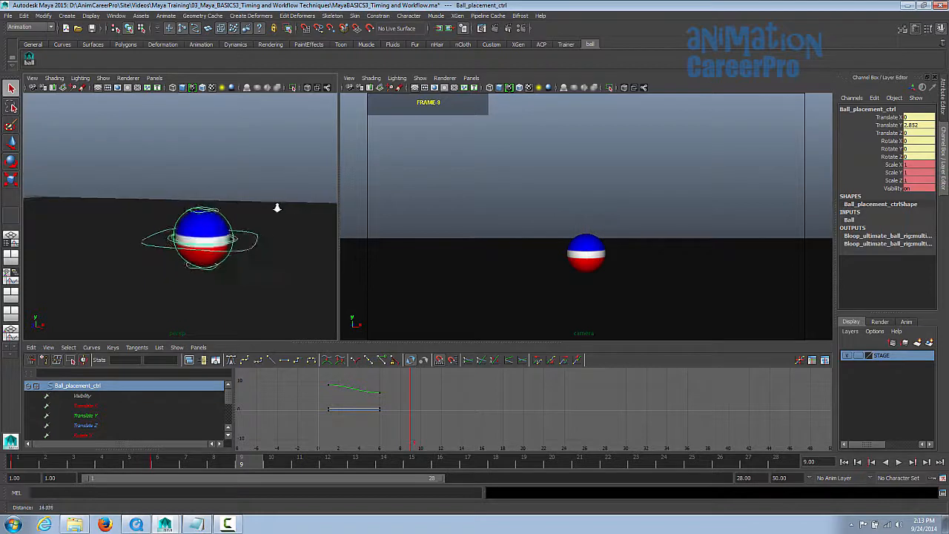
pyautogui.click(198, 213)
pyautogui.press('w')
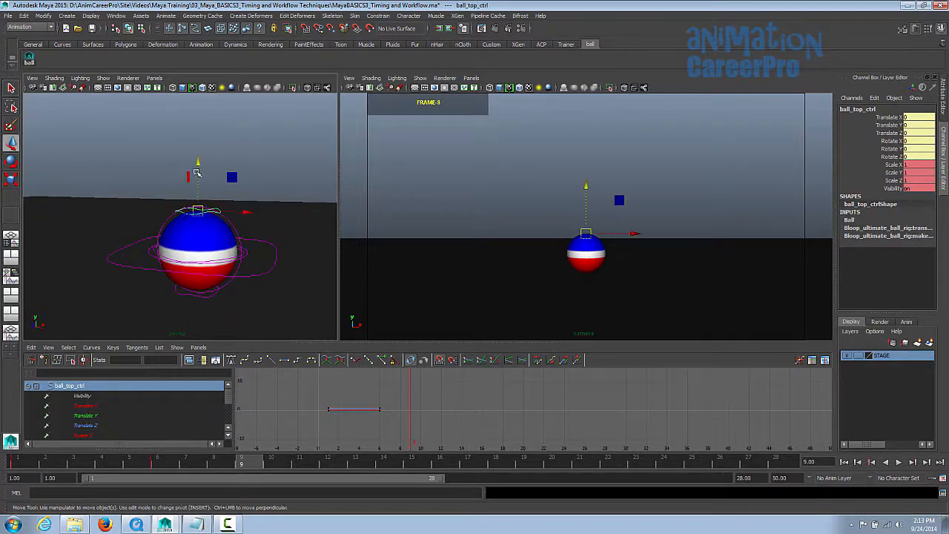
pyautogui.moveTo(199, 162)
pyautogui.mouseDown()
pyautogui.moveTo(202, 147)
pyautogui.moveTo(208, 153)
pyautogui.mouseUp()
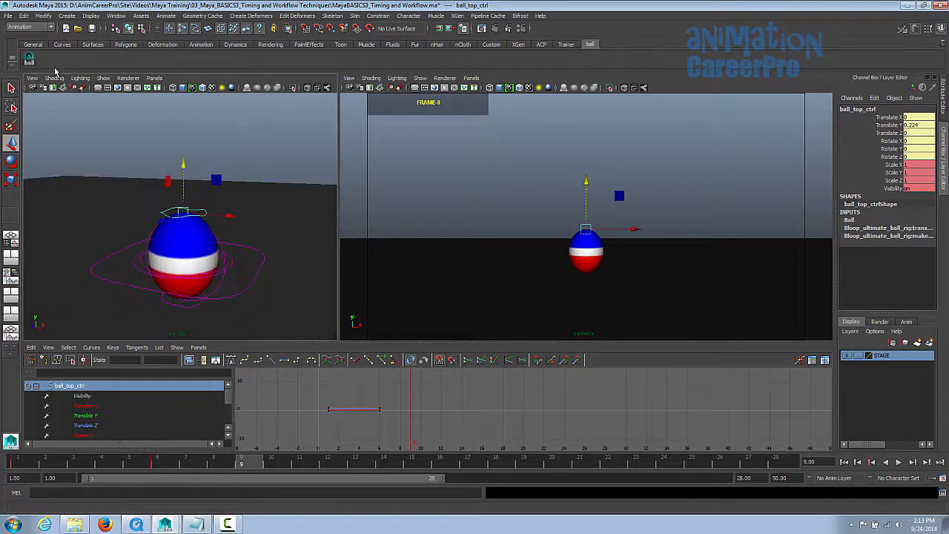
pyautogui.click(31, 63)
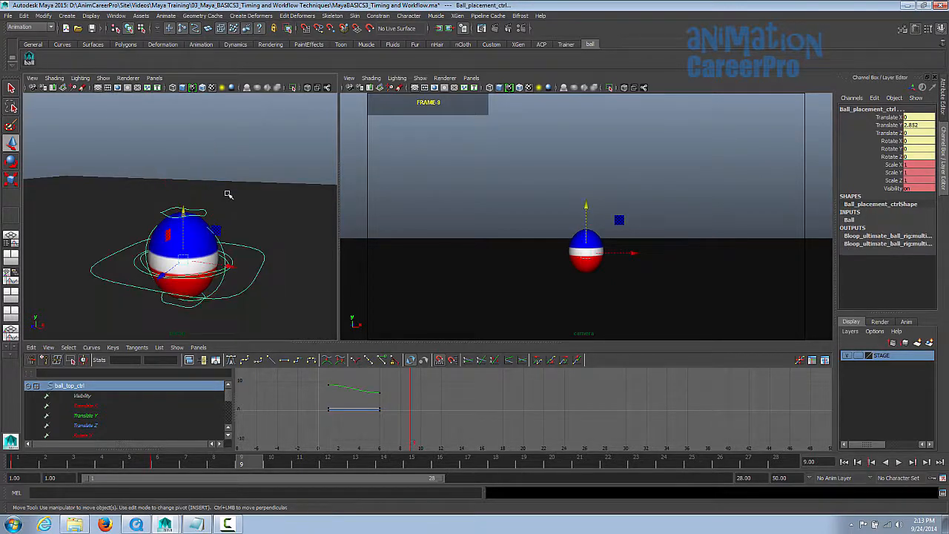
pyautogui.press('s')
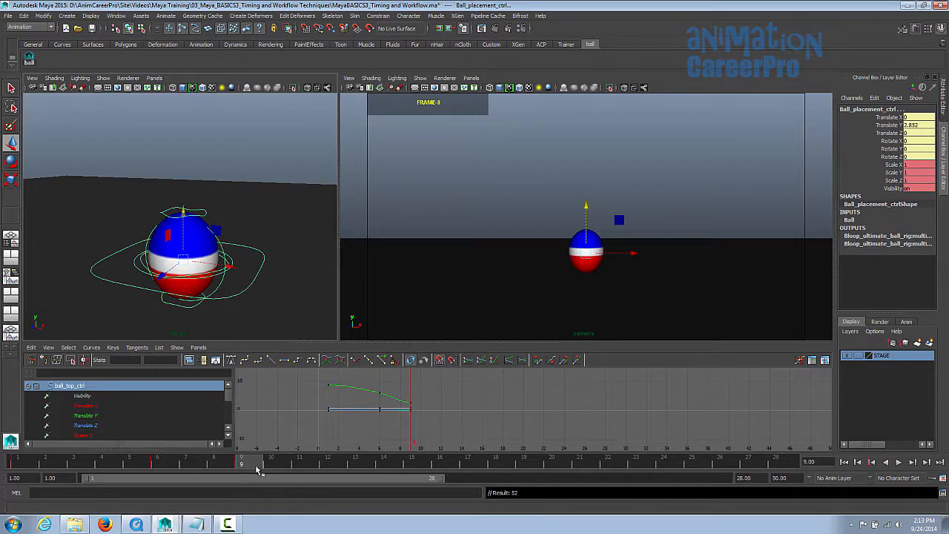
# At frame 10, lower the ball placement control to about 1.44 in Translate Y
pyautogui.hotkey('alt', 'v')
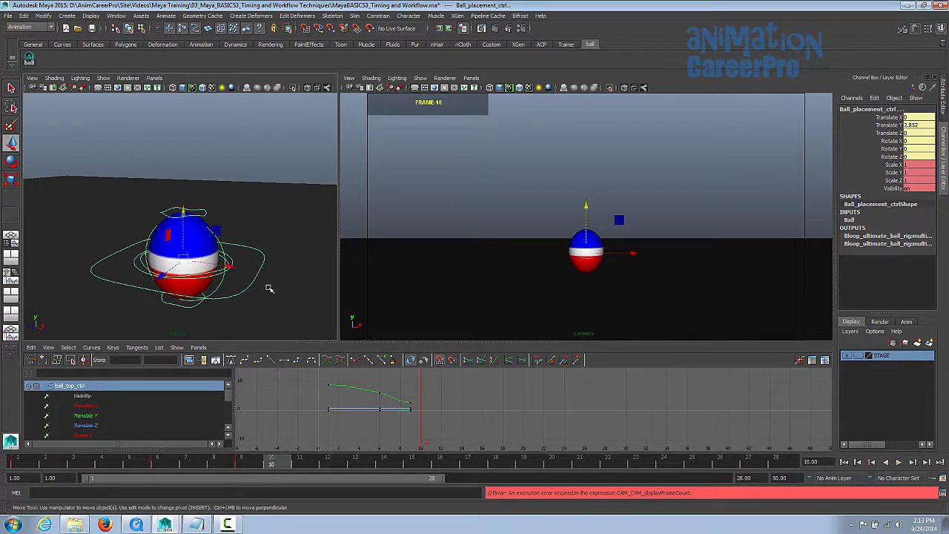
pyautogui.keyDown('alt'); pyautogui.moveTo(269, 275); pyautogui.dragTo(283, 229, button='middle'); pyautogui.keyUp('alt')
pyautogui.click(273, 230)
pyautogui.moveTo(206, 177); pyautogui.dragTo(276, 268)
pyautogui.moveTo(198, 228); pyautogui.dragTo(204, 192)
# Raise the ball's top control to about 0.65 in Translate Y, key all ball controls at frame 10, and play back the motion
pyautogui.click(205, 191)
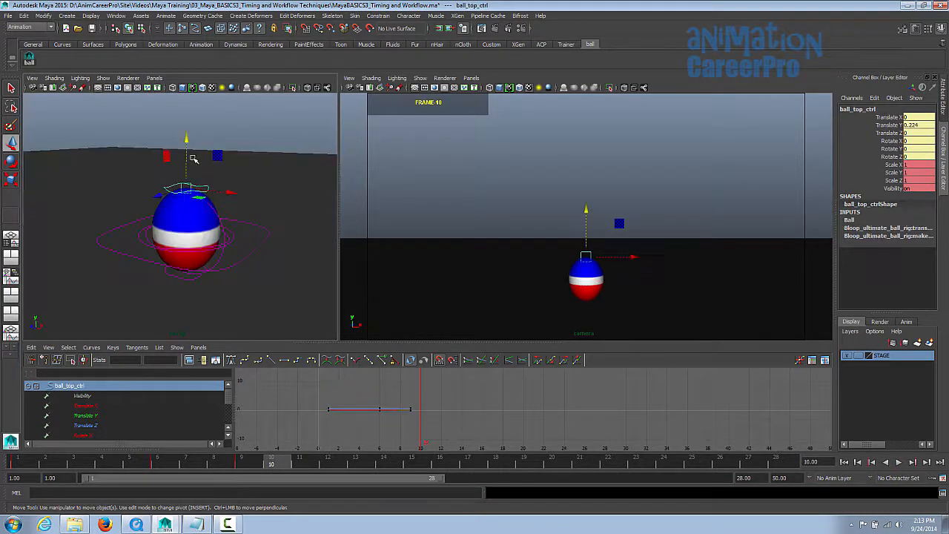
pyautogui.moveTo(187, 141); pyautogui.dragTo(188, 123)
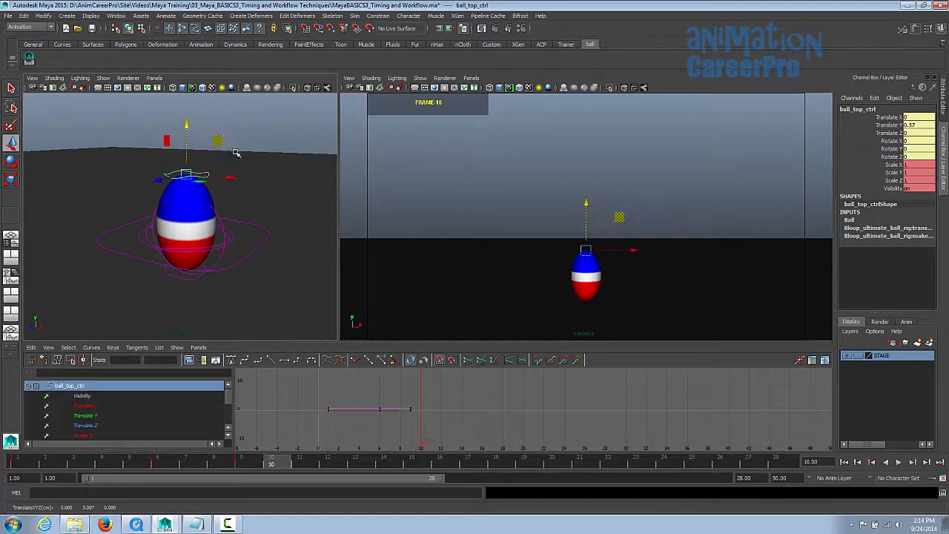
pyautogui.keyDown('alt'); pyautogui.moveTo(240, 153); pyautogui.dragTo(273, 178); pyautogui.keyUp('alt')
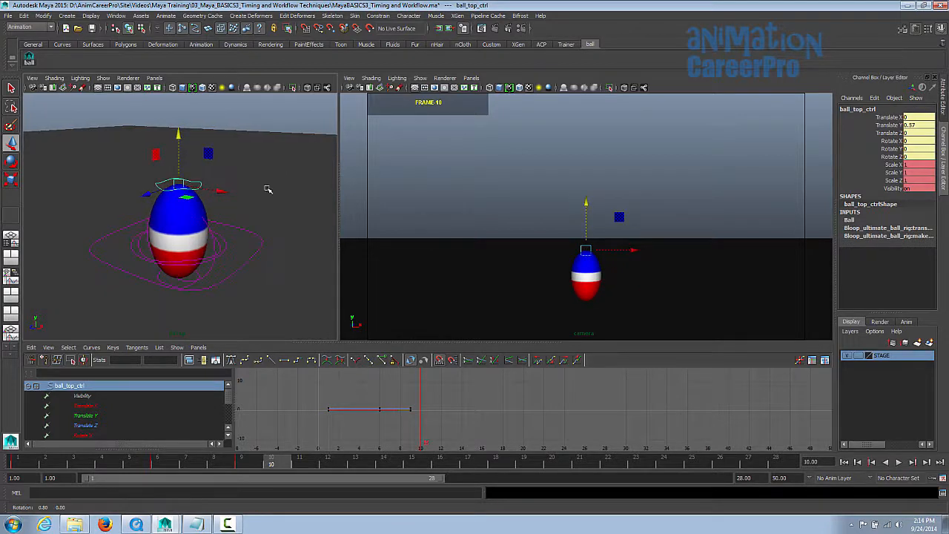
pyautogui.moveTo(181, 136); pyautogui.dragTo(182, 132)
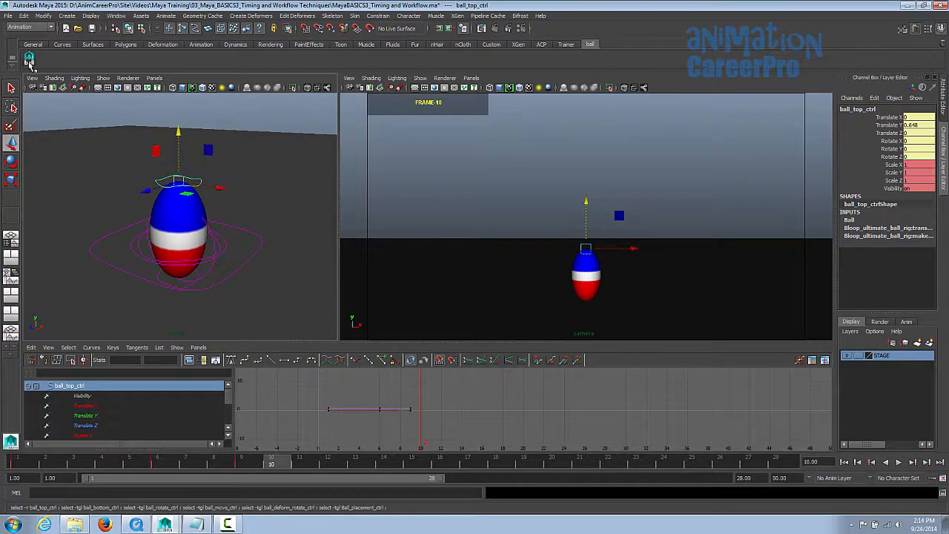
pyautogui.click(29, 59)
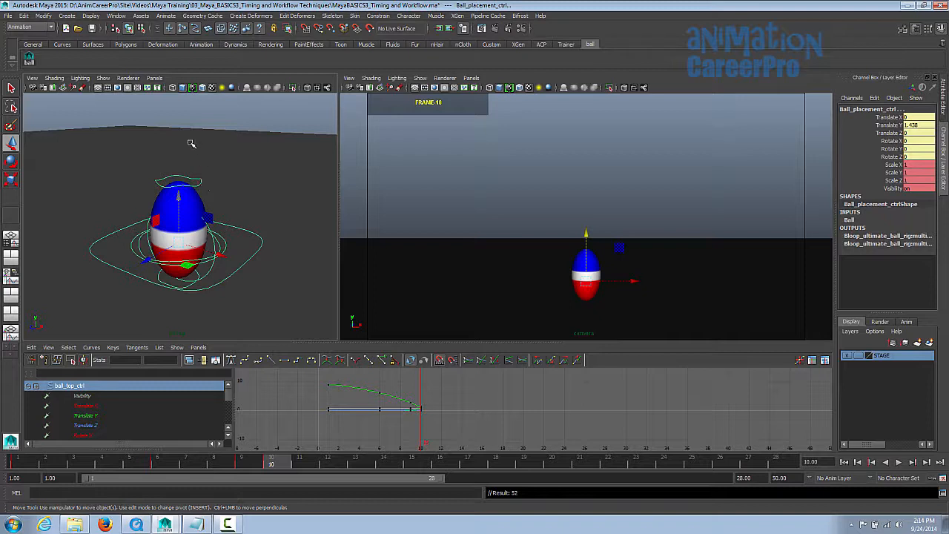
pyautogui.click(30, 62)
pyautogui.hotkey('alt', 'v')
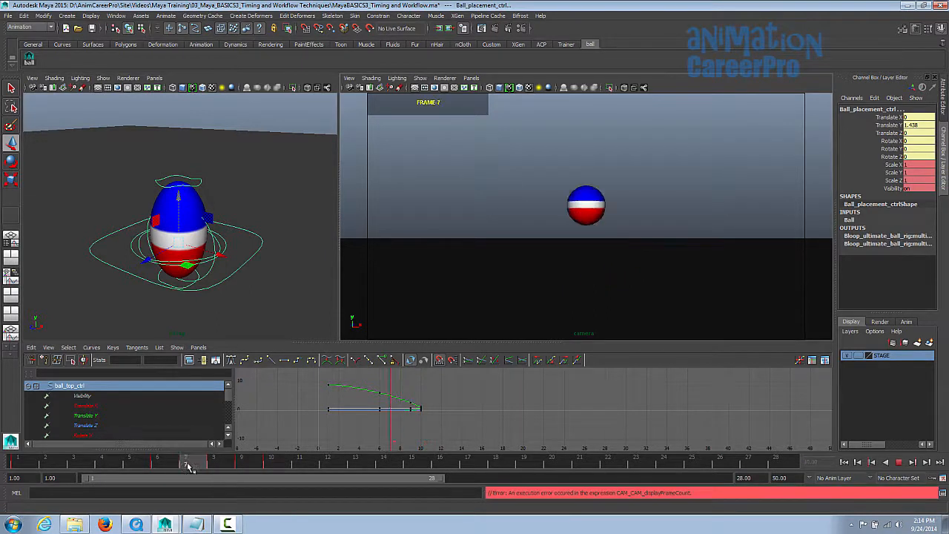
pyautogui.hotkey('alt', 'v')
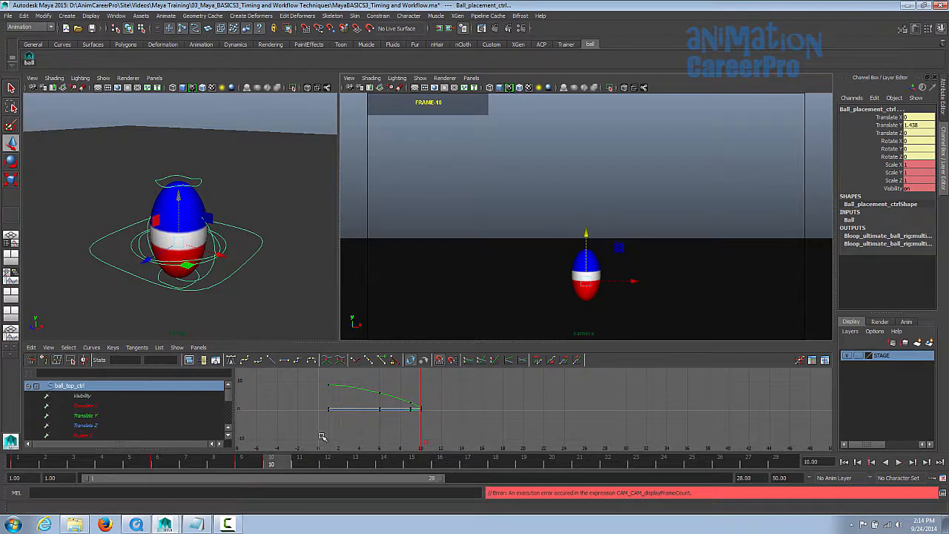
# At frame 11, lower the ball placement control slightly, squash the ball by moving its top control to about -0.4 in Translate Y, and key it
pyautogui.click(297, 462)
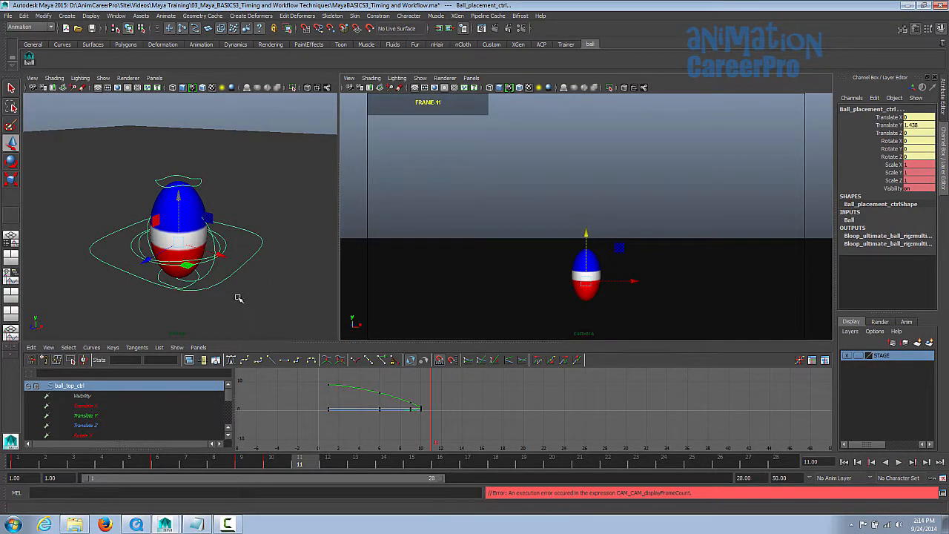
pyautogui.keyDown('alt'); pyautogui.moveTo(238, 298); pyautogui.dragTo(233, 282); pyautogui.keyUp('alt')
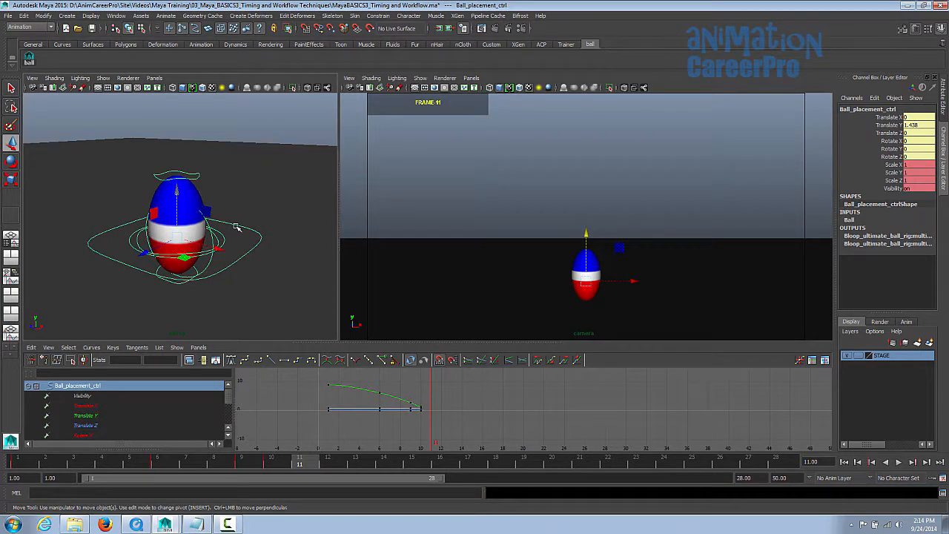
pyautogui.moveTo(178, 191)
pyautogui.mouseDown()
pyautogui.moveTo(177, 216)
pyautogui.moveTo(182, 154)
pyautogui.moveTo(235, 201)
pyautogui.moveTo(233, 216)
pyautogui.moveTo(186, 185)
pyautogui.mouseUp()
pyautogui.click(186, 187)
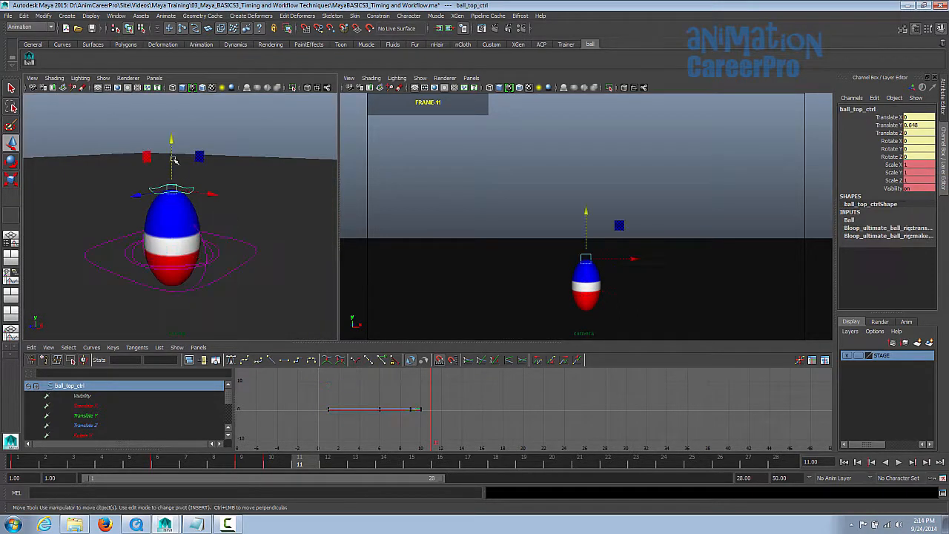
pyautogui.moveTo(172, 137); pyautogui.dragTo(172, 181)
pyautogui.press('s')
# Scrub and play back the animation to check the squash and the timing around frames 11 and 12
pyautogui.moveTo(294, 464); pyautogui.dragTo(253, 464)
pyautogui.hotkey('alt', 'v')
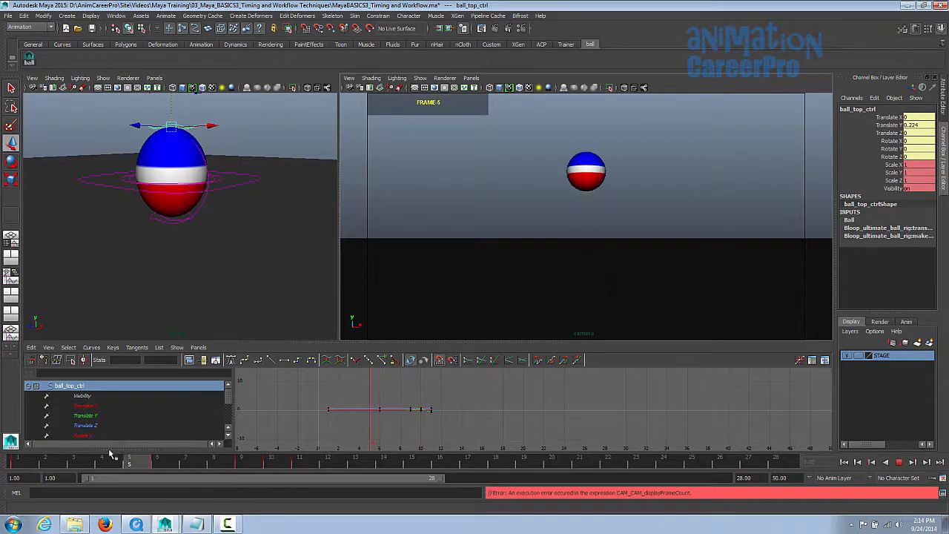
pyautogui.click(303, 464)
pyautogui.moveTo(302, 464); pyautogui.dragTo(327, 464)
pyautogui.middleClick(402, 312)
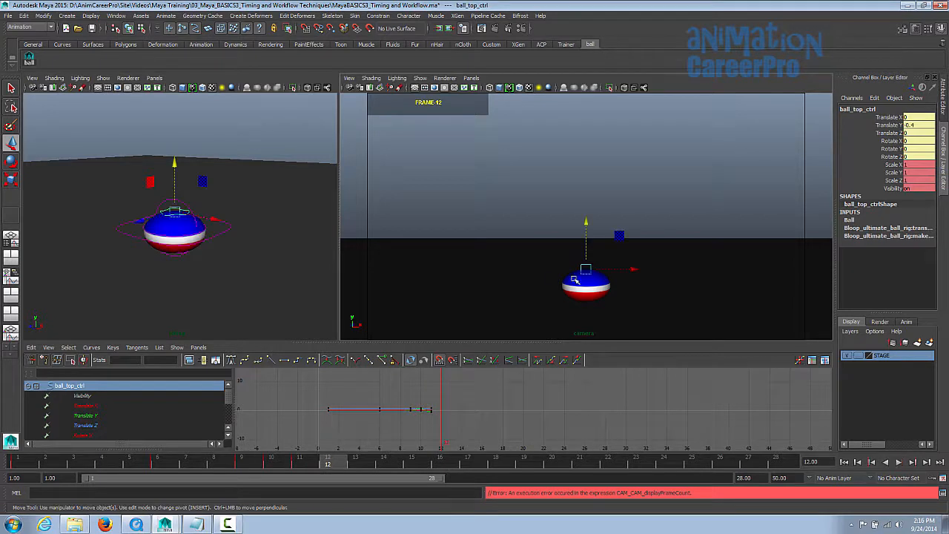
pyautogui.click(302, 464)
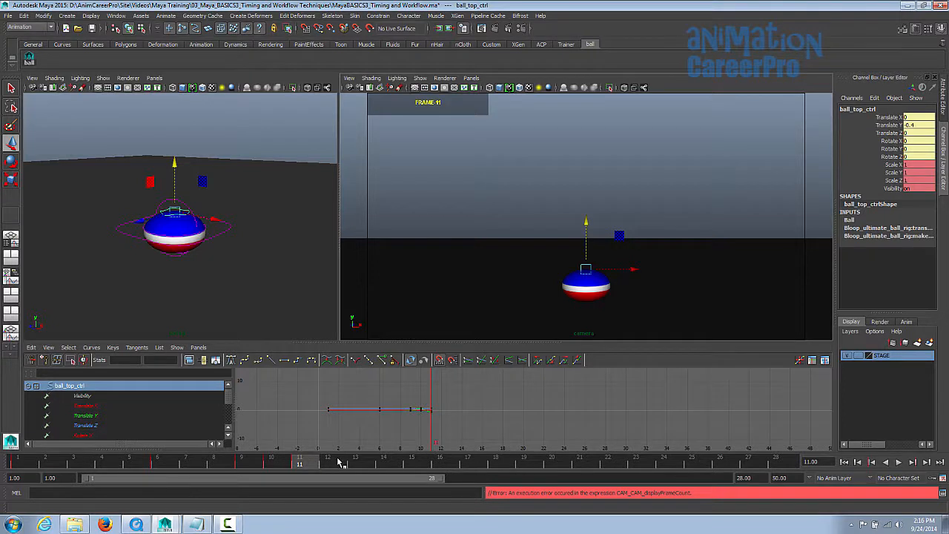
pyautogui.hotkey('alt', 'v')
# Copy the stretched pose of all ball controls from frame 10 and paste it at frame 12
pyautogui.click(273, 464)
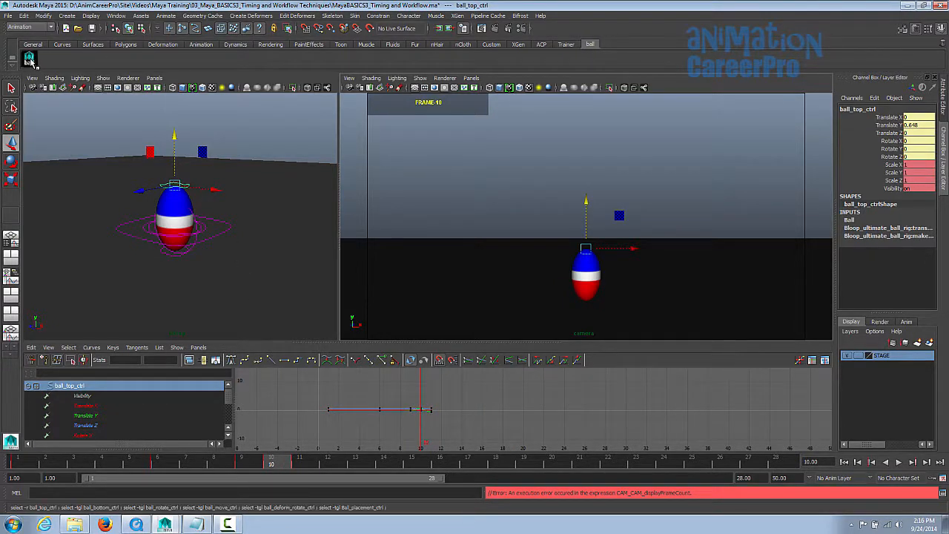
pyautogui.click(29, 59)
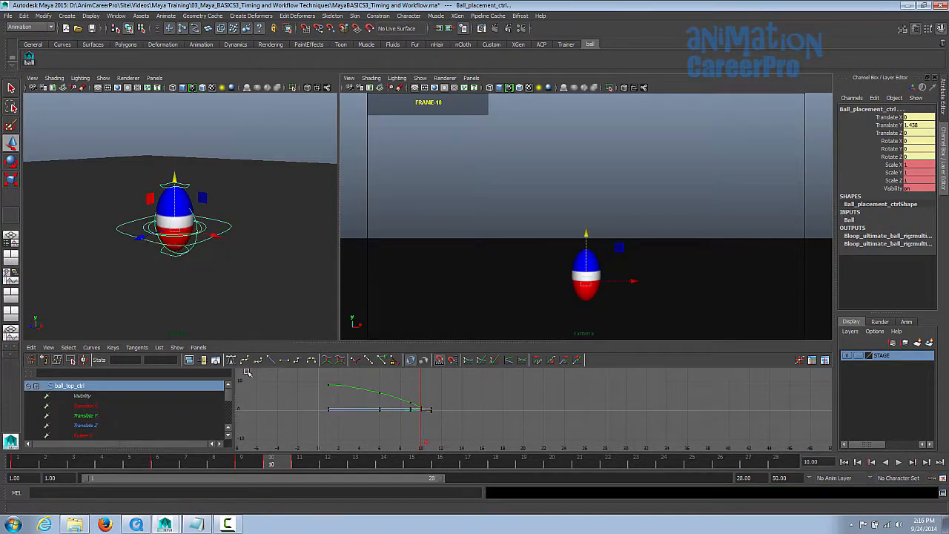
pyautogui.rightClick(276, 463)
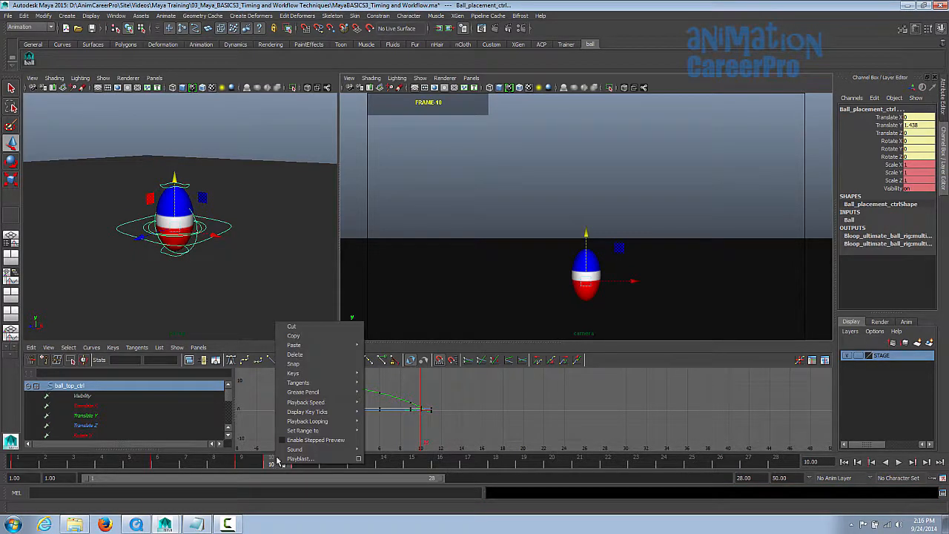
pyautogui.click(299, 337)
pyautogui.click(327, 465)
pyautogui.rightClick(330, 463)
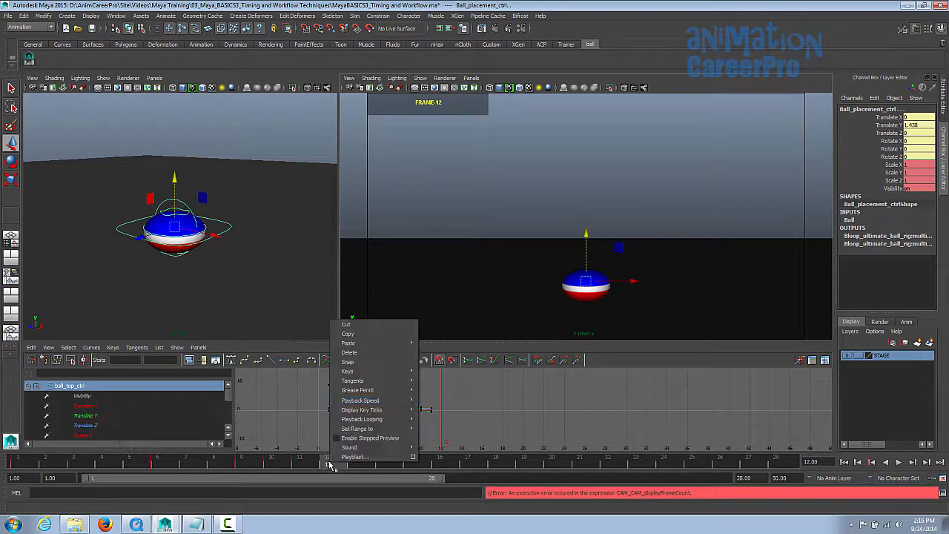
pyautogui.moveTo(378, 343)
pyautogui.click(435, 349)
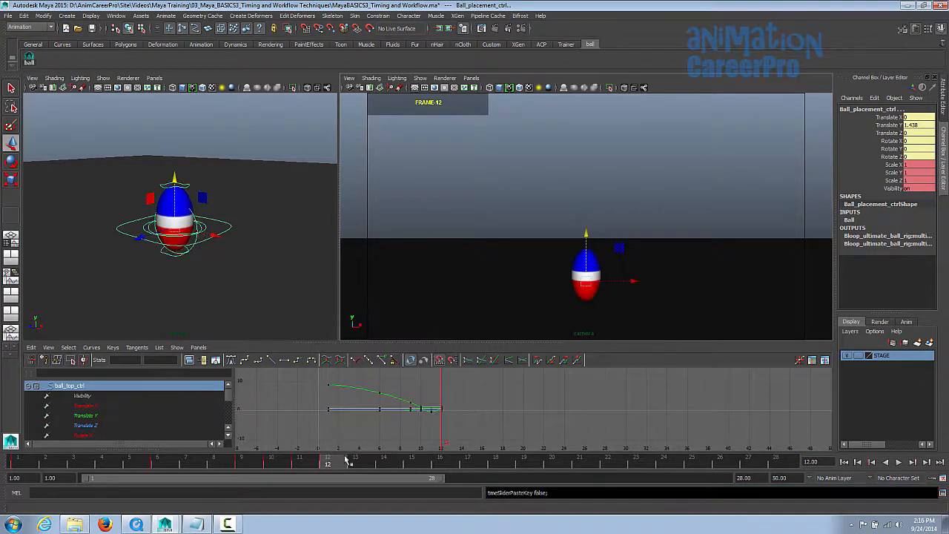
# Copy the pose of all ball controls from frame 9 and paste it at frame 13
pyautogui.moveTo(299, 470); pyautogui.dragTo(251, 471)
pyautogui.rightClick(250, 470)
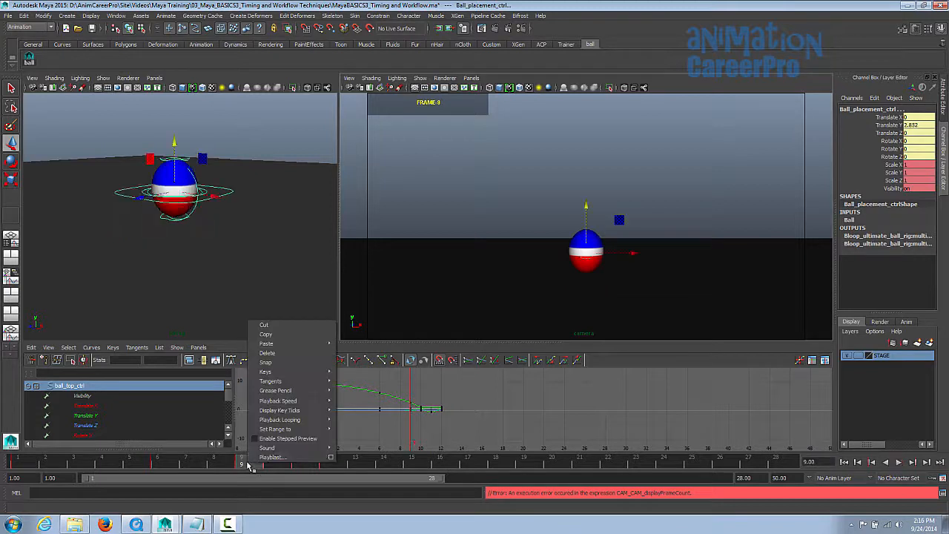
pyautogui.click(307, 336)
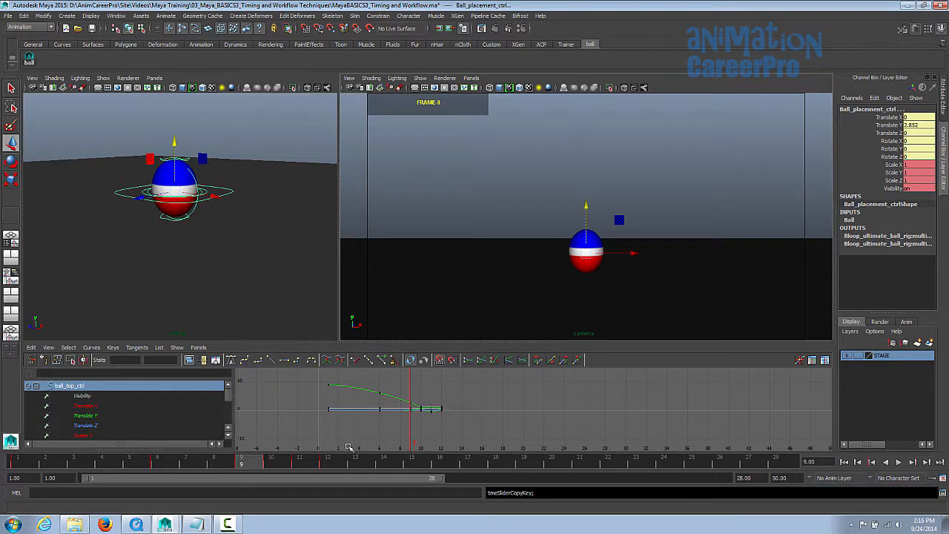
pyautogui.click(356, 464)
pyautogui.rightClick(358, 465)
pyautogui.moveTo(406, 345)
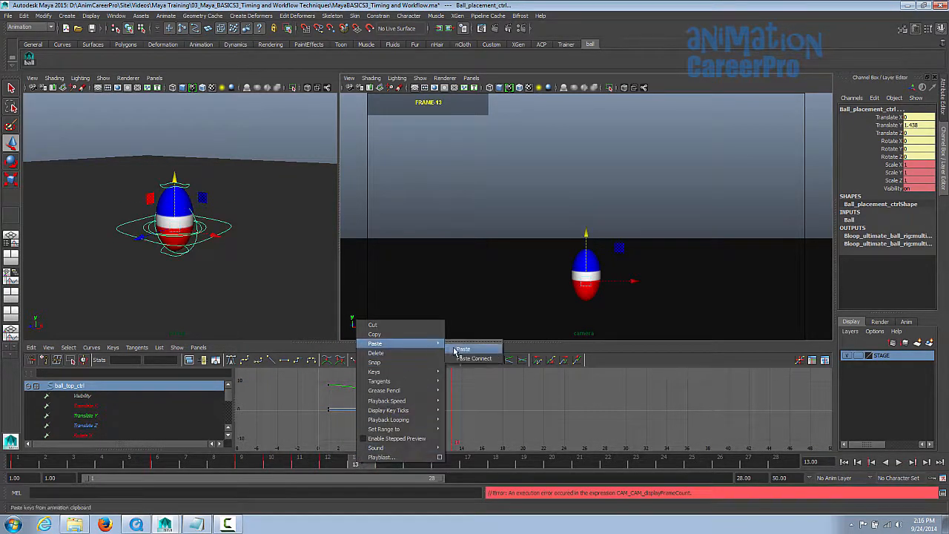
pyautogui.click(455, 350)
# Copy the pose of all ball controls from frame 6 and paste it at frame 16
pyautogui.click(158, 464)
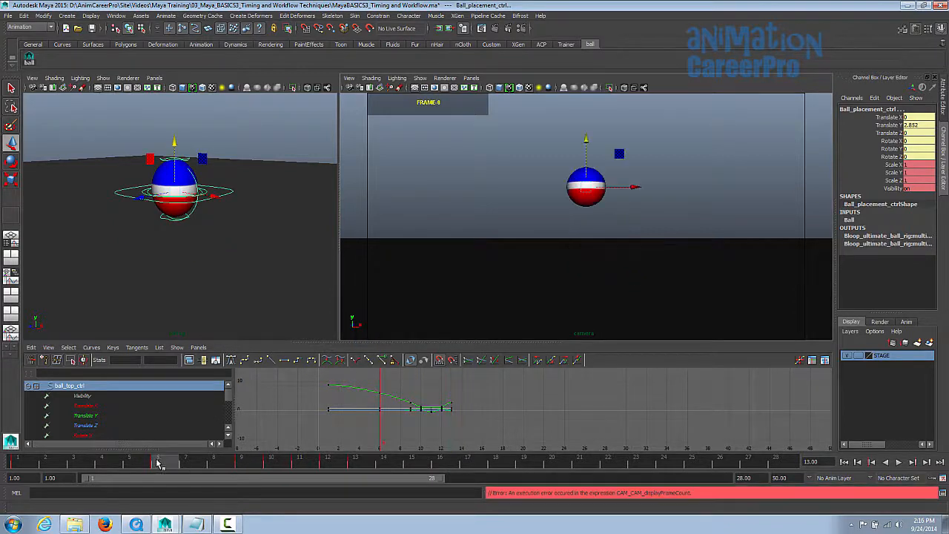
pyautogui.moveTo(173, 465)
pyautogui.mouseDown()
pyautogui.moveTo(256, 465)
pyautogui.moveTo(212, 462)
pyautogui.moveTo(172, 475)
pyautogui.moveTo(226, 467)
pyautogui.moveTo(165, 463)
pyautogui.mouseUp()
pyautogui.rightClick(164, 463)
pyautogui.click(179, 332)
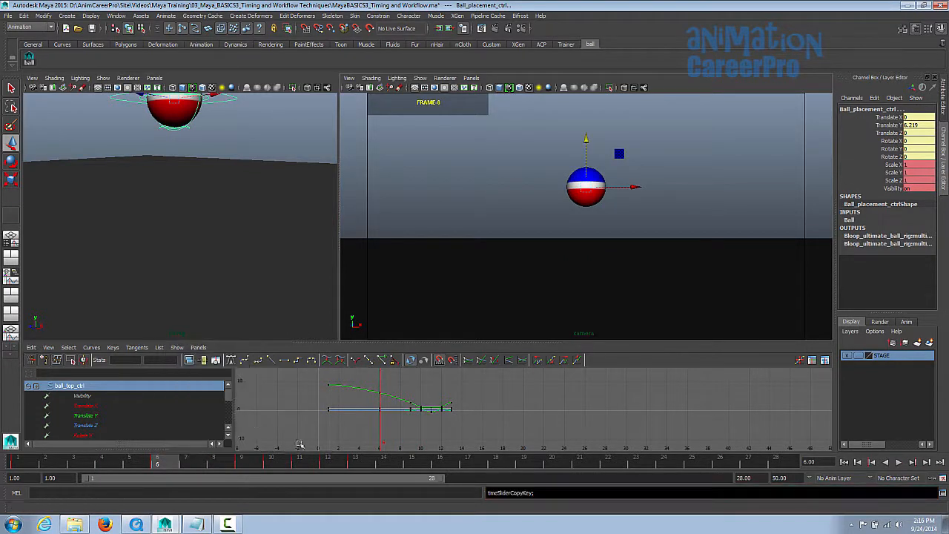
pyautogui.moveTo(360, 466); pyautogui.dragTo(439, 462)
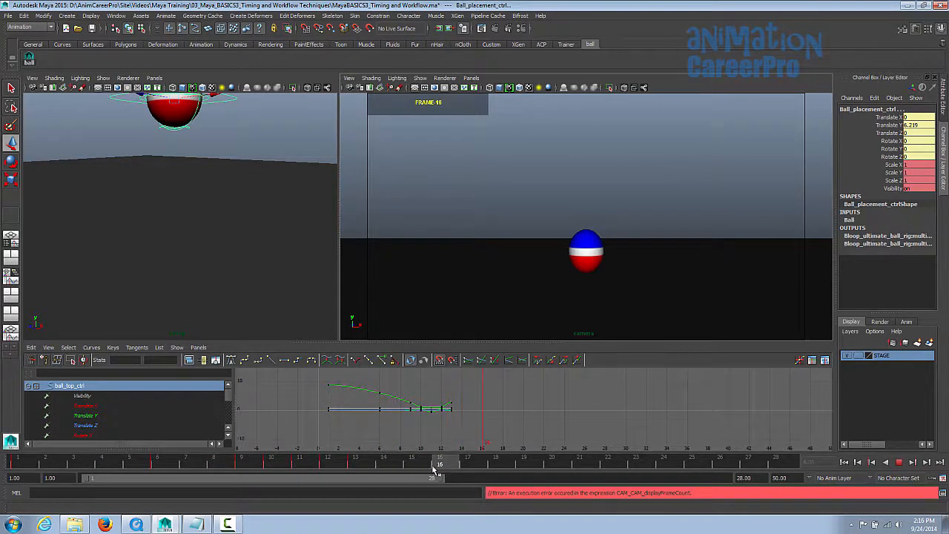
pyautogui.rightClick(440, 464)
pyautogui.moveTo(497, 345)
pyautogui.click(541, 353)
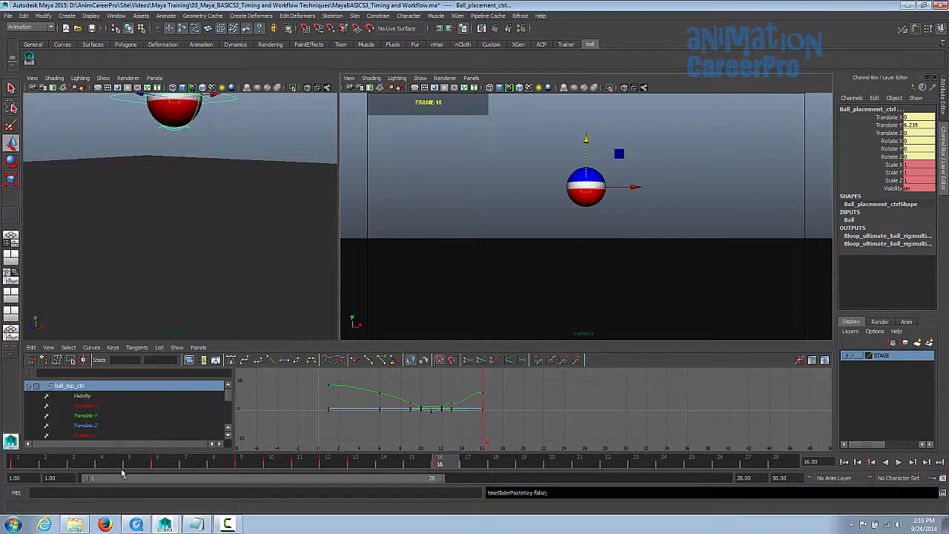
# Copy the starting pose of all ball controls from frame 1 and paste it at frame 21
pyautogui.moveTo(30, 466); pyautogui.dragTo(150, 467)
pyautogui.click(19, 466)
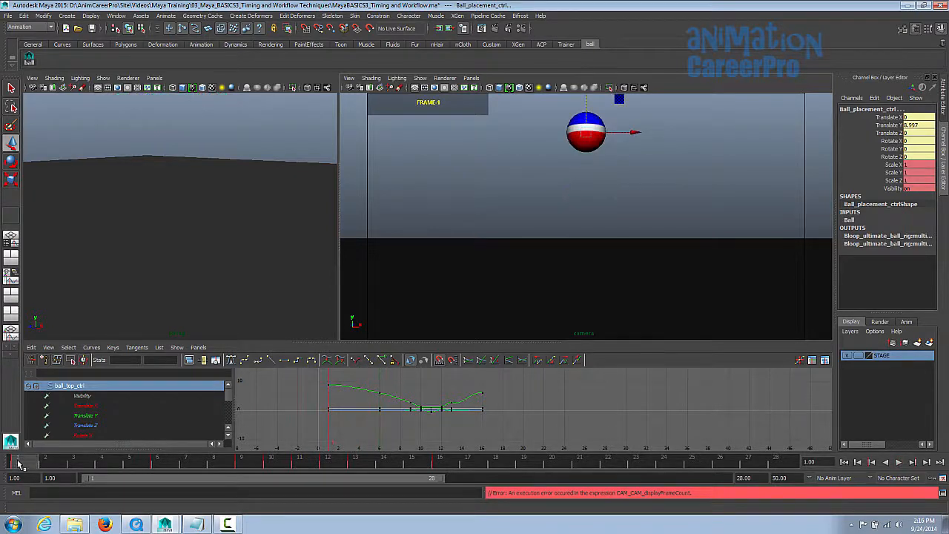
pyautogui.rightClick(18, 465)
pyautogui.click(62, 333)
pyautogui.moveTo(436, 464); pyautogui.dragTo(585, 463)
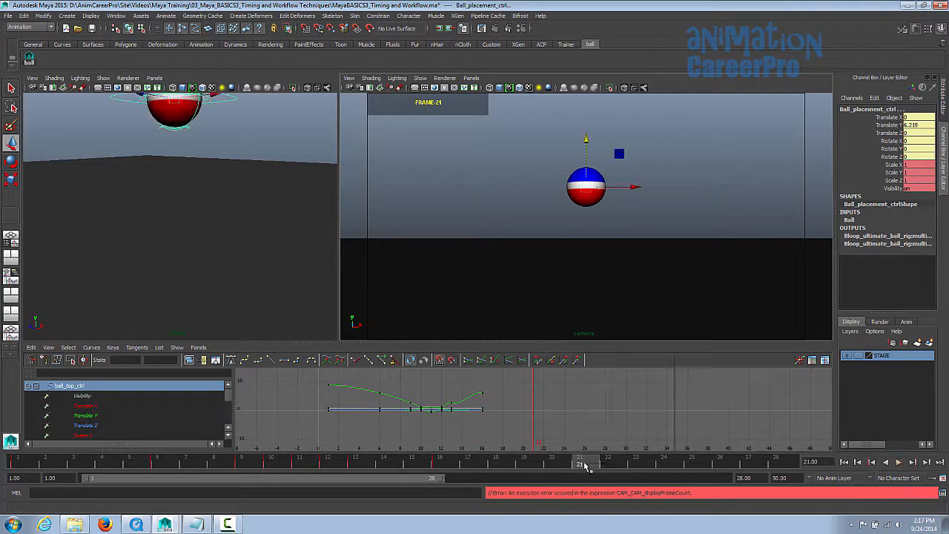
pyautogui.rightClick(586, 463)
pyautogui.click(689, 350)
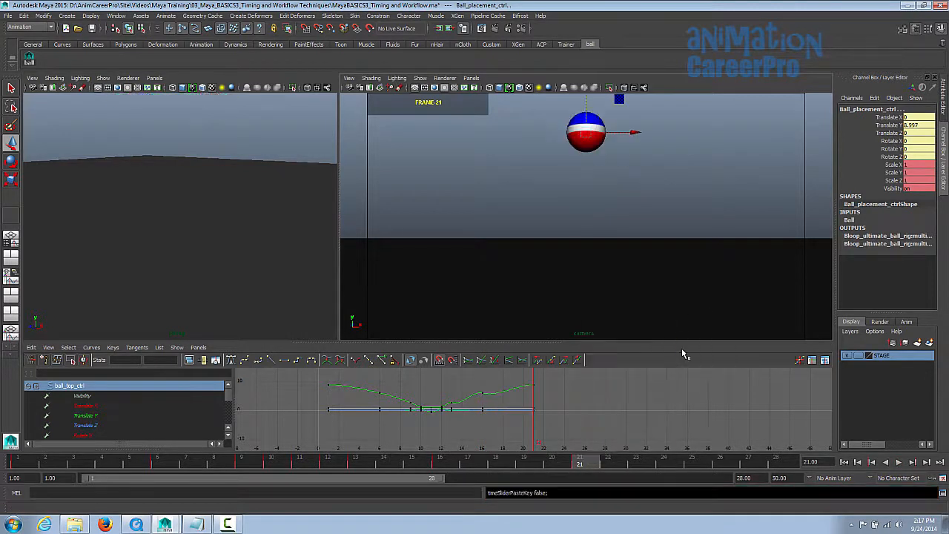
# Play back the bounce, end the playback range at frame 20, and play the loop again to check the timing
pyautogui.click(898, 462)
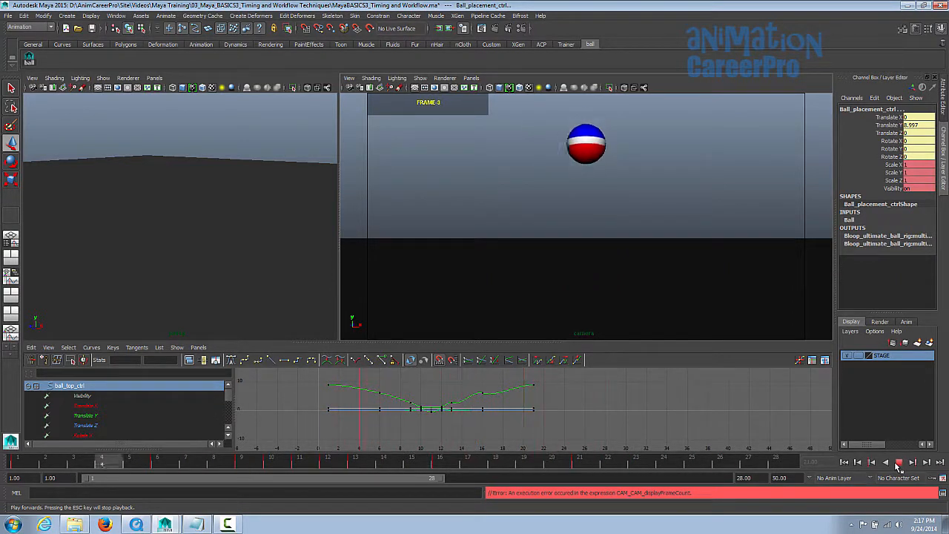
pyautogui.click(552, 462)
pyautogui.doubleClick(742, 478)
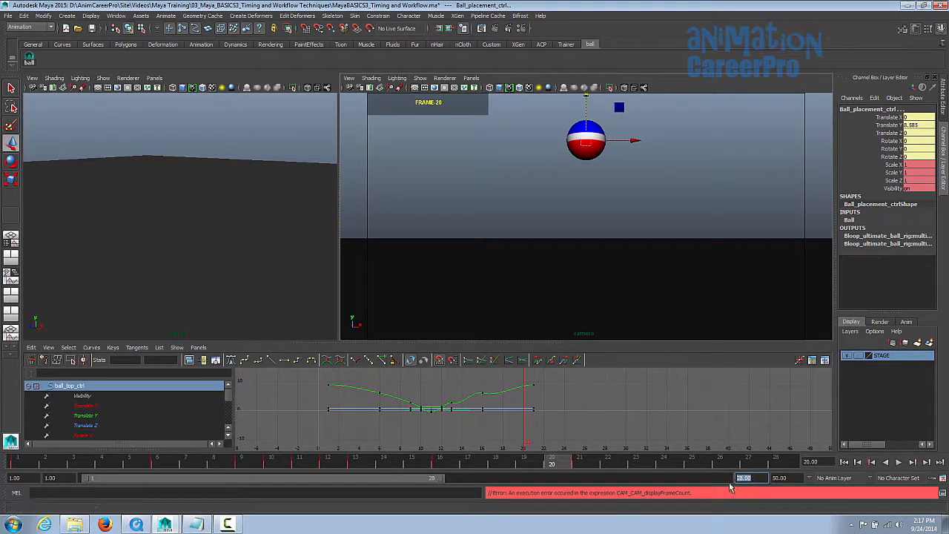
pyautogui.press('Return')
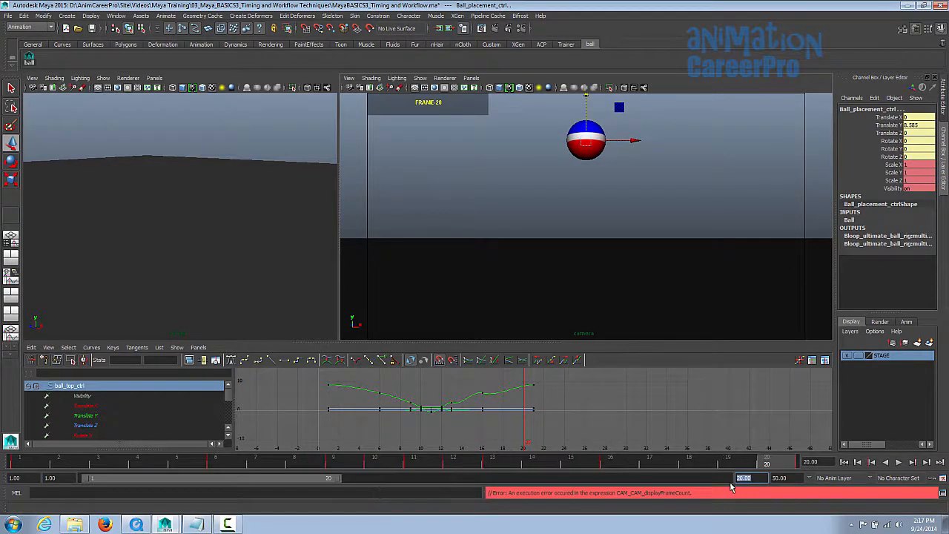
pyautogui.click(899, 462)
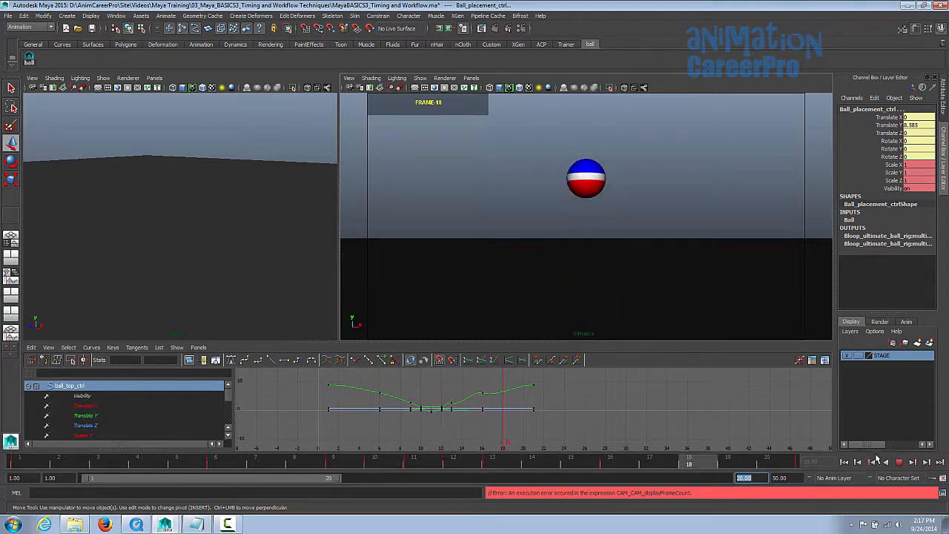
pyautogui.click(899, 463)
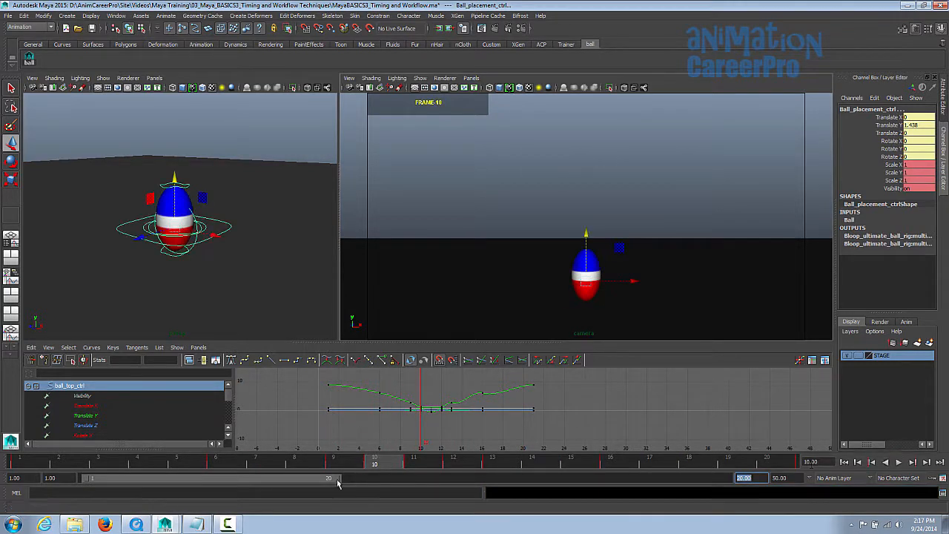
# Extend the playback range to frame 24 and shift all ball keys from frames 6 through 21 two frames later
pyautogui.moveTo(329, 477); pyautogui.dragTo(391, 493)
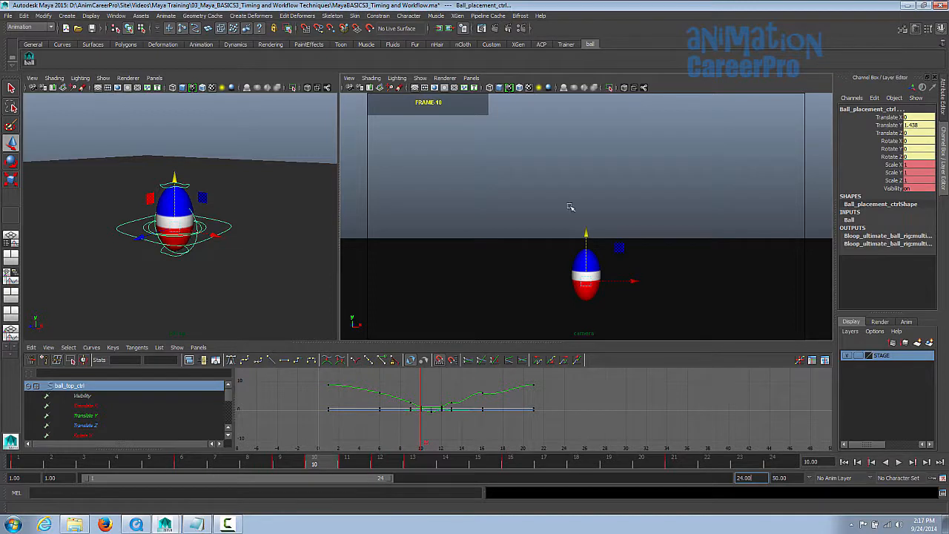
pyautogui.hotkey('alt', 'v')
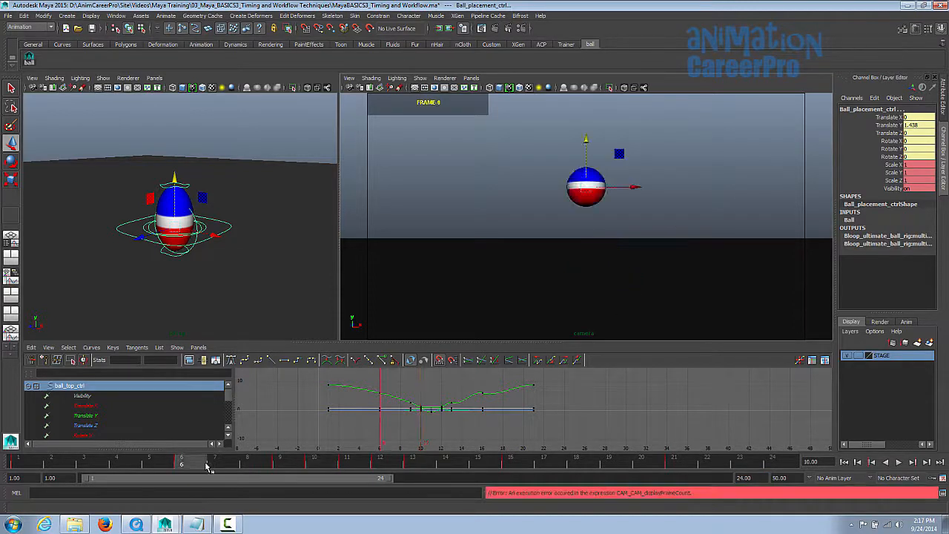
pyautogui.moveTo(305, 472); pyautogui.dragTo(677, 462)
pyautogui.keyDown('shift'); pyautogui.click(186, 465); pyautogui.keyUp('shift')
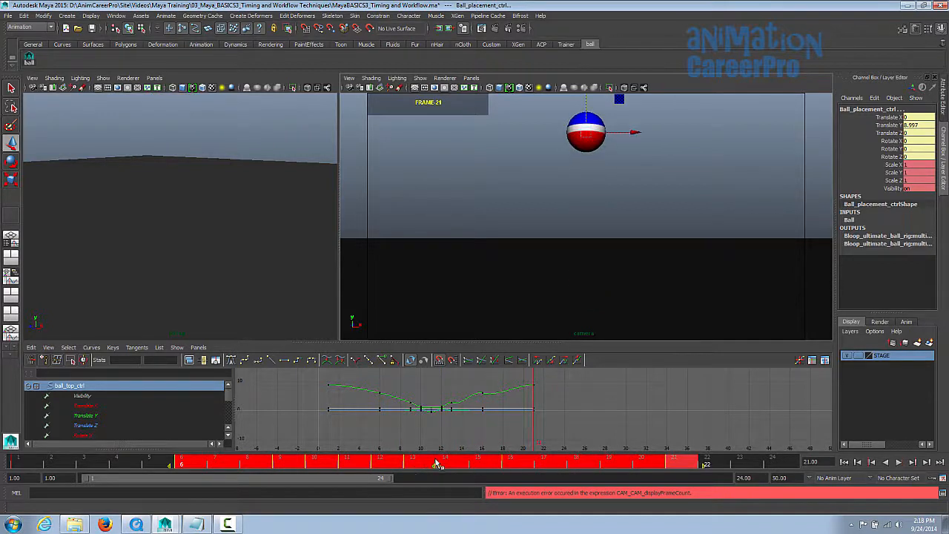
pyautogui.click(442, 468)
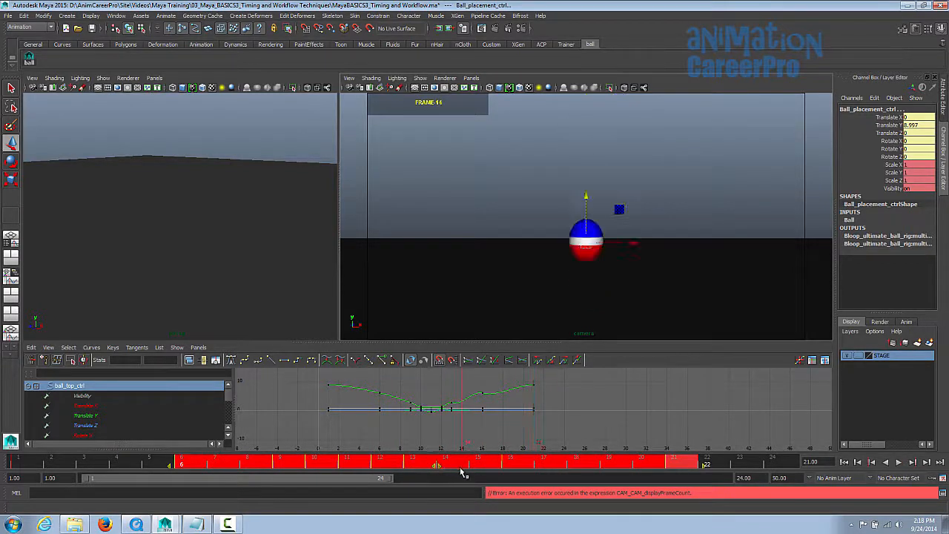
pyautogui.moveTo(461, 469); pyautogui.dragTo(506, 471)
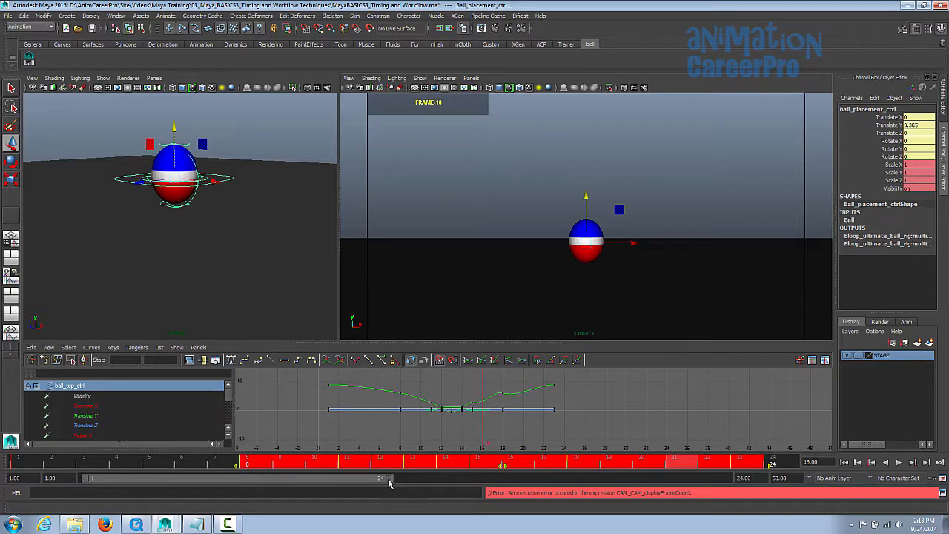
# Extend the playback range to frame 29 and move the final ball key from frame 23 to frame 26
pyautogui.moveTo(390, 481); pyautogui.dragTo(435, 485)
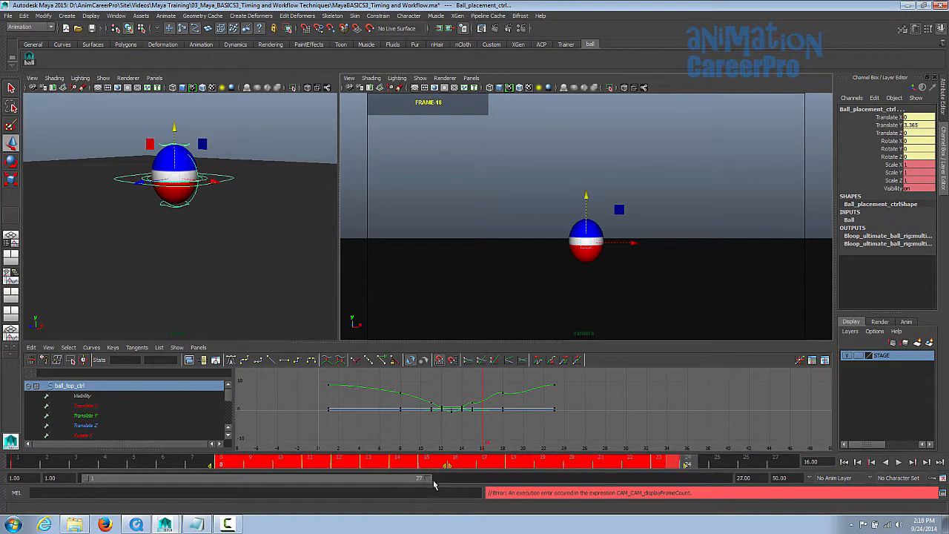
pyautogui.click(551, 467)
pyautogui.keyDown('shift'); pyautogui.click(616, 465); pyautogui.keyUp('shift')
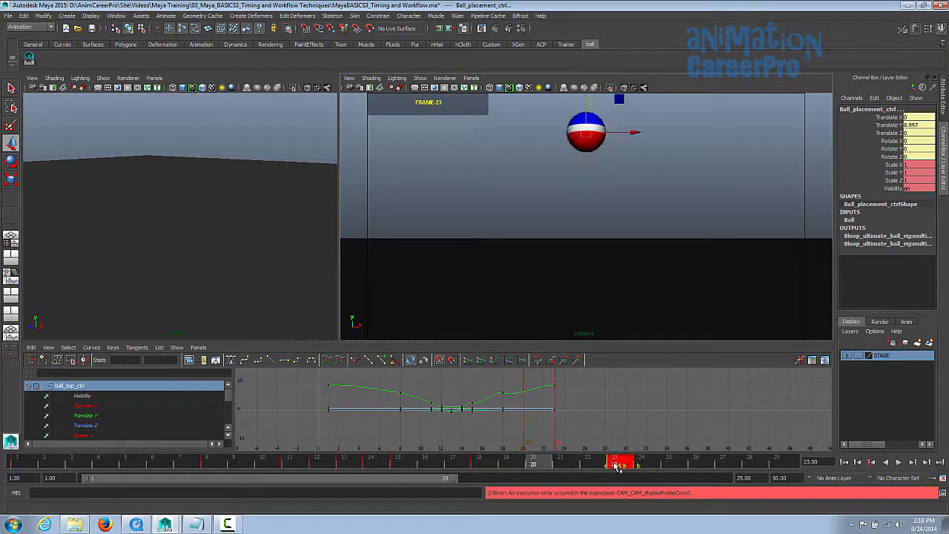
pyautogui.moveTo(619, 466); pyautogui.dragTo(701, 465)
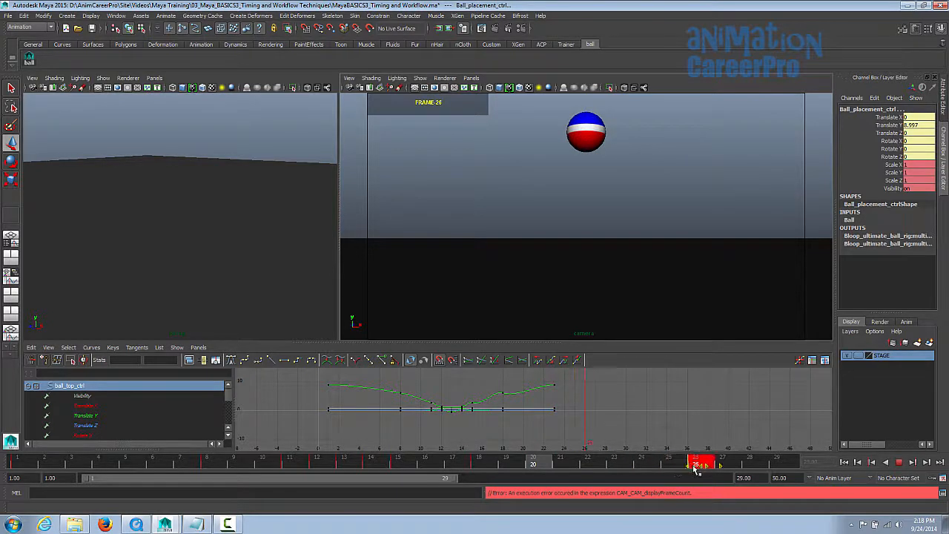
pyautogui.moveTo(176, 465); pyautogui.dragTo(483, 464)
pyautogui.click(693, 463)
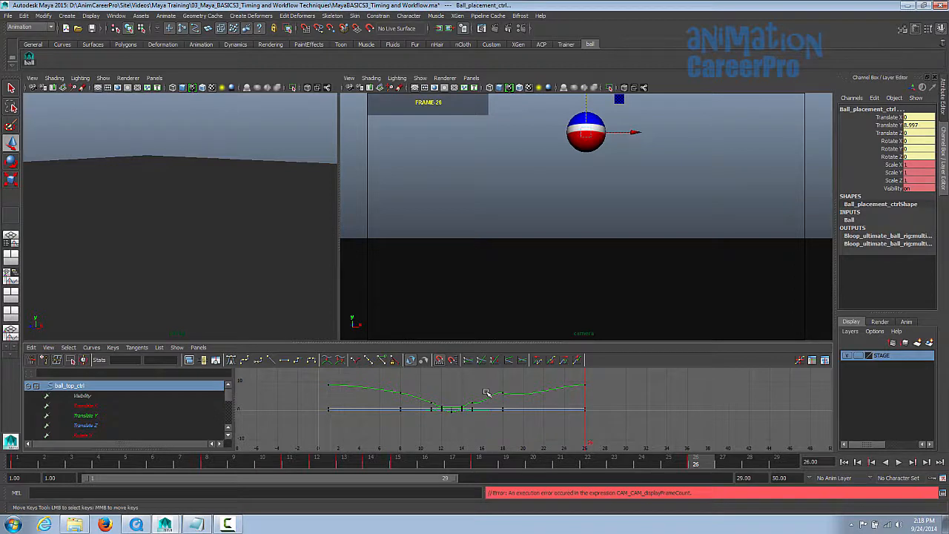
# Set the tangents of all ball keys between the first and last poses to Spline
pyautogui.moveTo(375, 377); pyautogui.dragTo(527, 441)
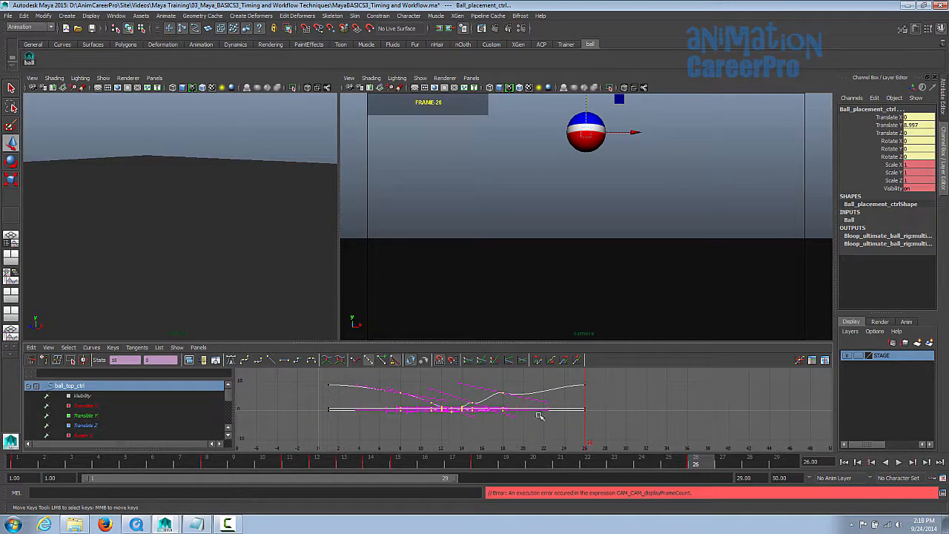
pyautogui.keyDown('alt'); pyautogui.moveTo(557, 401); pyautogui.dragTo(586, 407, button='right'); pyautogui.keyUp('alt')
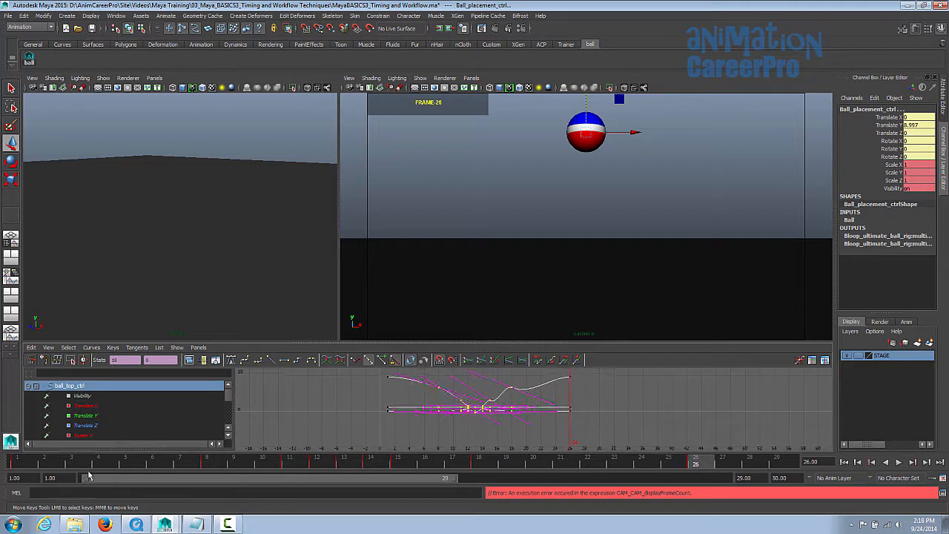
pyautogui.keyDown('shift'); pyautogui.moveTo(68, 463); pyautogui.dragTo(547, 466); pyautogui.keyUp('shift')
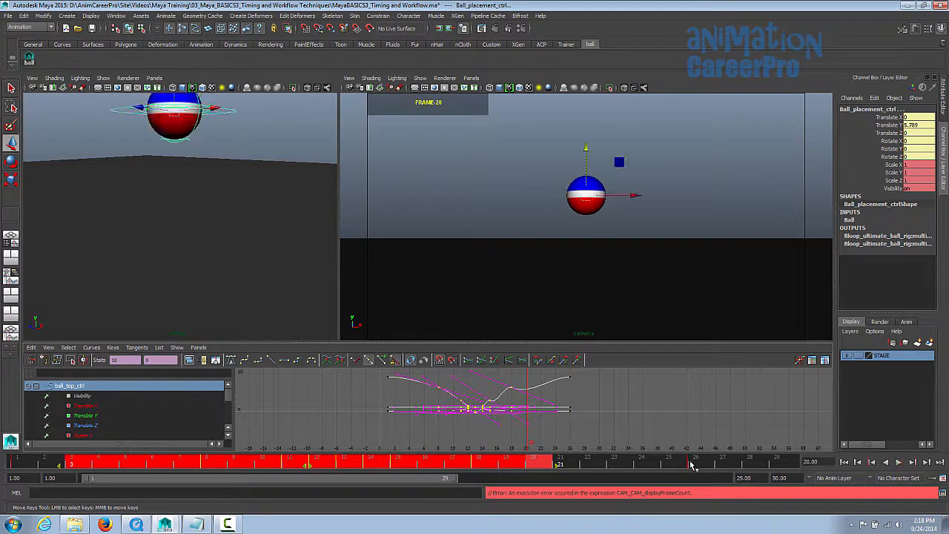
pyautogui.rightClick(242, 468)
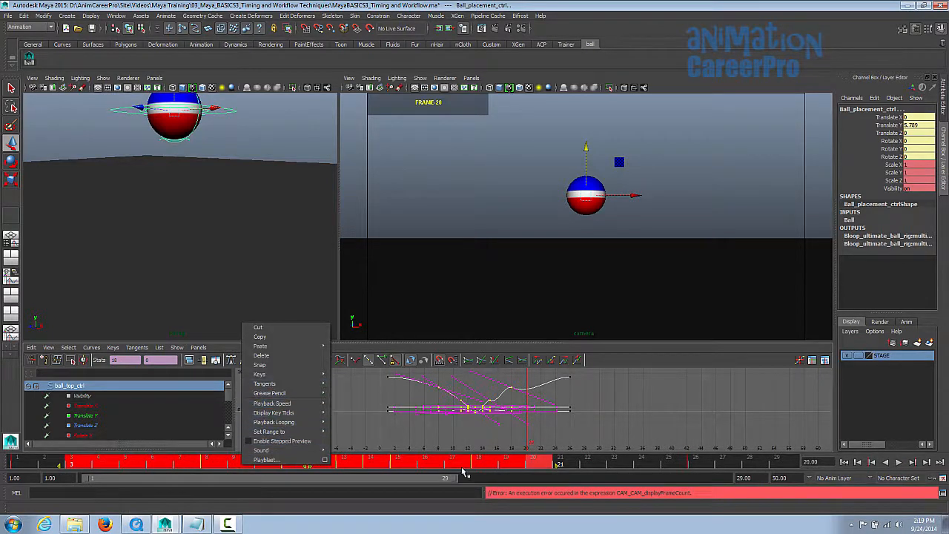
pyautogui.moveTo(290, 391)
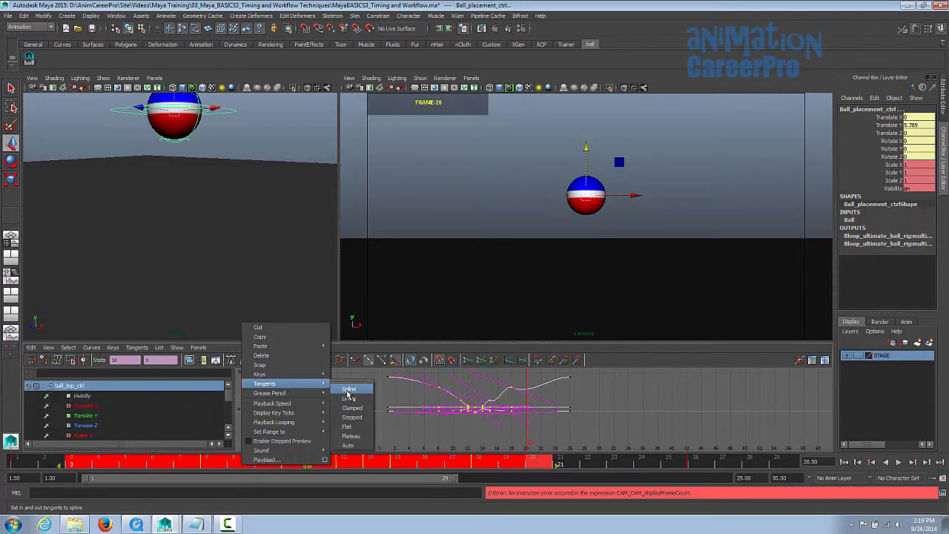
pyautogui.click(347, 390)
pyautogui.click(421, 373)
pyautogui.moveTo(421, 373); pyautogui.dragTo(524, 449)
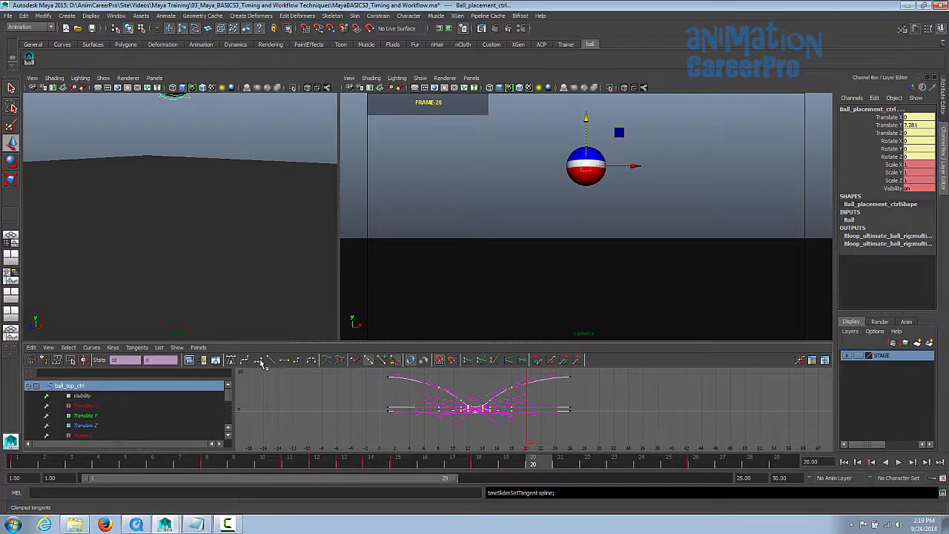
pyautogui.click(245, 363)
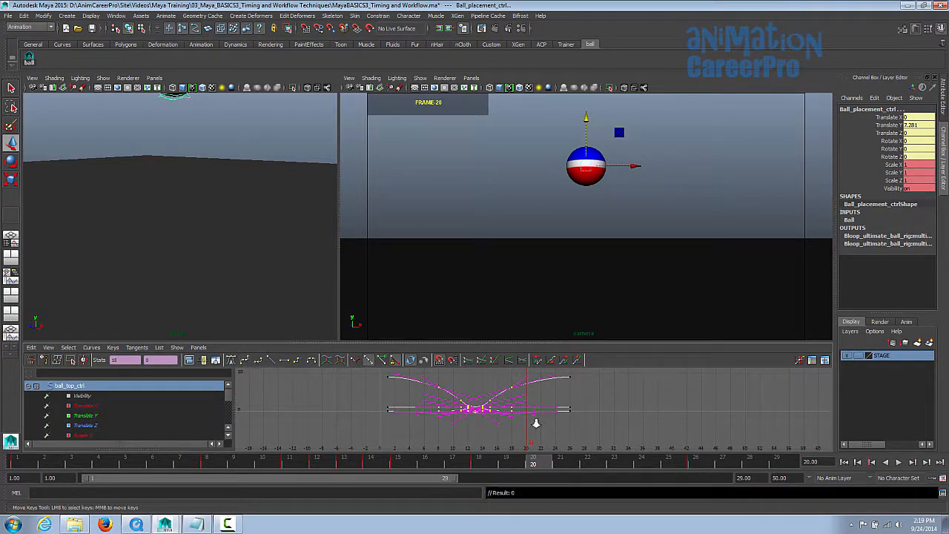
pyautogui.moveTo(536, 421)
pyautogui.keyDown('alt'); pyautogui.mouseDown(button='right')
pyautogui.moveTo(415, 434)
pyautogui.moveTo(547, 433)
pyautogui.moveTo(529, 430)
pyautogui.mouseUp(button='right'); pyautogui.keyUp('alt')
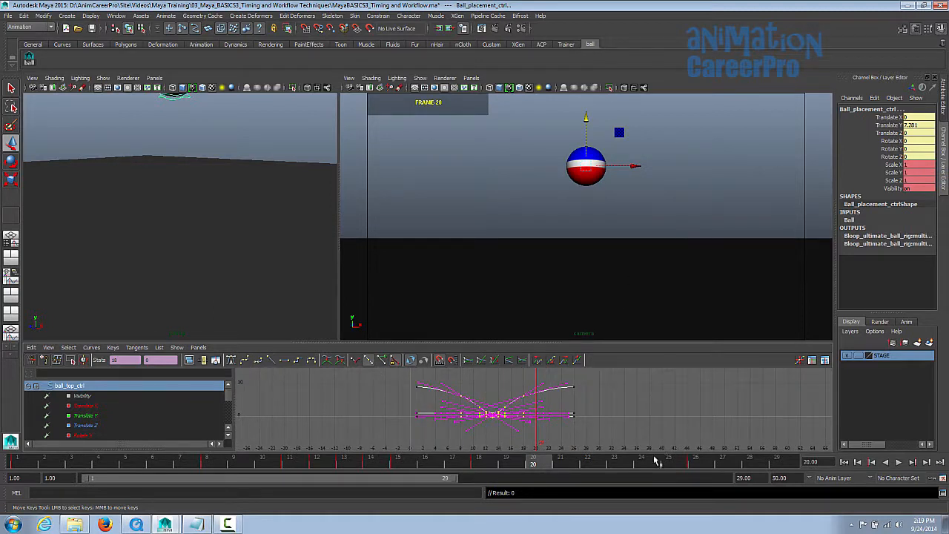
# End the playback range at frame 25 and play back the looping bounce to check its timing
pyautogui.click(677, 468)
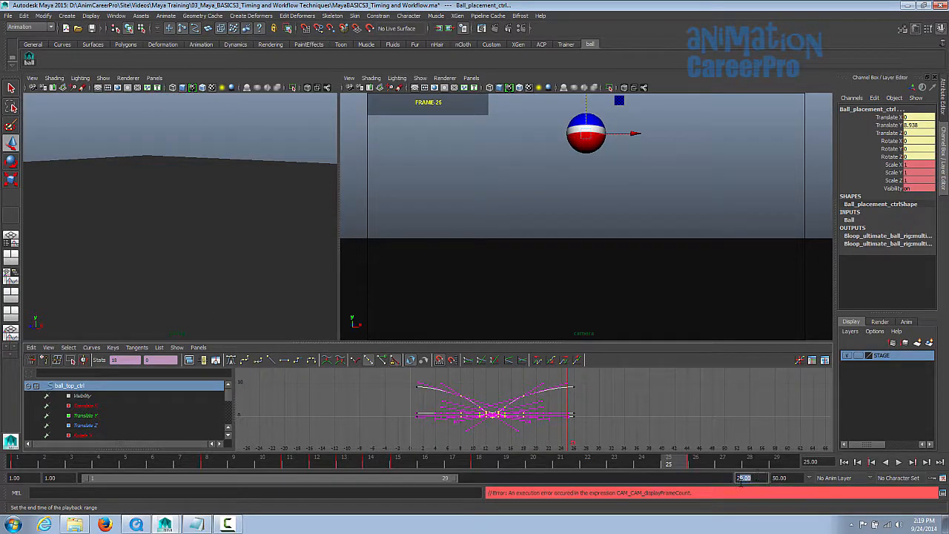
pyautogui.press('Return')
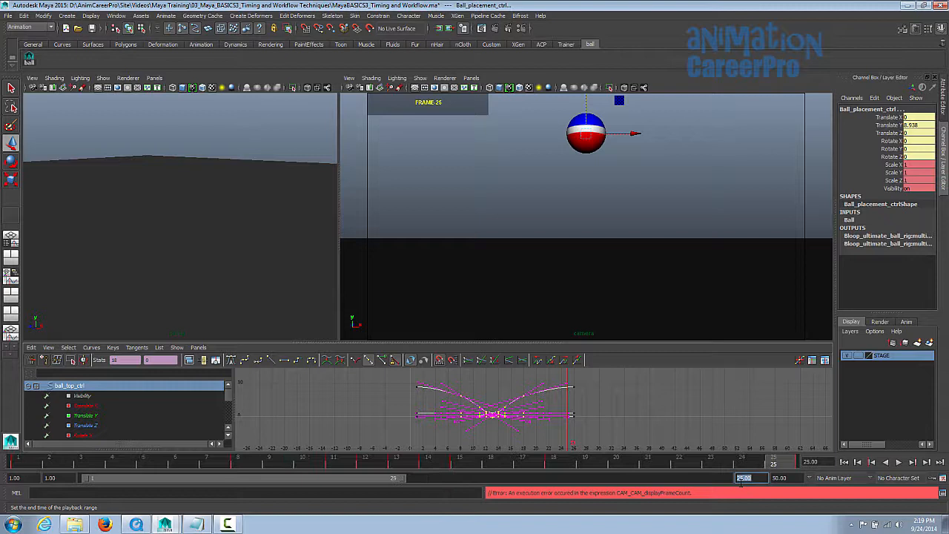
pyautogui.click(899, 463)
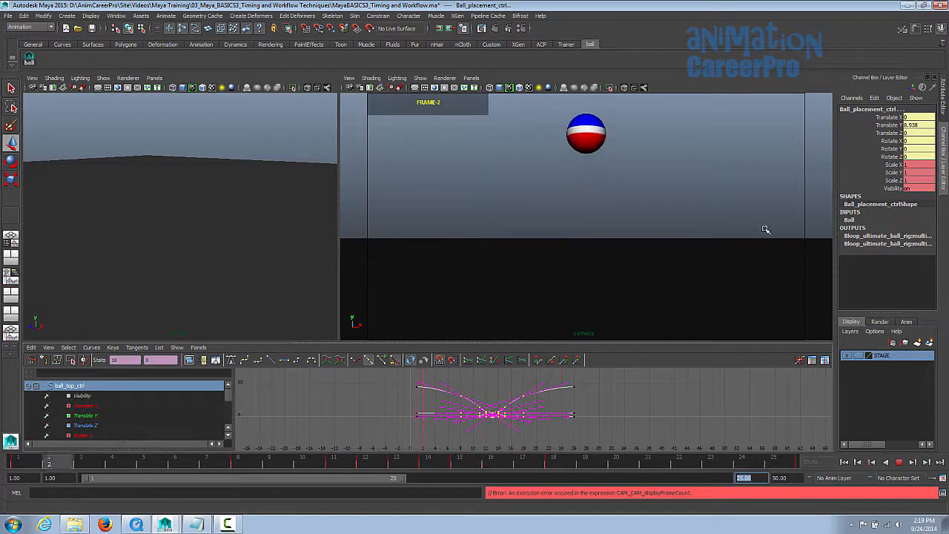
pyautogui.click(898, 462)
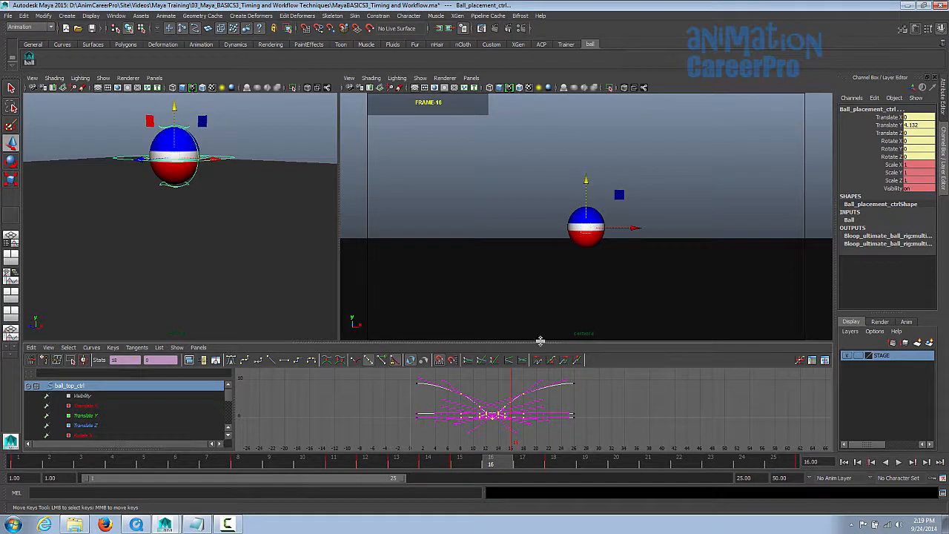
# Enlarge the Graph Editor and frame the ball controls' animation curves in it
pyautogui.moveTo(537, 338); pyautogui.dragTo(549, 227)
pyautogui.keyDown('alt'); pyautogui.keyDown('shift'); pyautogui.moveTo(565, 330); pyautogui.dragTo(593, 330, button='right'); pyautogui.keyUp('shift'); pyautogui.keyUp('alt')
pyautogui.keyDown('alt'); pyautogui.moveTo(529, 337); pyautogui.dragTo(599, 340, button='middle'); pyautogui.keyUp('alt')
pyautogui.keyDown('alt'); pyautogui.moveTo(600, 340); pyautogui.dragTo(606, 342, button='right'); pyautogui.keyUp('alt')
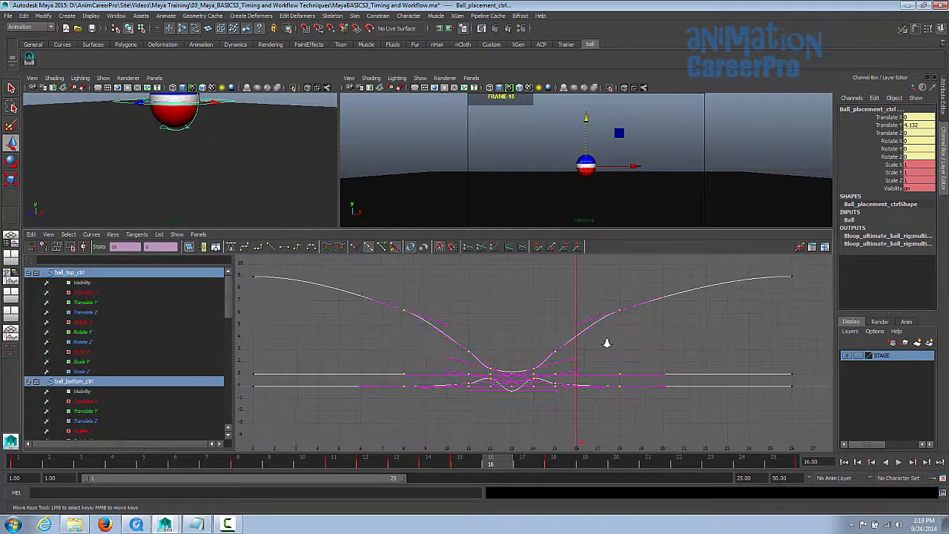
pyautogui.press('f')
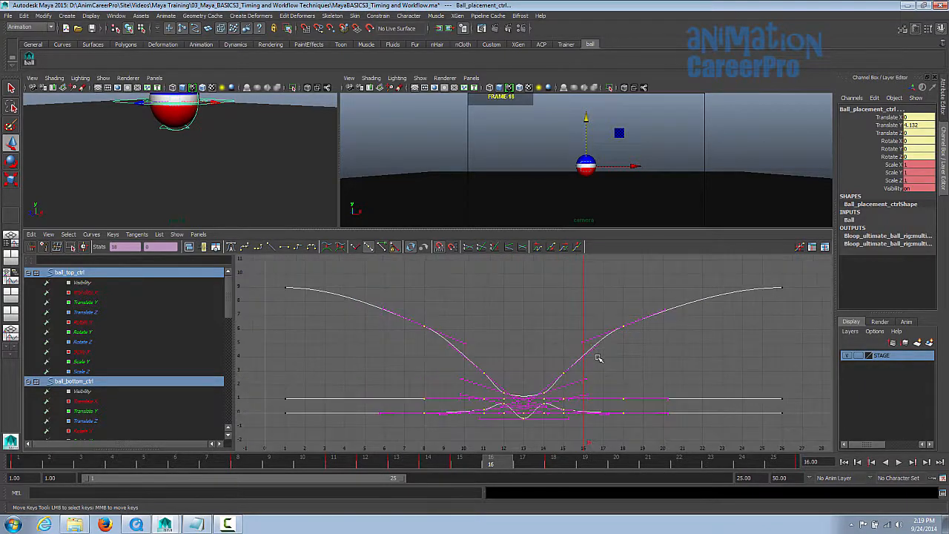
# Select the ball's placement control and isolate its Translate Y curve in the Graph Editor
pyautogui.click(553, 297)
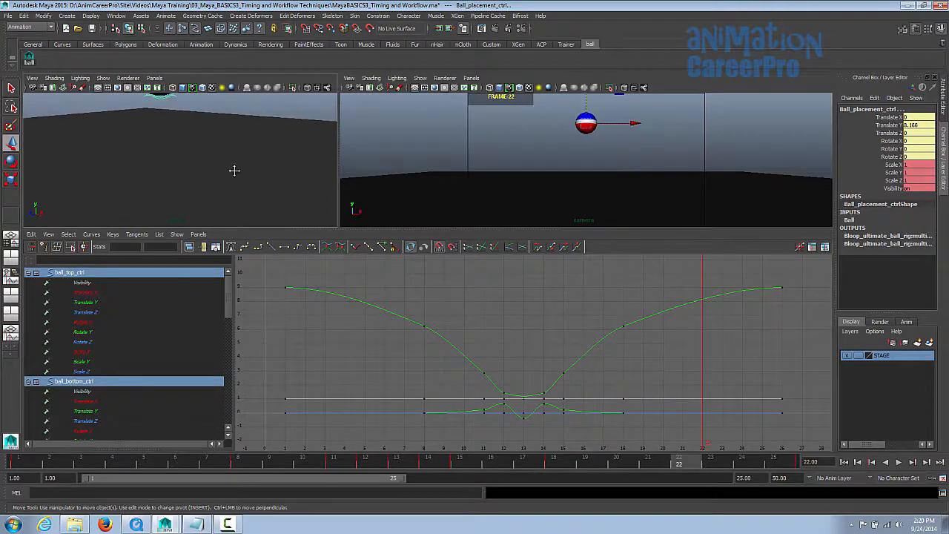
pyautogui.keyDown('alt'); pyautogui.moveTo(233, 169); pyautogui.dragTo(248, 194, button='middle'); pyautogui.keyUp('alt')
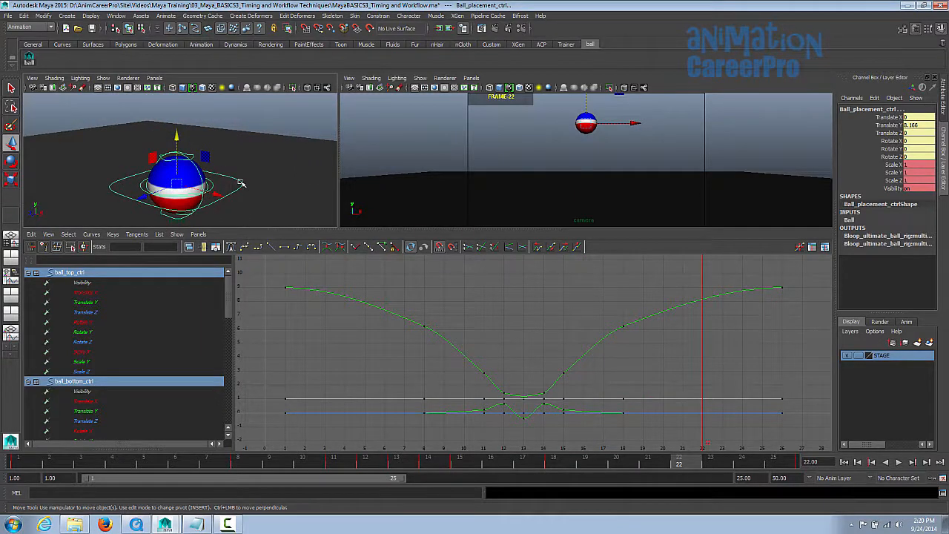
pyautogui.click(241, 183)
pyautogui.click(242, 181)
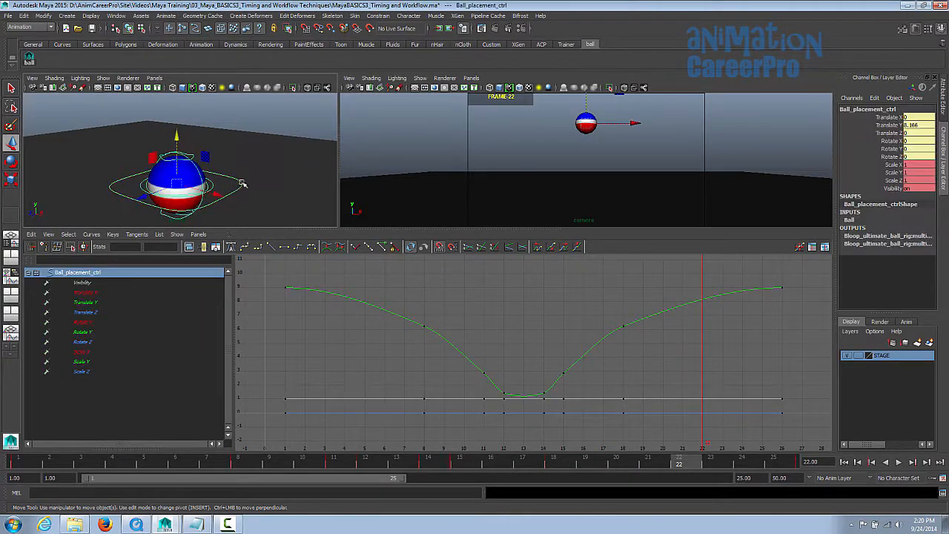
pyautogui.click(107, 302)
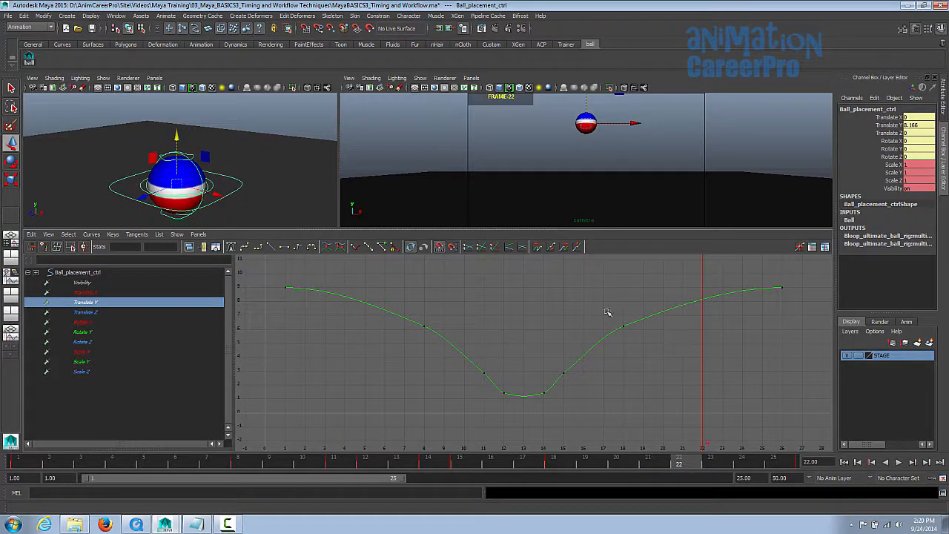
# Raise the outgoing tangent of the placement control's Translate Y key at frame 18 to round the rise toward the last pose
pyautogui.click(623, 326)
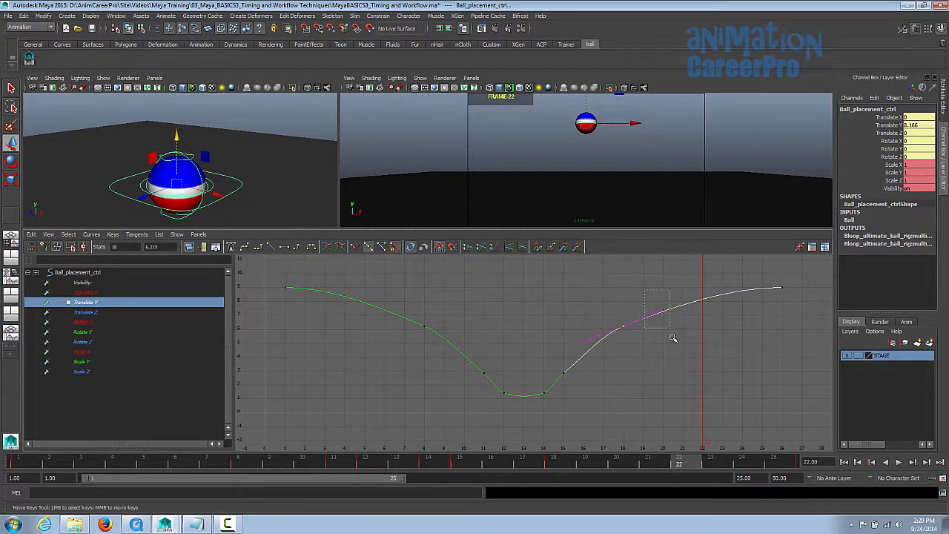
pyautogui.moveTo(672, 338); pyautogui.dragTo(673, 340)
pyautogui.moveTo(690, 361); pyautogui.dragTo(691, 365, button='middle')
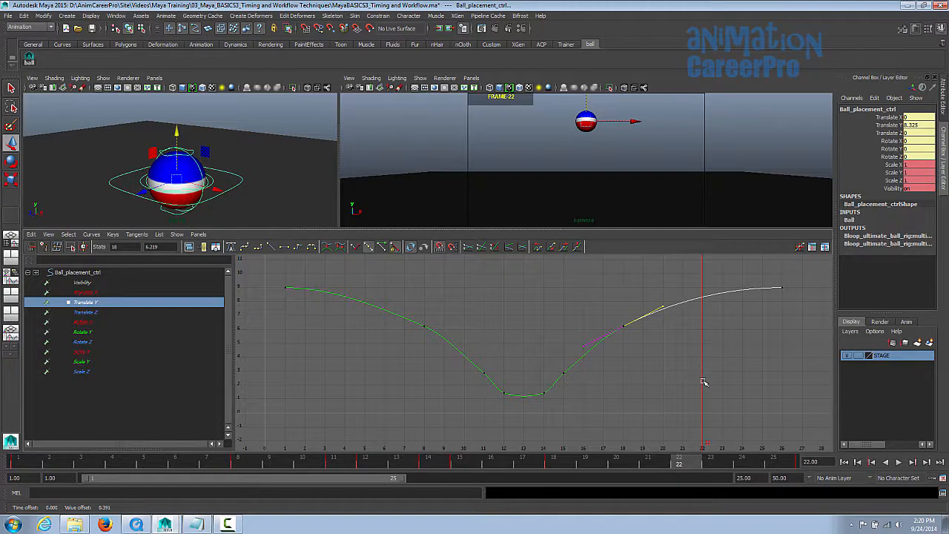
pyautogui.moveTo(702, 381); pyautogui.dragTo(702, 377, button='middle')
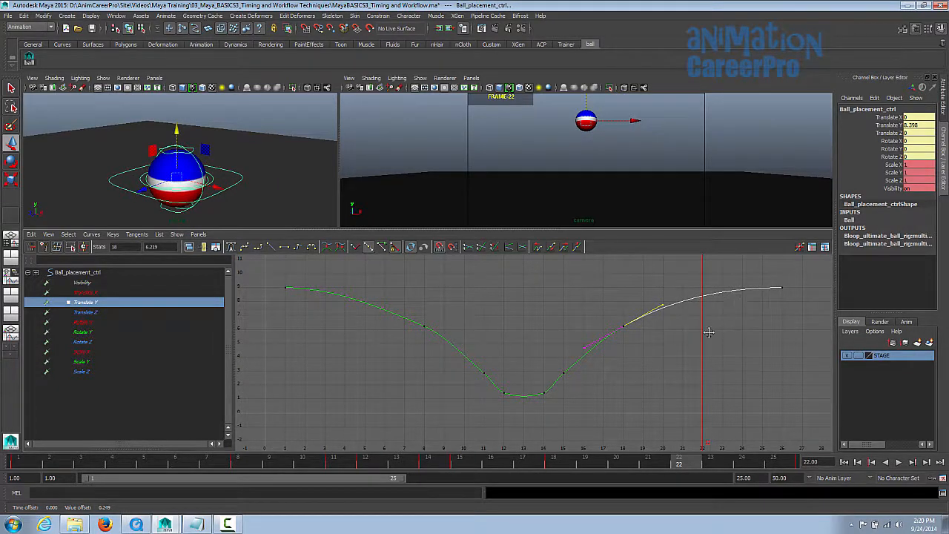
pyautogui.keyDown('alt'); pyautogui.moveTo(709, 333); pyautogui.dragTo(634, 338, button='middle'); pyautogui.keyUp('alt')
pyautogui.keyDown('alt'); pyautogui.moveTo(634, 338); pyautogui.dragTo(667, 334, button='right'); pyautogui.keyUp('alt')
pyautogui.keyDown('alt'); pyautogui.moveTo(739, 307); pyautogui.dragTo(726, 332, button='middle'); pyautogui.keyUp('alt')
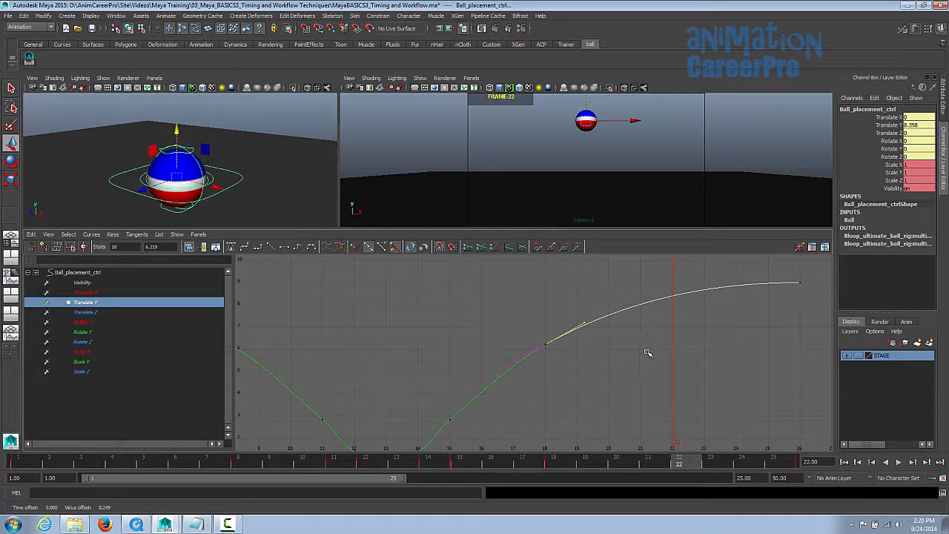
pyautogui.moveTo(647, 360); pyautogui.dragTo(651, 356, button='middle')
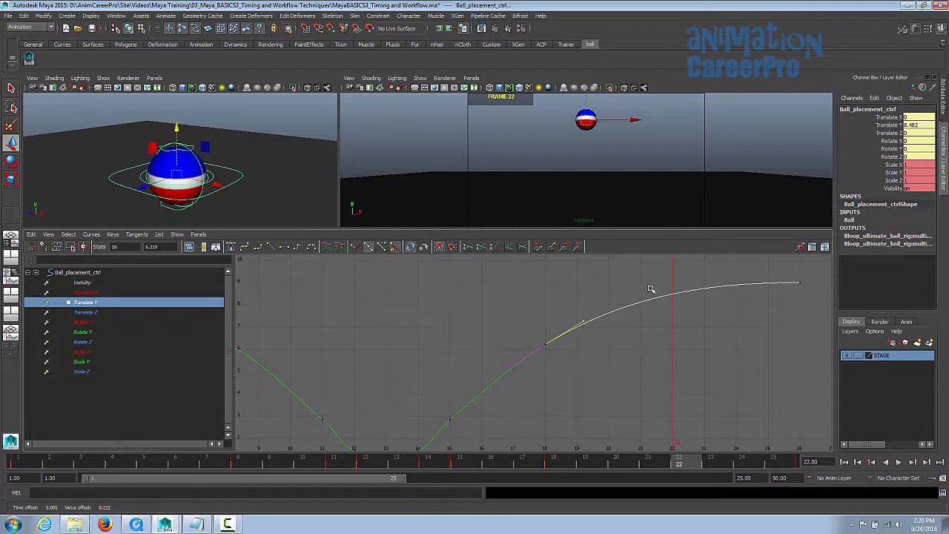
# Raise the incoming tangent of the Translate Y key at frame 8 to round the fall from the first pose
pyautogui.keyDown('alt'); pyautogui.moveTo(483, 333); pyautogui.dragTo(706, 343, button='middle'); pyautogui.keyUp('alt')
pyautogui.hotkey('alt', 'v')
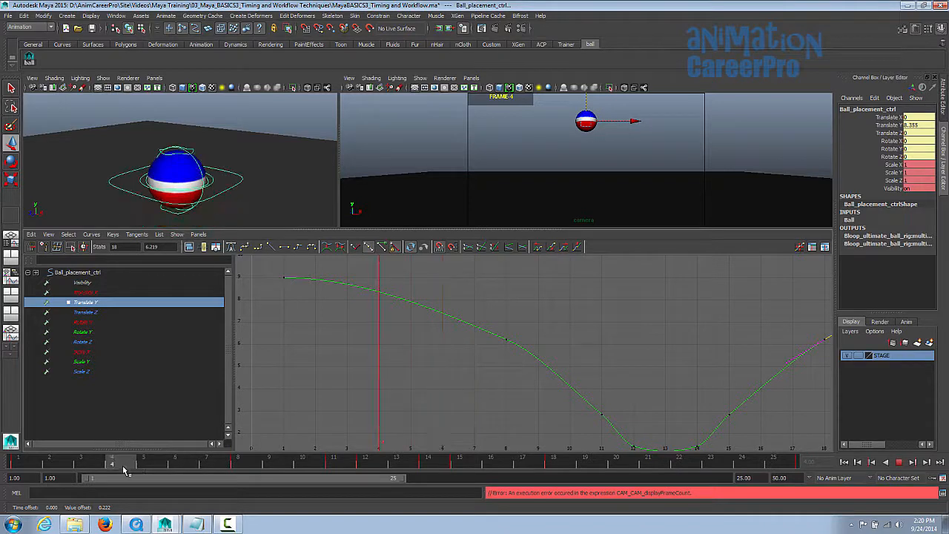
pyautogui.hotkey('alt', 'v')
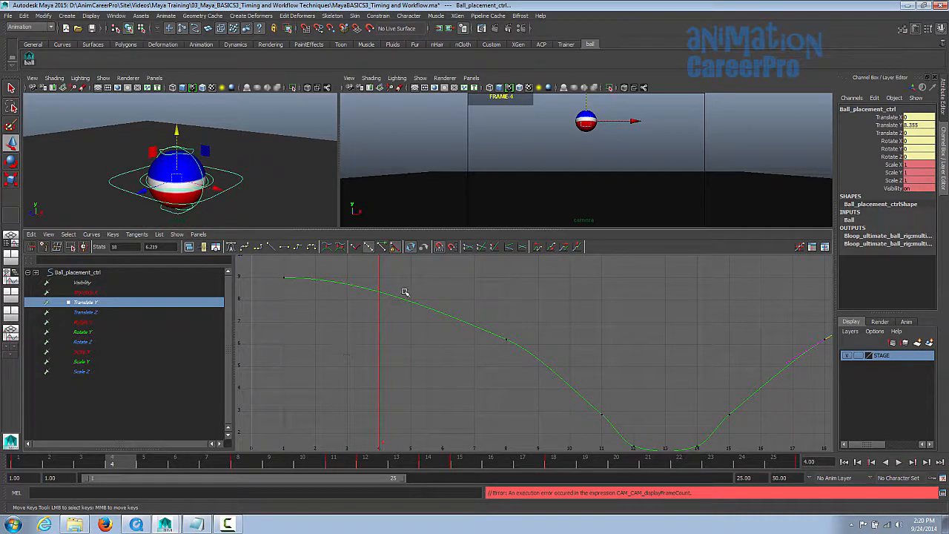
pyautogui.moveTo(466, 288); pyautogui.dragTo(556, 385)
pyautogui.click(466, 322)
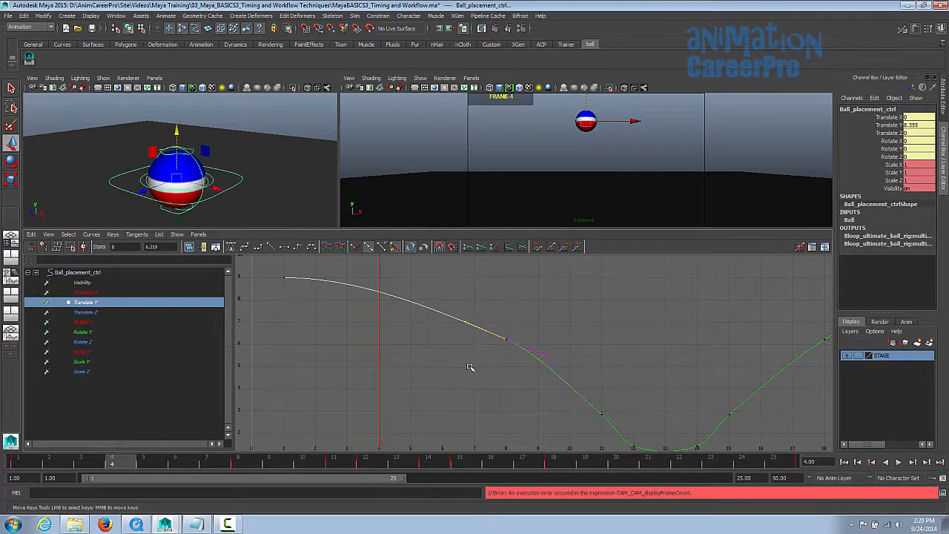
pyautogui.moveTo(472, 374); pyautogui.dragTo(483, 357, button='middle')
# Set flat tangents on the placement control's Translate Y keys at frames 12 and 14
pyautogui.keyDown('alt'); pyautogui.moveTo(668, 372); pyautogui.dragTo(563, 313, button='middle'); pyautogui.keyUp('alt')
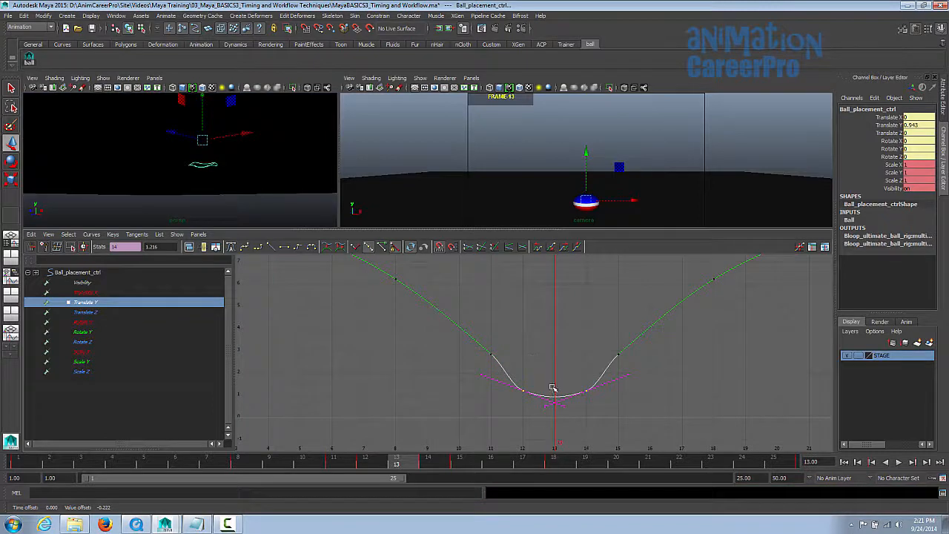
pyautogui.keyDown('alt'); pyautogui.moveTo(559, 381); pyautogui.dragTo(553, 358, button='middle'); pyautogui.keyUp('alt')
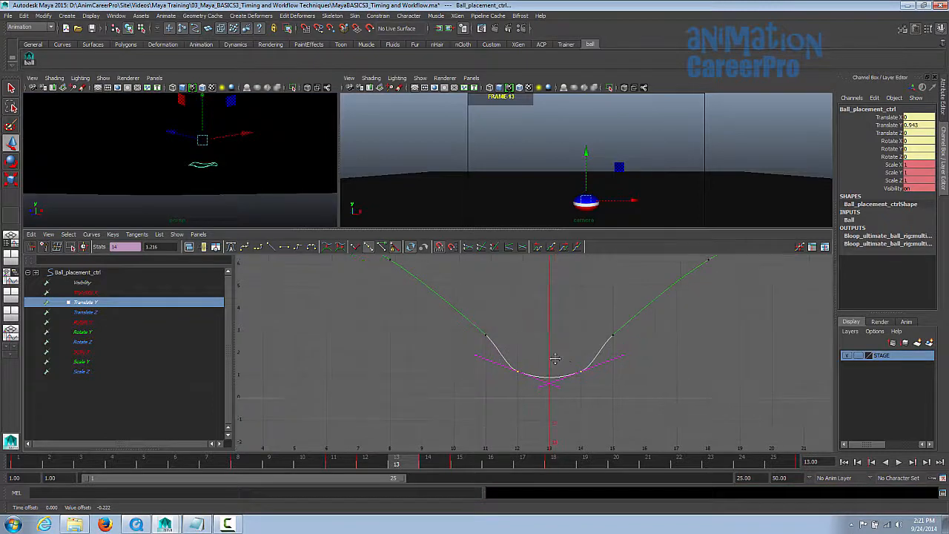
pyautogui.keyDown('alt'); pyautogui.moveTo(553, 358); pyautogui.dragTo(574, 364, button='right'); pyautogui.keyUp('alt')
pyautogui.keyDown('alt'); pyautogui.moveTo(574, 364); pyautogui.dragTo(537, 346, button='middle'); pyautogui.keyUp('alt')
pyautogui.click(509, 379)
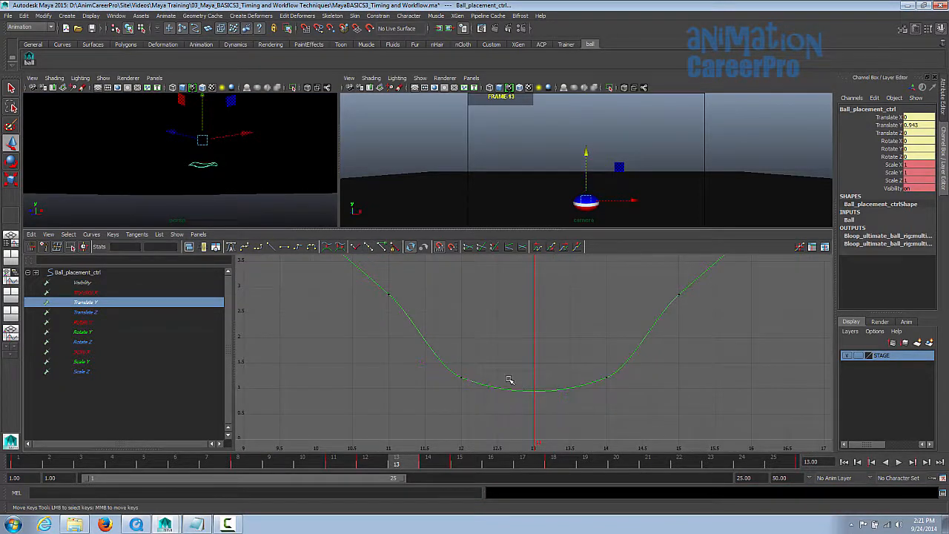
pyautogui.moveTo(440, 359); pyautogui.dragTo(642, 427)
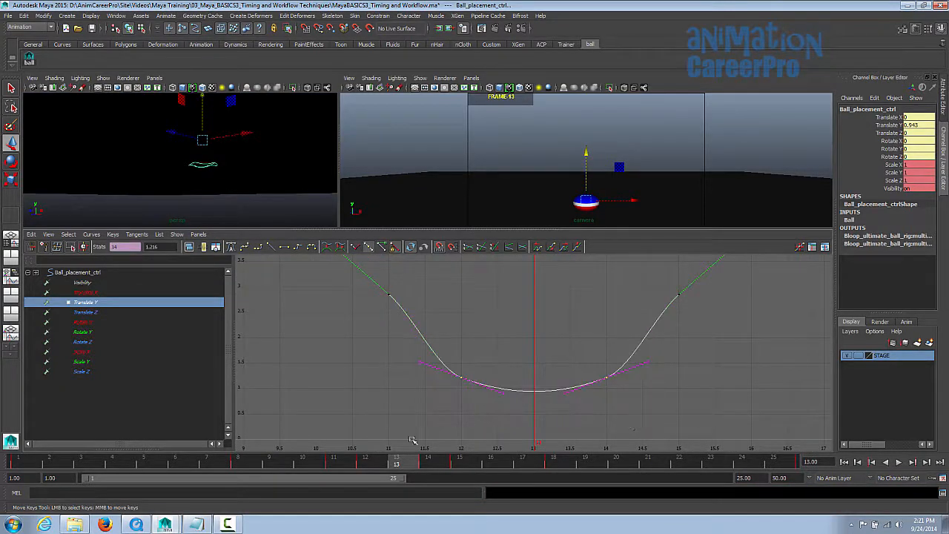
pyautogui.moveTo(434, 366); pyautogui.dragTo(605, 407)
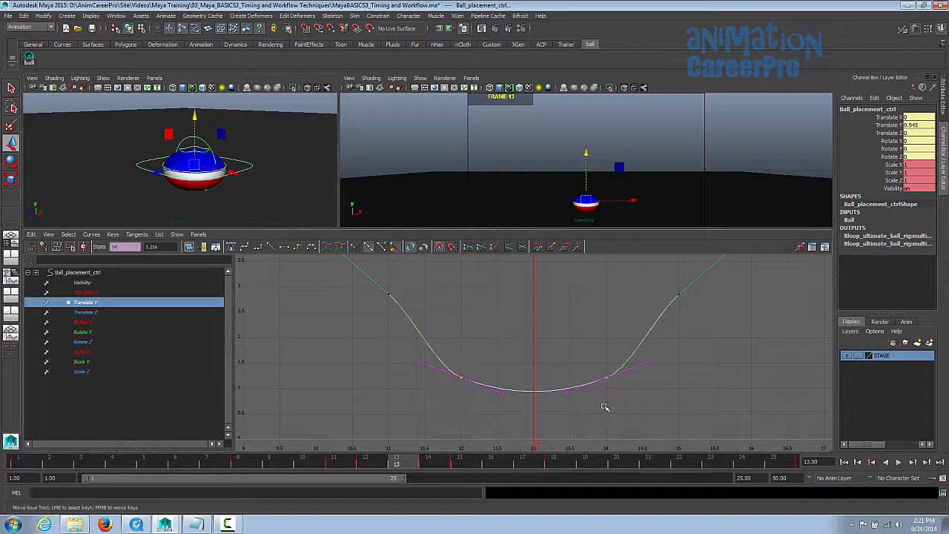
pyautogui.click(282, 250)
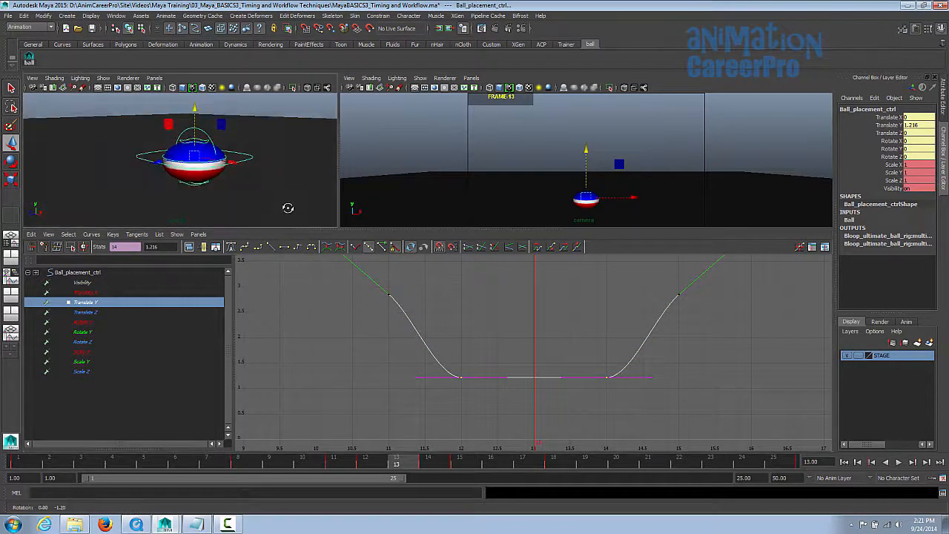
# Try pulling down the inner tangents of the frame 12 and 14 keys so Translate Y dips at frame 13
pyautogui.hotkey('alt', 'v')
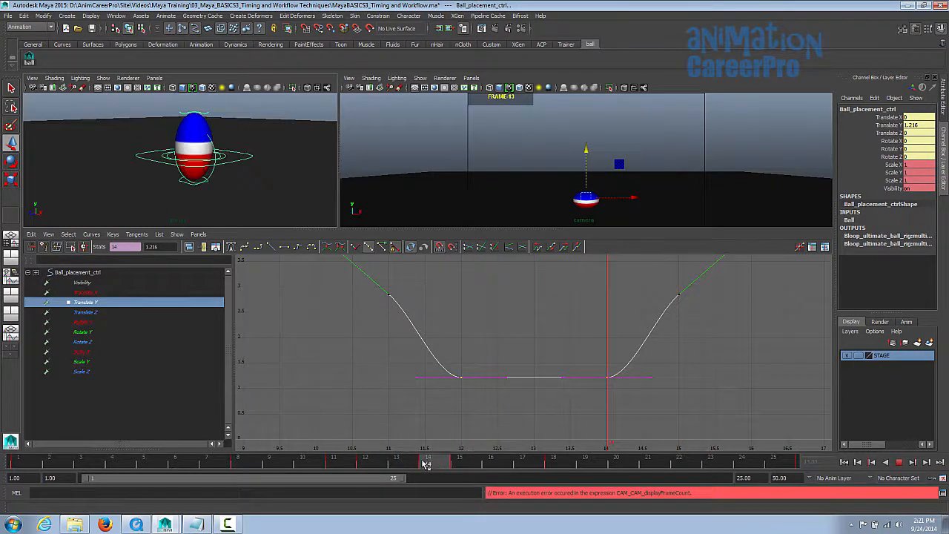
pyautogui.click(396, 465)
pyautogui.moveTo(483, 355); pyautogui.dragTo(582, 411)
pyautogui.moveTo(537, 396); pyautogui.dragTo(536, 413, button='middle')
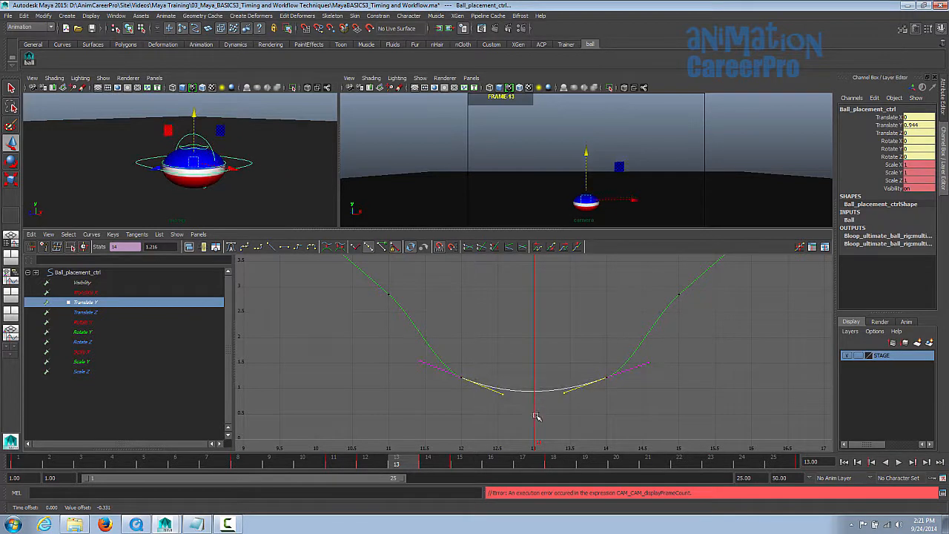
pyautogui.hotkey('ctrl', 'z')
# Lower the placement control's Translate Y keys at frames 12 and 14 to about 0.953, checking the squashed ball against the floor
pyautogui.moveTo(395, 363); pyautogui.dragTo(643, 410)
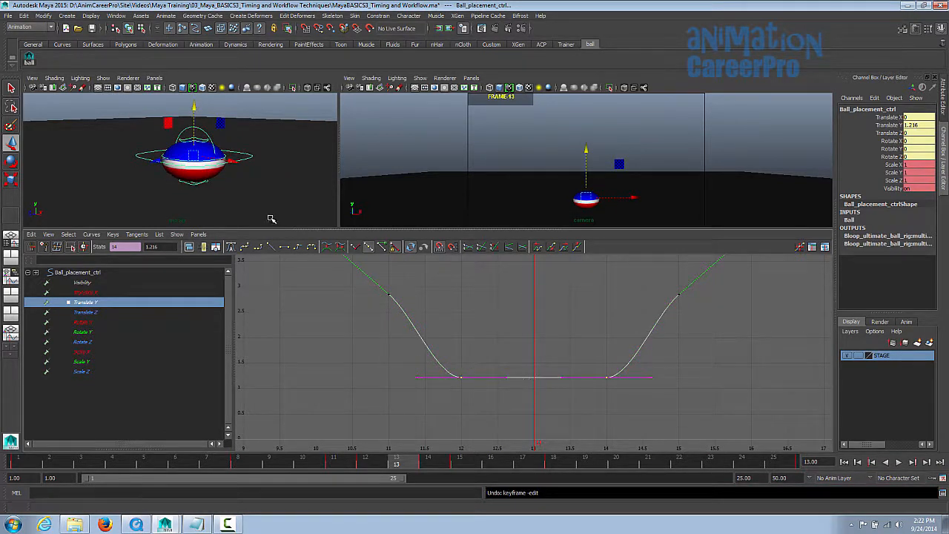
pyautogui.keyDown('alt'); pyautogui.moveTo(272, 215); pyautogui.dragTo(265, 189); pyautogui.keyUp('alt')
pyautogui.moveTo(477, 326); pyautogui.dragTo(563, 370, button='middle')
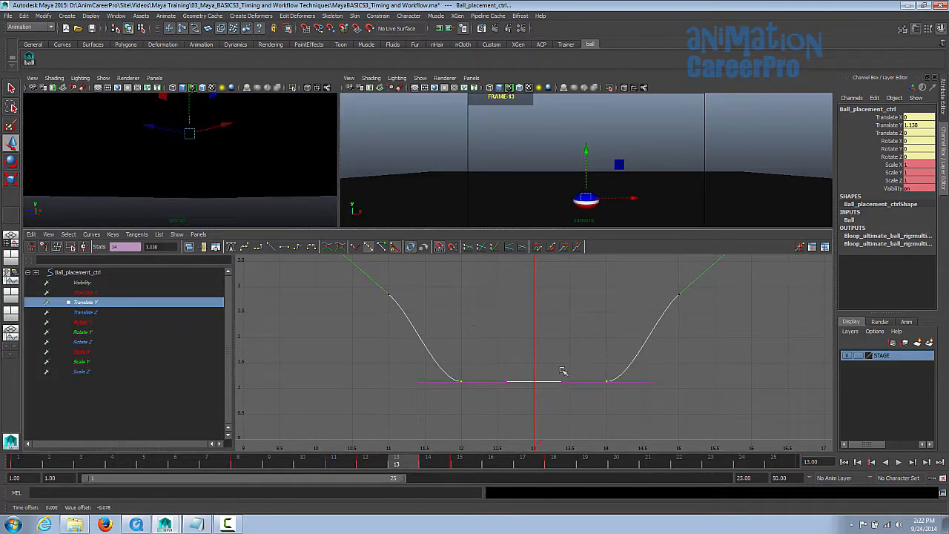
pyautogui.moveTo(533, 330); pyautogui.dragTo(507, 338, button='middle')
pyautogui.keyDown('alt'); pyautogui.moveTo(275, 176); pyautogui.dragTo(231, 205); pyautogui.keyUp('alt')
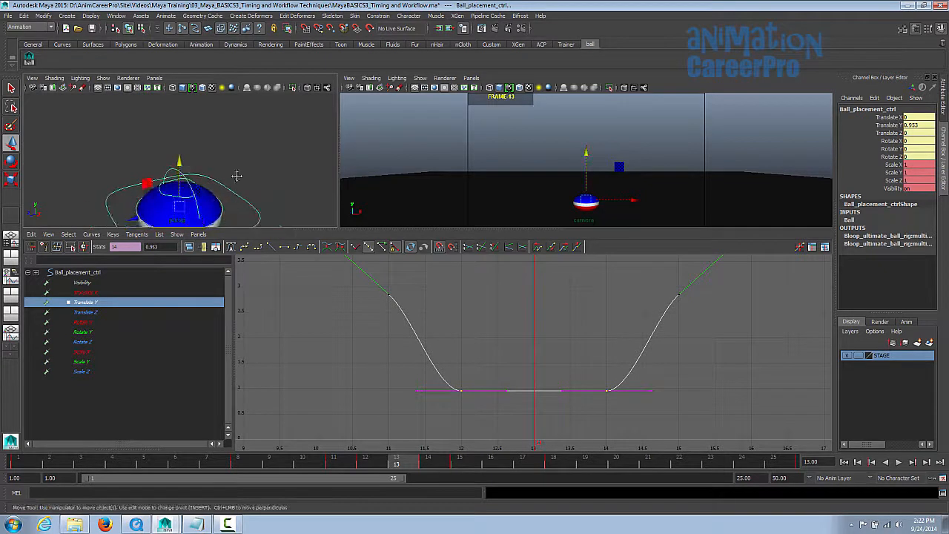
pyautogui.keyDown('alt'); pyautogui.moveTo(231, 205); pyautogui.dragTo(241, 156, button='middle'); pyautogui.keyUp('alt')
pyautogui.keyDown('alt'); pyautogui.moveTo(241, 156); pyautogui.dragTo(240, 154); pyautogui.keyUp('alt')
# Play back the looping bounce in the maximized camera view to check the contact poses
pyautogui.press('space')
pyautogui.click(899, 462)
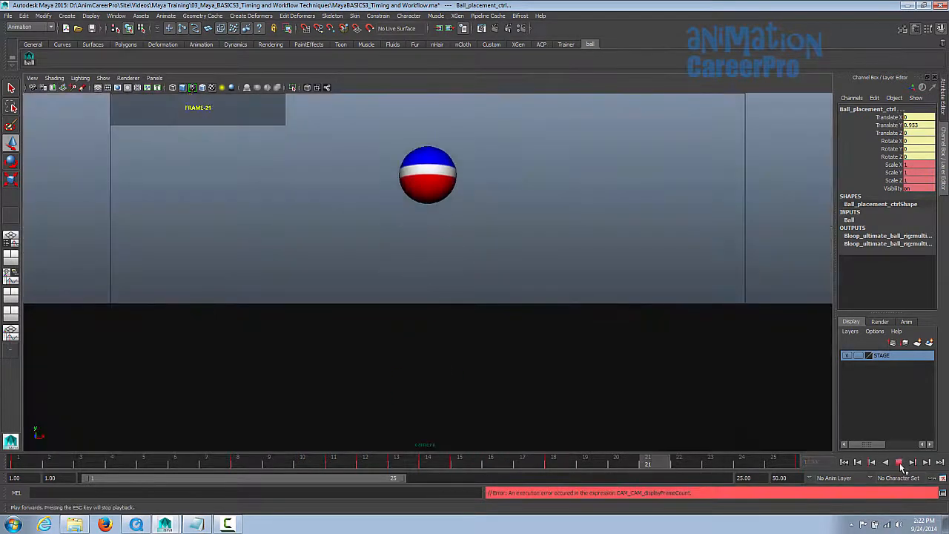
pyautogui.click(899, 461)
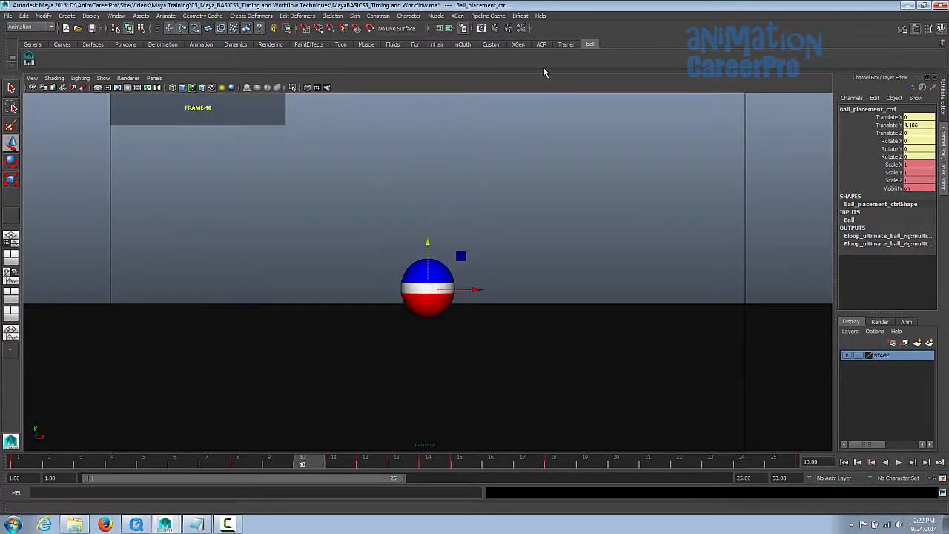
pyautogui.press('space')
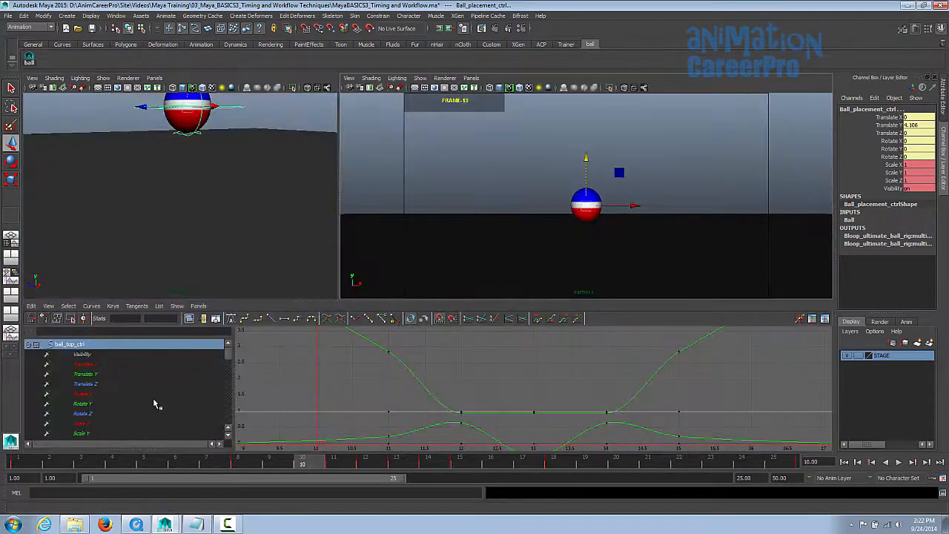
# Select the ball's top control and isolate its full Translate Y curve in the Graph Editor
pyautogui.press('f')
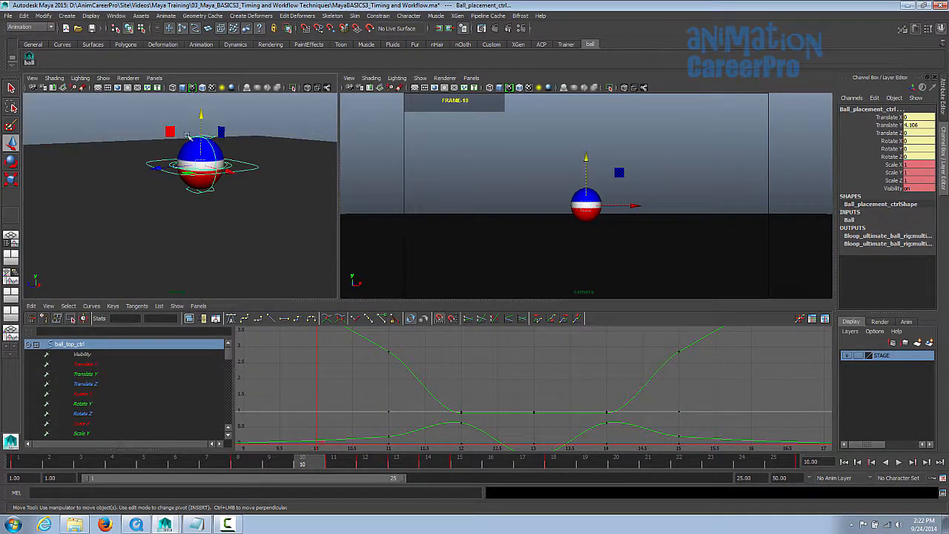
pyautogui.click(188, 136)
pyautogui.scroll(-1, 138, 373)
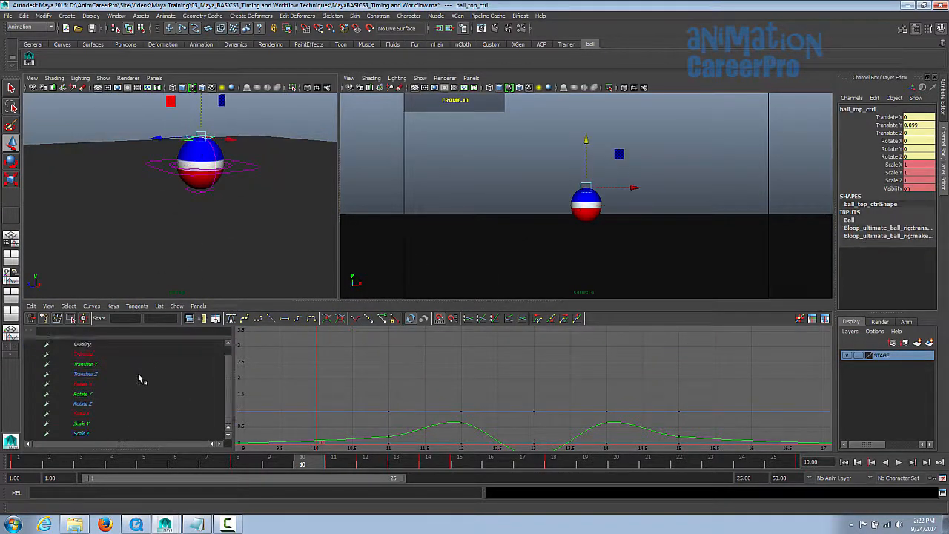
pyautogui.scroll(1, 138, 373)
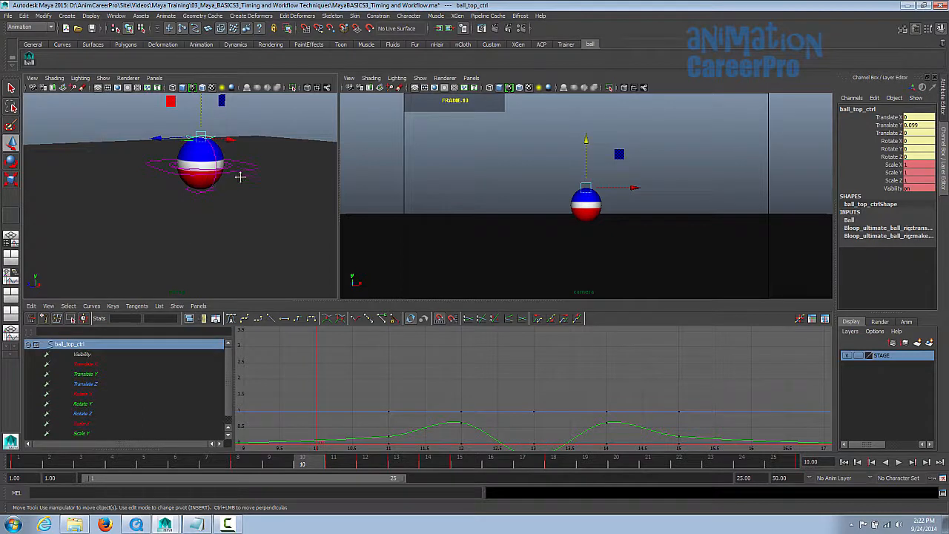
pyautogui.keyDown('alt'); pyautogui.moveTo(240, 176); pyautogui.dragTo(239, 197, button='middle'); pyautogui.keyUp('alt')
pyautogui.moveTo(205, 123); pyautogui.dragTo(205, 116)
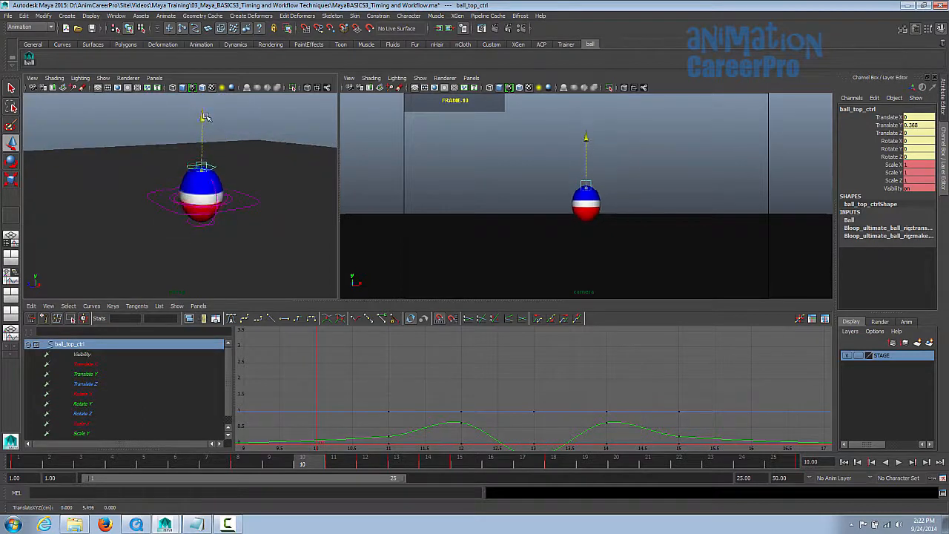
pyautogui.hotkey('ctrl', 'z')
pyautogui.click(73, 376)
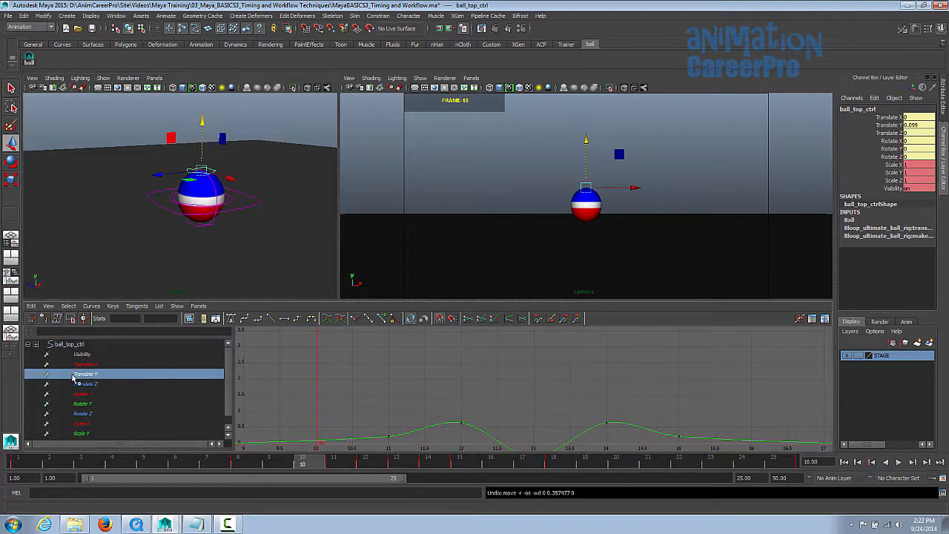
pyautogui.keyDown('alt'); pyautogui.moveTo(541, 396); pyautogui.dragTo(648, 346, button='middle'); pyautogui.keyUp('alt')
pyautogui.keyDown('alt'); pyautogui.keyDown('shift'); pyautogui.moveTo(648, 345); pyautogui.dragTo(677, 370, button='right'); pyautogui.keyUp('shift'); pyautogui.keyUp('alt')
pyautogui.keyDown('alt'); pyautogui.moveTo(677, 369); pyautogui.dragTo(705, 366, button='middle'); pyautogui.keyUp('alt')
pyautogui.moveTo(705, 366)
pyautogui.keyDown('alt'); pyautogui.keyDown('shift'); pyautogui.mouseDown(button='right')
pyautogui.moveTo(678, 377)
pyautogui.moveTo(693, 373)
pyautogui.mouseUp(button='right'); pyautogui.keyUp('shift'); pyautogui.keyUp('alt')
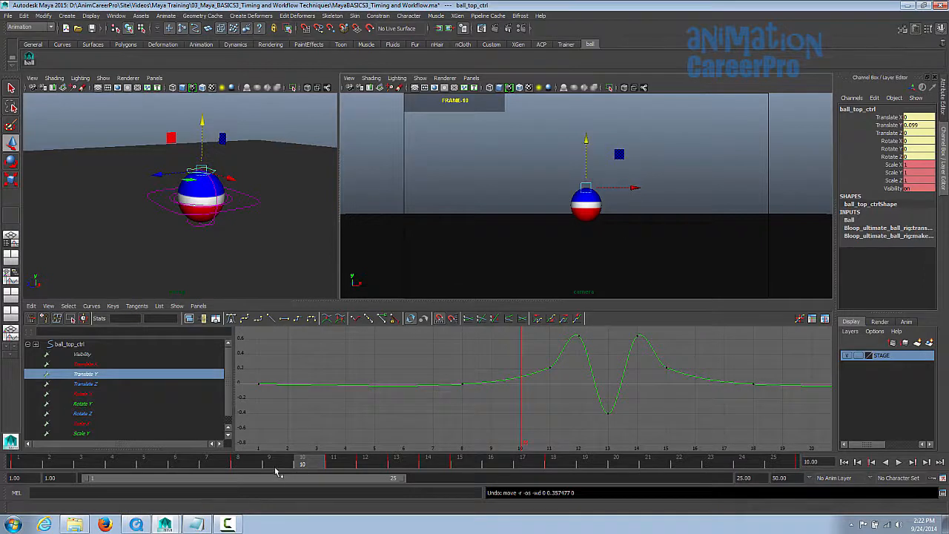
# Try raising the top control's Translate Y key at frame 11 to about 0.351 for more stretch
pyautogui.moveTo(276, 470); pyautogui.dragTo(332, 462)
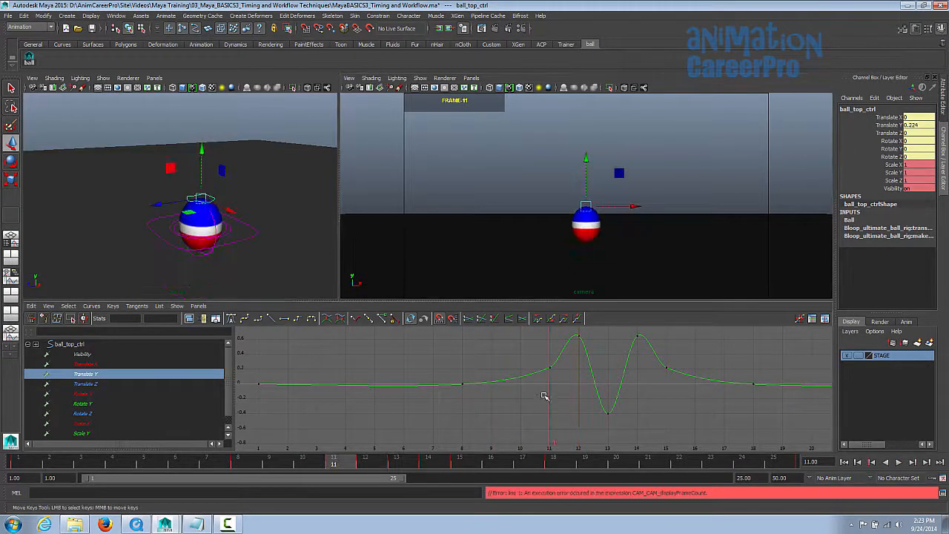
pyautogui.moveTo(538, 358); pyautogui.dragTo(561, 378)
pyautogui.moveTo(557, 398); pyautogui.dragTo(568, 385, button='middle')
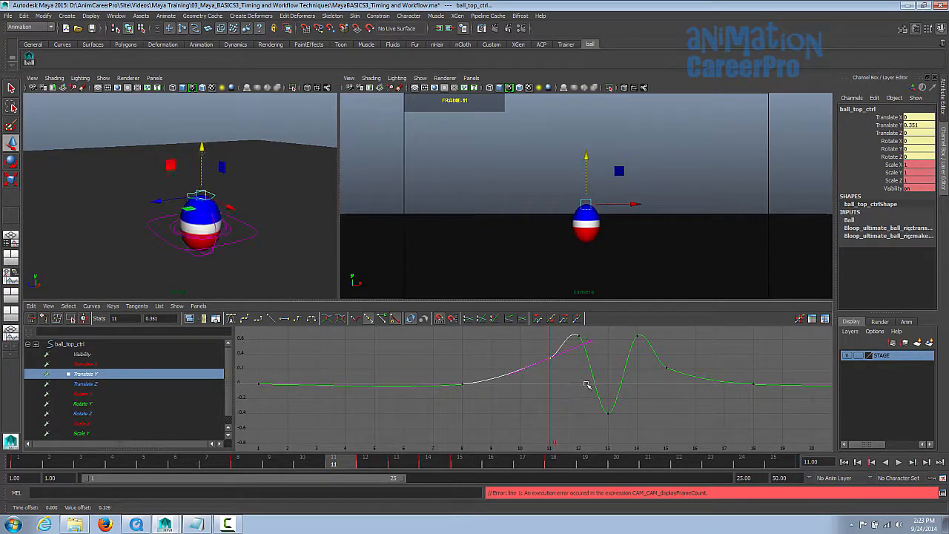
pyautogui.hotkey('ctrl', 'z')
# Raise the top control's Translate Y keys at frames 11 and 15 to about 0.331 and its frame 8 key to about 0.113
pyautogui.moveTo(652, 362); pyautogui.dragTo(675, 379)
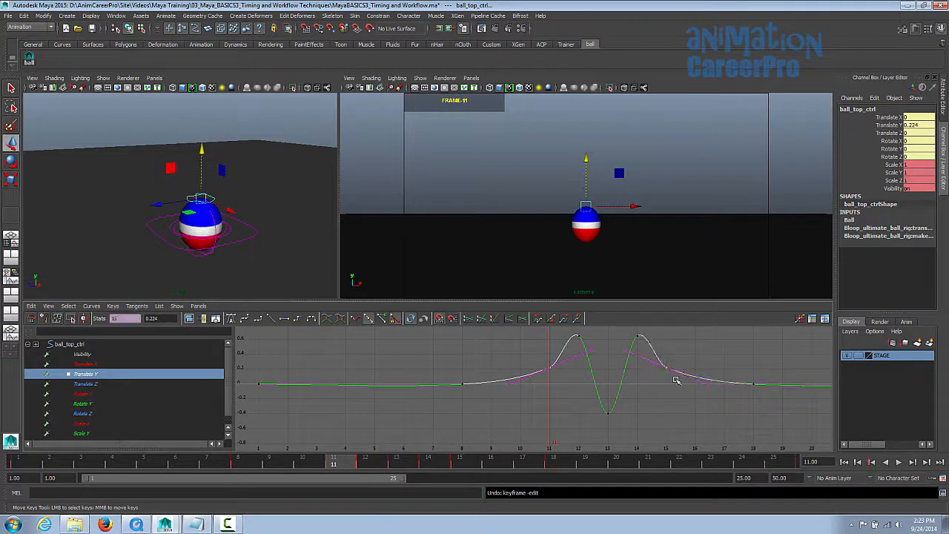
pyautogui.moveTo(675, 387); pyautogui.dragTo(677, 382, button='middle')
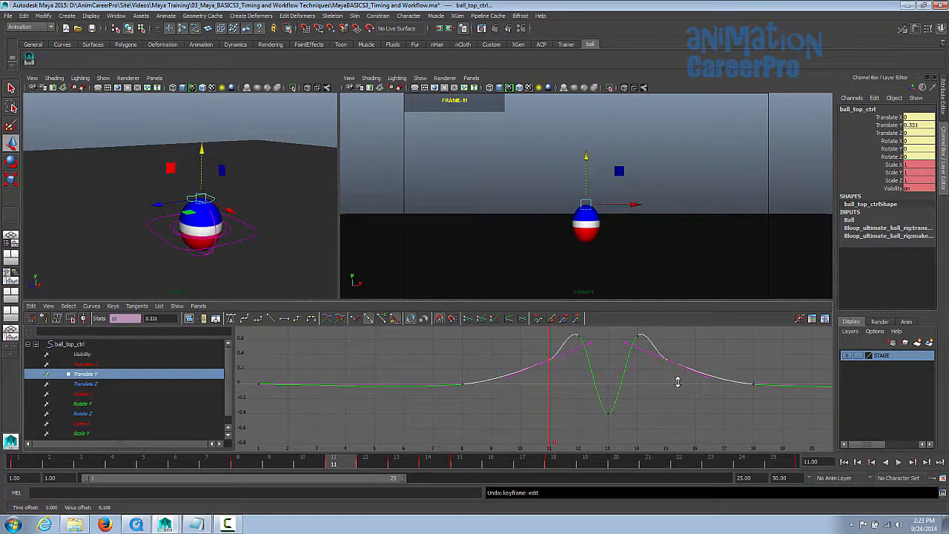
pyautogui.moveTo(310, 458)
pyautogui.mouseDown()
pyautogui.moveTo(201, 450)
pyautogui.moveTo(265, 455)
pyautogui.mouseUp()
pyautogui.moveTo(449, 373); pyautogui.dragTo(471, 399)
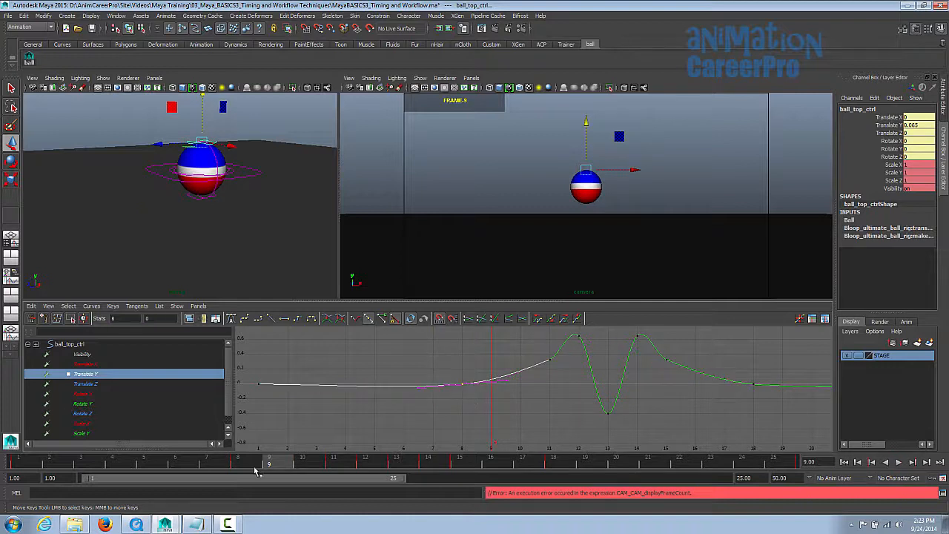
pyautogui.moveTo(254, 468)
pyautogui.mouseDown()
pyautogui.moveTo(89, 439)
pyautogui.moveTo(259, 452)
pyautogui.mouseUp()
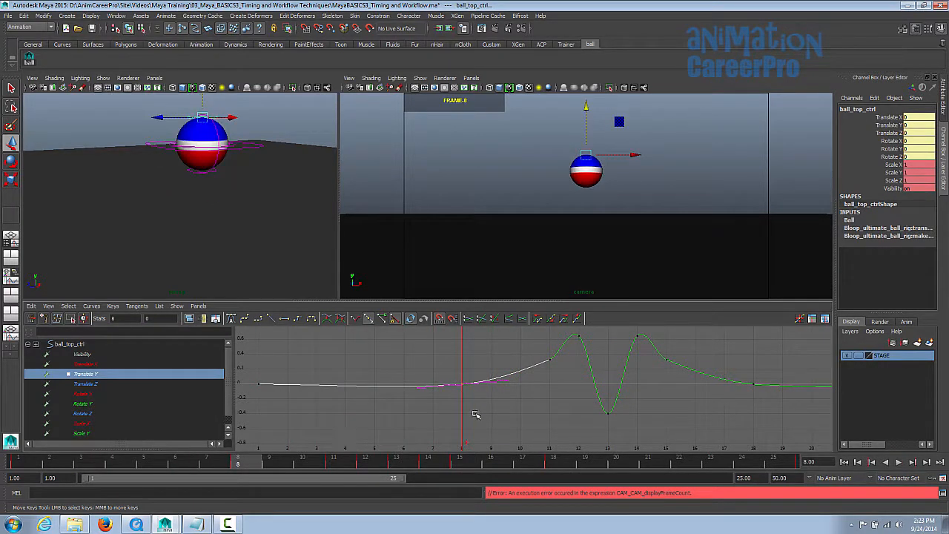
pyautogui.moveTo(477, 409); pyautogui.dragTo(480, 404, button='middle')
pyautogui.keyDown('alt'); pyautogui.keyDown('shift'); pyautogui.moveTo(467, 411); pyautogui.dragTo(478, 392, button='right'); pyautogui.keyUp('shift'); pyautogui.keyUp('alt')
pyautogui.keyDown('alt'); pyautogui.moveTo(478, 392); pyautogui.dragTo(496, 407, button='middle'); pyautogui.keyUp('alt')
pyautogui.keyDown('alt'); pyautogui.moveTo(496, 407); pyautogui.dragTo(371, 419, button='right'); pyautogui.keyUp('alt')
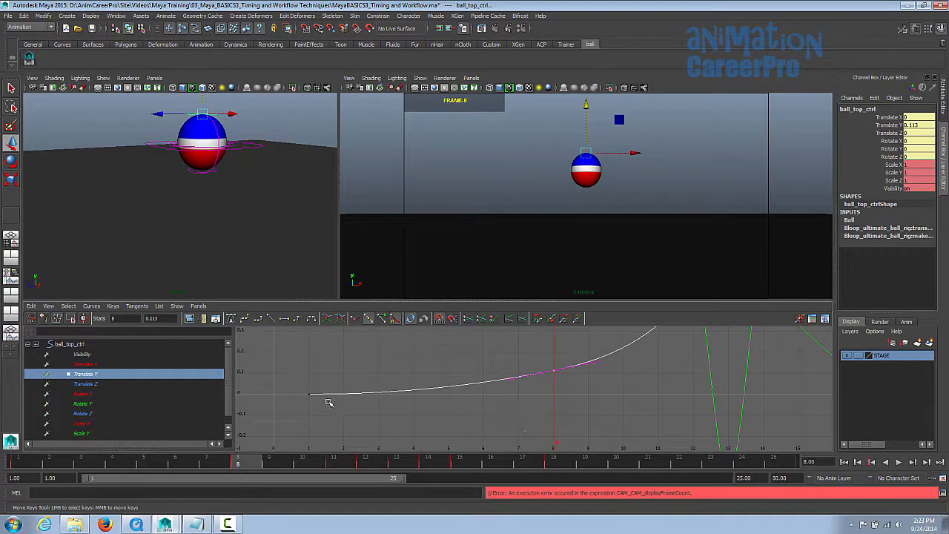
# Raise the top control's Translate Y keys at frame 8 to about 0.134 and frame 11 to about 0.412, checking the stretch on the way down
pyautogui.moveTo(44, 462); pyautogui.dragTo(80, 463)
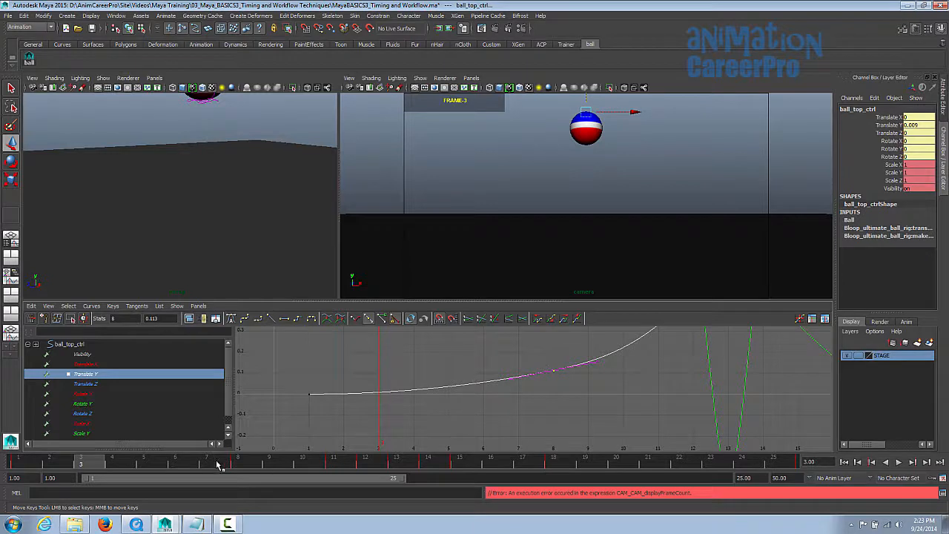
pyautogui.moveTo(100, 462); pyautogui.dragTo(207, 473)
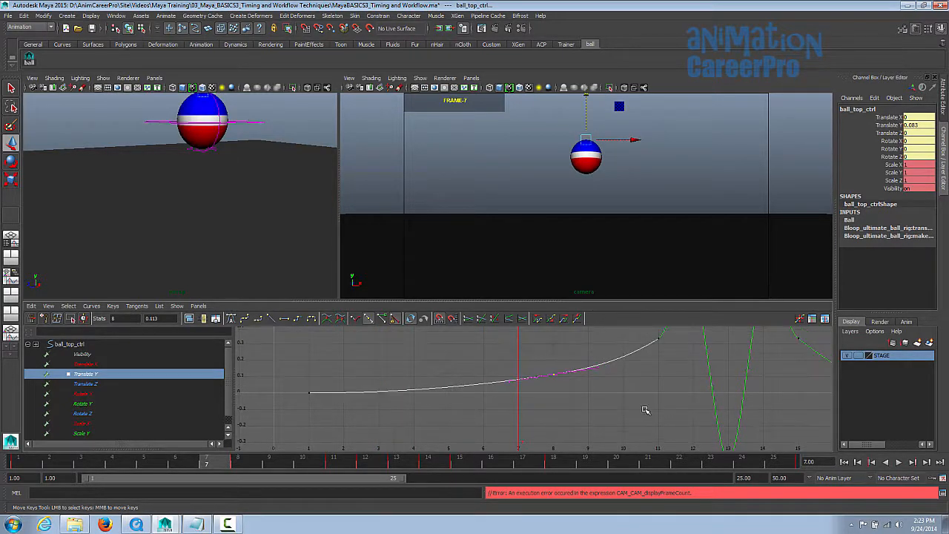
pyautogui.moveTo(645, 410); pyautogui.dragTo(611, 422, button='middle')
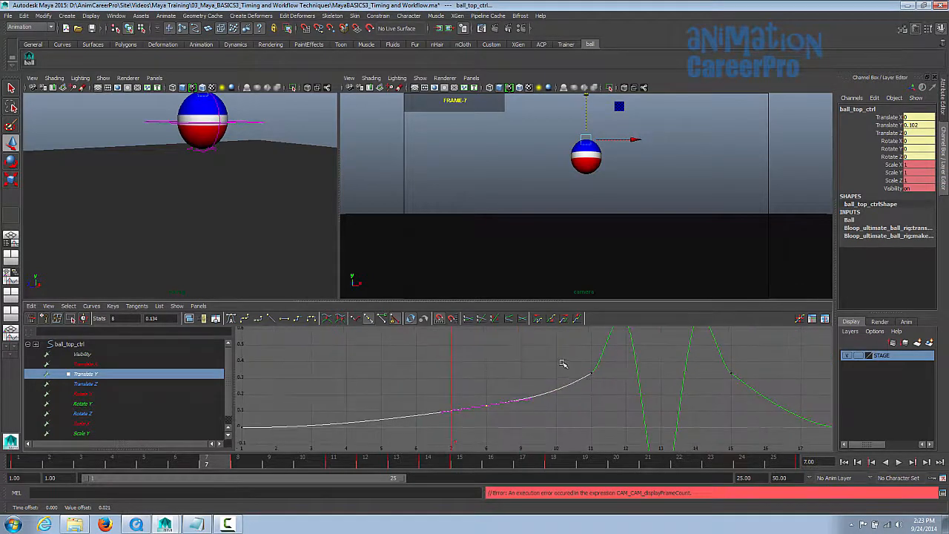
pyautogui.moveTo(563, 363); pyautogui.dragTo(608, 388)
pyautogui.moveTo(608, 388); pyautogui.dragTo(607, 376, button='middle')
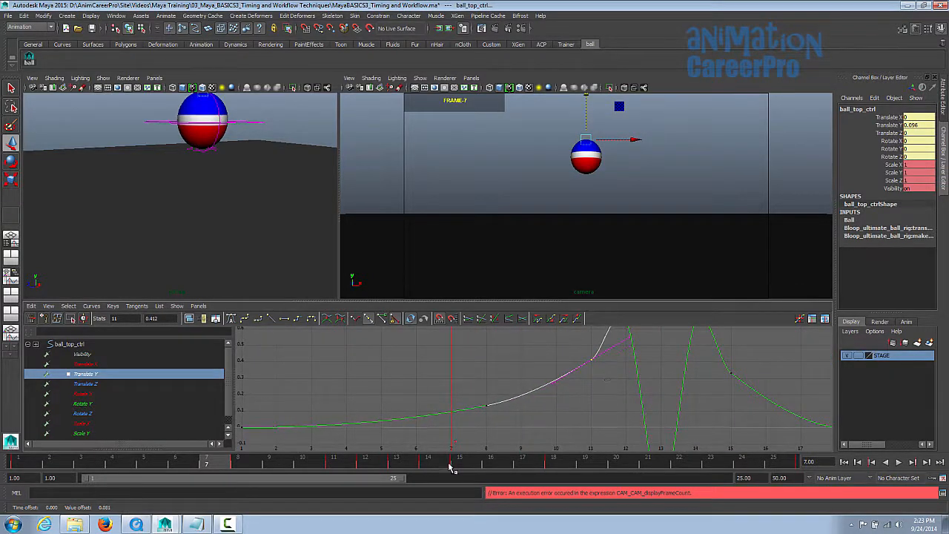
pyautogui.hotkey('alt', 'v')
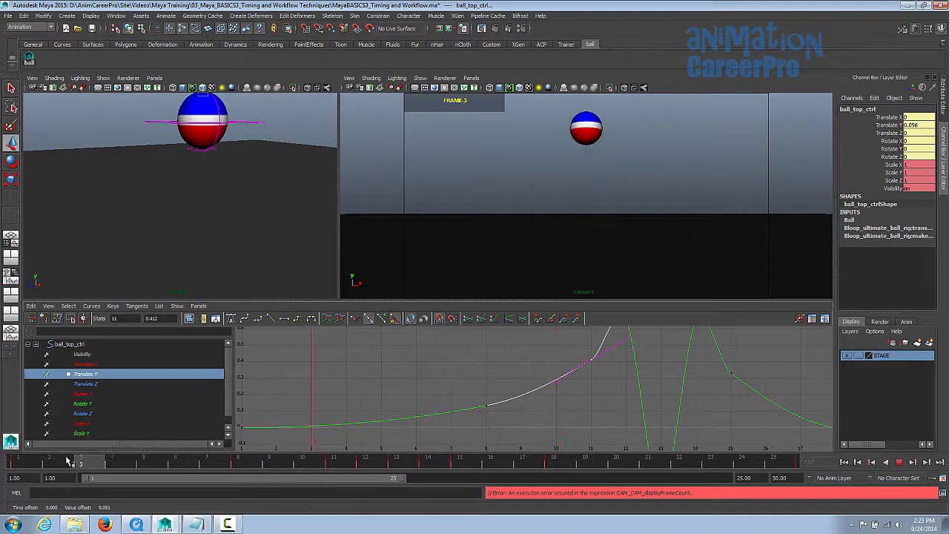
pyautogui.moveTo(197, 467)
pyautogui.mouseDown()
pyautogui.moveTo(341, 464)
pyautogui.moveTo(80, 469)
pyautogui.moveTo(249, 467)
pyautogui.moveTo(26, 479)
pyautogui.moveTo(306, 480)
pyautogui.mouseUp()
# Raise the Translate Y keys at frames 15 and 18, bringing frame 15 to about 0.482 and adjusting its outgoing tangent
pyautogui.keyDown('alt'); pyautogui.moveTo(690, 410); pyautogui.dragTo(566, 402, button='middle'); pyautogui.keyUp('alt')
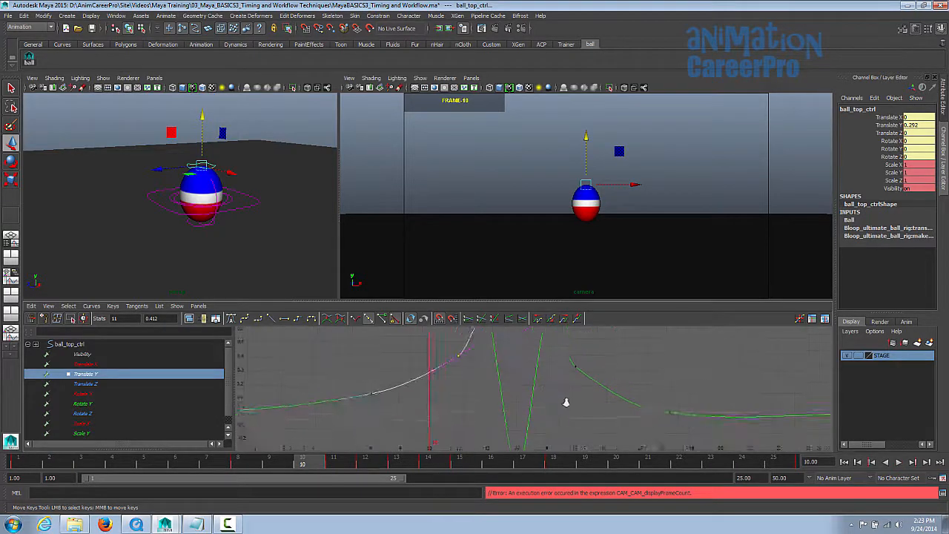
pyautogui.press('a')
pyautogui.moveTo(549, 366); pyautogui.dragTo(650, 430)
pyautogui.keyDown('shift'); pyautogui.moveTo(650, 430); pyautogui.dragTo(651, 414, button='middle'); pyautogui.keyUp('shift')
pyautogui.moveTo(574, 379); pyautogui.dragTo(597, 405)
pyautogui.moveTo(598, 405); pyautogui.dragTo(597, 408, button='middle')
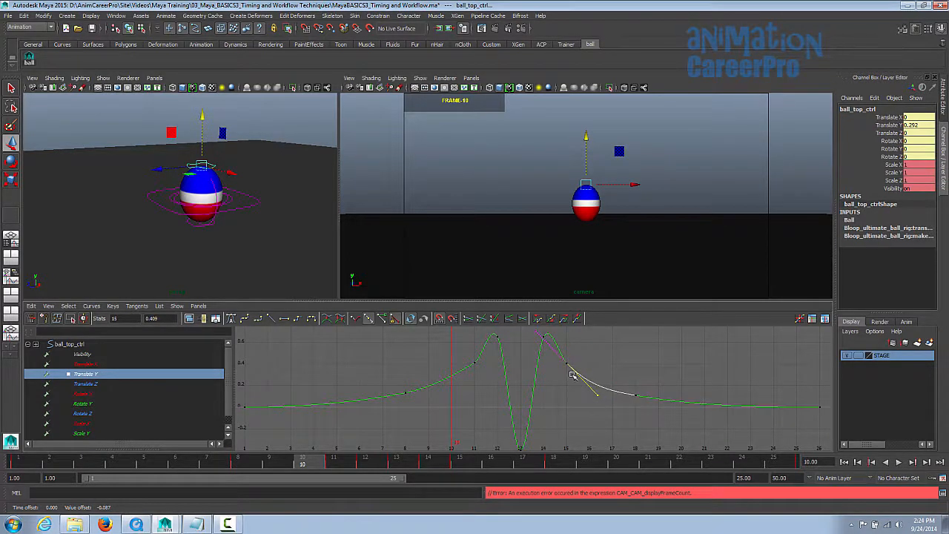
pyautogui.moveTo(552, 349); pyautogui.dragTo(575, 379)
pyautogui.keyDown('shift'); pyautogui.moveTo(555, 386); pyautogui.dragTo(560, 379, button='middle'); pyautogui.keyUp('shift')
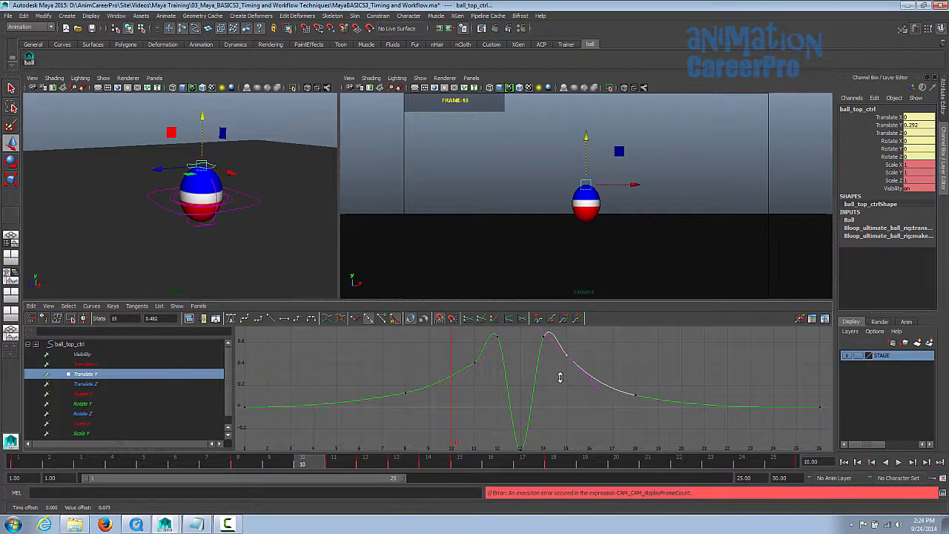
# Lower the Translate Y key at frame 8 slightly and raise the frame 11 key to about 0.467 to balance the curve
pyautogui.moveTo(486, 352); pyautogui.dragTo(452, 371)
pyautogui.moveTo(396, 383); pyautogui.dragTo(417, 403)
pyautogui.keyDown('shift'); pyautogui.moveTo(422, 402); pyautogui.dragTo(422, 407, button='middle'); pyautogui.keyUp('shift')
pyautogui.moveTo(464, 351); pyautogui.dragTo(490, 380)
pyautogui.keyDown('shift'); pyautogui.moveTo(494, 383); pyautogui.dragTo(493, 377, button='middle'); pyautogui.keyUp('shift')
pyautogui.keyDown('alt'); pyautogui.moveTo(494, 377); pyautogui.dragTo(552, 381, button='right'); pyautogui.keyUp('alt')
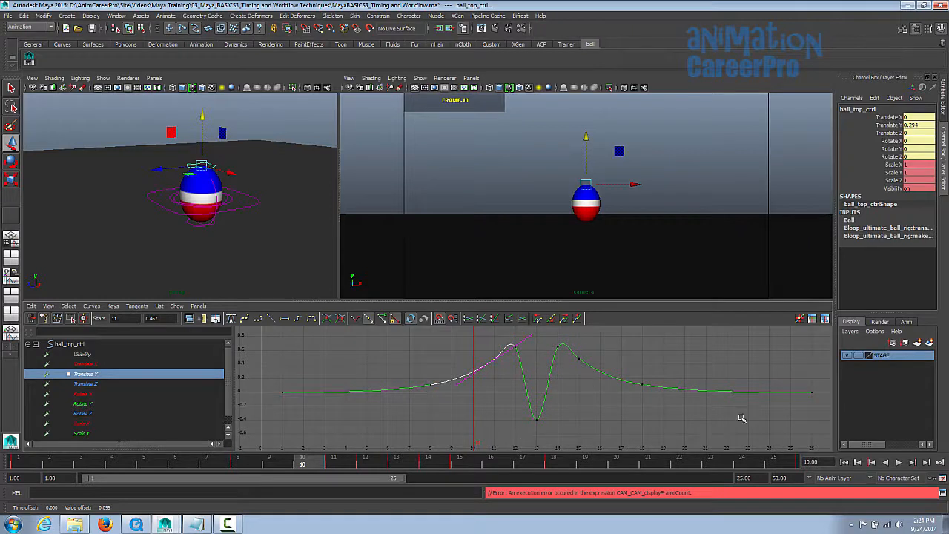
# Scrub the contact frames and play back the bounce in the maximized camera view to check the stretch
pyautogui.click(333, 464)
pyautogui.moveTo(349, 469); pyautogui.dragTo(420, 475)
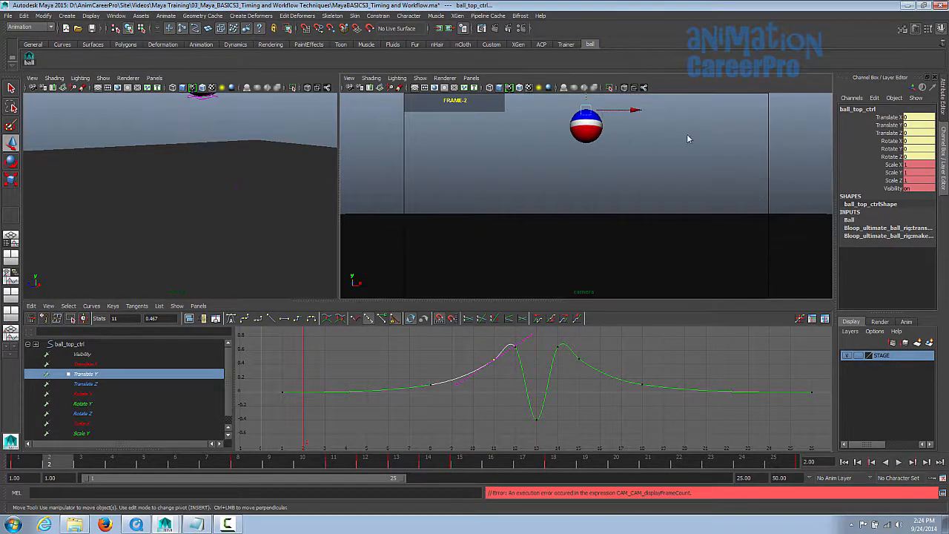
pyautogui.press('space')
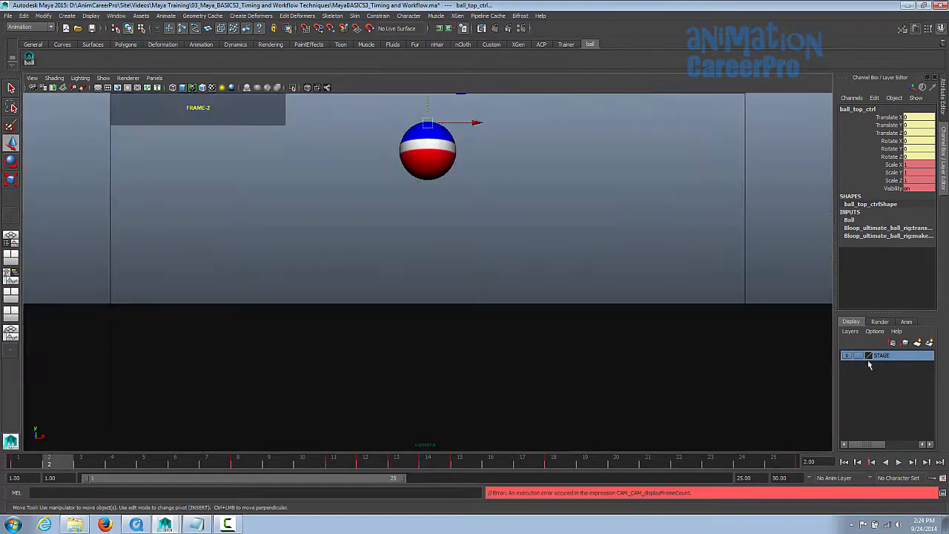
pyautogui.click(898, 461)
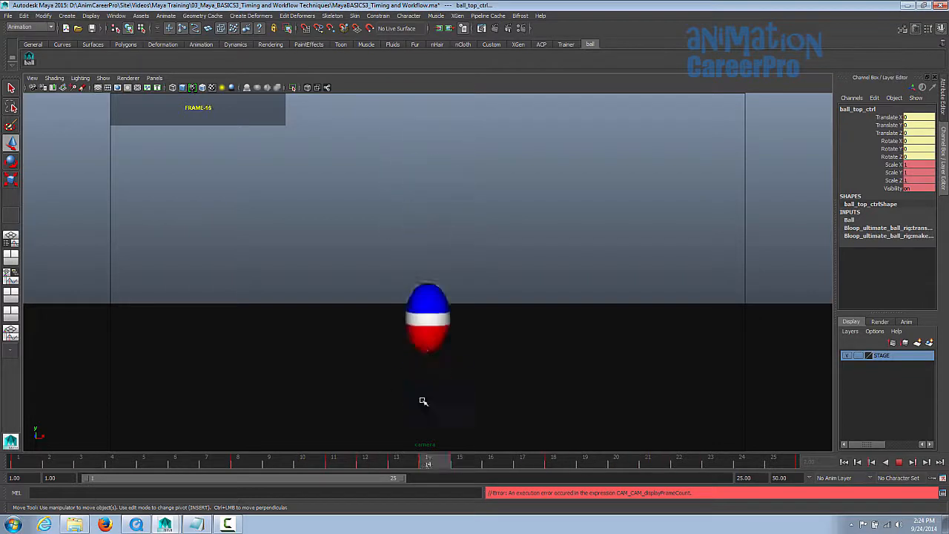
pyautogui.click(899, 461)
pyautogui.press('space')
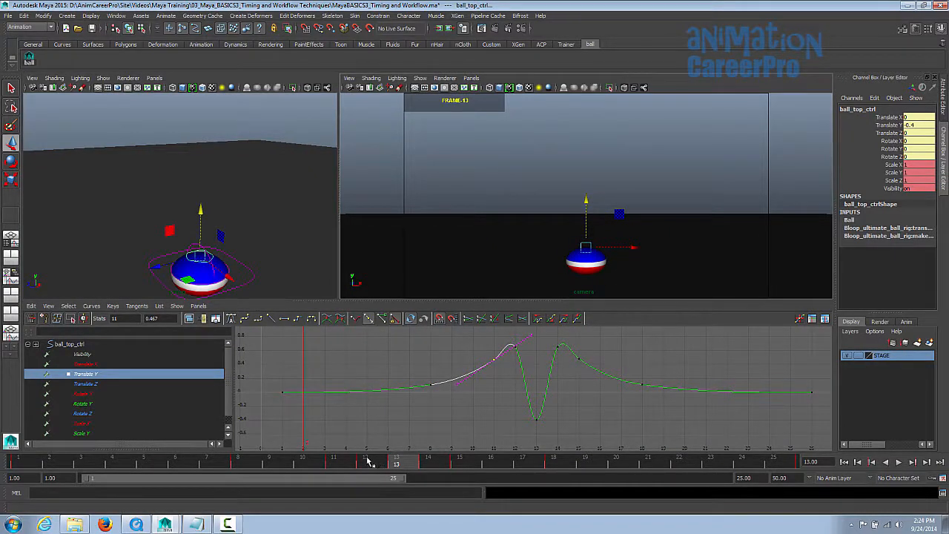
pyautogui.moveTo(368, 462); pyautogui.dragTo(402, 470)
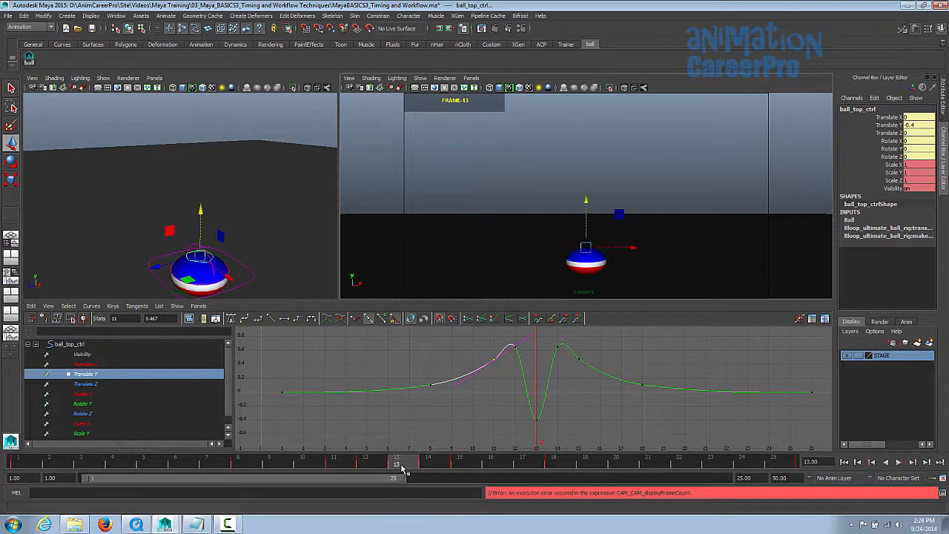
# Select all ball controls, extend the playback range to frame 27, and shift every key from frame 14 onward one frame later
pyautogui.click(32, 63)
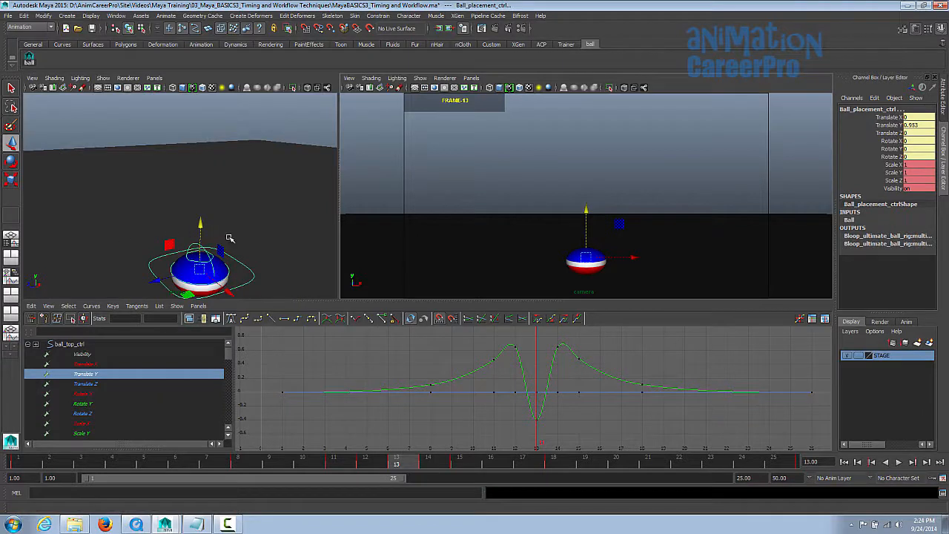
pyautogui.moveTo(406, 462)
pyautogui.mouseDown()
pyautogui.moveTo(373, 466)
pyautogui.moveTo(426, 466)
pyautogui.moveTo(407, 467)
pyautogui.mouseUp()
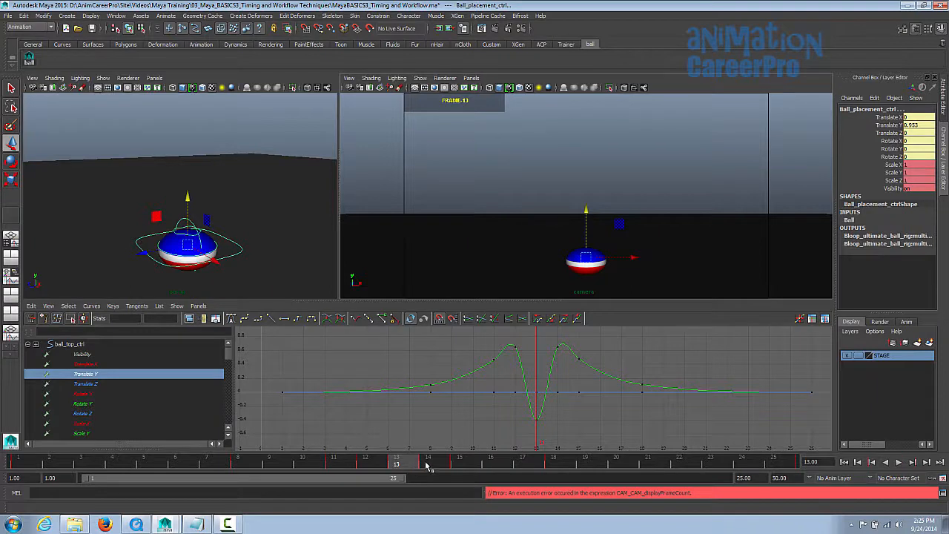
pyautogui.click(428, 466)
pyautogui.click(398, 463)
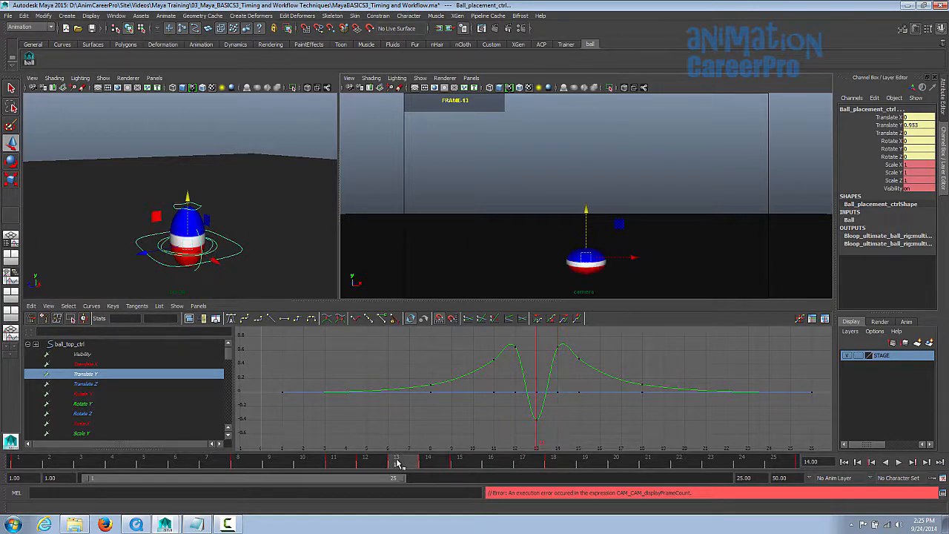
pyautogui.keyDown('shift'); pyautogui.moveTo(428, 464); pyautogui.dragTo(514, 463); pyautogui.keyUp('shift')
pyautogui.moveTo(403, 480); pyautogui.dragTo(430, 480)
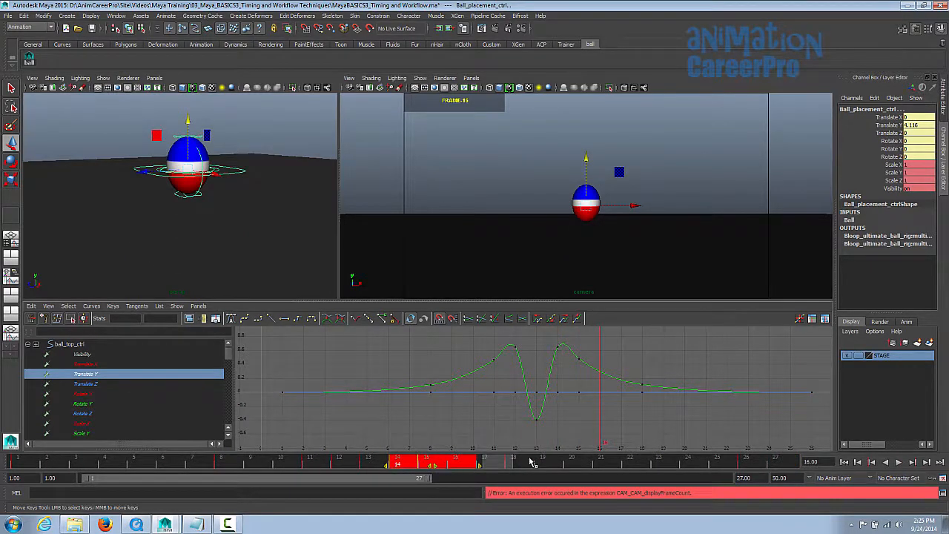
pyautogui.moveTo(531, 462); pyautogui.dragTo(767, 466)
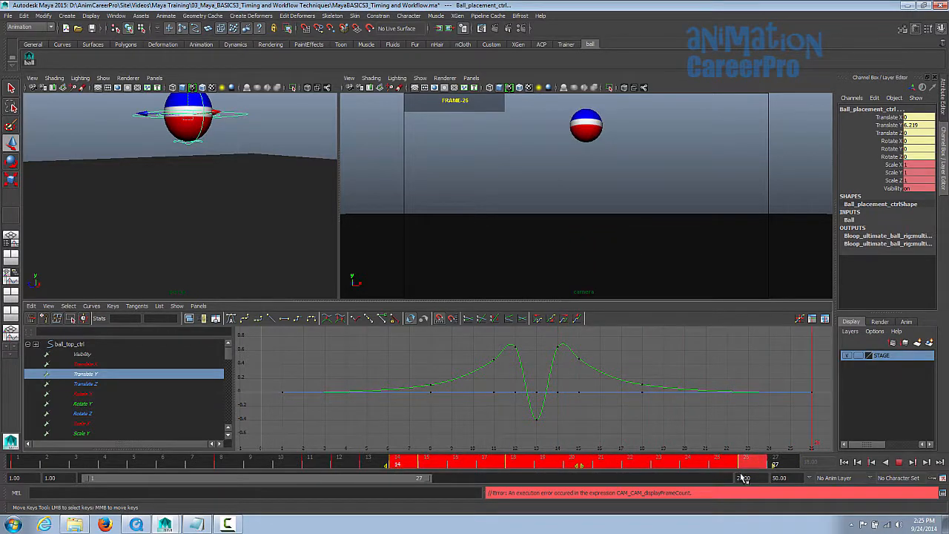
pyautogui.click(582, 468)
pyautogui.moveTo(593, 470); pyautogui.dragTo(606, 468)
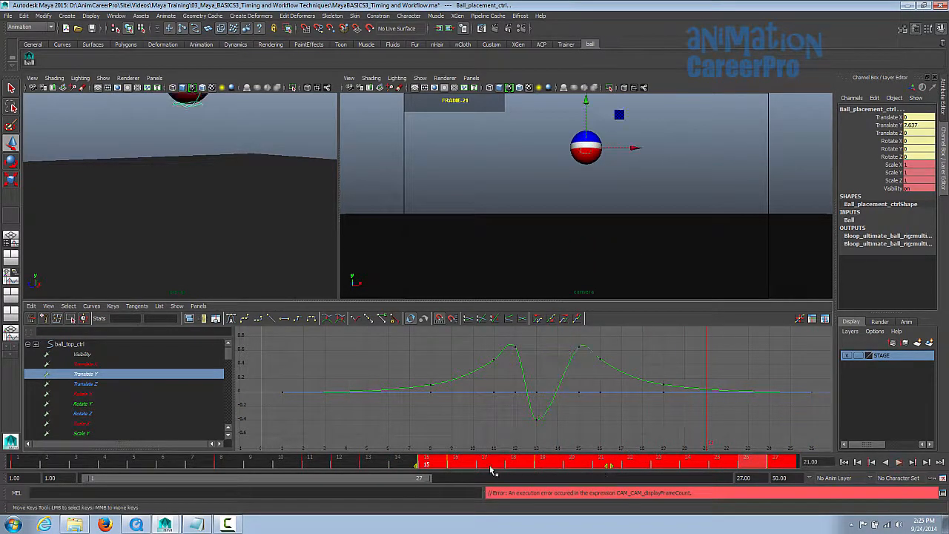
# Hold the squash by carrying the frame 13 pose of all ball controls to frame 14 and keying it there
pyautogui.moveTo(369, 465)
pyautogui.mouseDown()
pyautogui.moveTo(392, 466)
pyautogui.moveTo(374, 465)
pyautogui.mouseUp()
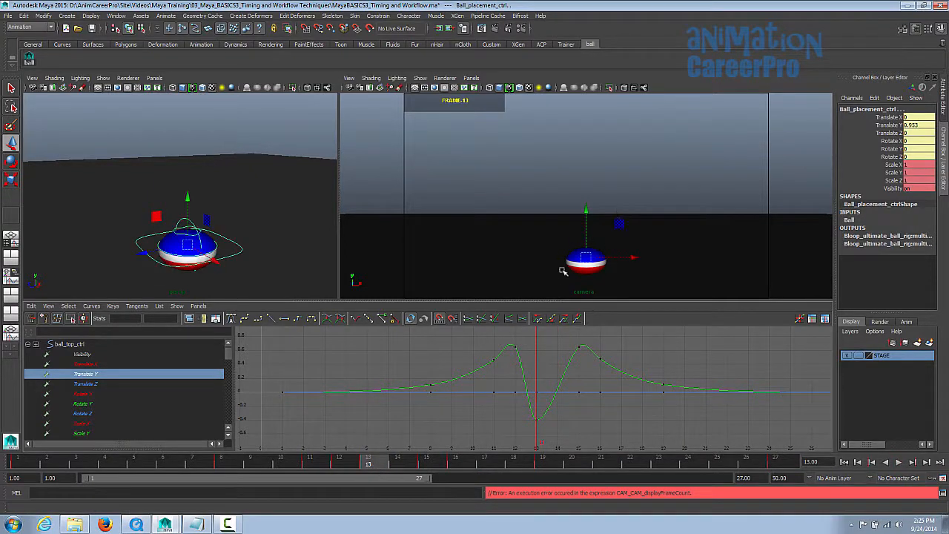
pyautogui.rightClick(369, 464)
pyautogui.click(368, 464)
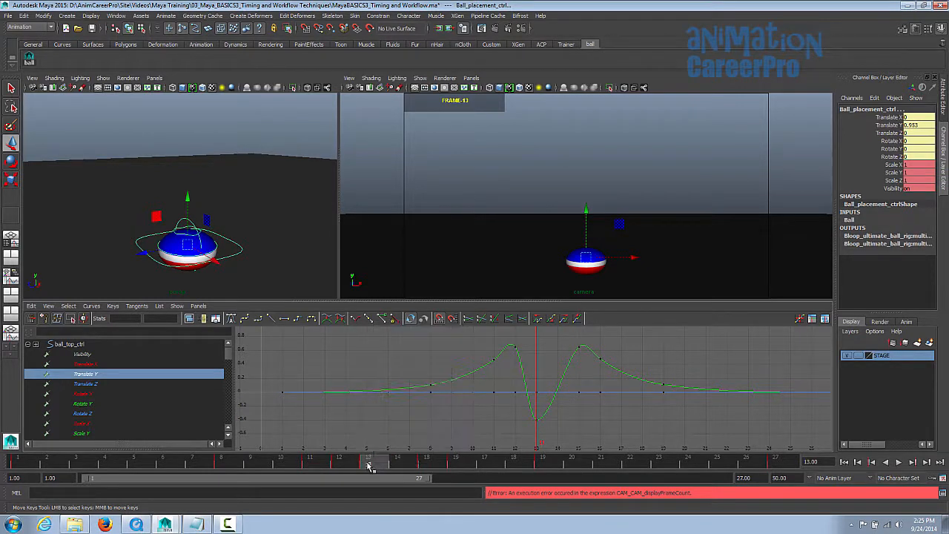
pyautogui.click(28, 59)
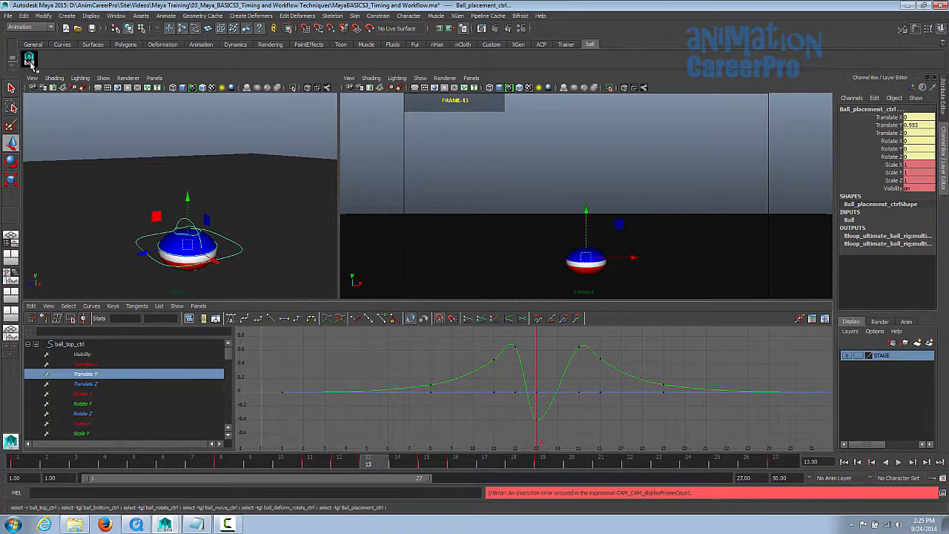
pyautogui.hotkey('alt', 'v')
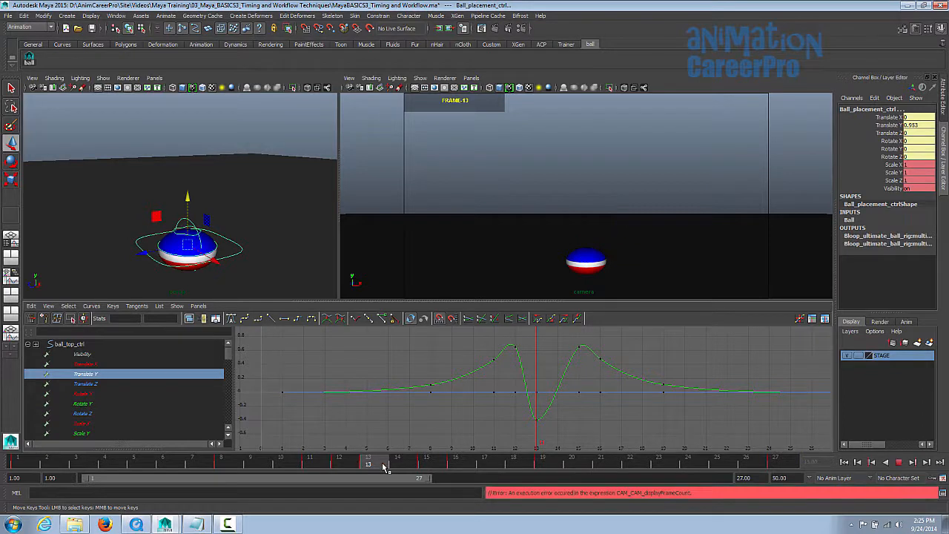
pyautogui.hotkey('alt', 'v')
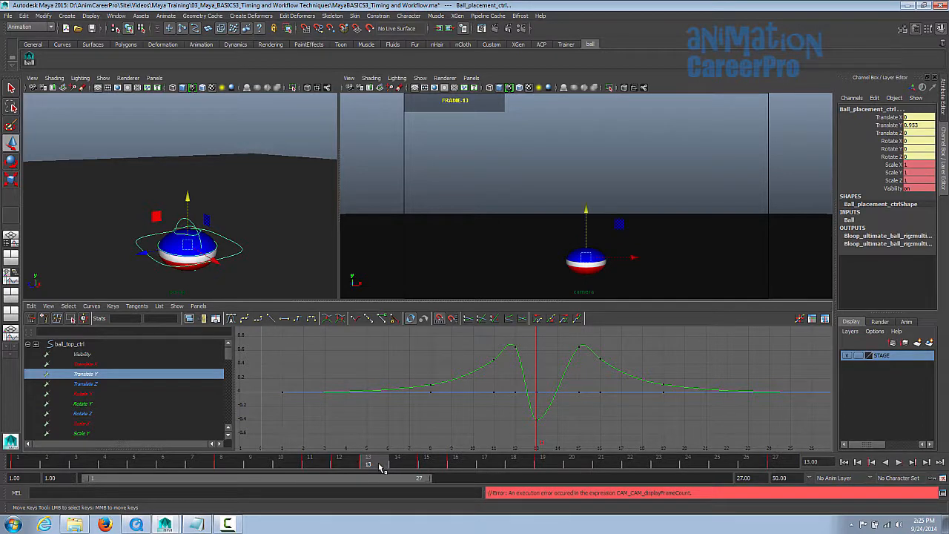
pyautogui.hotkey('alt', 'v')
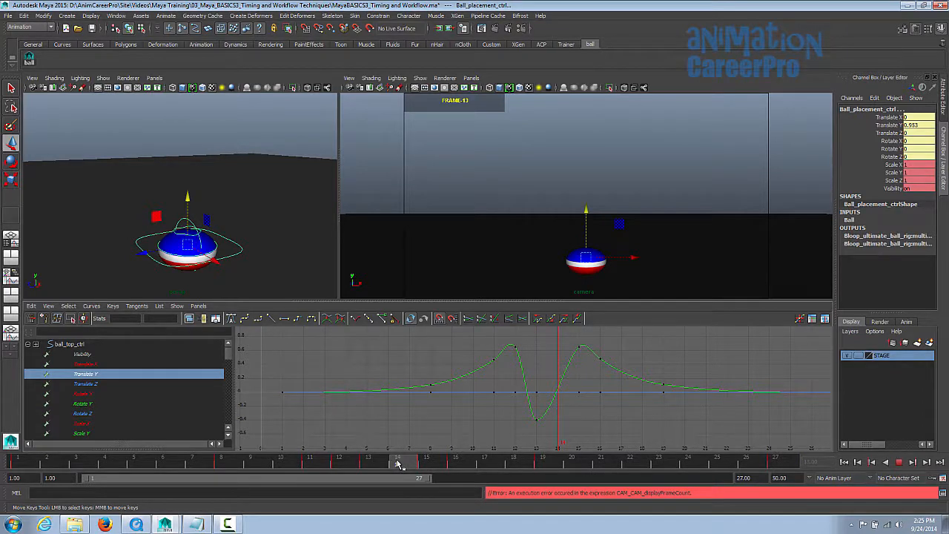
pyautogui.hotkey('alt', 'v')
pyautogui.press('s')
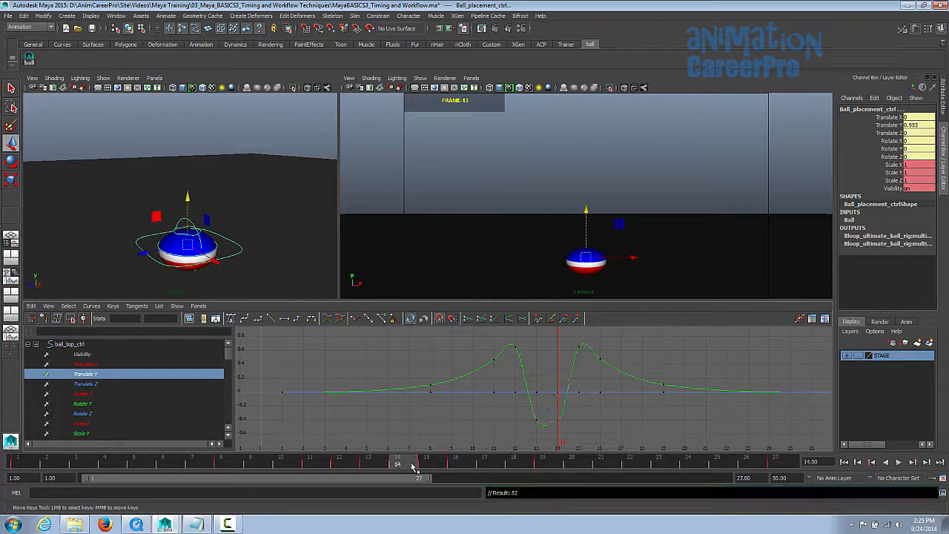
pyautogui.moveTo(391, 461); pyautogui.dragTo(375, 466)
pyautogui.rightClick(369, 463)
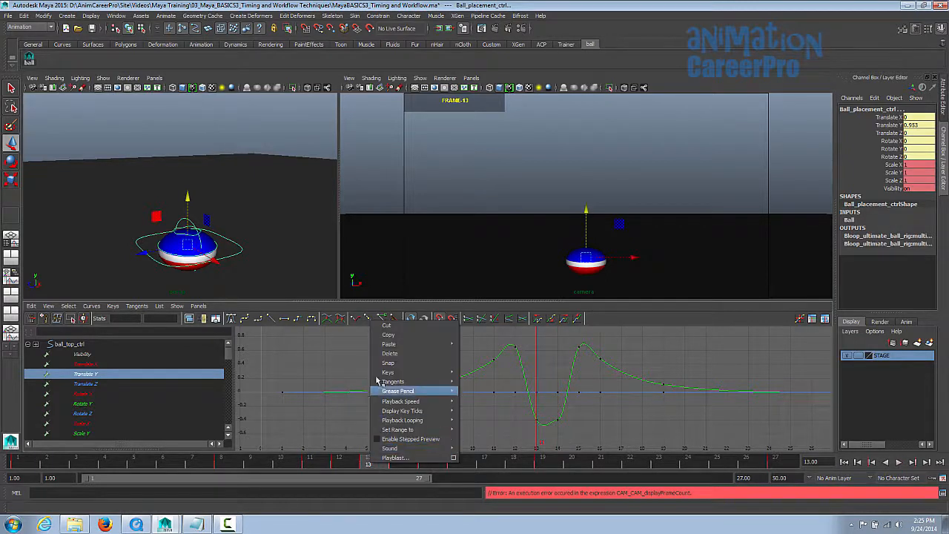
pyautogui.click(351, 481)
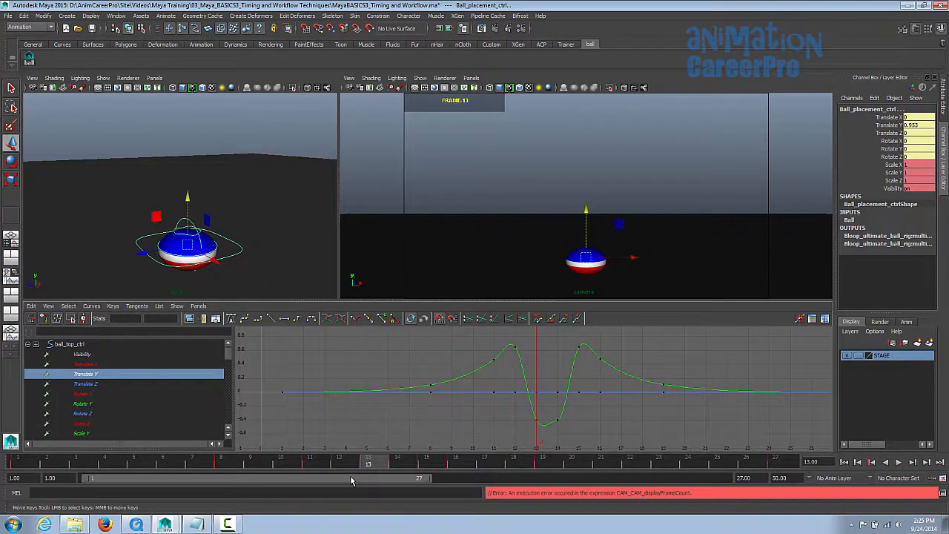
pyautogui.click(397, 462)
pyautogui.rightClick(396, 462)
pyautogui.moveTo(444, 347)
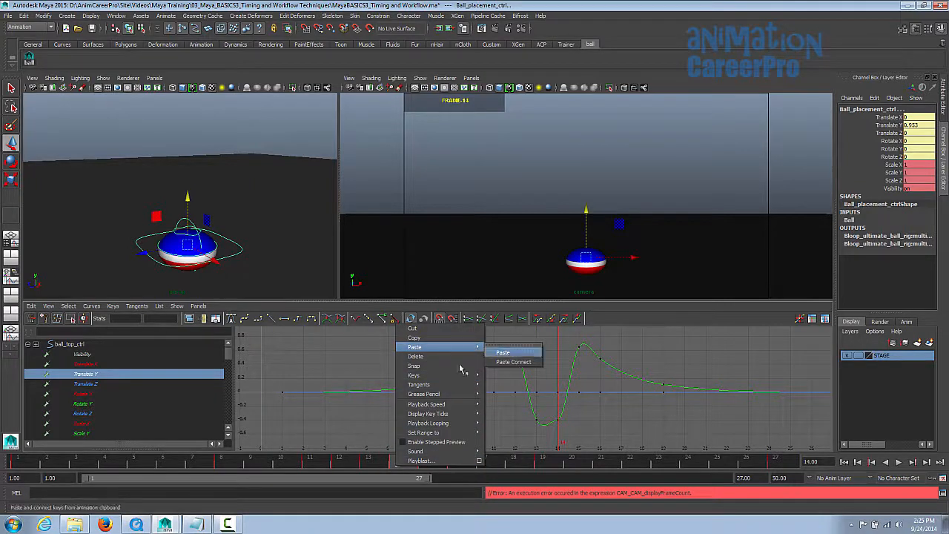
pyautogui.click(368, 463)
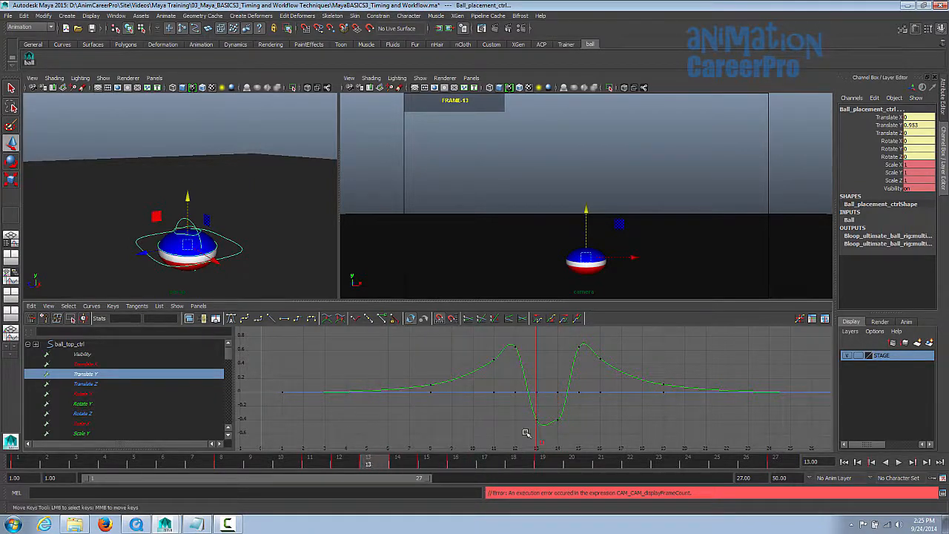
# Flatten the tangents of the keys at frames 13 and 14 so the squash holds level between them
pyautogui.click(452, 401)
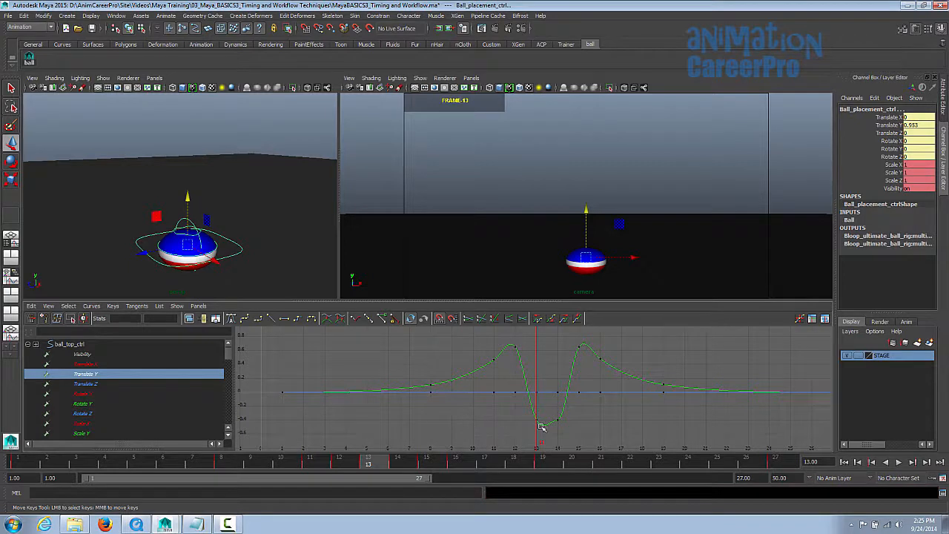
pyautogui.keyDown('alt'); pyautogui.keyDown('shift'); pyautogui.moveTo(565, 400); pyautogui.dragTo(564, 452, button='right'); pyautogui.keyUp('shift'); pyautogui.keyUp('alt')
pyautogui.moveTo(522, 353); pyautogui.dragTo(561, 391)
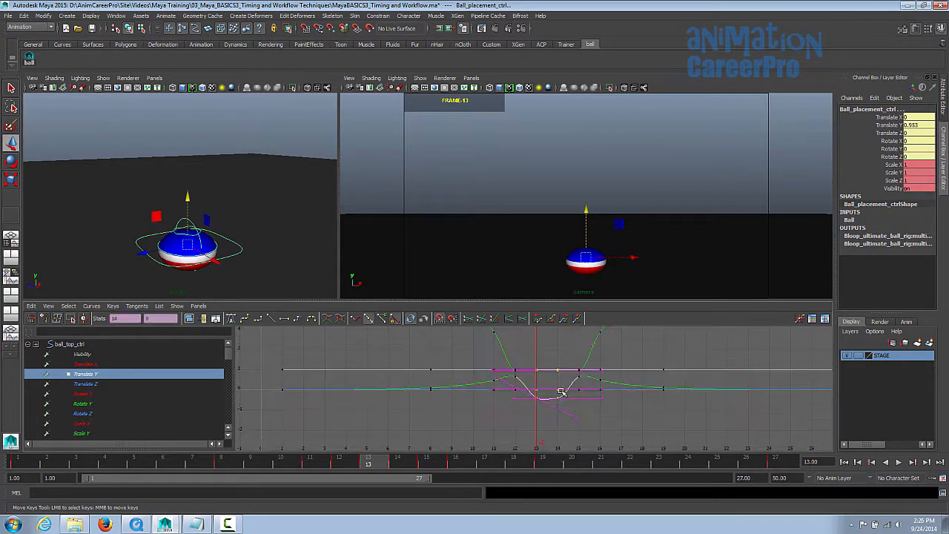
pyautogui.scroll(2, 482, 395)
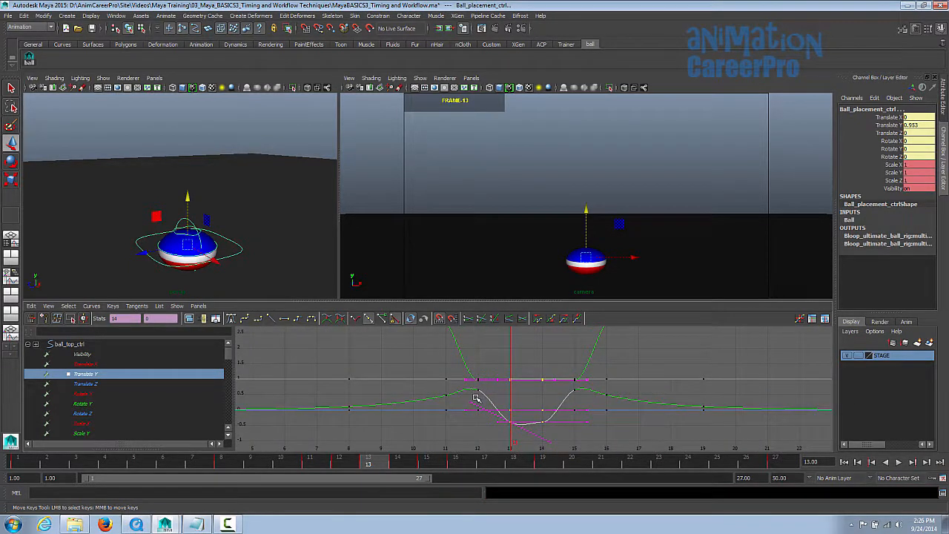
pyautogui.click(284, 318)
# Shorten the playback range to end at frame 26 and play back the looping bounce in the maximized camera view
pyautogui.hotkey('alt', 'v')
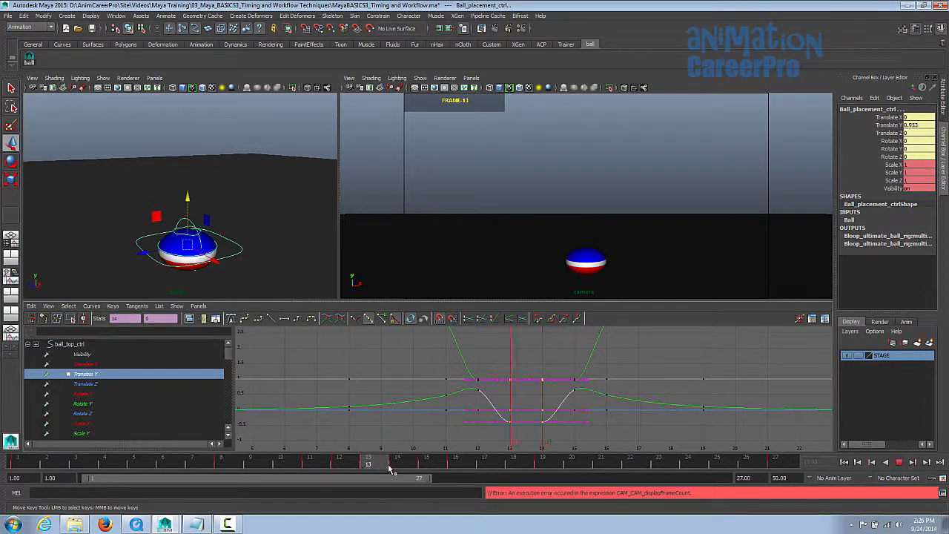
pyautogui.press('space')
pyautogui.moveTo(383, 473)
pyautogui.mouseDown()
pyautogui.moveTo(390, 470)
pyautogui.moveTo(376, 466)
pyautogui.mouseUp()
pyautogui.click(379, 465)
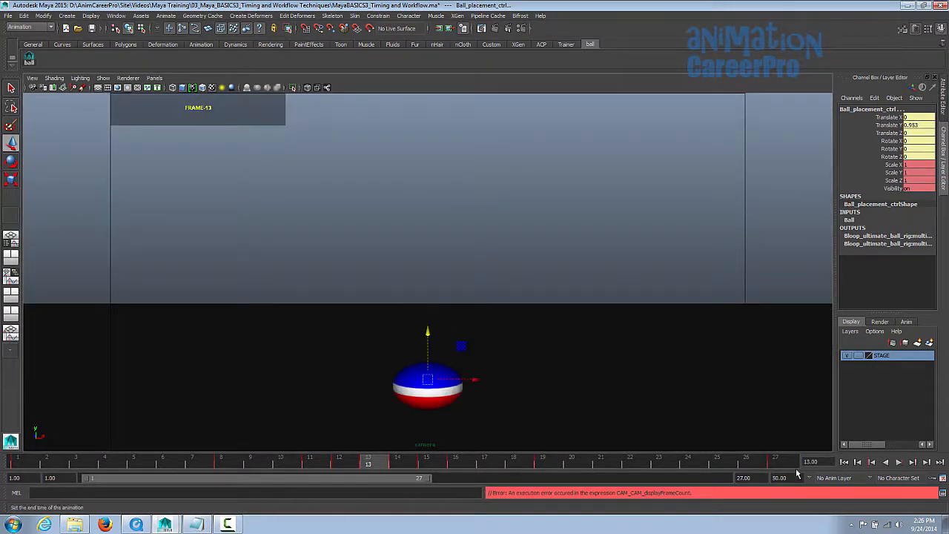
pyautogui.moveTo(430, 480); pyautogui.dragTo(417, 480)
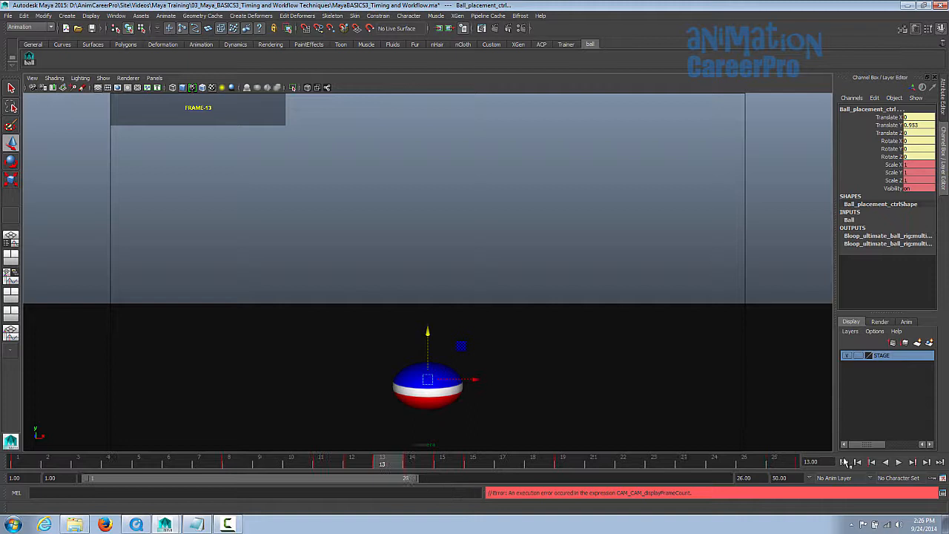
pyautogui.click(898, 462)
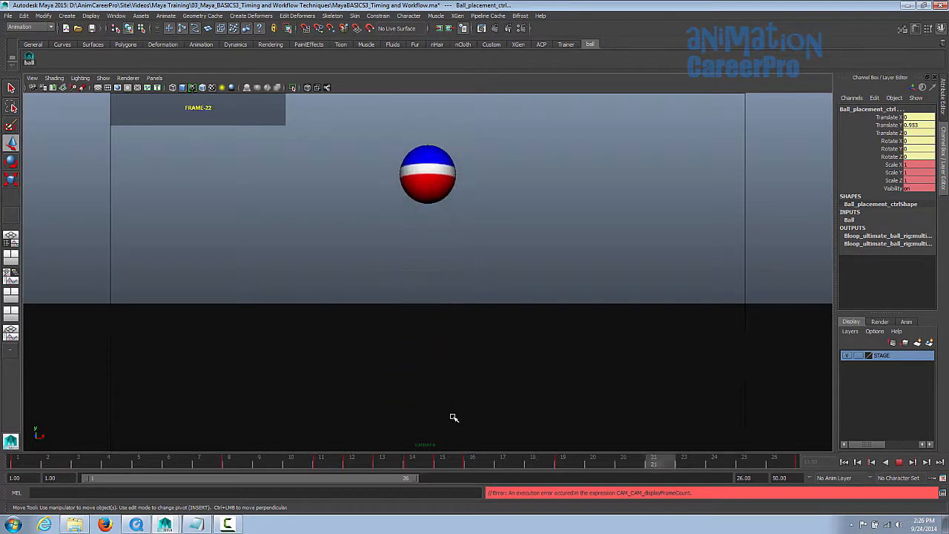
pyautogui.click(898, 461)
pyautogui.press('space')
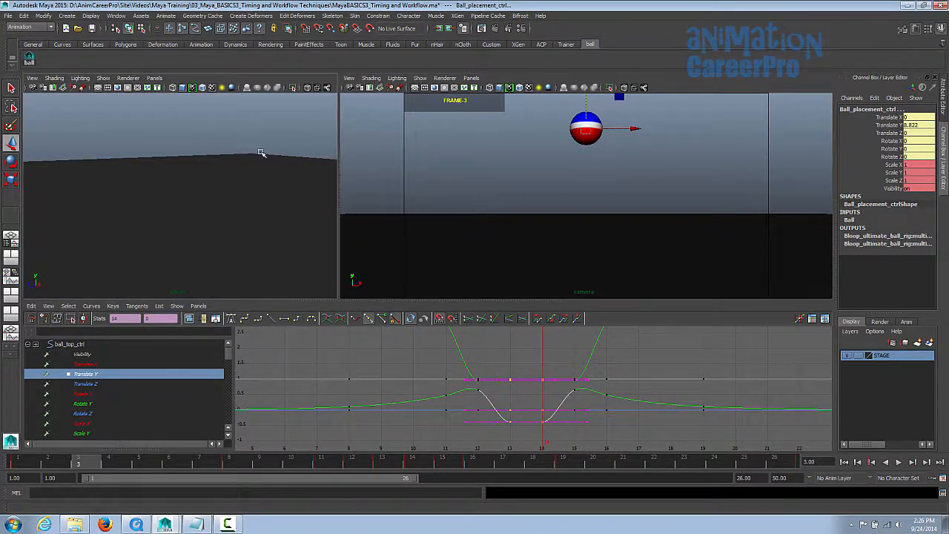
# Select the ball's top control at frame 13 and scrub frames 13 and 14 in the maximized camera view
pyautogui.click(385, 465)
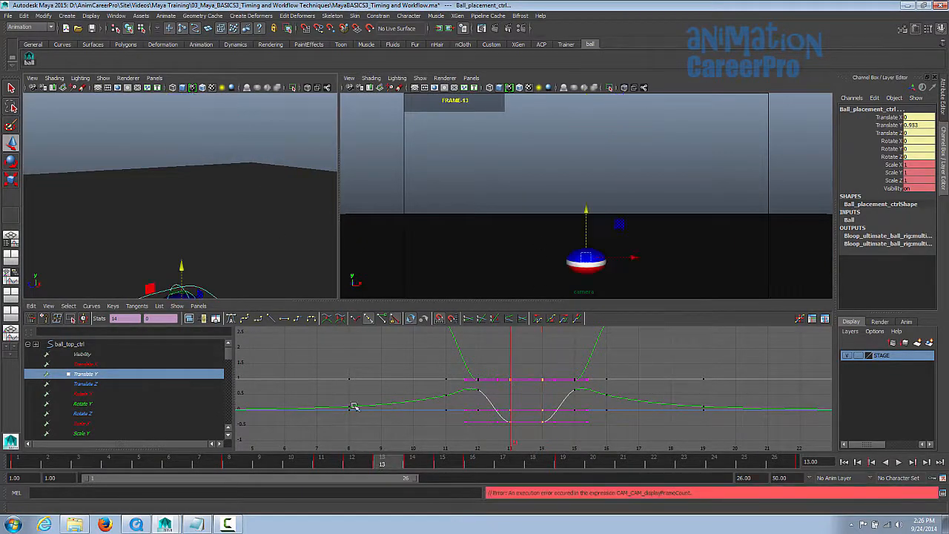
pyautogui.press('f')
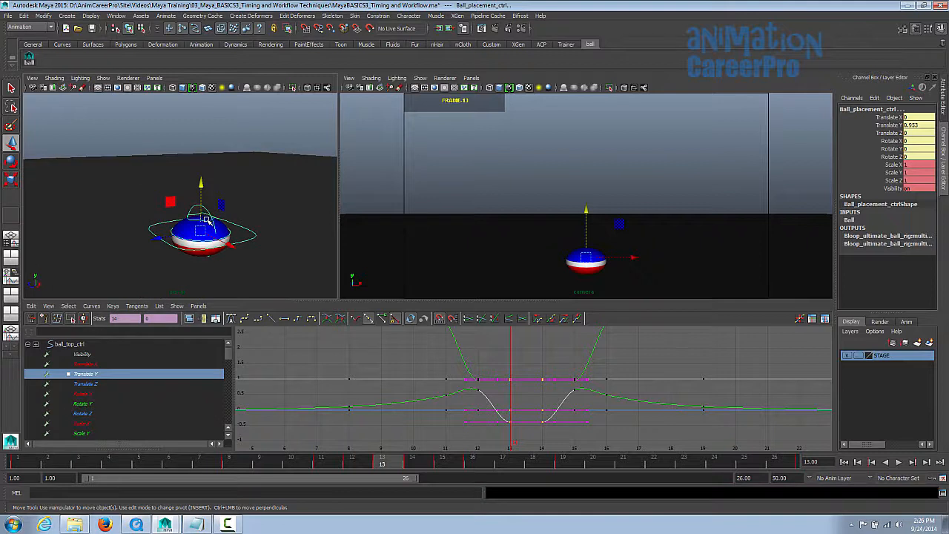
pyautogui.press('space')
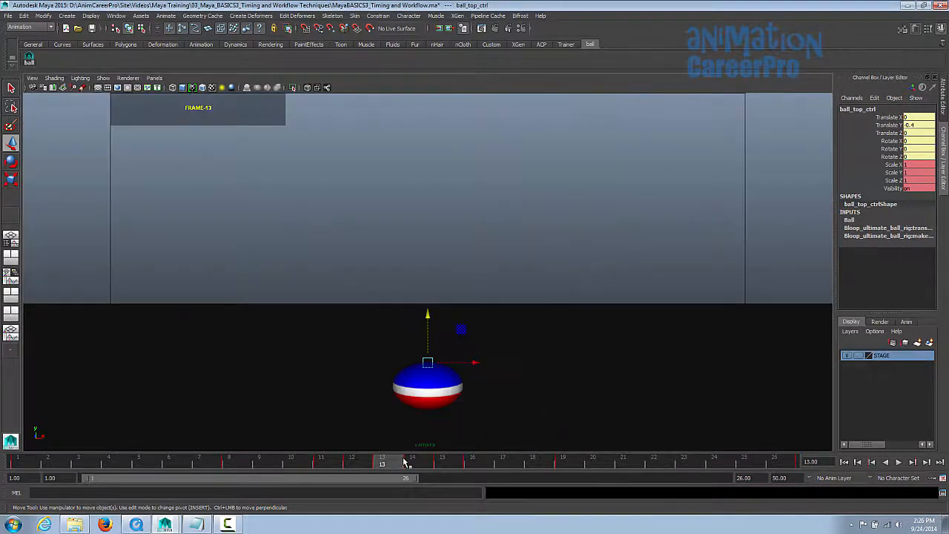
pyautogui.moveTo(404, 462)
pyautogui.mouseDown()
pyautogui.moveTo(395, 465)
pyautogui.moveTo(412, 458)
pyautogui.mouseUp()
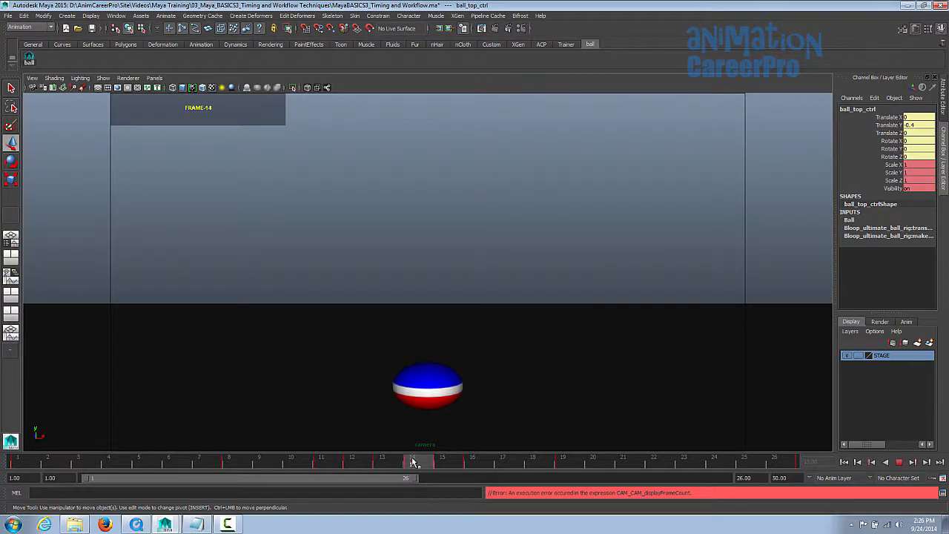
pyautogui.press('space')
# Try deepening the squash by lowering the top control's Translate Y key at frame 14 to -0.48
pyautogui.moveTo(200, 167); pyautogui.dragTo(201, 171)
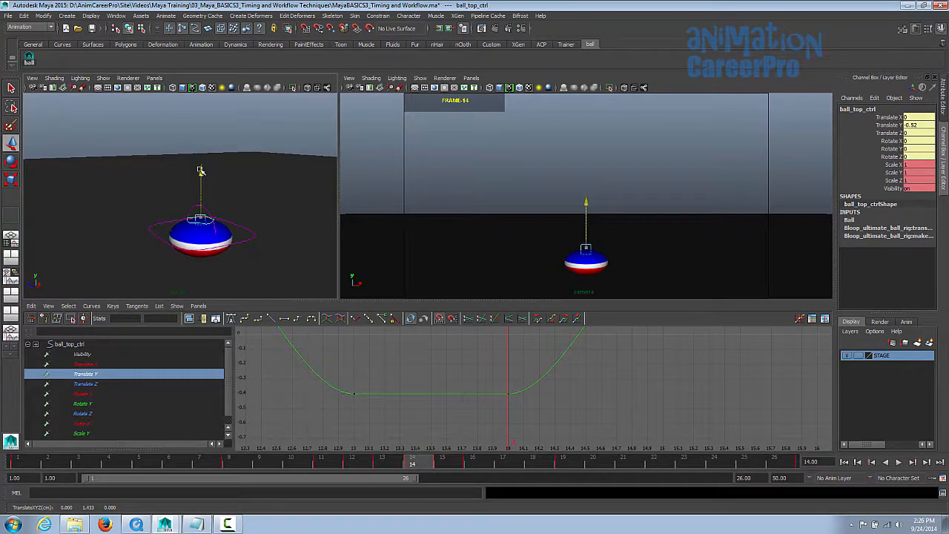
pyautogui.hotkey('ctrl', 'z')
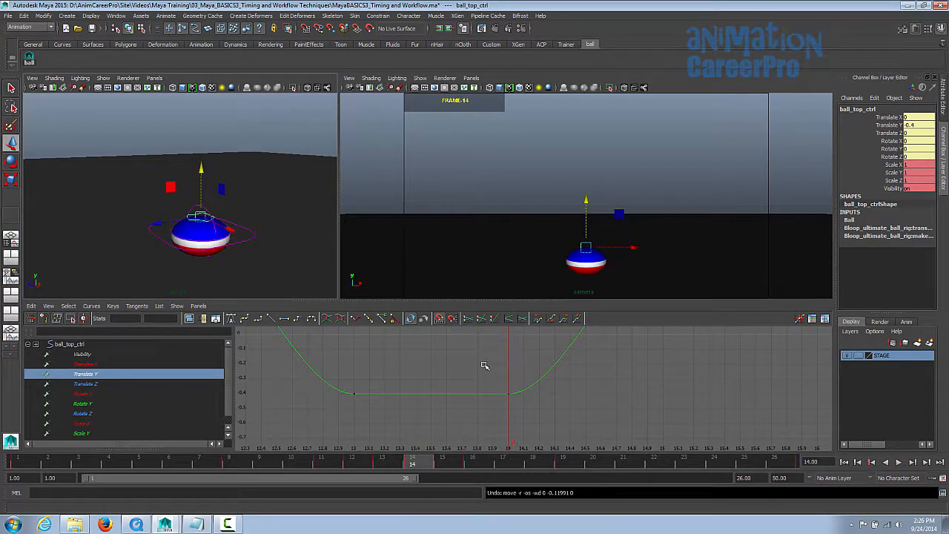
pyautogui.moveTo(484, 364); pyautogui.dragTo(548, 422)
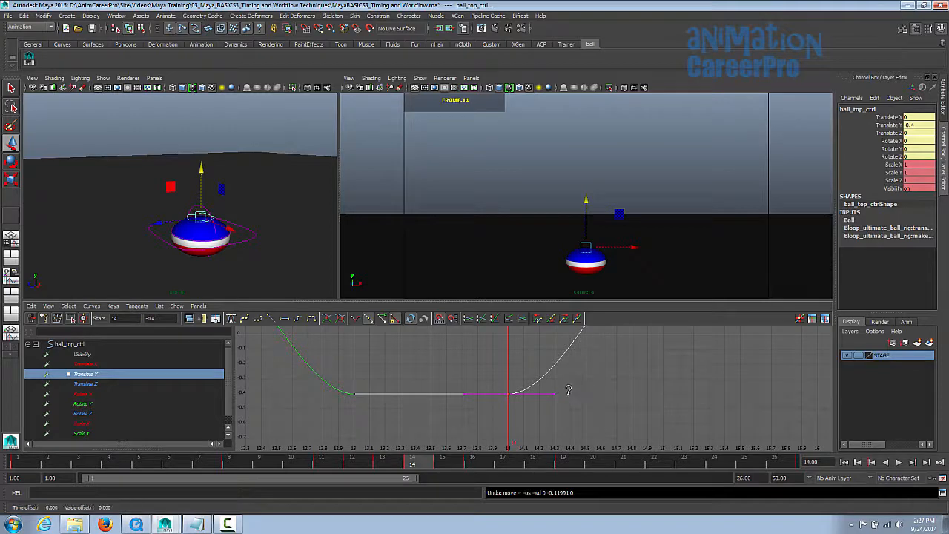
pyautogui.moveTo(569, 389); pyautogui.dragTo(570, 403, button='middle')
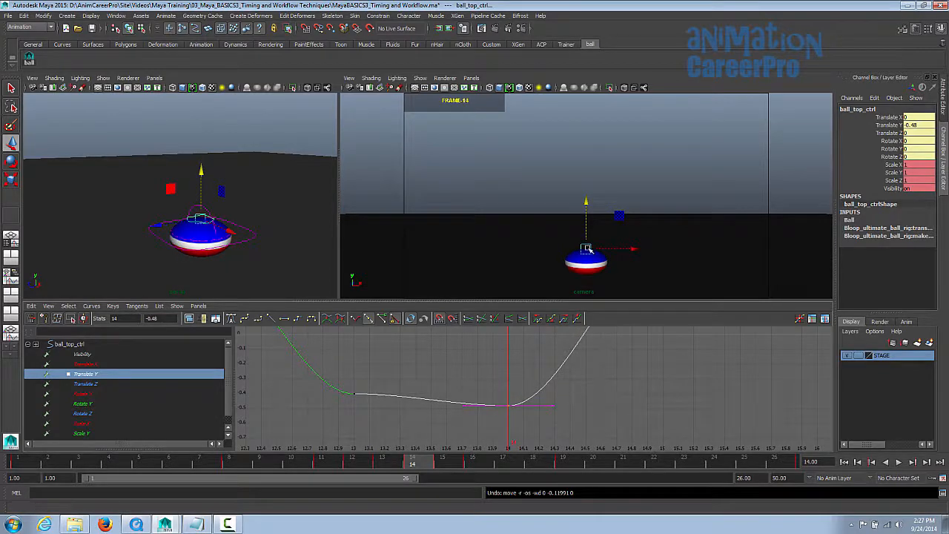
pyautogui.press('space')
pyautogui.press('space')
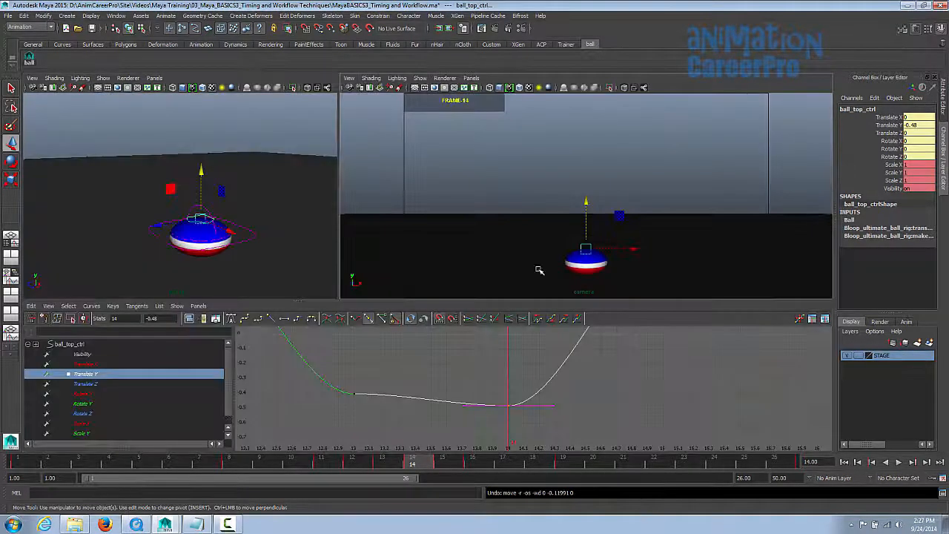
# Raise the top control's Translate Y key at frame 14 to about -0.216, comparing with frame 13, and tilt its tangent upward
pyautogui.keyDown('alt'); pyautogui.moveTo(269, 245); pyautogui.dragTo(252, 205, button='middle'); pyautogui.keyUp('alt')
pyautogui.keyDown('alt'); pyautogui.moveTo(252, 205); pyautogui.dragTo(337, 218, button='right'); pyautogui.keyUp('alt')
pyautogui.keyDown('alt'); pyautogui.moveTo(337, 219); pyautogui.dragTo(288, 228); pyautogui.keyUp('alt')
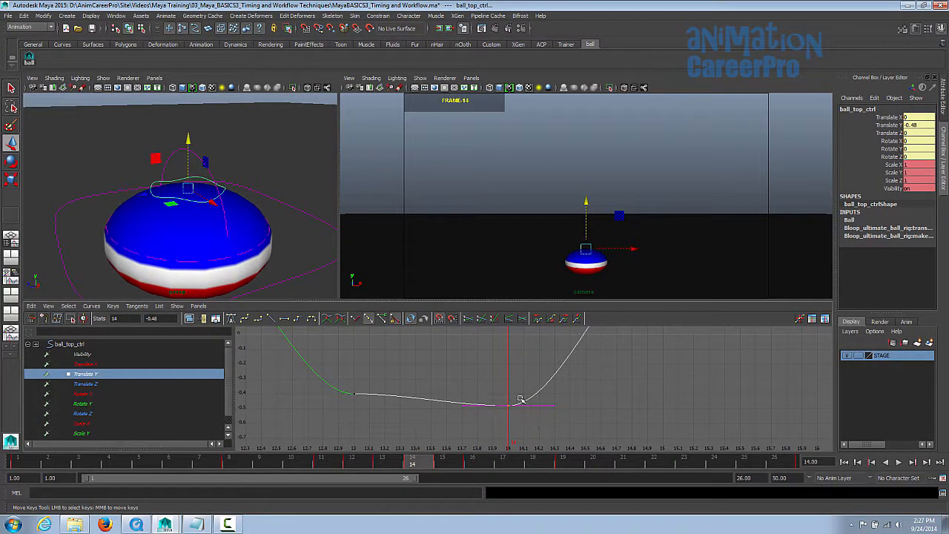
pyautogui.click(412, 464)
pyautogui.moveTo(507, 378); pyautogui.dragTo(516, 354, button='middle')
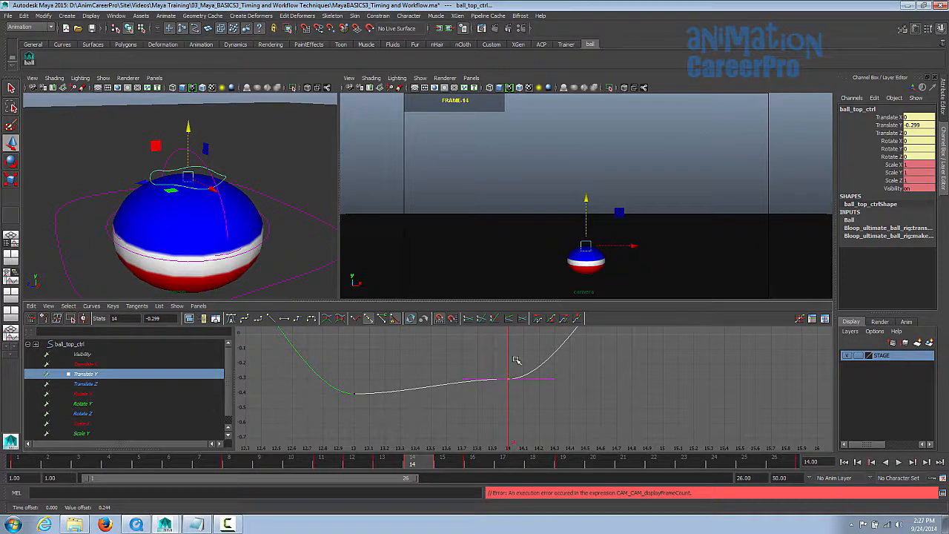
pyautogui.click(382, 463)
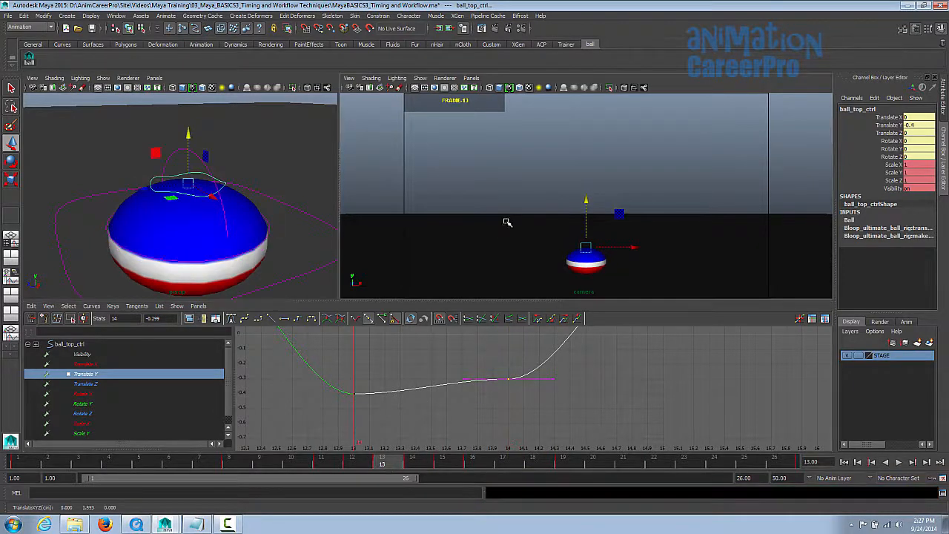
pyautogui.moveTo(374, 469); pyautogui.dragTo(410, 466)
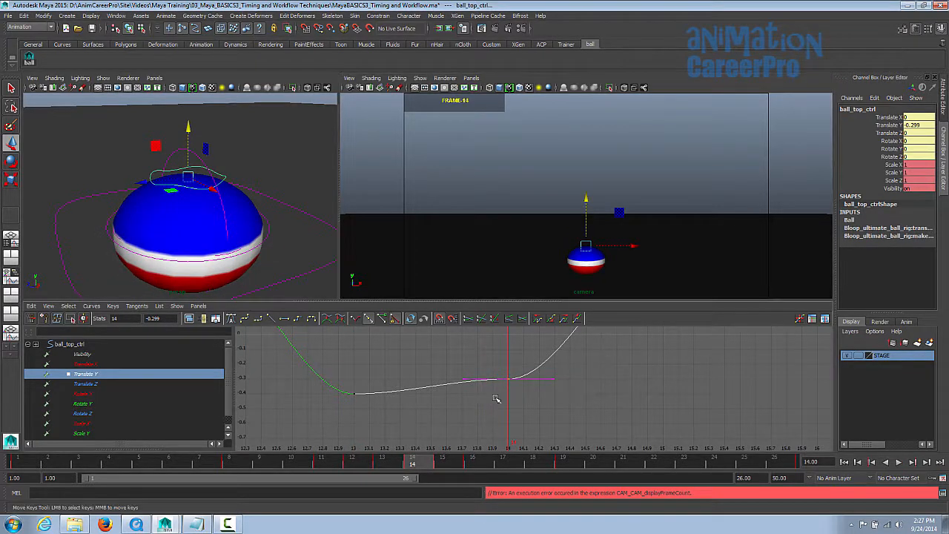
pyautogui.keyDown('shift'); pyautogui.moveTo(483, 374); pyautogui.dragTo(525, 383, button='middle'); pyautogui.keyUp('shift')
# Step back to frame 12 and play back the adjusted bounce in the maximized camera view
pyautogui.press(',')
pyautogui.press(',')
pyautogui.press('space')
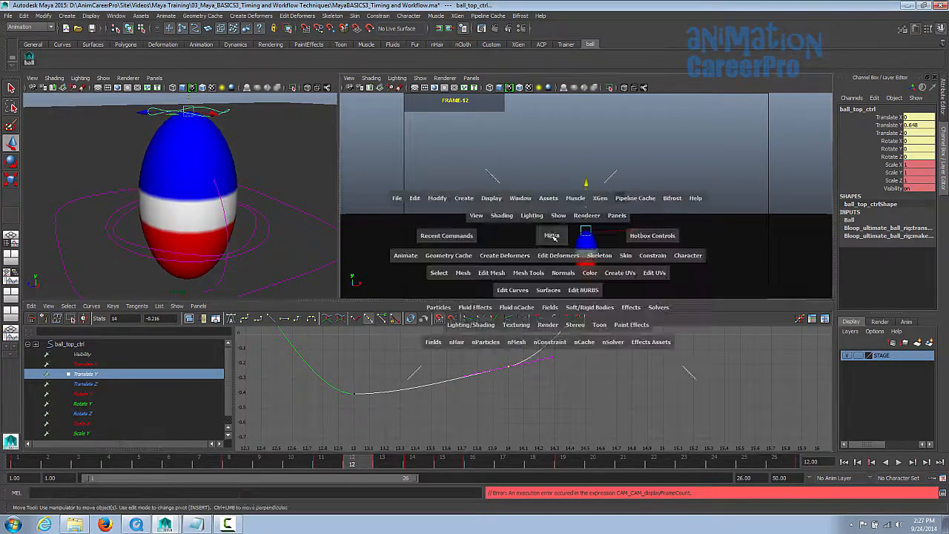
pyautogui.click(899, 462)
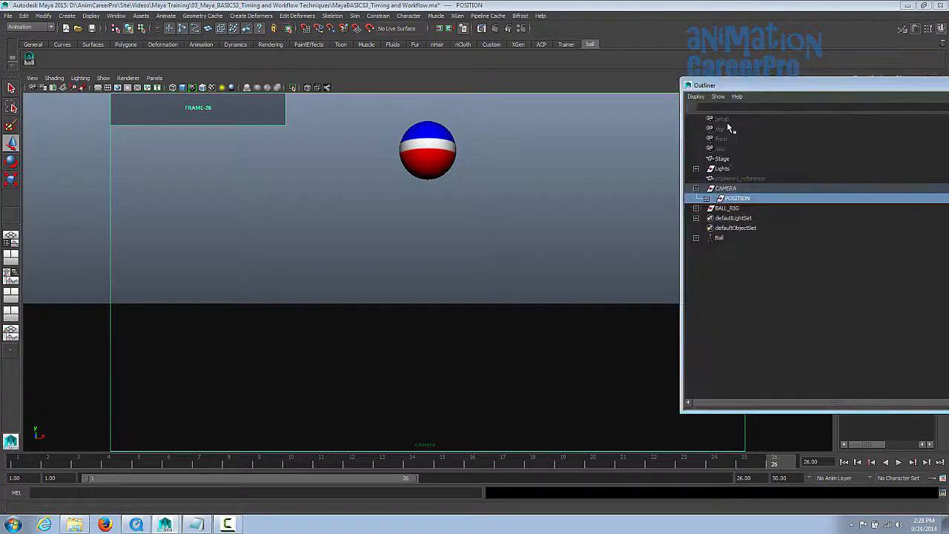
# Open the Playblast options and set the movie file to ball_with_principles on the Desktop
pyautogui.rightClick(583, 462)
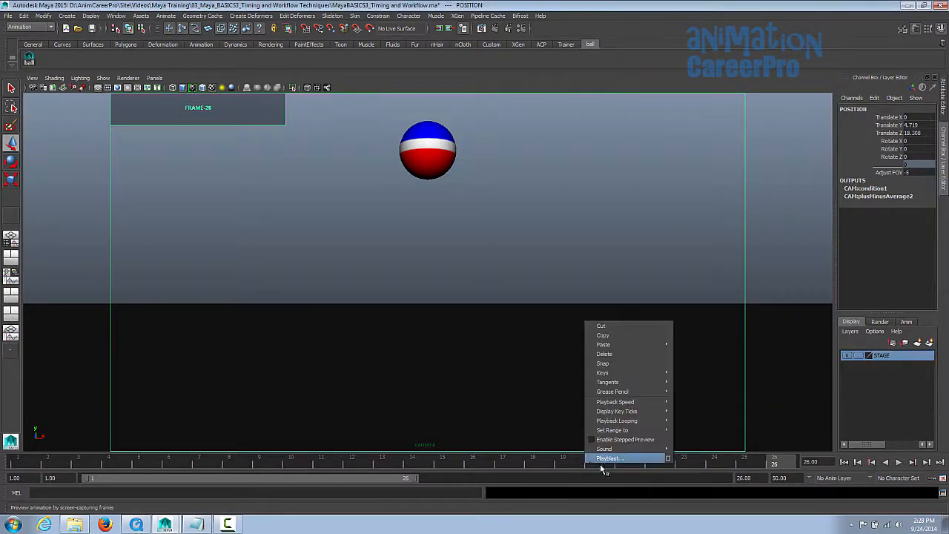
pyautogui.click(669, 459)
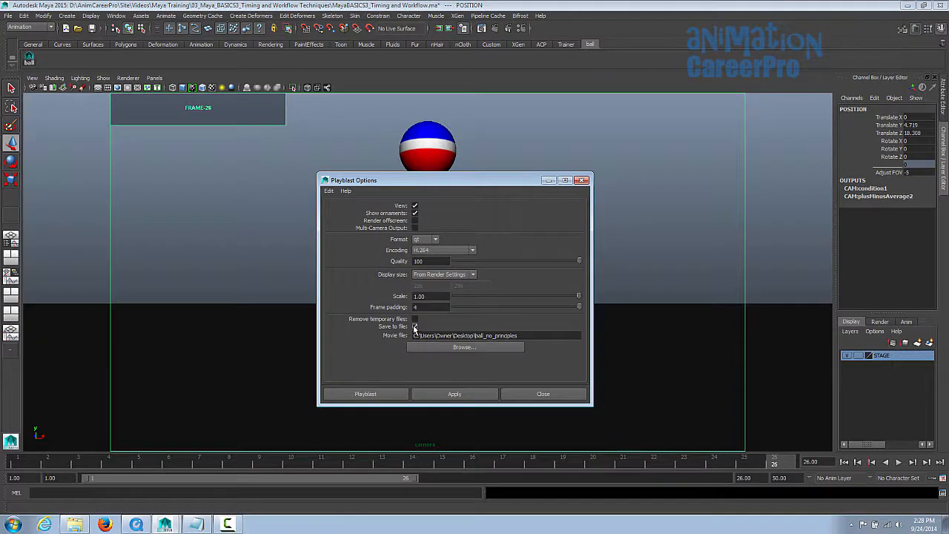
pyautogui.click(444, 347)
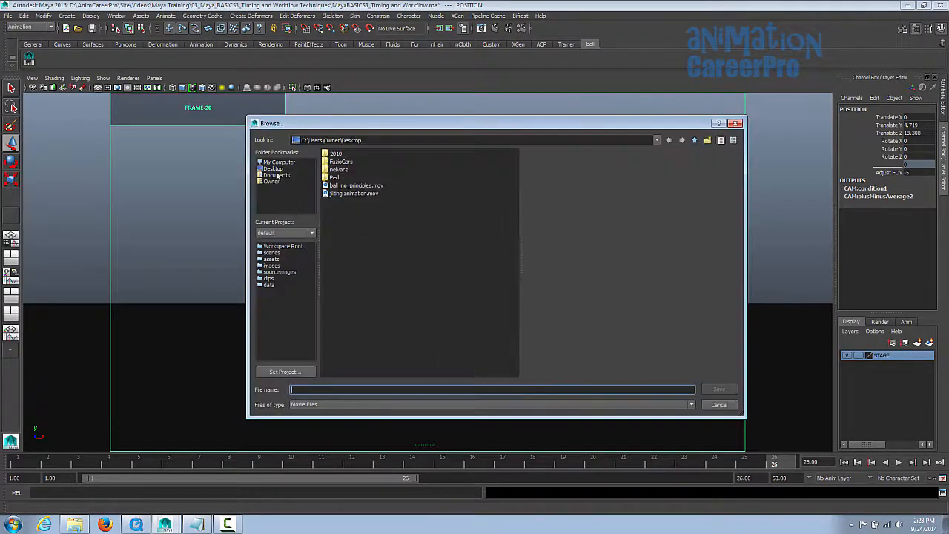
pyautogui.click(275, 169)
pyautogui.click(357, 185)
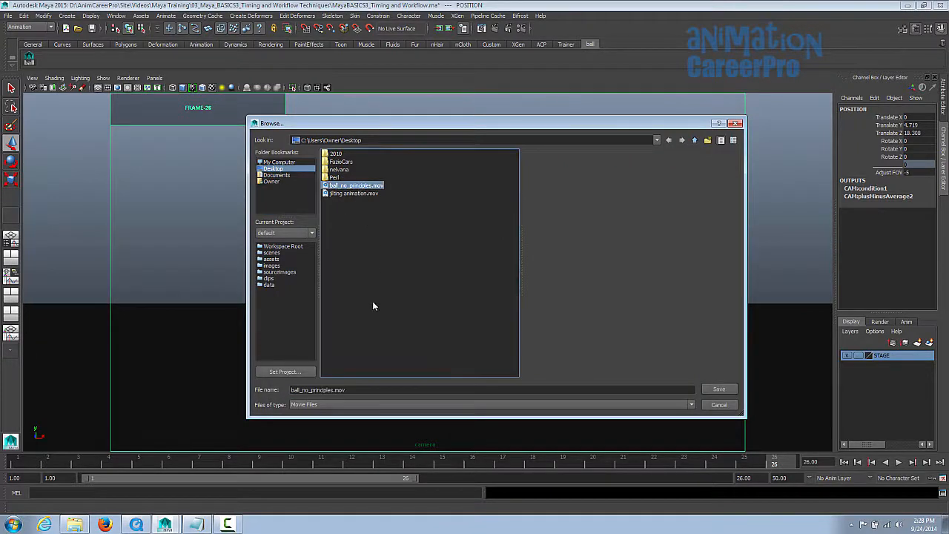
pyautogui.click(304, 391)
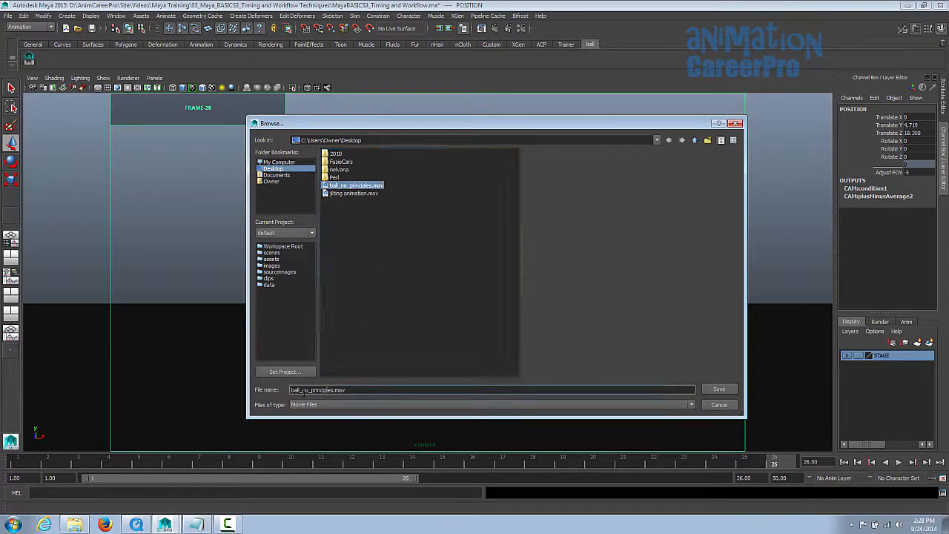
pyautogui.click(720, 390)
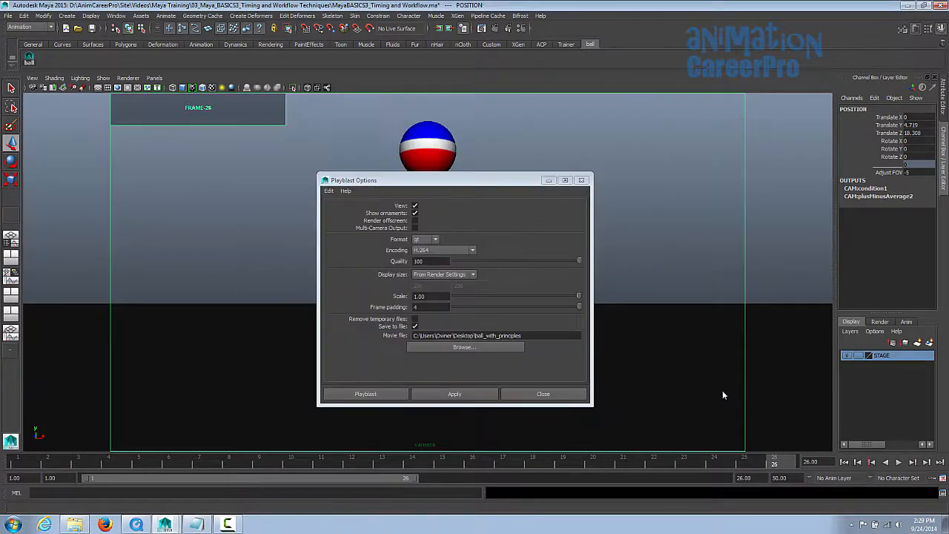
# Create the playblast movie and minimize Maya so only the movie player remains over the desktop
pyautogui.click(389, 395)
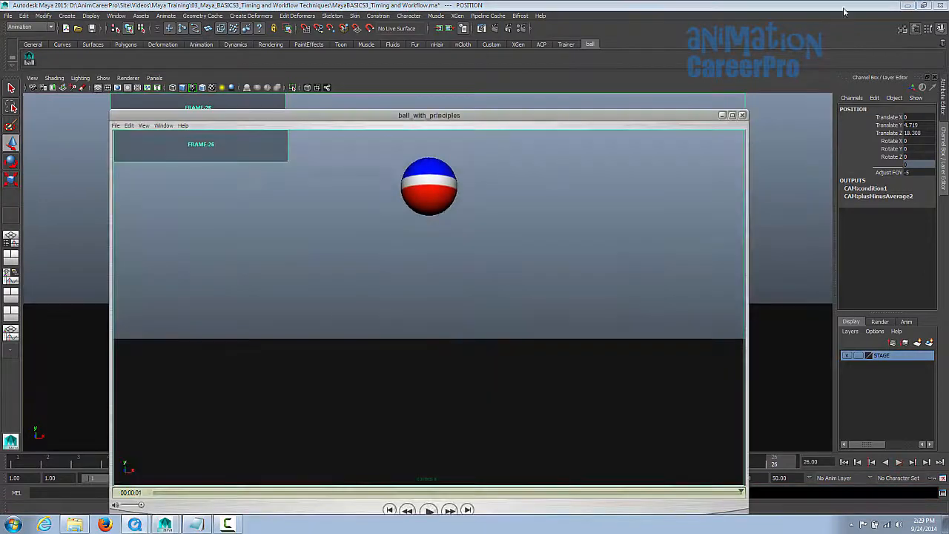
pyautogui.click(907, 6)
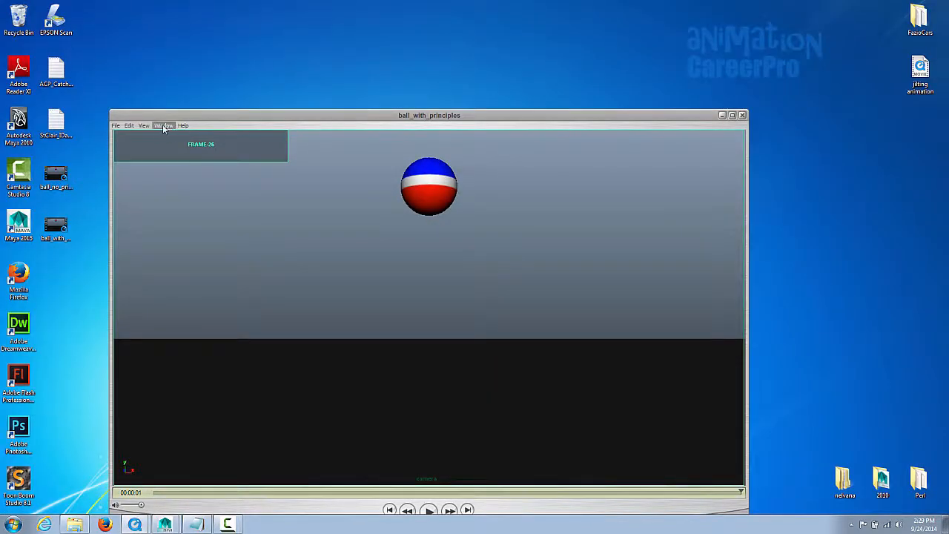
# Shrink the ball_with_principles movie to half size, then open ball_no_principles from the desktop at half size beside it
pyautogui.click(164, 128)
pyautogui.click(154, 135)
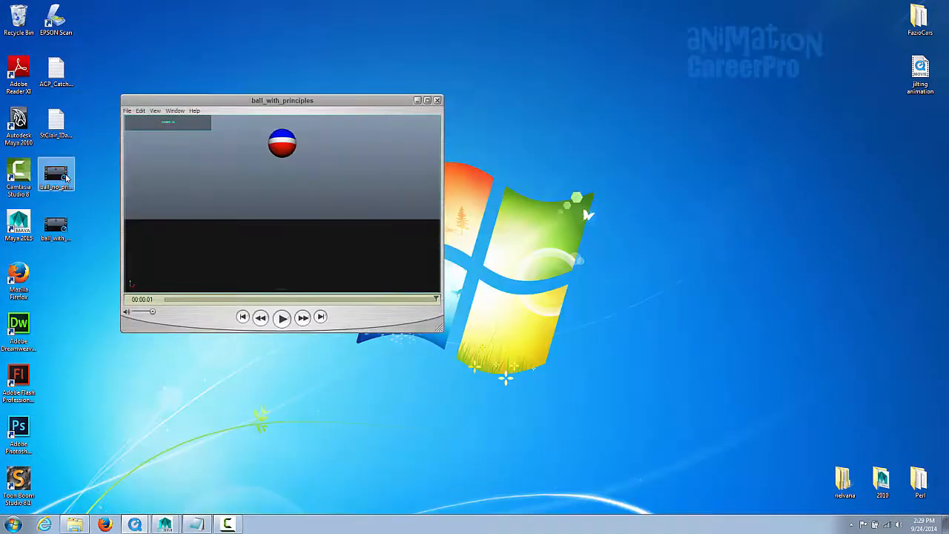
pyautogui.doubleClick(66, 177)
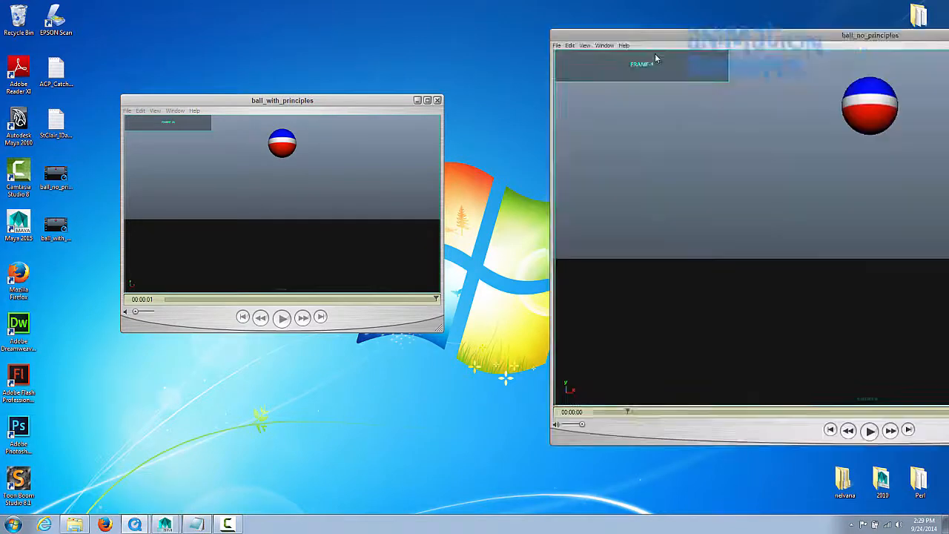
pyautogui.click(517, 57)
pyautogui.click(522, 72)
pyautogui.moveTo(647, 36); pyautogui.dragTo(498, 100)
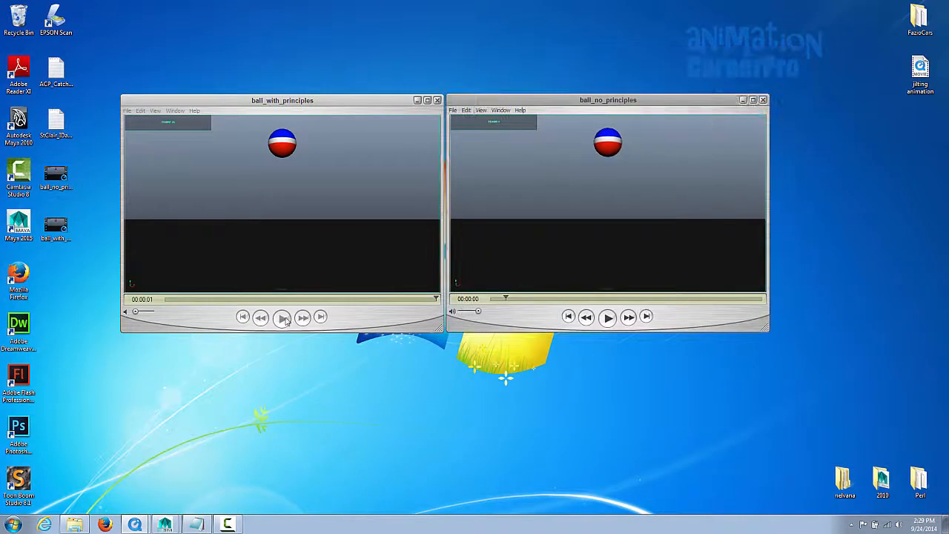
# Play both movies and swap their windows so ball_no_principles comes before ball_with_principles for a side-by-side comparison
pyautogui.click(283, 319)
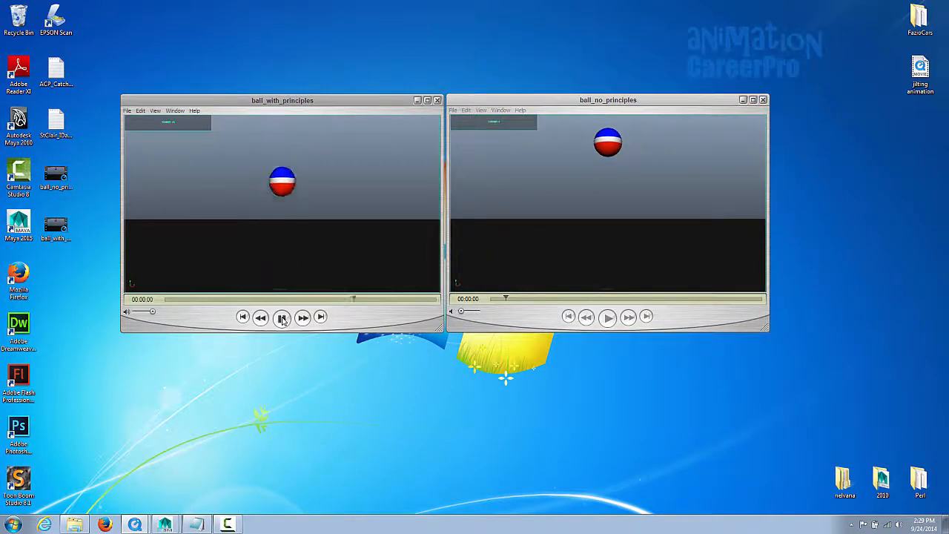
pyautogui.click(608, 317)
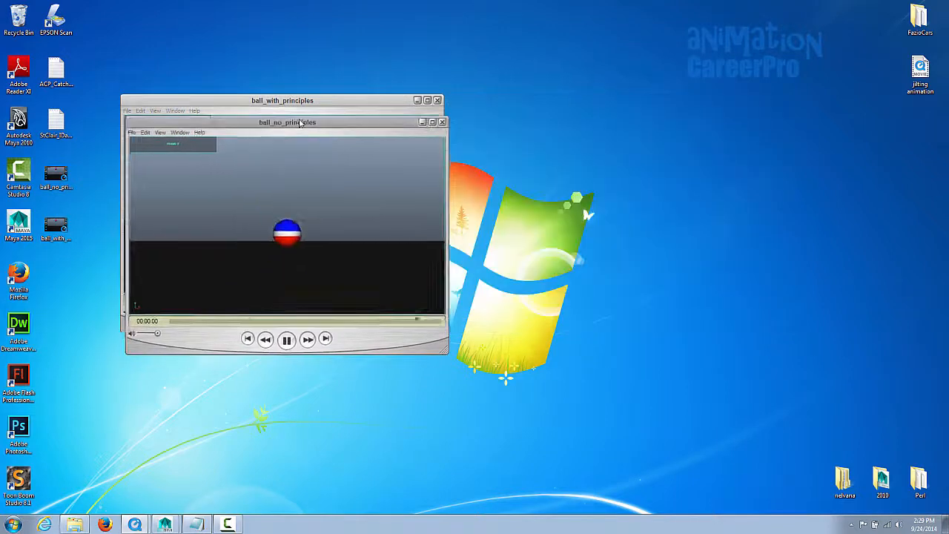
pyautogui.moveTo(349, 112); pyautogui.dragTo(636, 127)
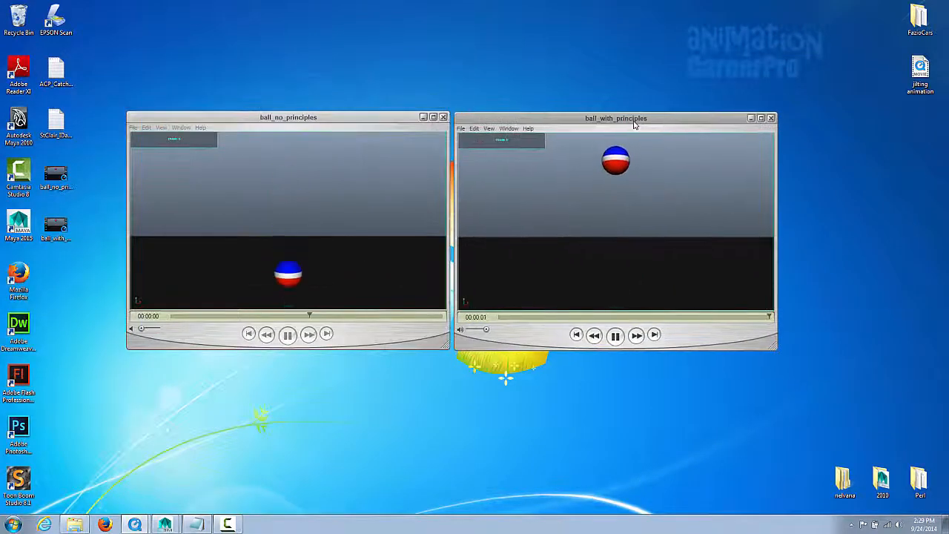